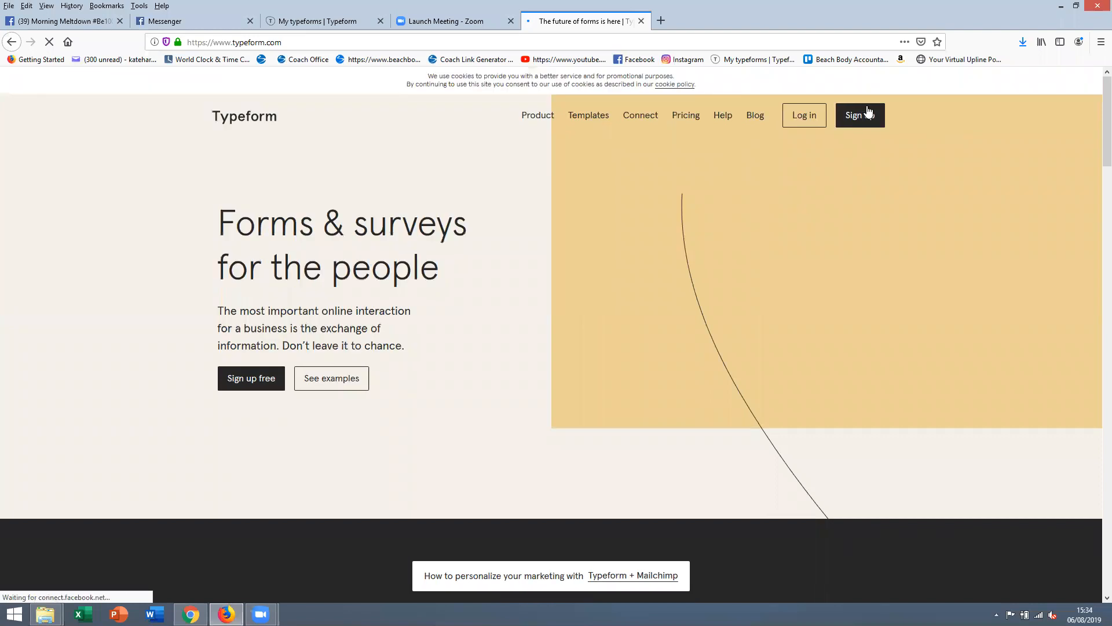
# - Open the Typeform account from the homepage, close that extra browser tab and return to the existing My typeforms page
pyautogui.click(860, 119)
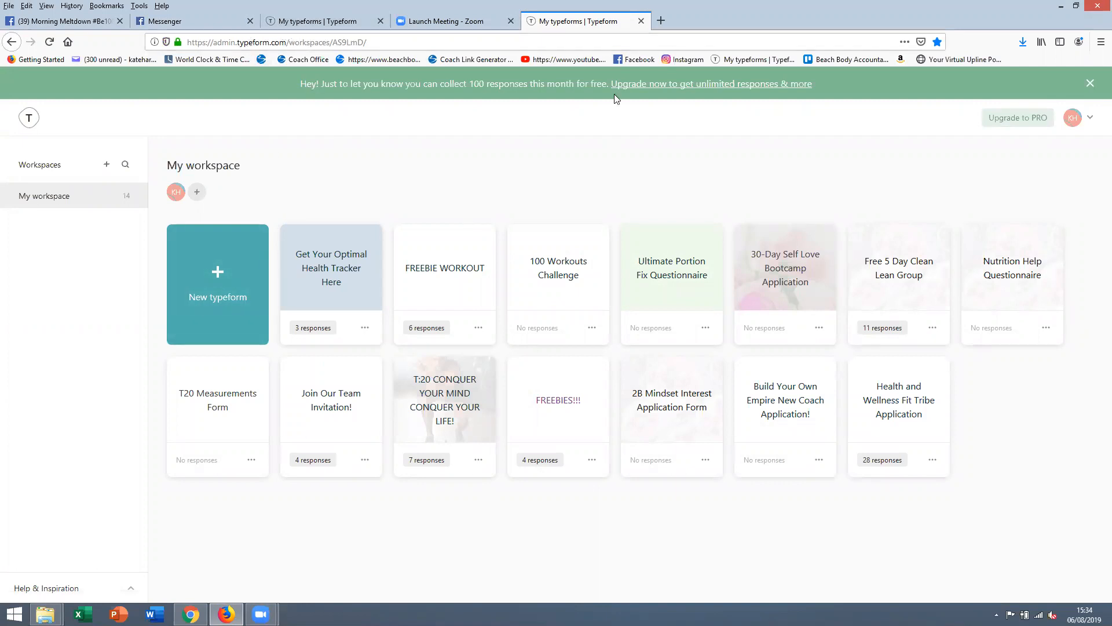
pyautogui.click(641, 23)
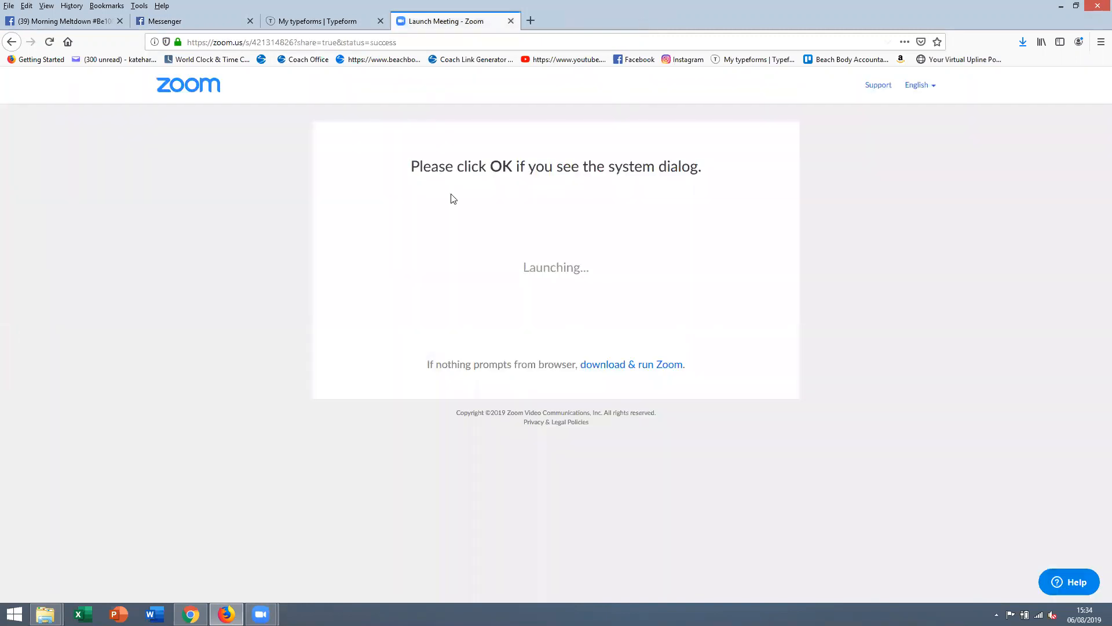
pyautogui.click(341, 21)
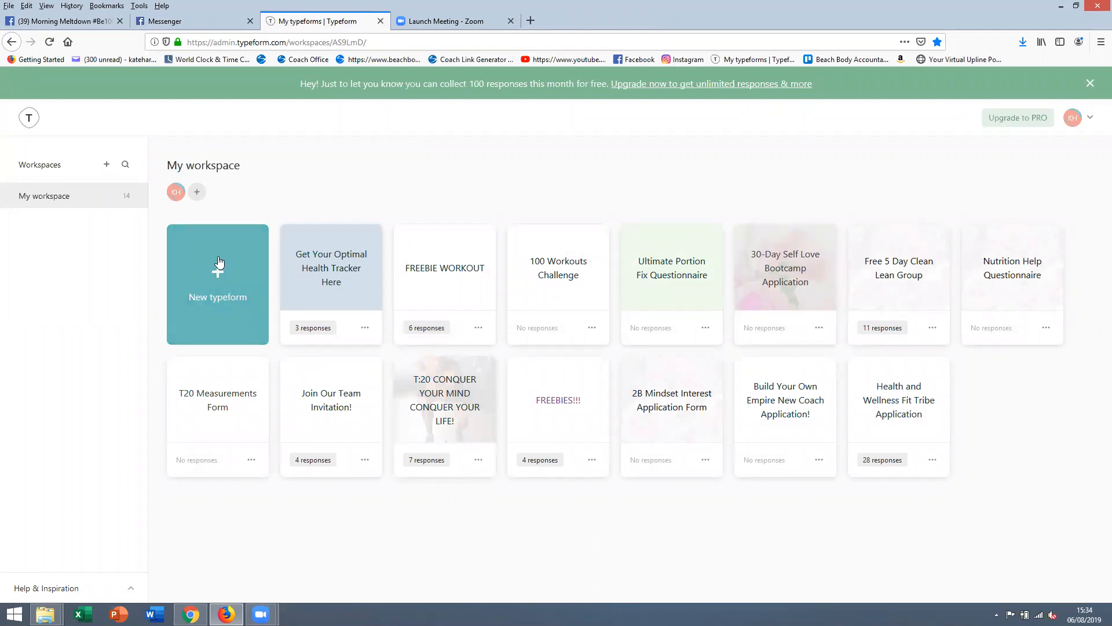
# - Create a new typeform in My workspace and name it "Virtual Fit Club Application"
pyautogui.click(229, 276)
pyautogui.click(255, 103)
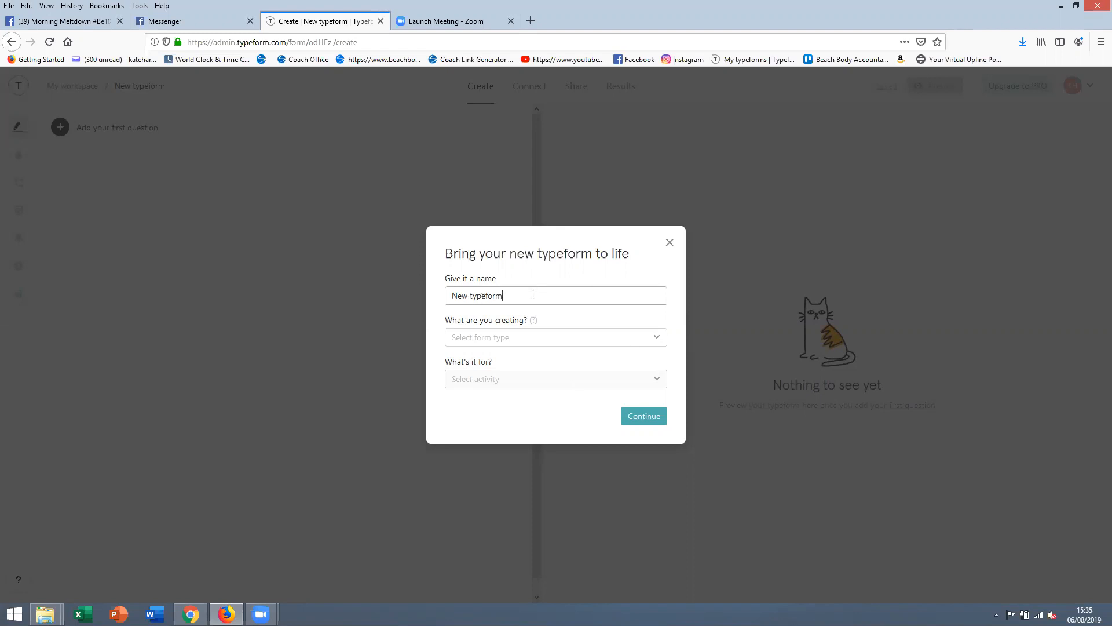
pyautogui.moveTo(533, 295); pyautogui.dragTo(416, 302)
pyautogui.write('Virtual Fit Club Application')
# - Set the form type to Application form and its purpose to Other, "Health and Fitness form", and continue to the editor
pyautogui.click(491, 340)
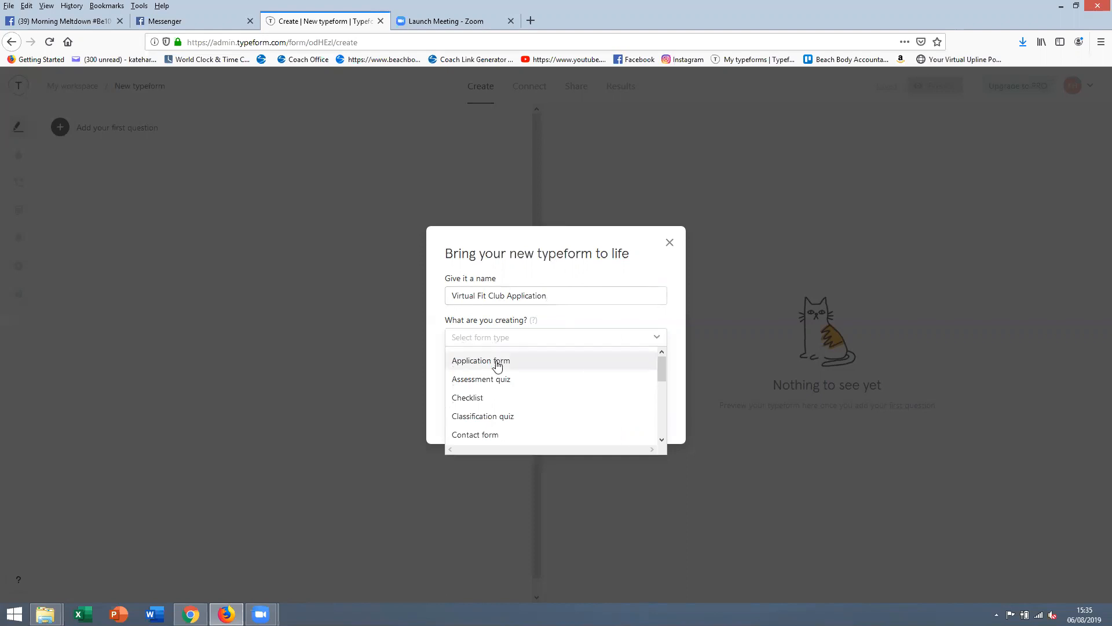
pyautogui.click(497, 361)
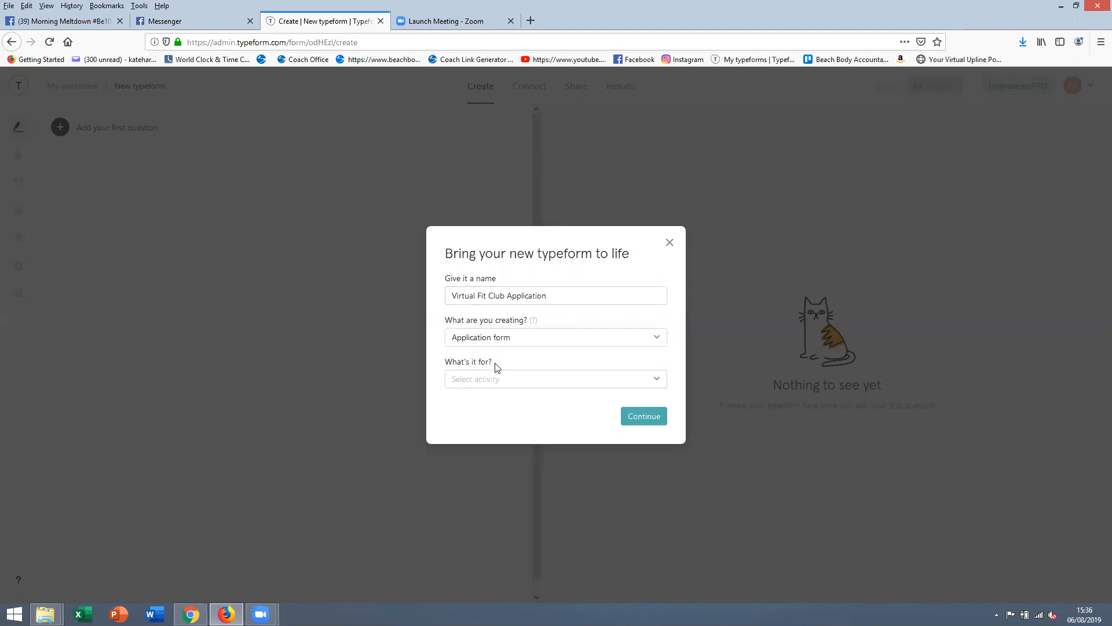
pyautogui.click(489, 381)
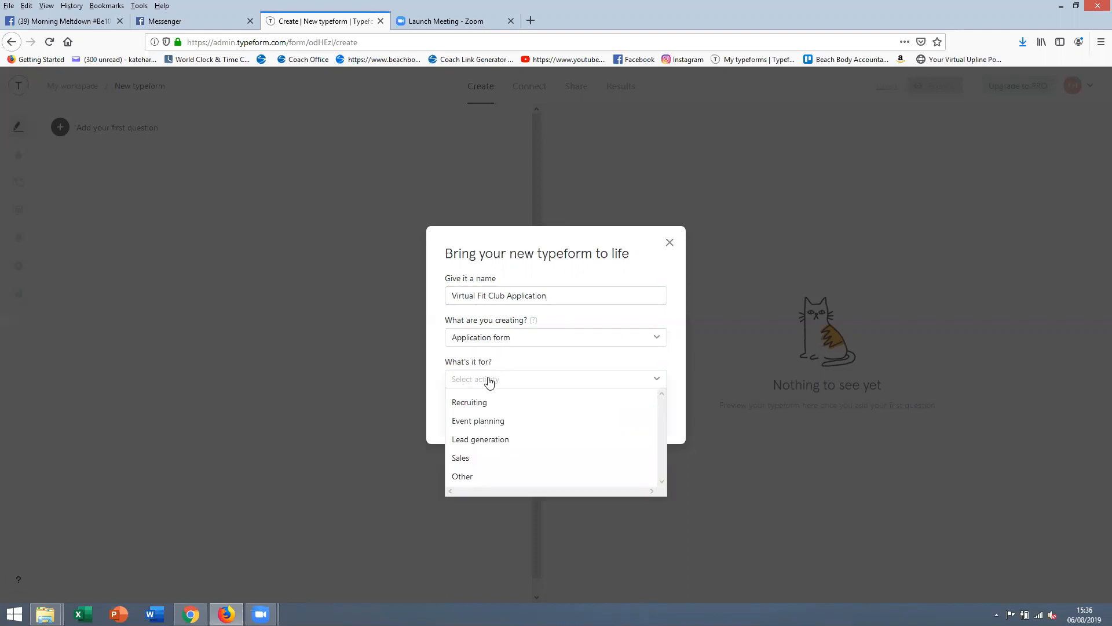
pyautogui.click(460, 476)
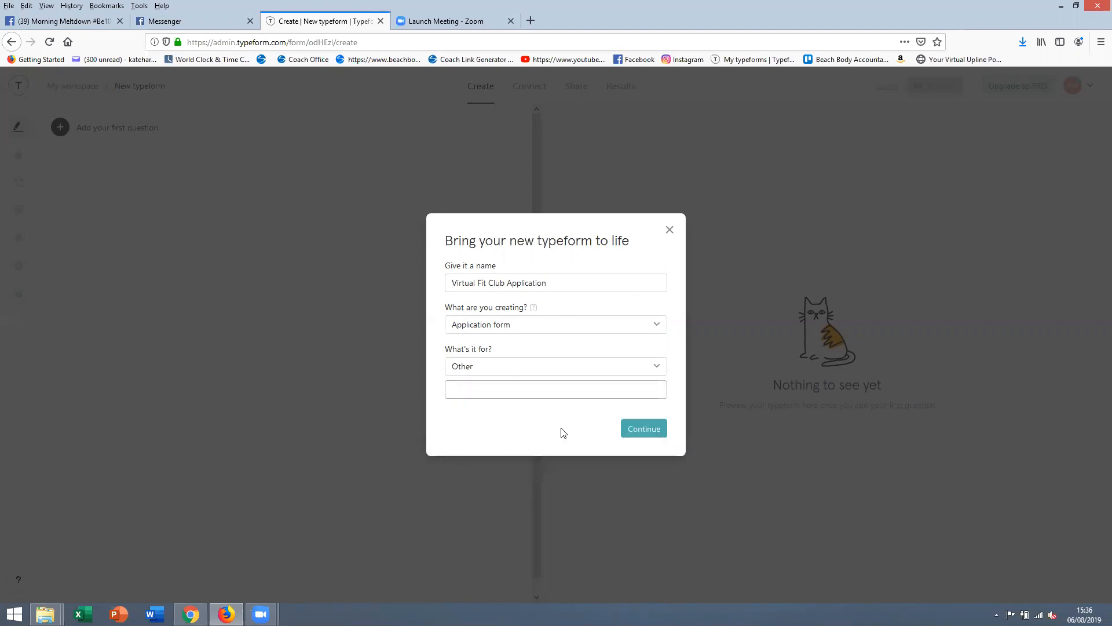
pyautogui.write('Health and Fitness form')
pyautogui.click(642, 434)
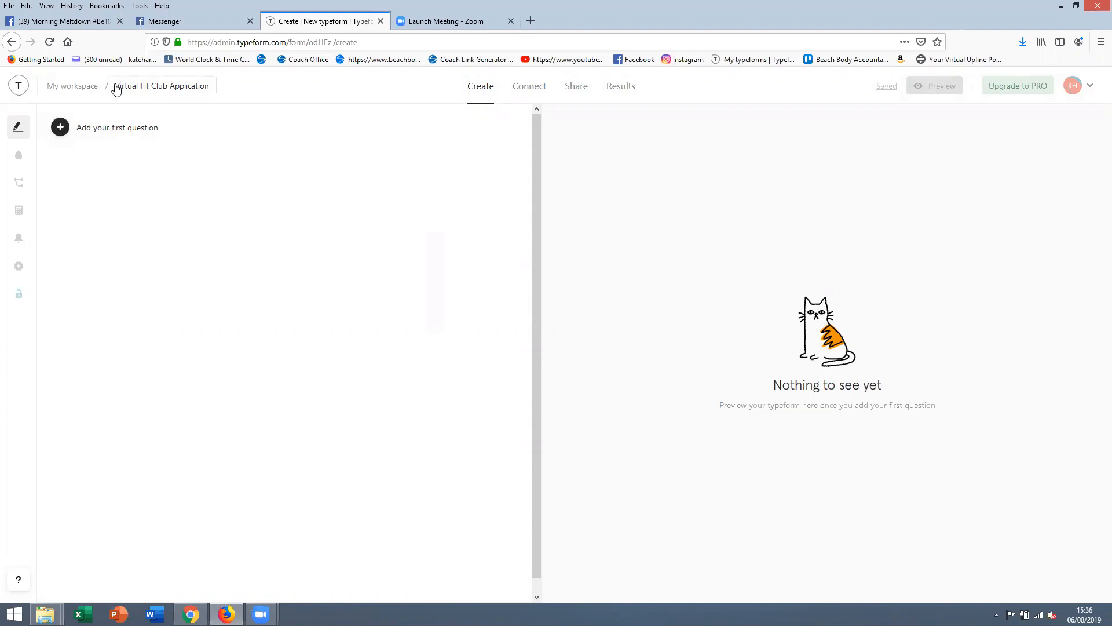
# - Add a Welcome Screen and begin its message with "Hello! Please fill out the form below (super easy, you can't get it wrong"
pyautogui.click(114, 132)
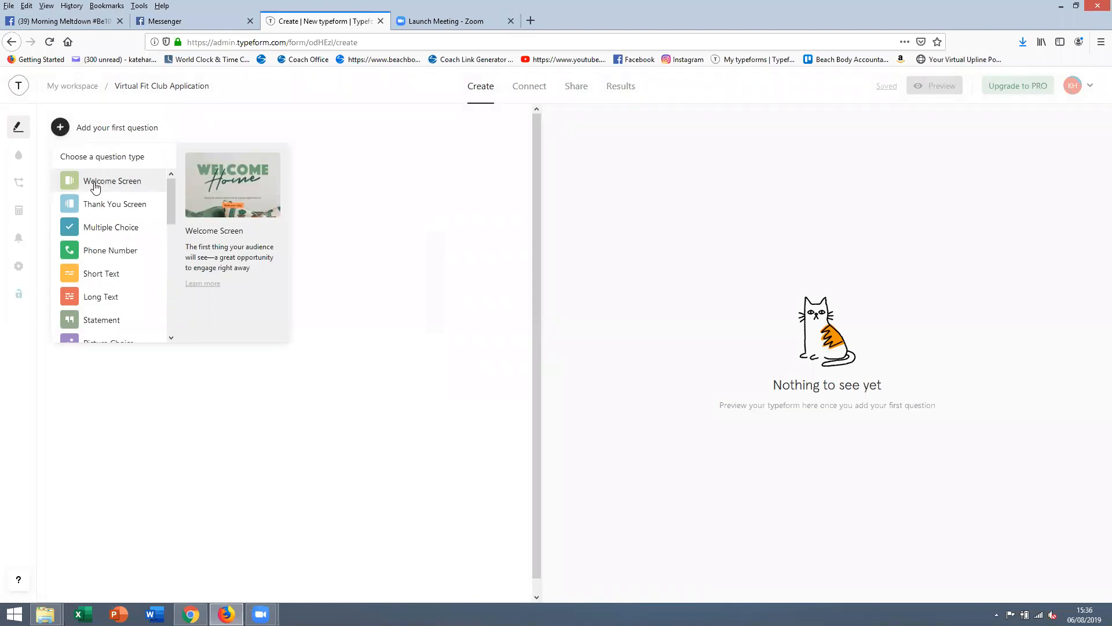
pyautogui.click(95, 185)
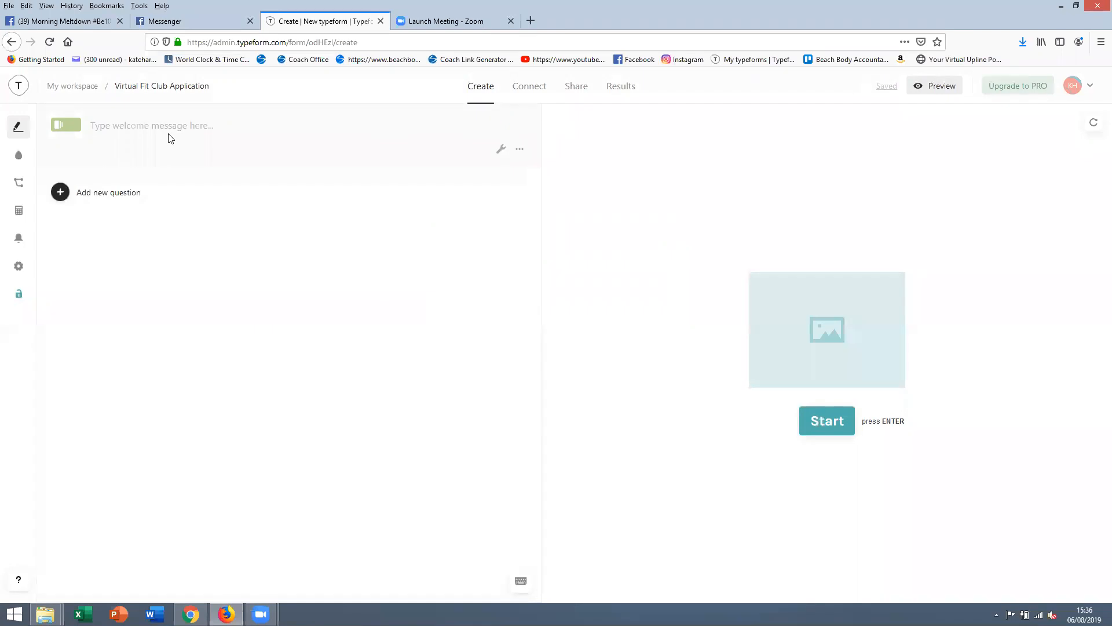
pyautogui.write('Hello')
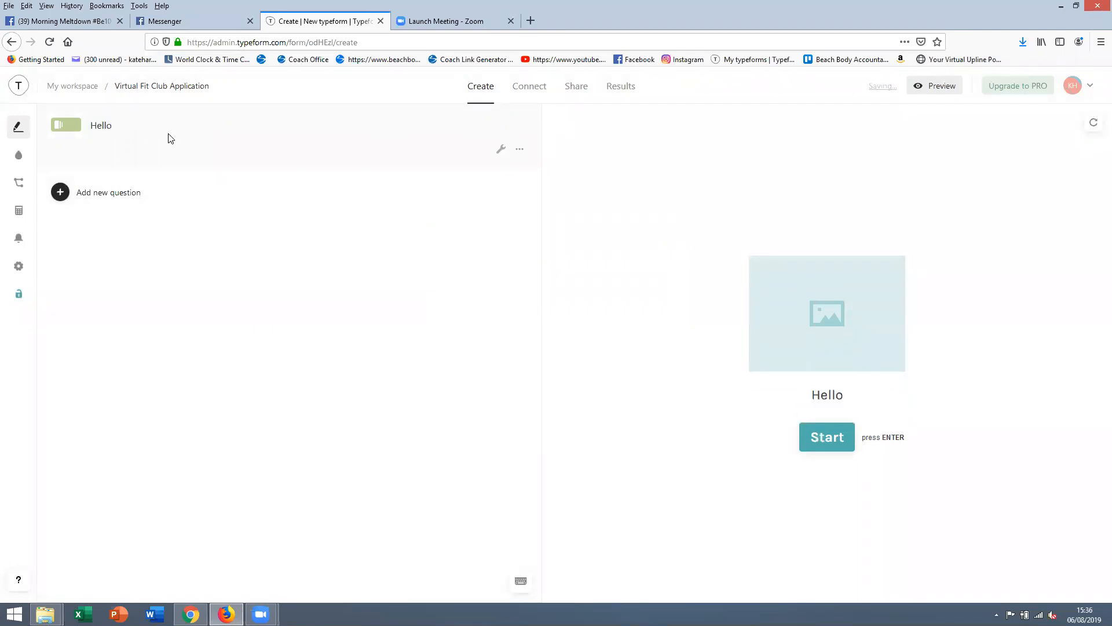
pyautogui.write('! Please fill out the form below')
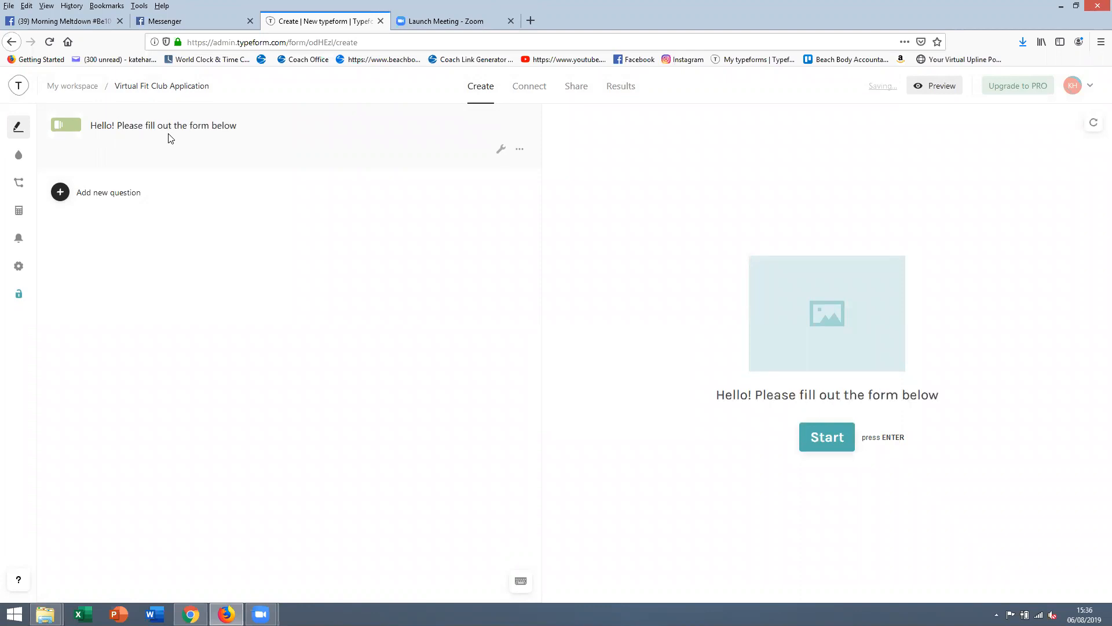
pyautogui.write(" (super easy, you can't get it wrong")
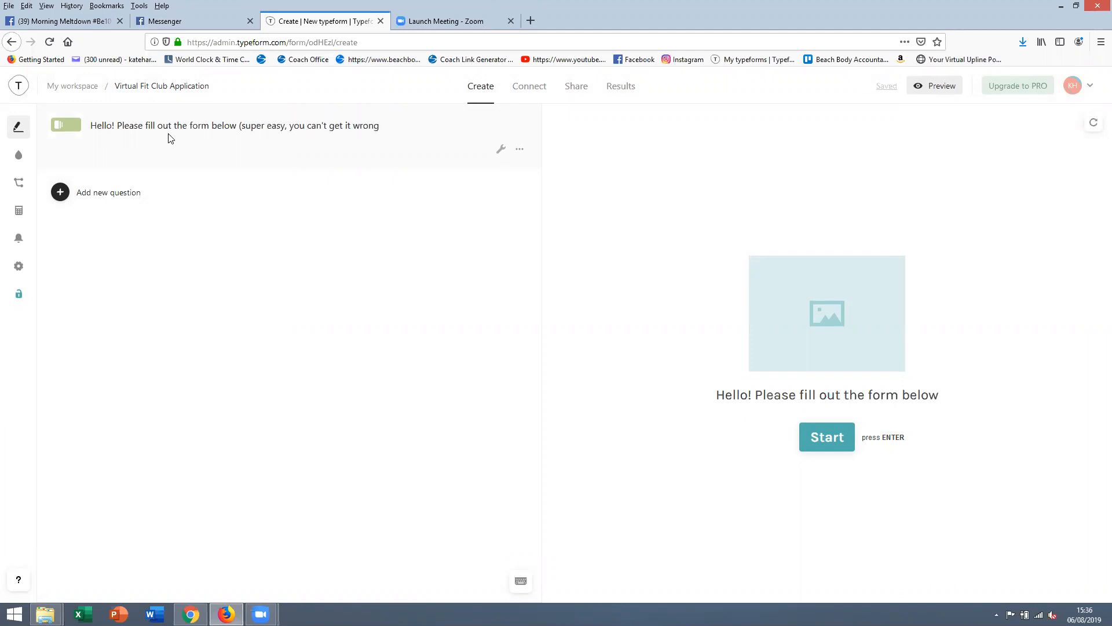
# - Continue the welcome message with "!) and I'll make sure to get back to you within 24-72 hours with full deets"
pyautogui.write("!) and I'll make sure to get back to you within 240")
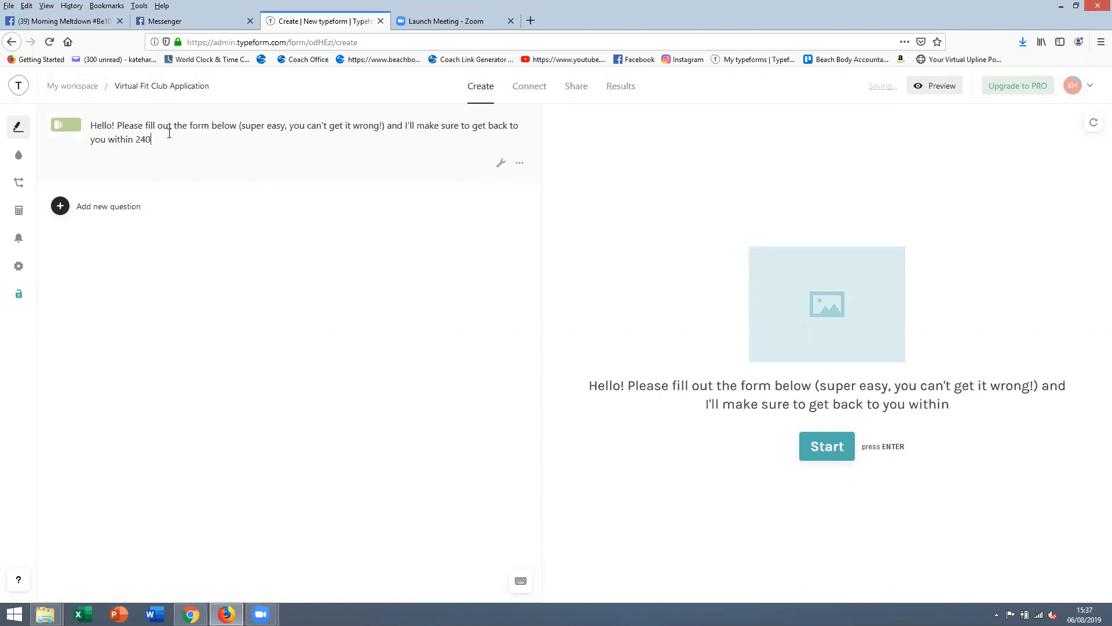
pyautogui.press('BackSpace')
pyautogui.write('-72 hour')
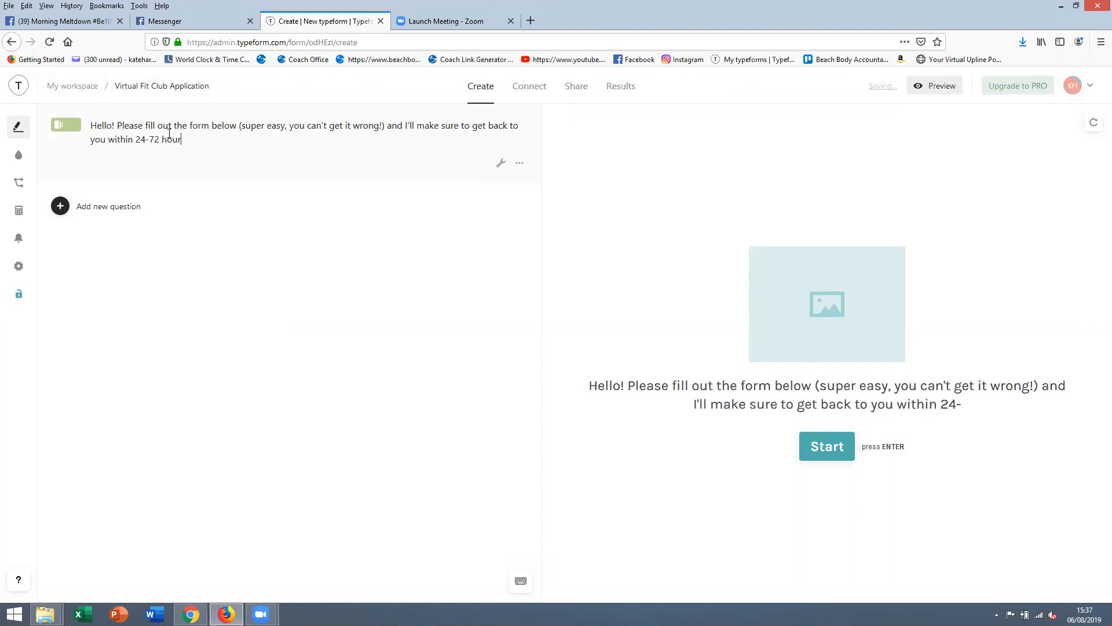
pyautogui.write('s with full deets')
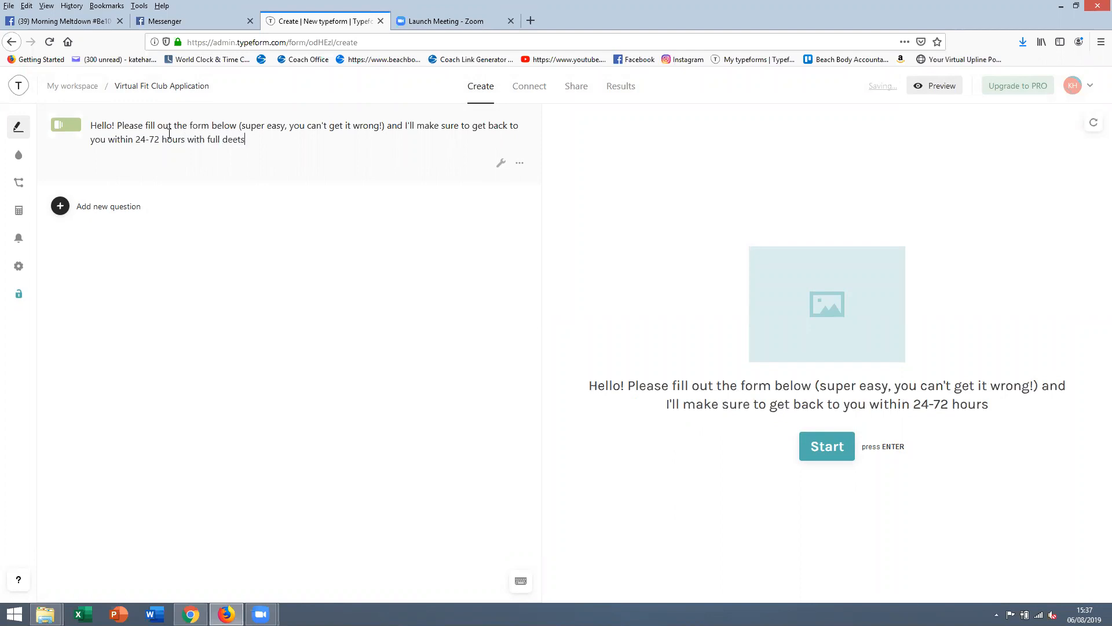
# - Continue the welcome message with "on my virtual gym / fitclub and your next steps. Thank you for applying to join our fitclub!"
pyautogui.write(' on my ')
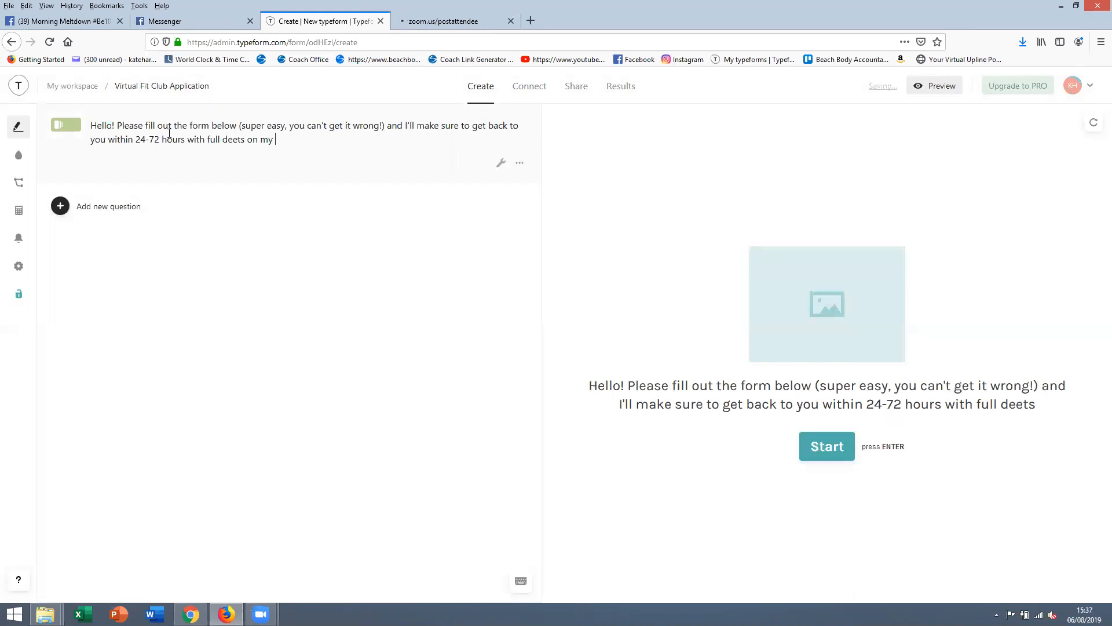
pyautogui.write('virtual')
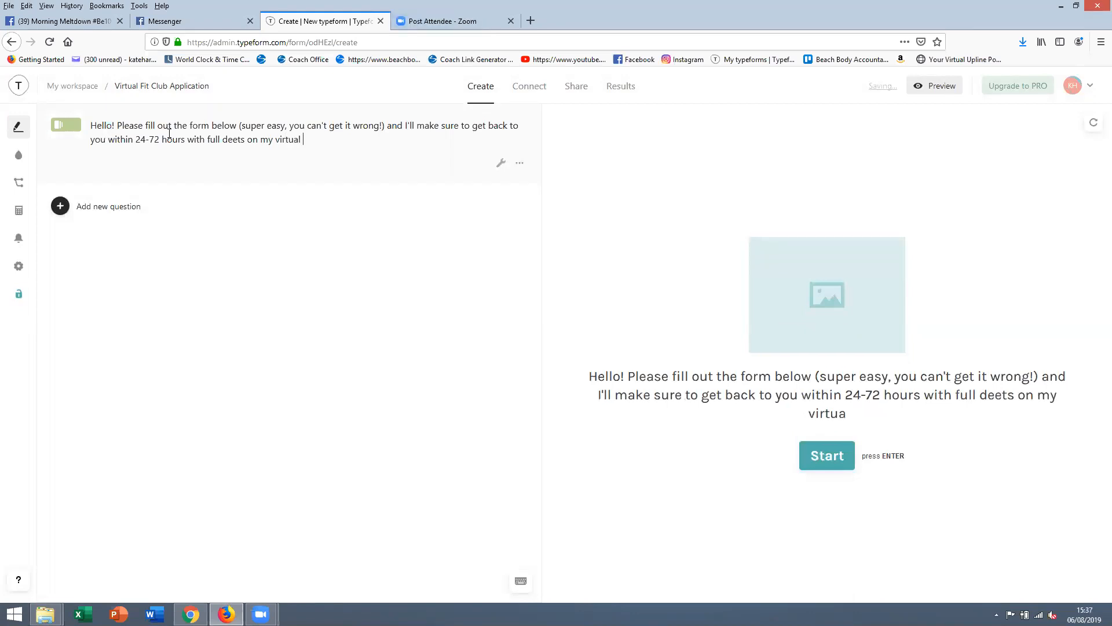
pyautogui.write(' gym / fitclubb')
pyautogui.press('BackSpace')
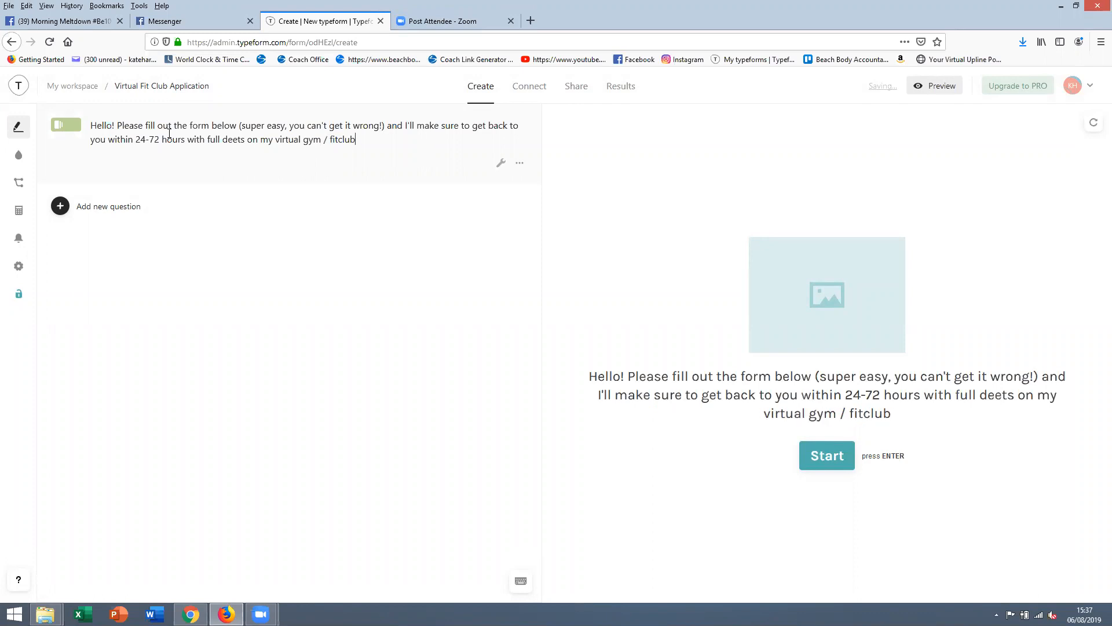
pyautogui.write('and your next steps.  ')
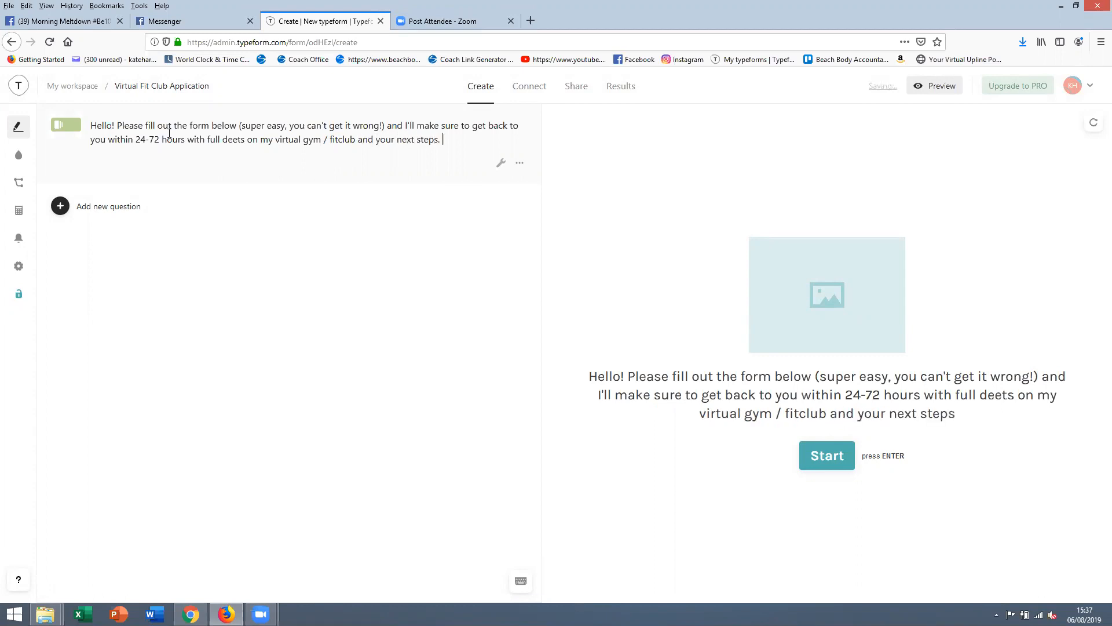
pyautogui.write('Thank')
pyautogui.write('for applying')
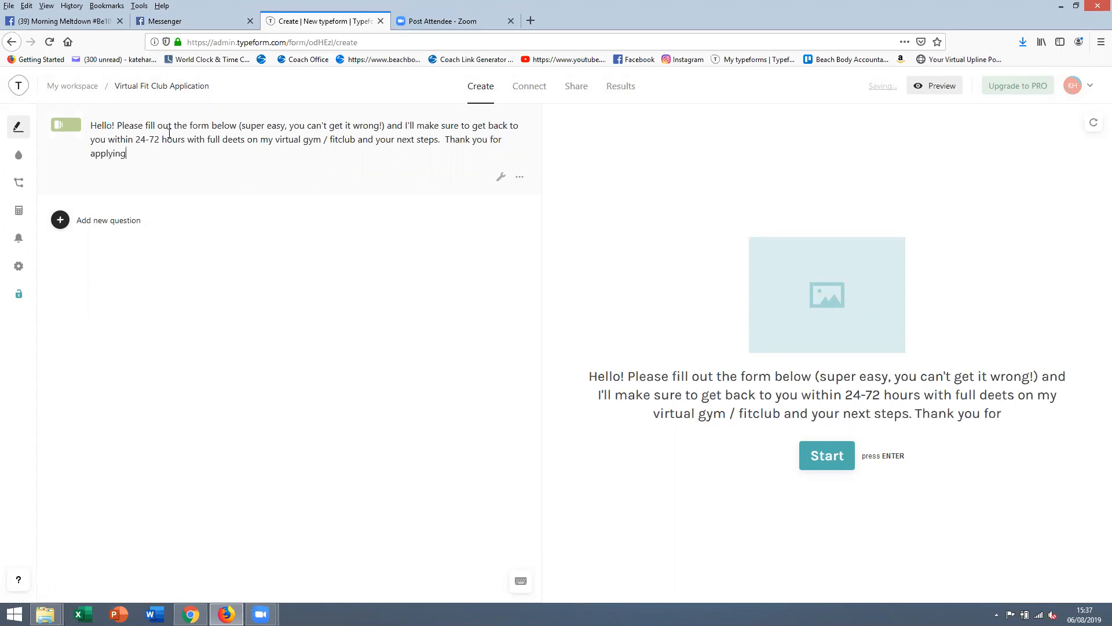
pyautogui.write(' to join our fitclub!')
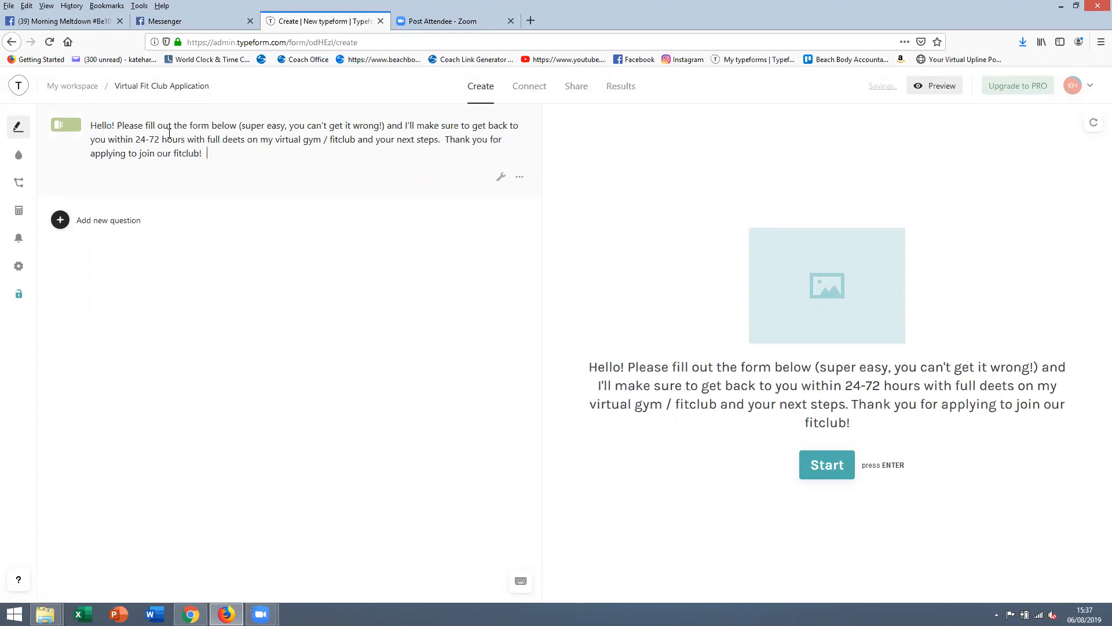
# - Add "I am so looking forward to getting to know you better and to help you hit your health and fitness goals!" to the message
pyautogui.write('  I am so looking')
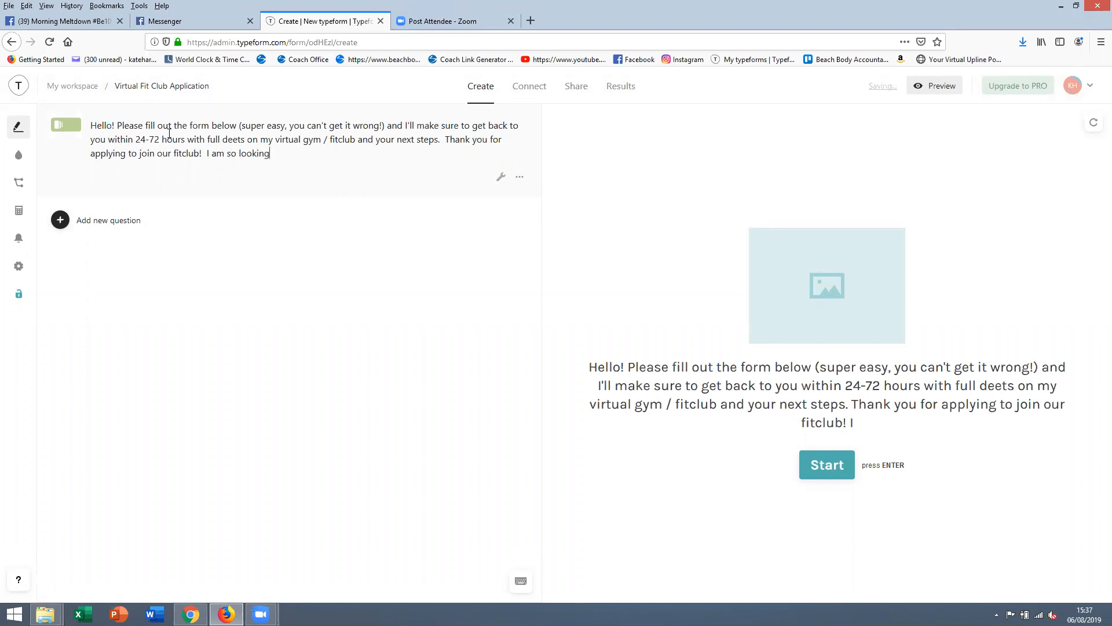
pyautogui.write(' forward t')
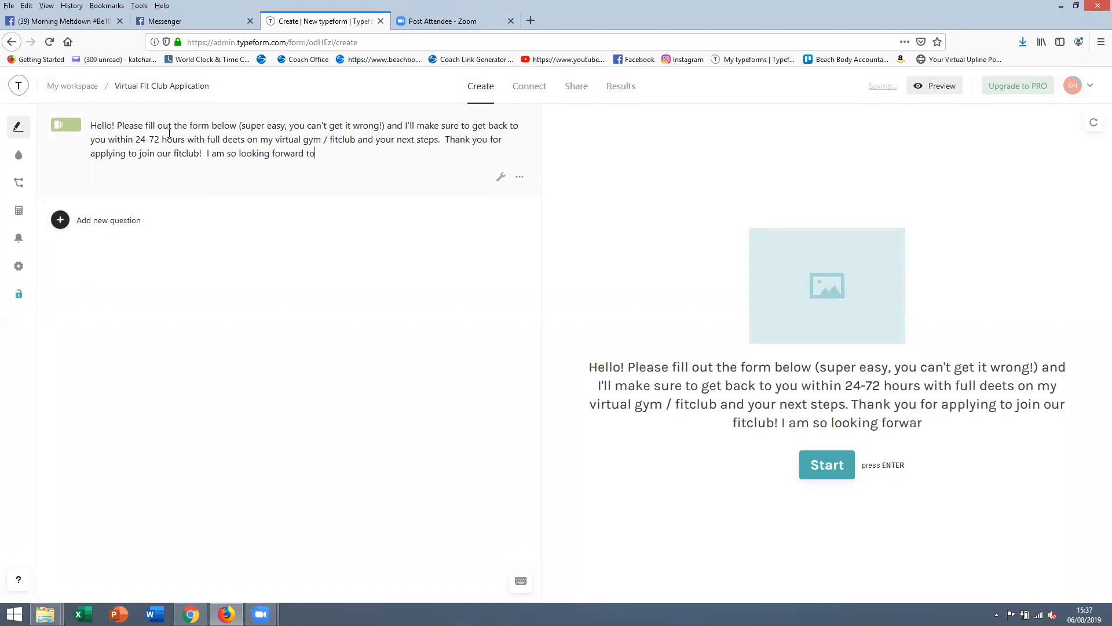
pyautogui.write('o')
pyautogui.write(' getting ')
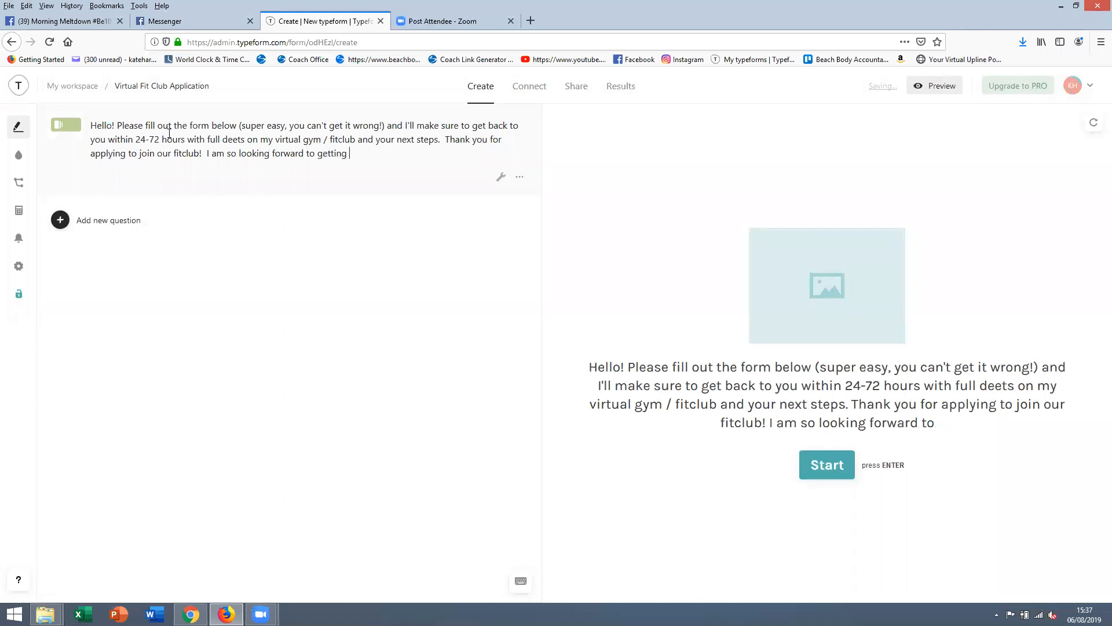
pyautogui.write('to know you beter')
pyautogui.press('BackSpace')
pyautogui.press('BackSpace')
pyautogui.write('ter and to help you ')
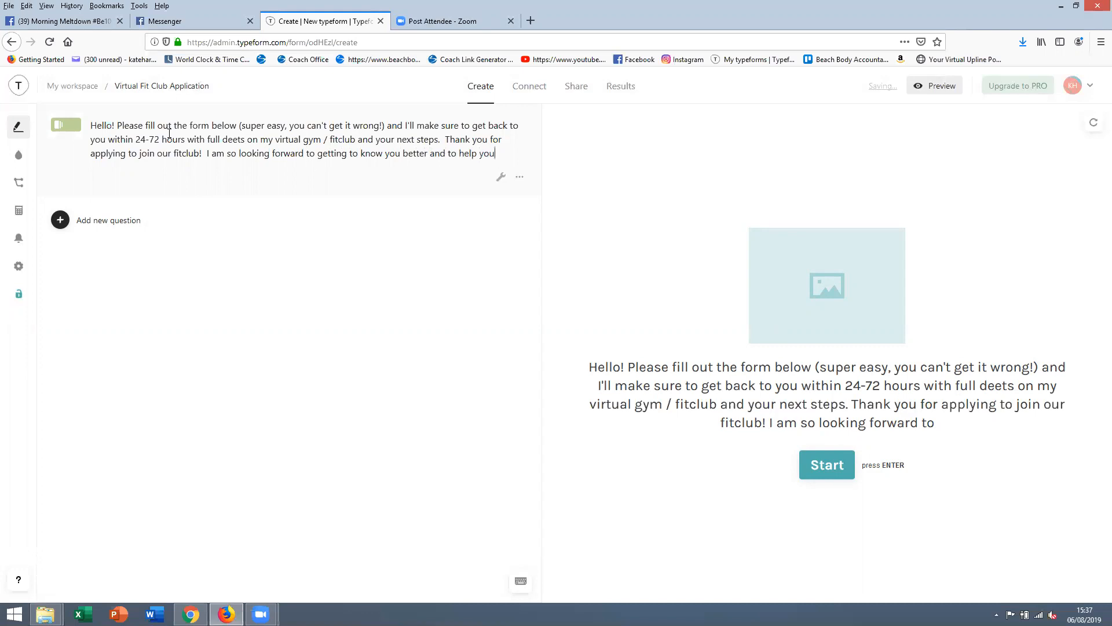
pyautogui.write('hit your ')
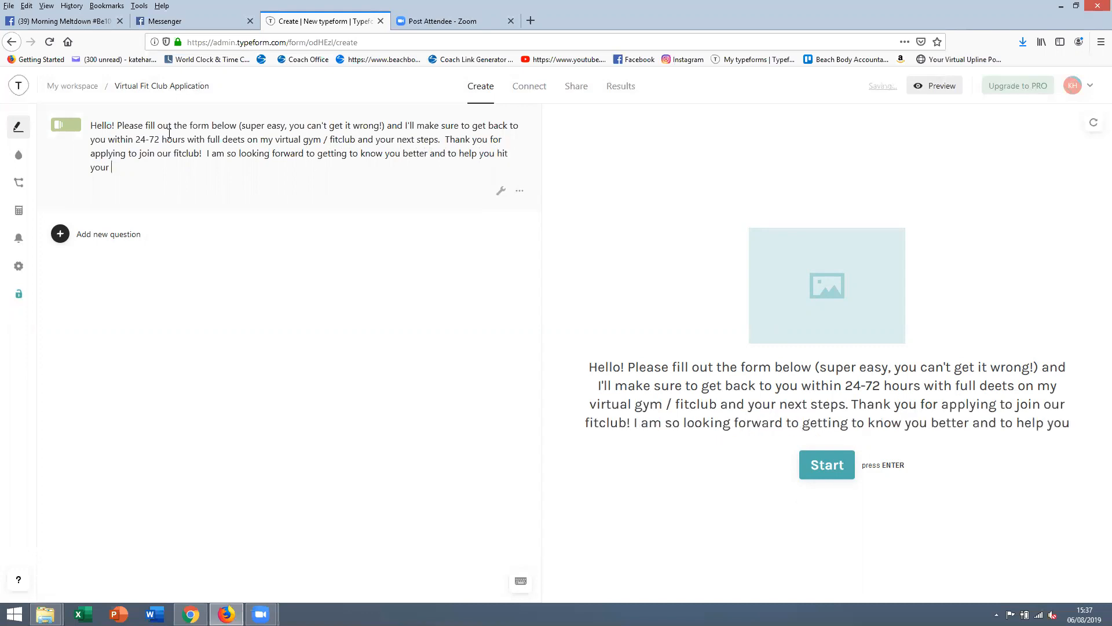
pyautogui.write('health and fitness goals!')
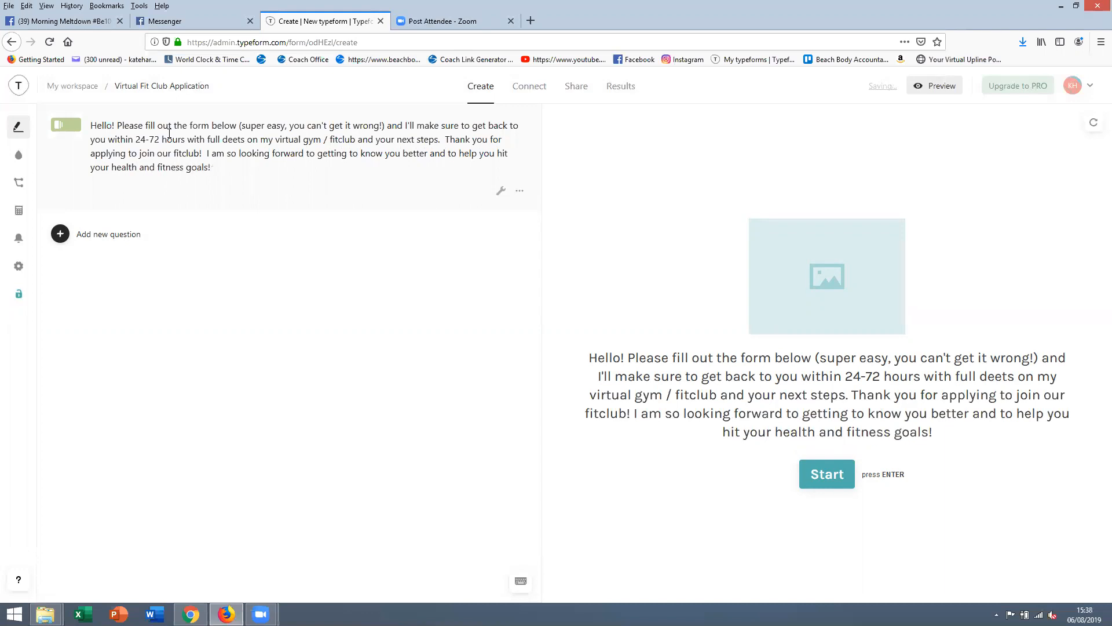
# - Replace the message's final exclamation mark with "as well as welcome you to our Fit Tribe family!"
pyautogui.press('BackSpace')
pyautogui.write('as well as welcome you to our ')
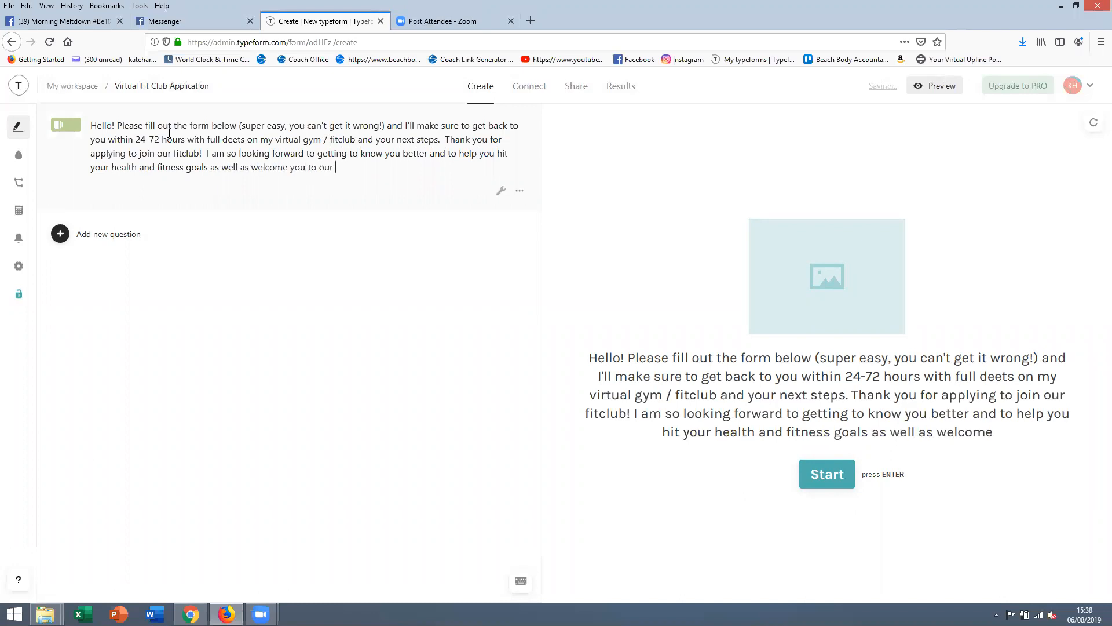
pyautogui.write('fit')
pyautogui.press('BackSpace')
pyautogui.press('BackSpace')
pyautogui.press('BackSpace')
pyautogui.write('Fit ')
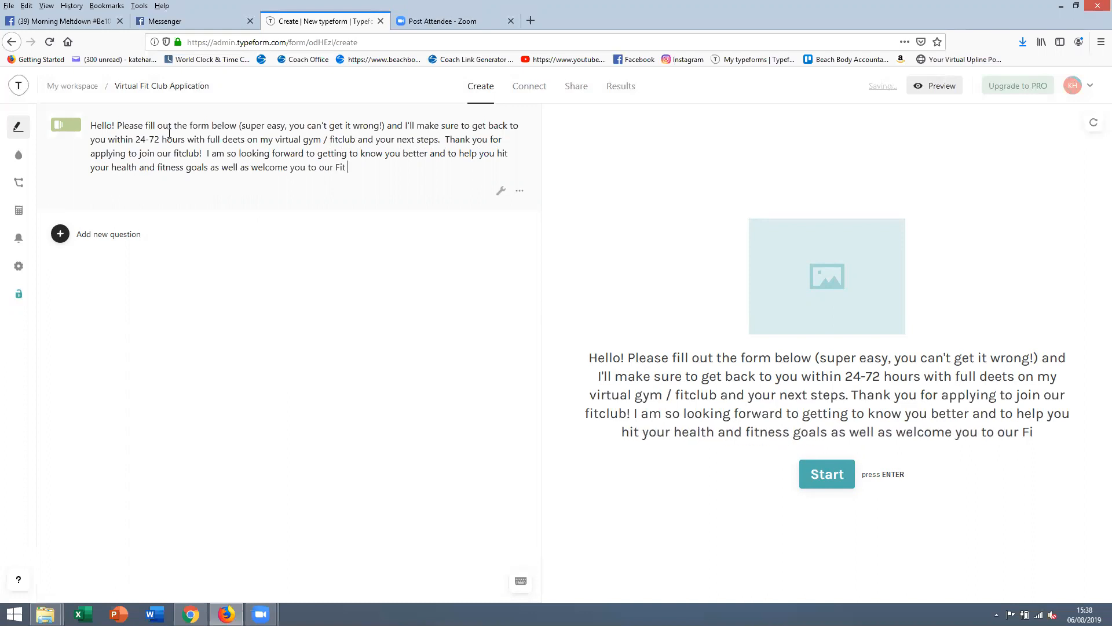
pyautogui.write('Tribe')
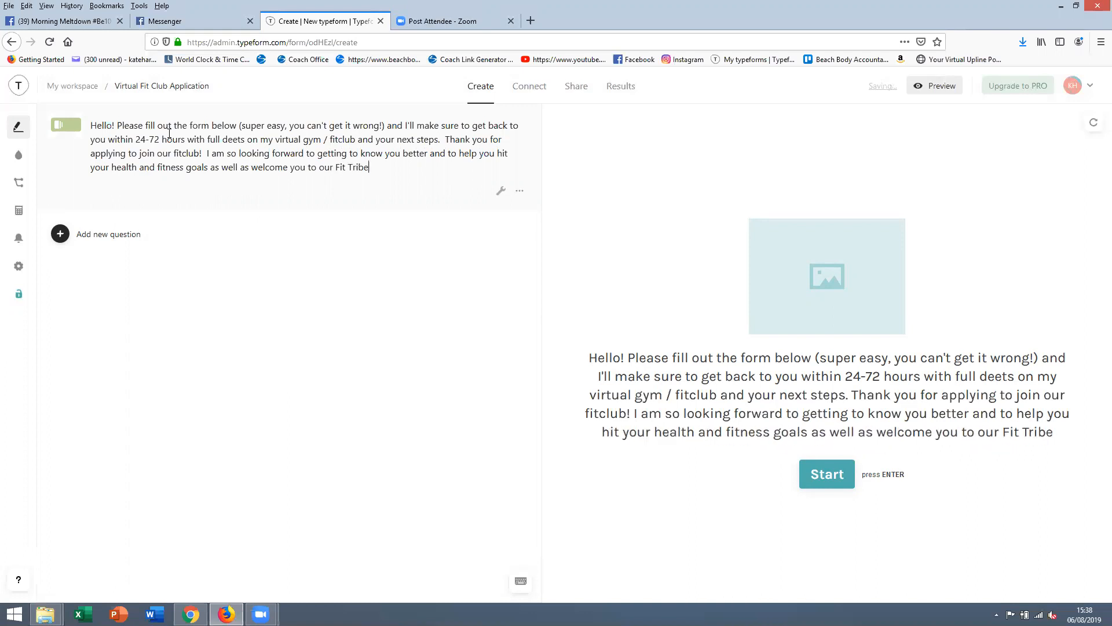
pyautogui.write(' family!')
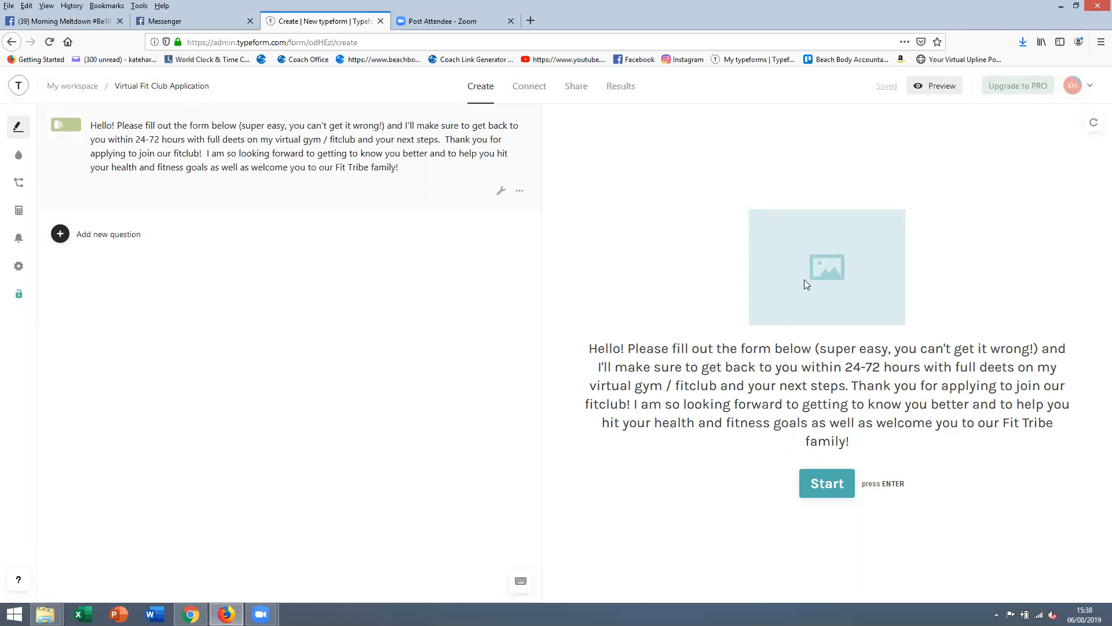
# - Open the welcome screen's settings and try out its description and video URL options without keeping either
pyautogui.click(497, 192)
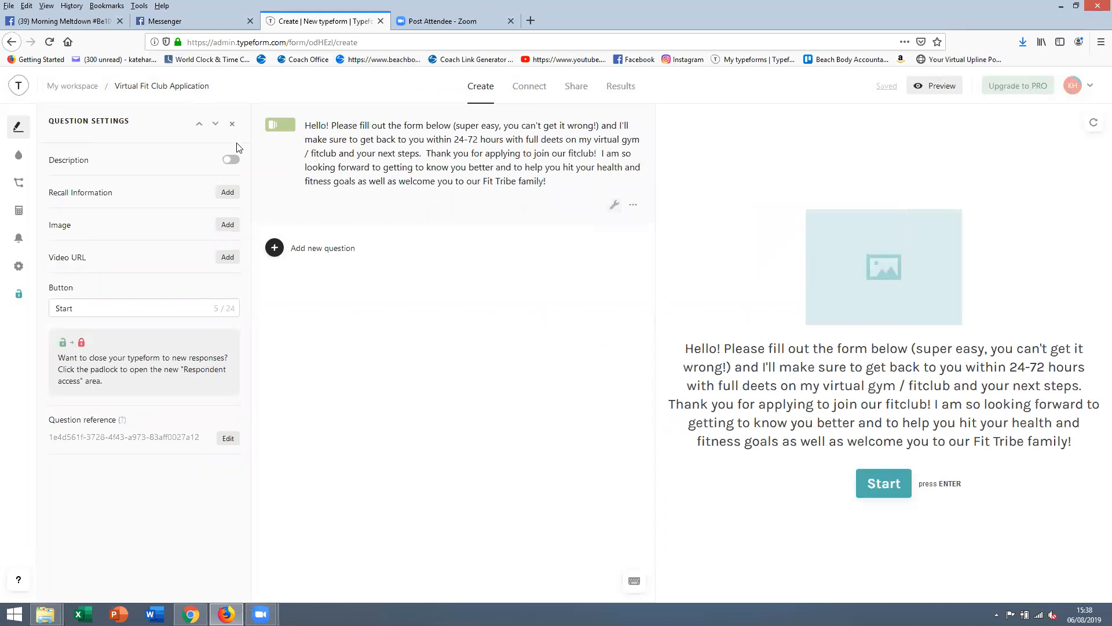
pyautogui.click(234, 161)
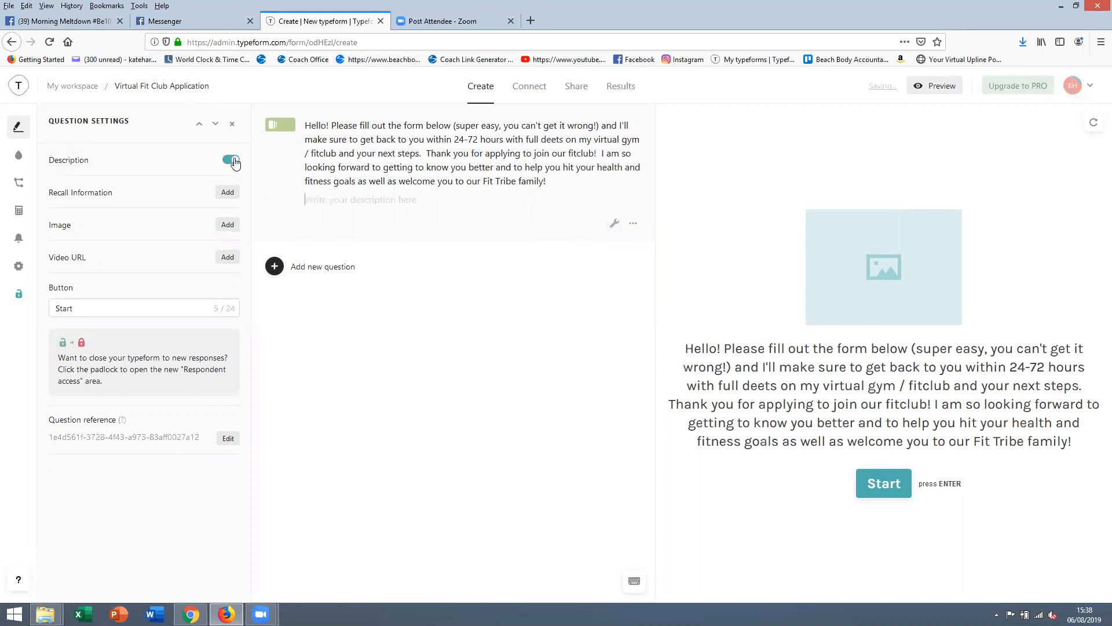
pyautogui.click(232, 160)
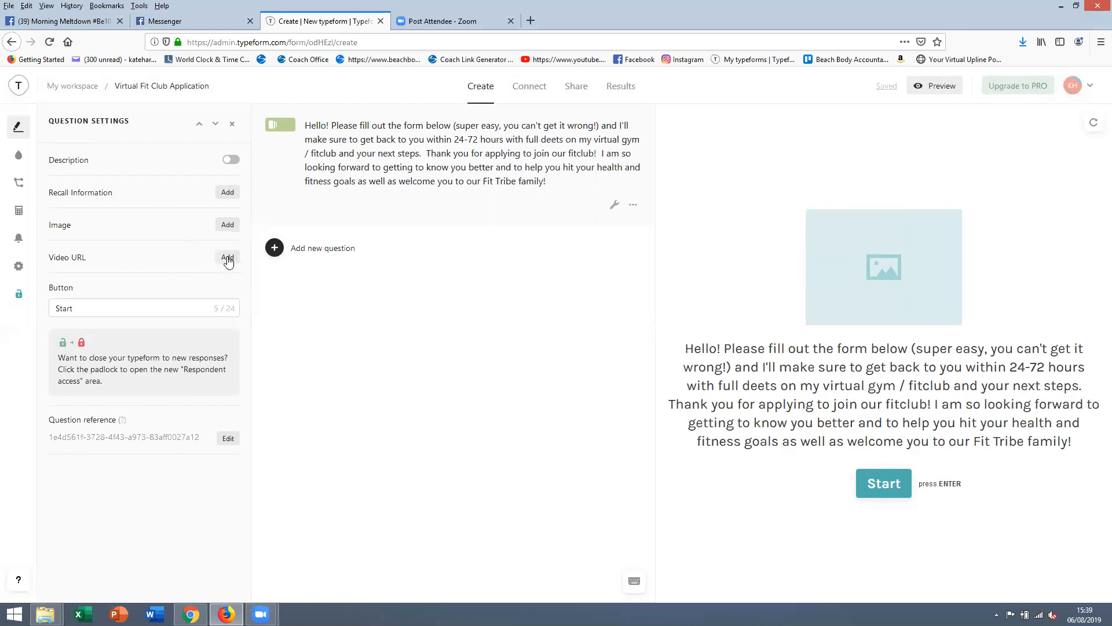
pyautogui.click(229, 258)
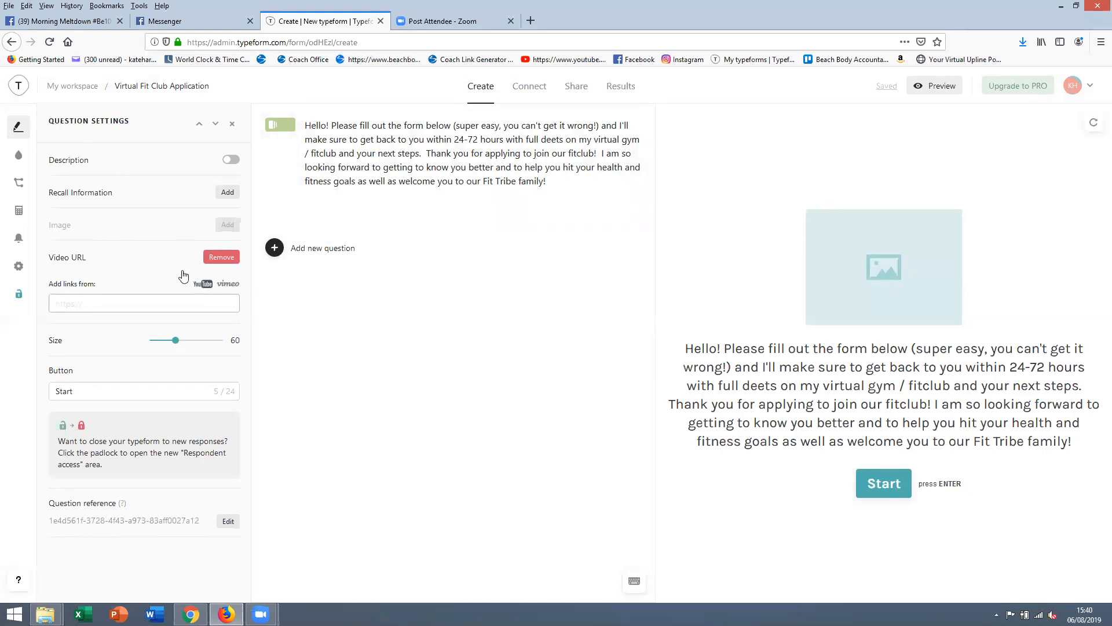
pyautogui.click(230, 254)
pyautogui.click(229, 254)
# - Try the "Beach cruise 2" picture from the DTU folder as the welcome screen's image and remove it again
pyautogui.click(228, 225)
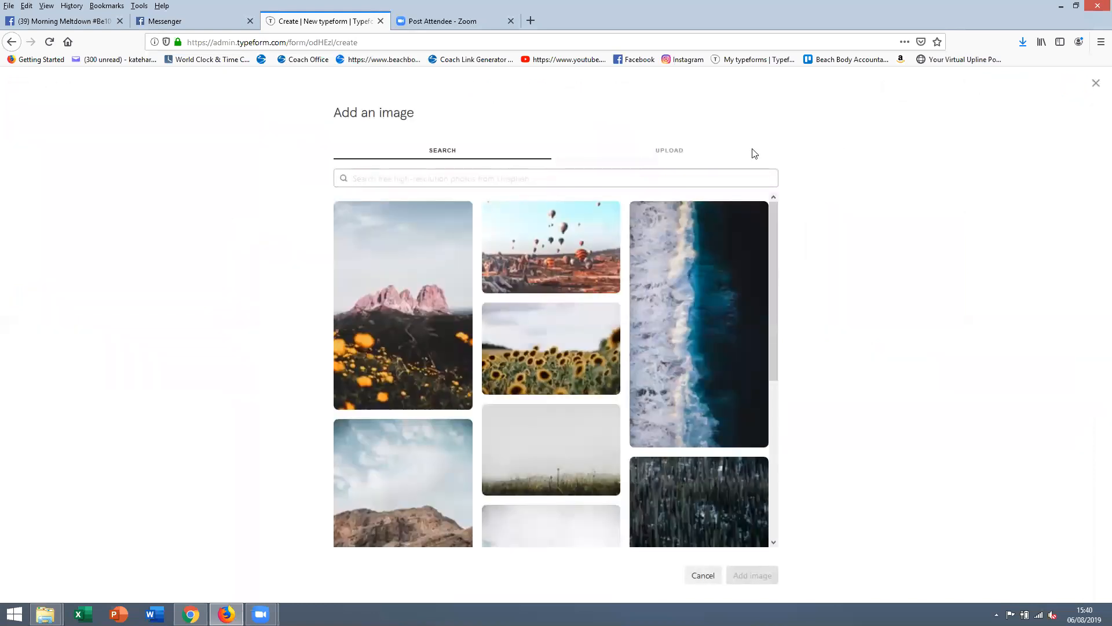
pyautogui.click(660, 151)
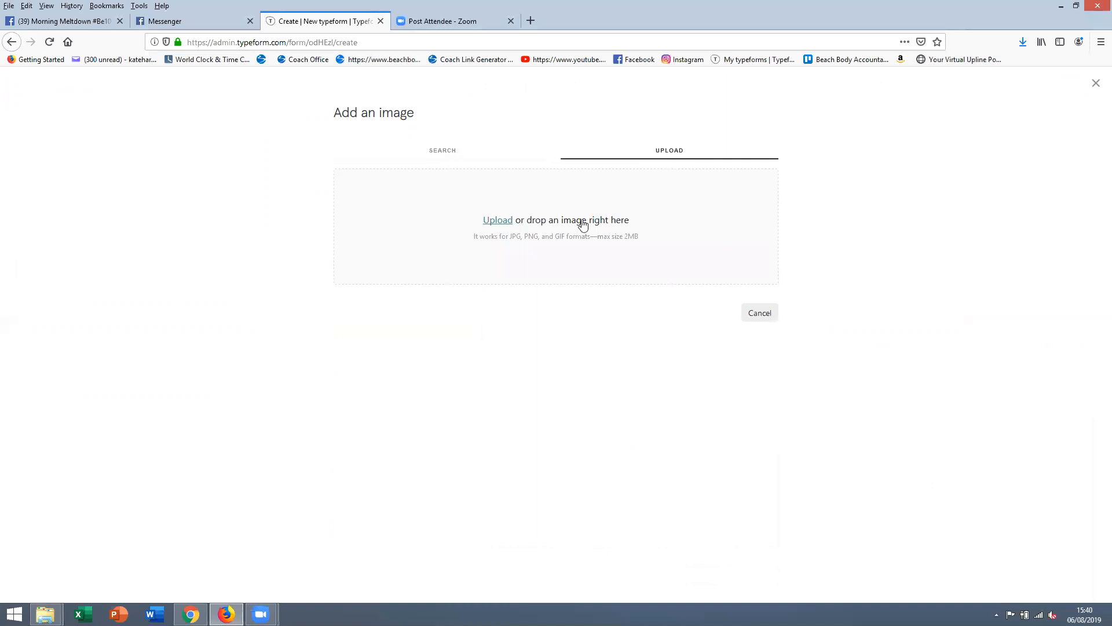
pyautogui.click(496, 220)
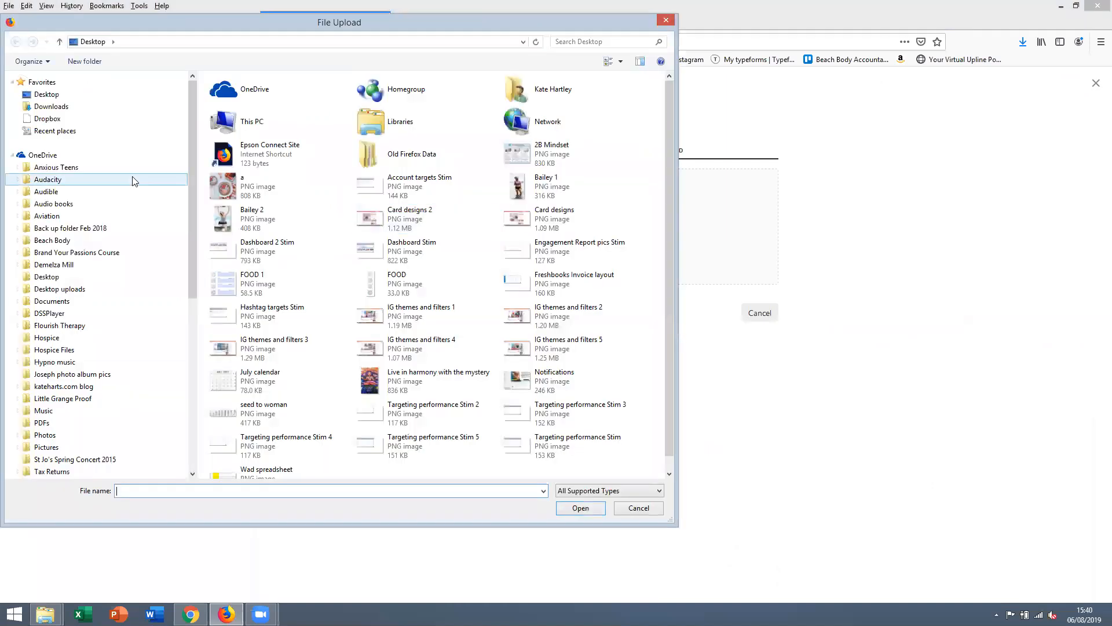
pyautogui.click(52, 240)
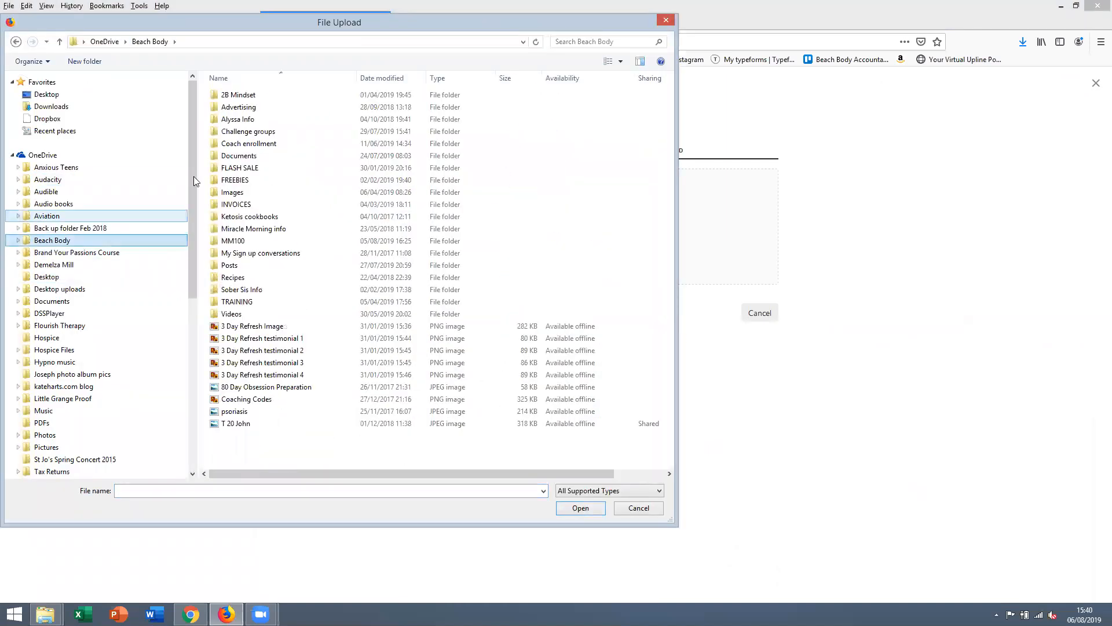
pyautogui.doubleClick(231, 193)
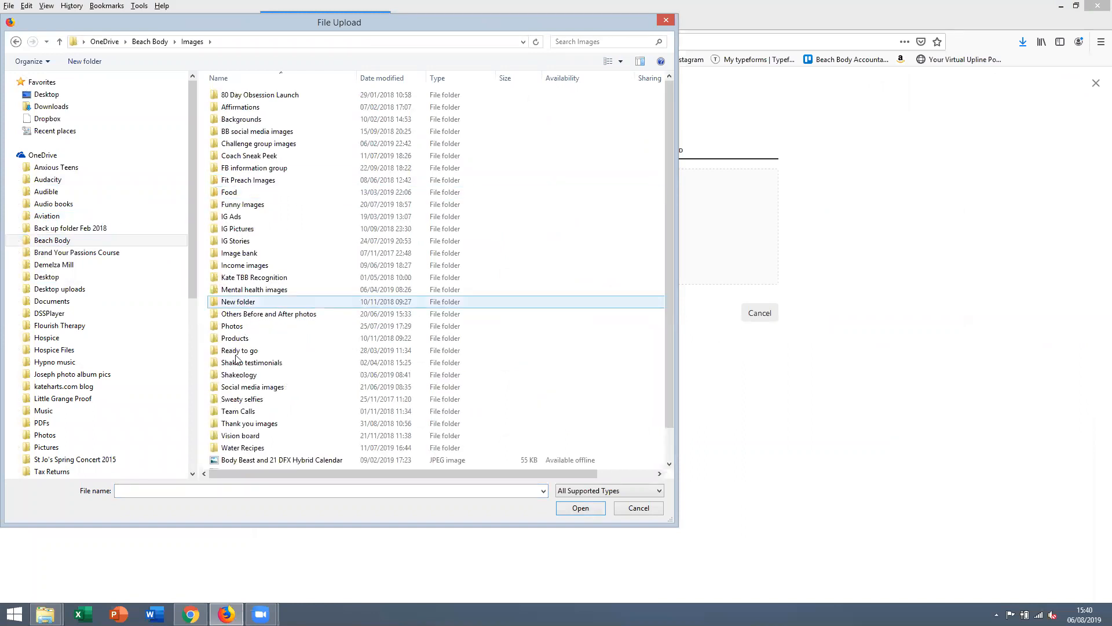
pyautogui.doubleClick(241, 387)
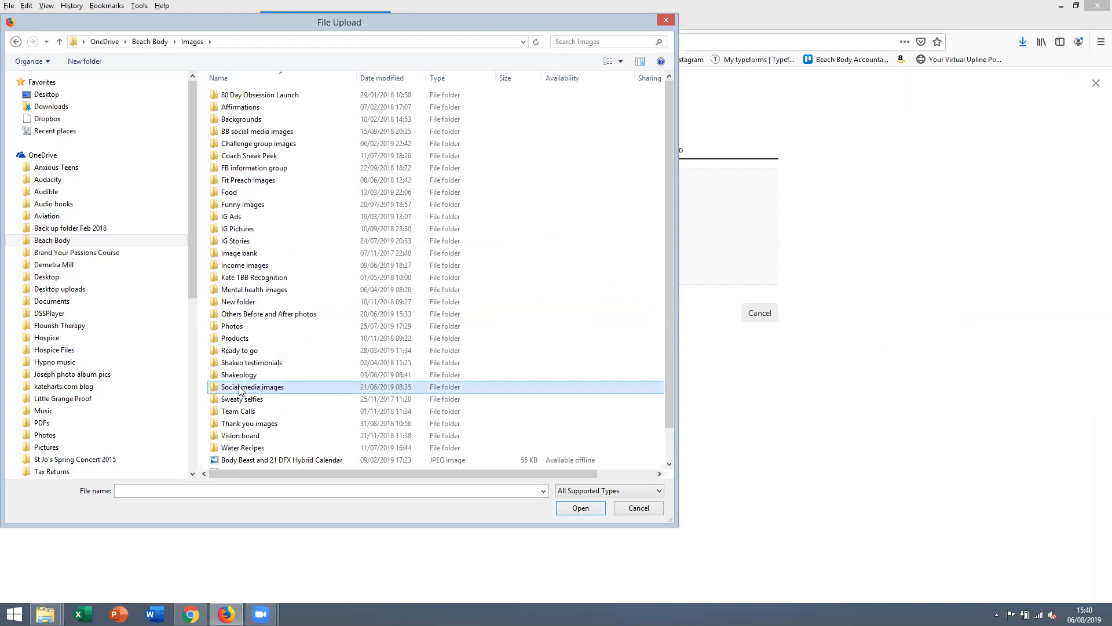
pyautogui.doubleClick(240, 115)
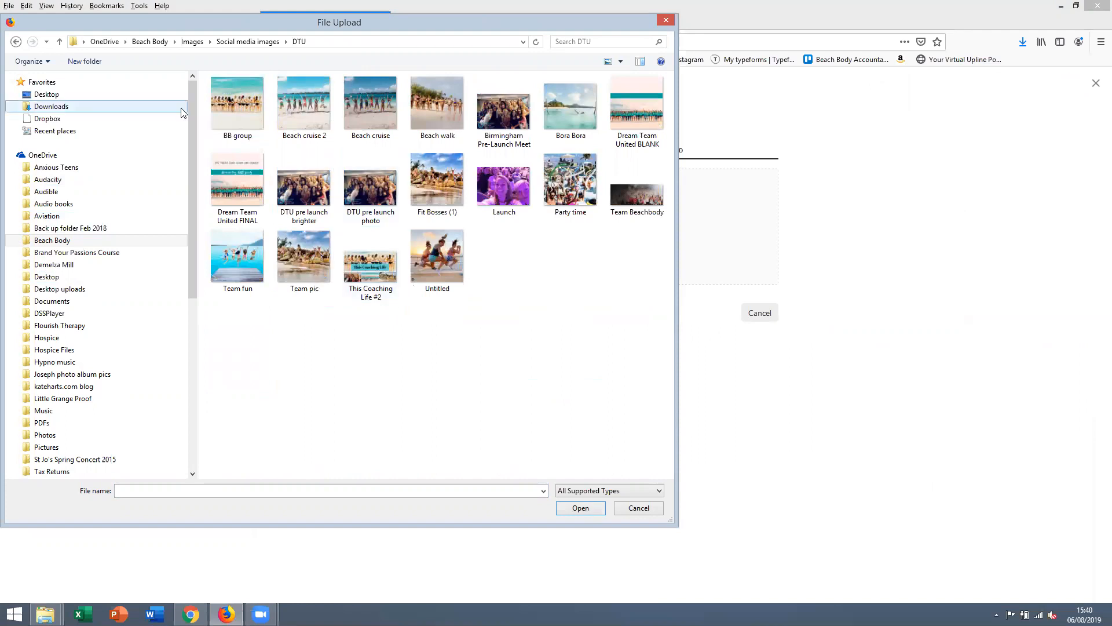
pyautogui.doubleClick(301, 103)
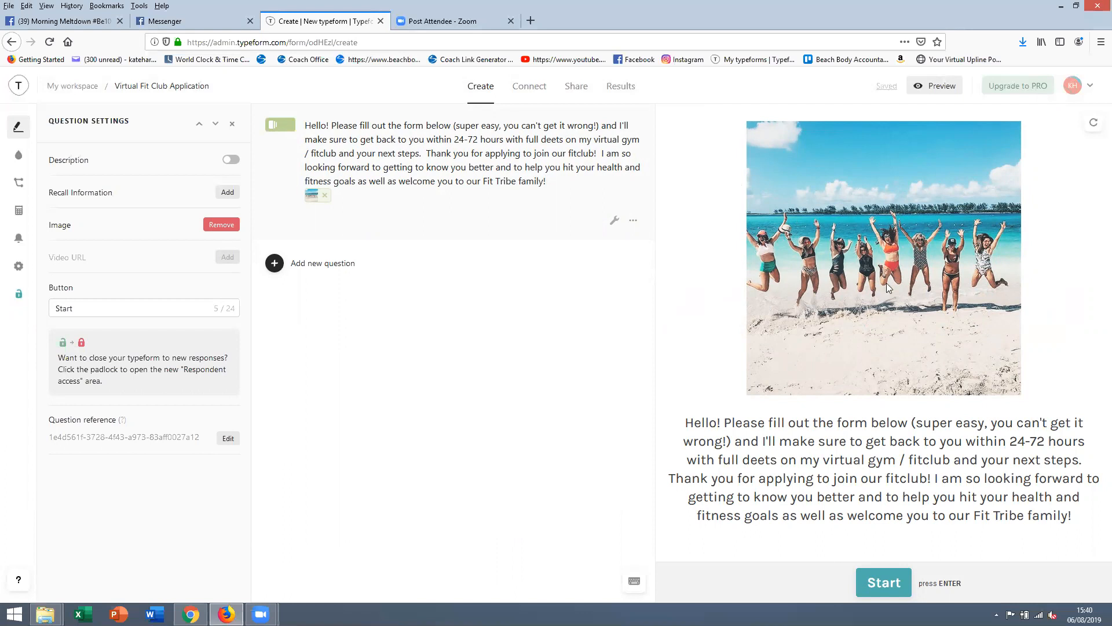
pyautogui.click(232, 225)
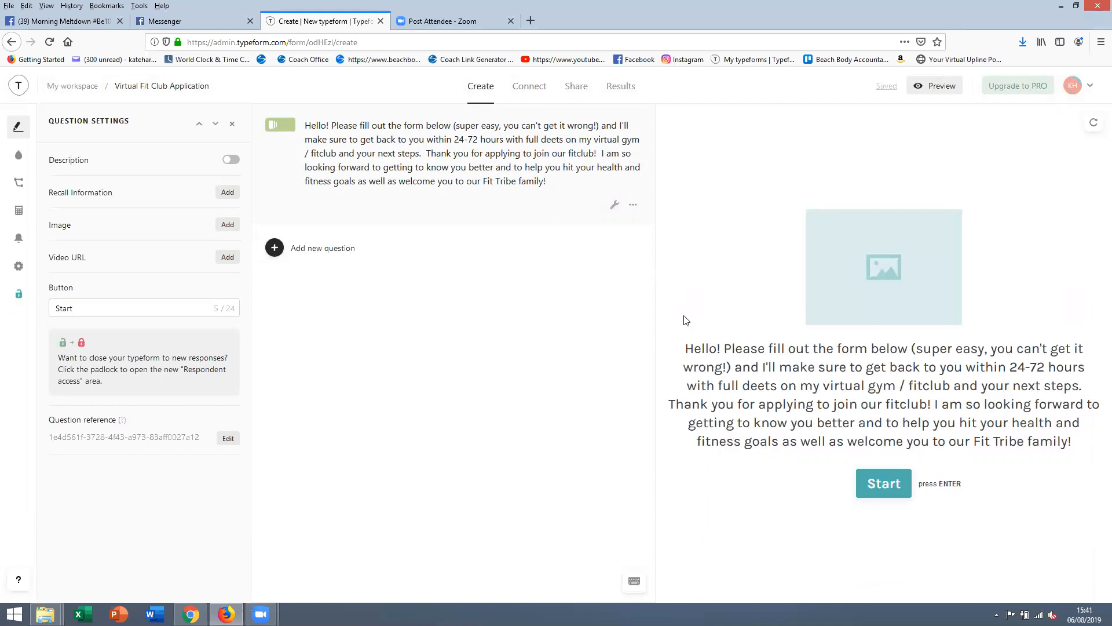
# - Look through the full list of question types available for a new question
pyautogui.click(308, 250)
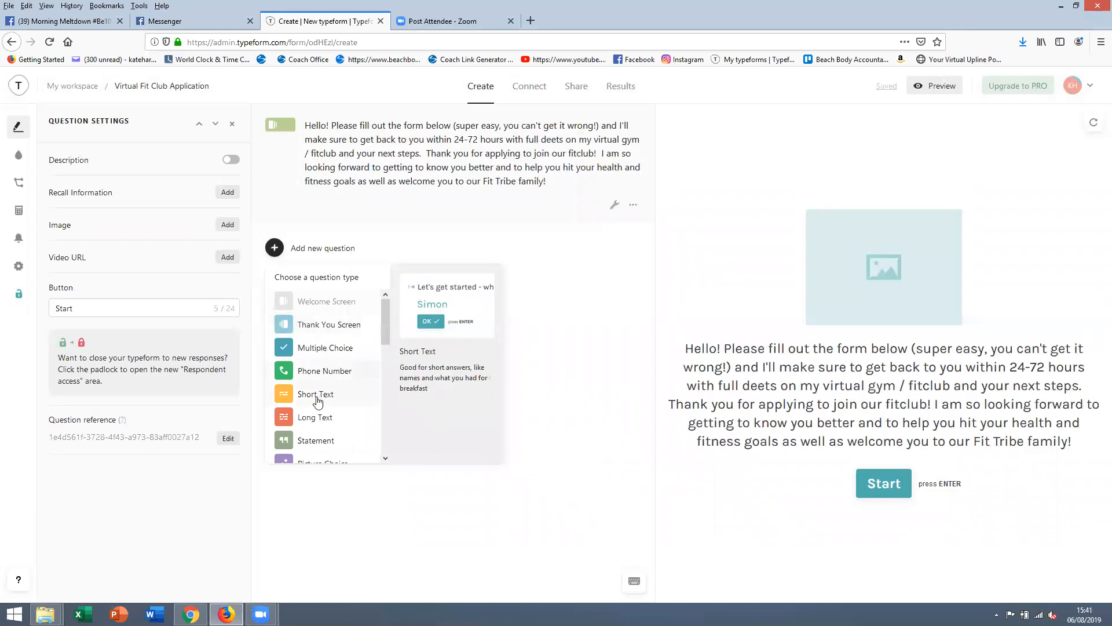
pyautogui.click(386, 460)
pyautogui.click(386, 460)
pyautogui.click(386, 460)
pyautogui.click(387, 460)
pyautogui.click(386, 459)
pyautogui.click(386, 459)
pyautogui.click(387, 460)
pyautogui.click(386, 459)
pyautogui.click(386, 460)
pyautogui.click(386, 459)
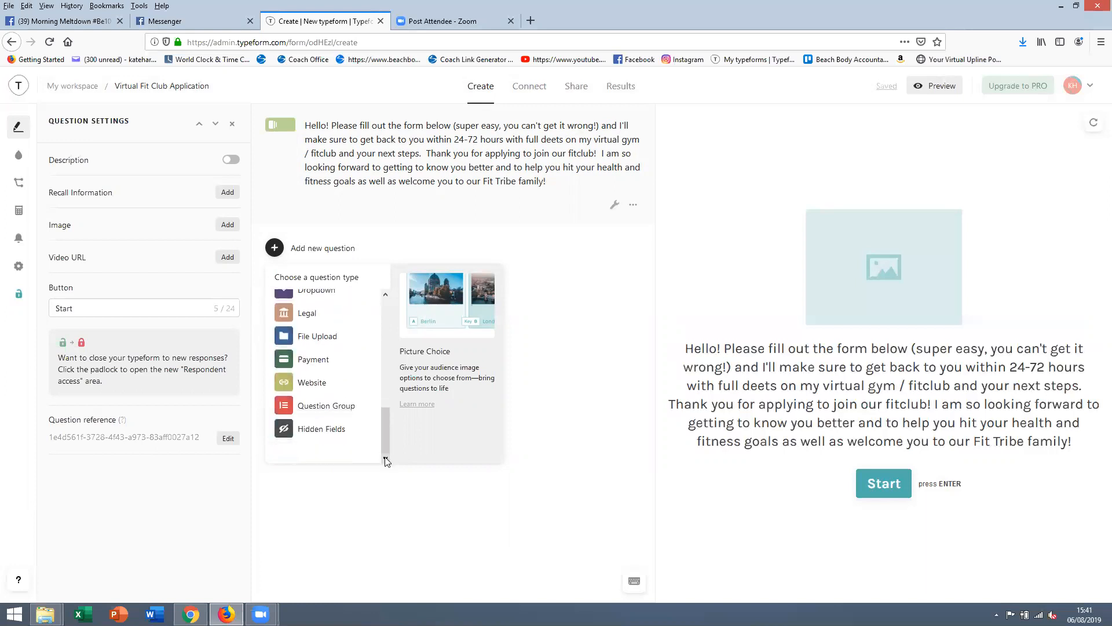
pyautogui.moveTo(385, 440); pyautogui.dragTo(388, 313)
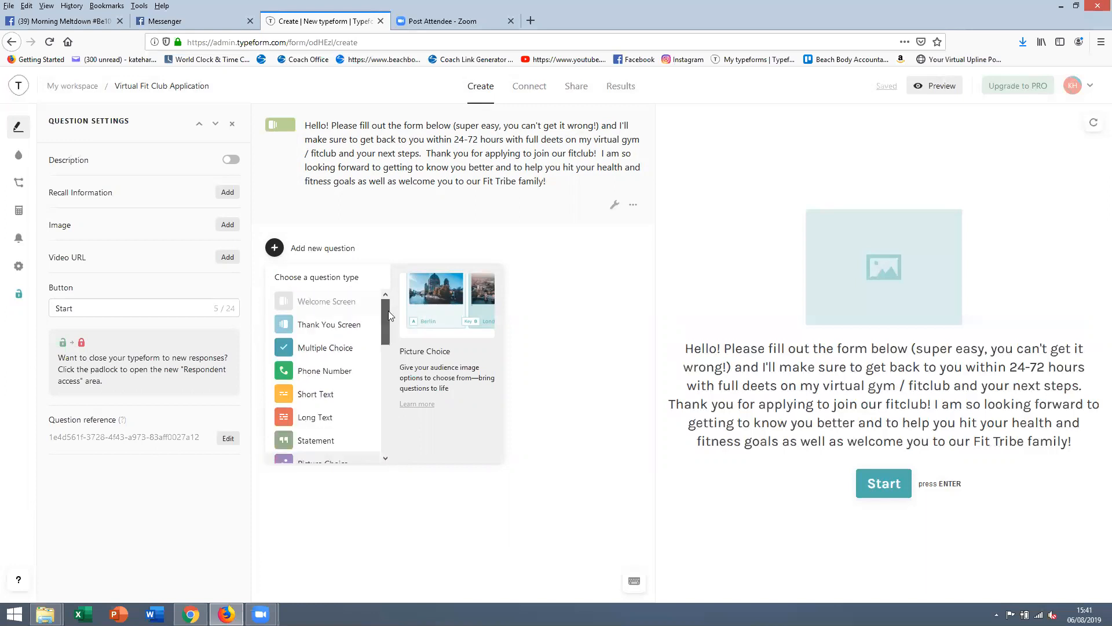
# - Add a Short Text question titled "Name" and make it required
pyautogui.click(317, 393)
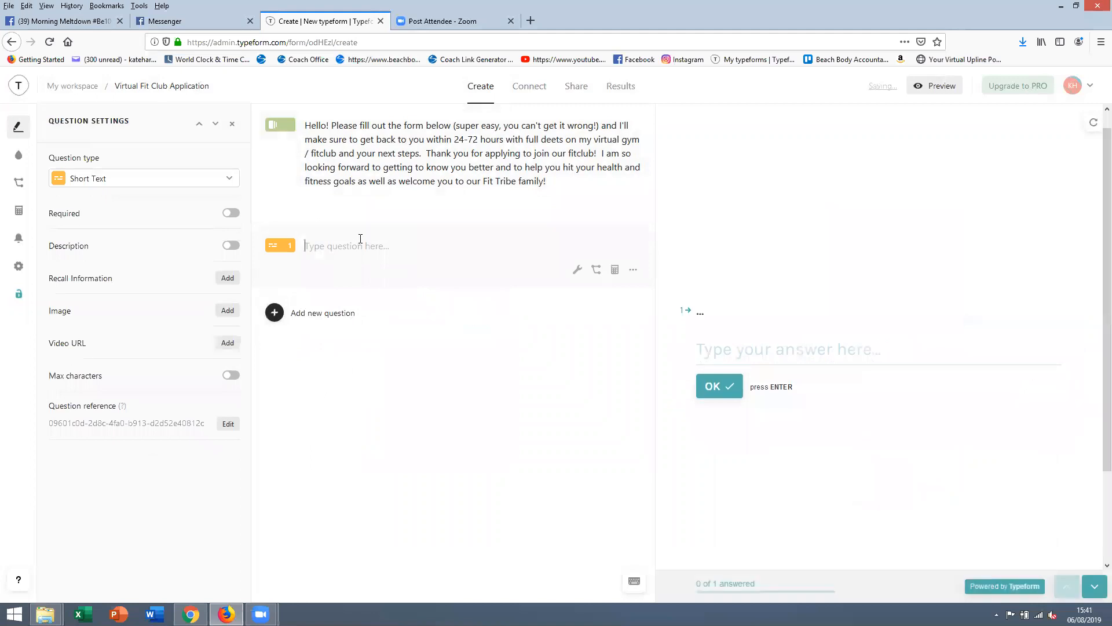
pyautogui.write('Nam')
pyautogui.click(234, 216)
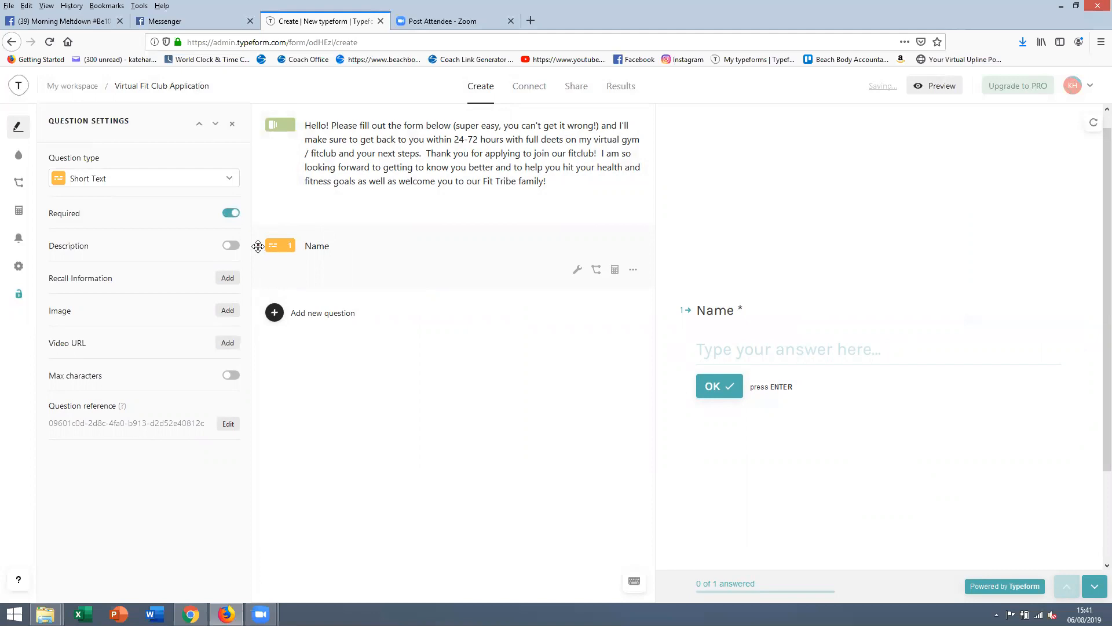
# - Add an Email question titled "Email address" and make it required
pyautogui.click(313, 314)
pyautogui.scroll(-2, 376, 523)
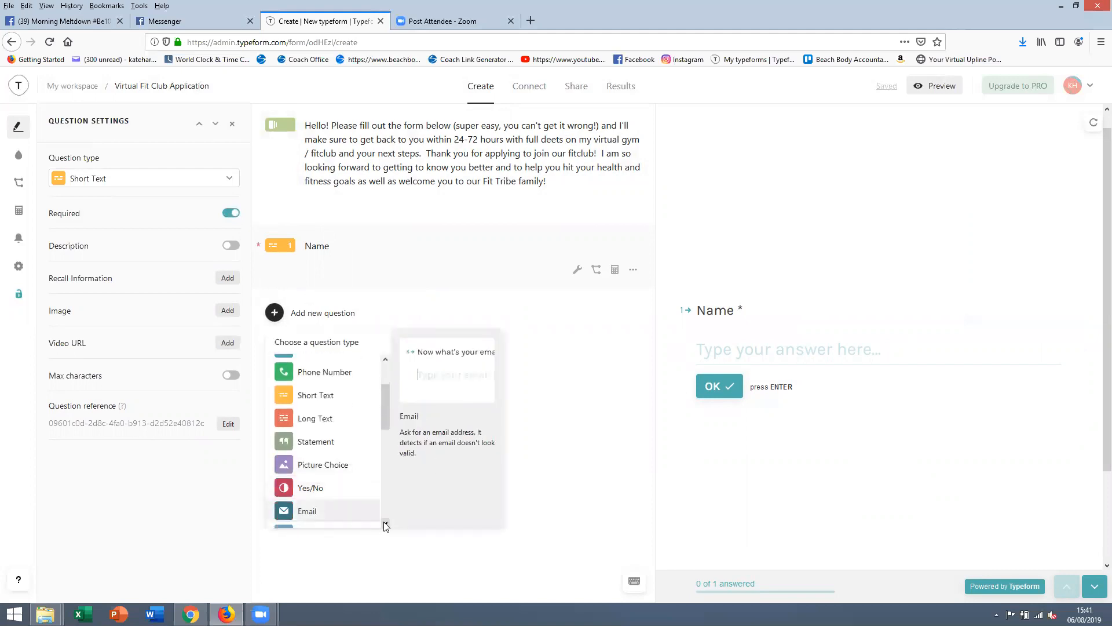
pyautogui.click(311, 510)
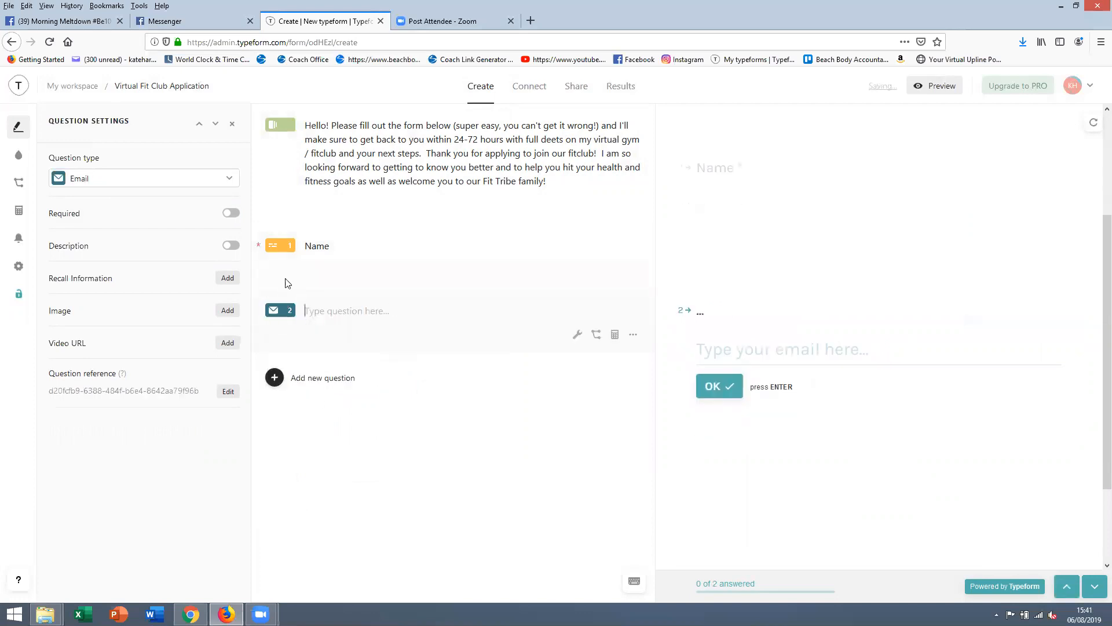
pyautogui.click(577, 337)
pyautogui.click(229, 179)
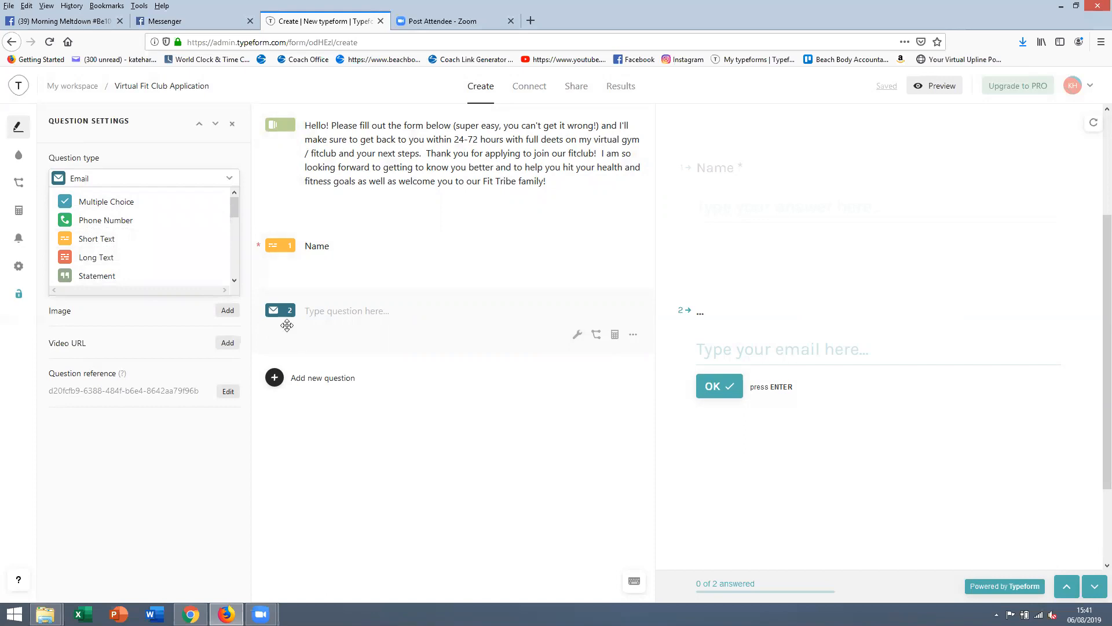
pyautogui.click(336, 315)
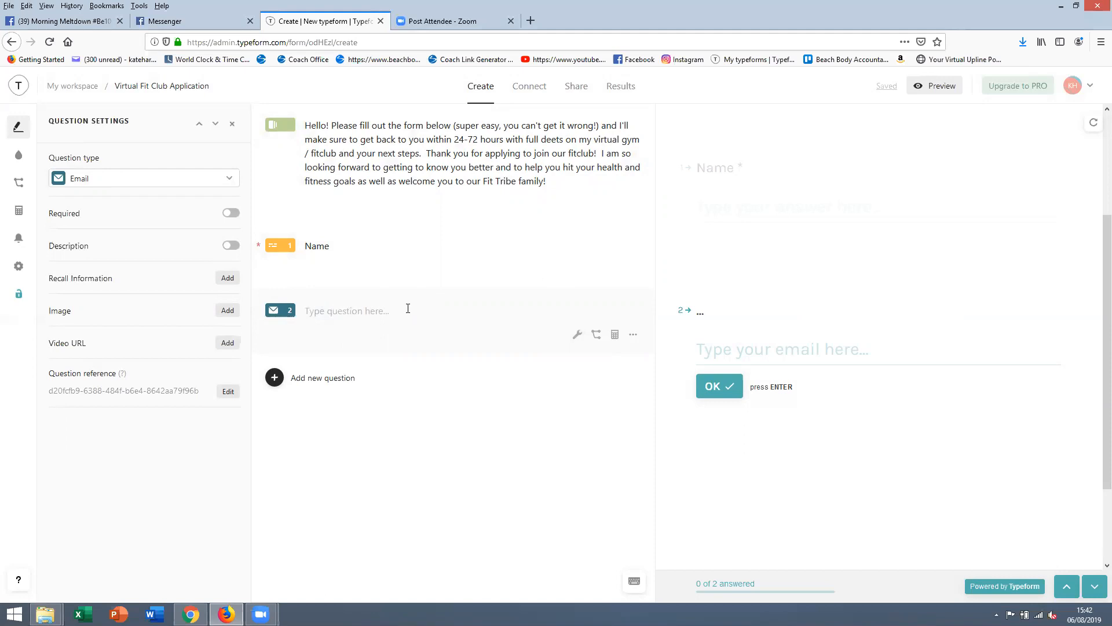
pyautogui.write('Email address')
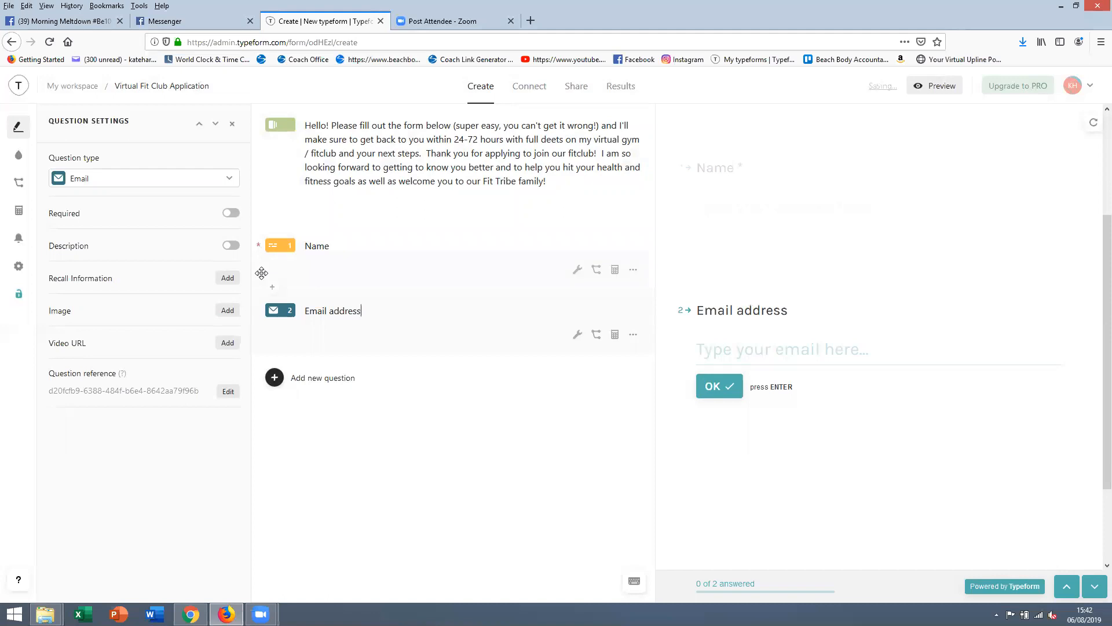
pyautogui.click(231, 214)
# - Review the question types again to choose one for the third question
pyautogui.click(316, 383)
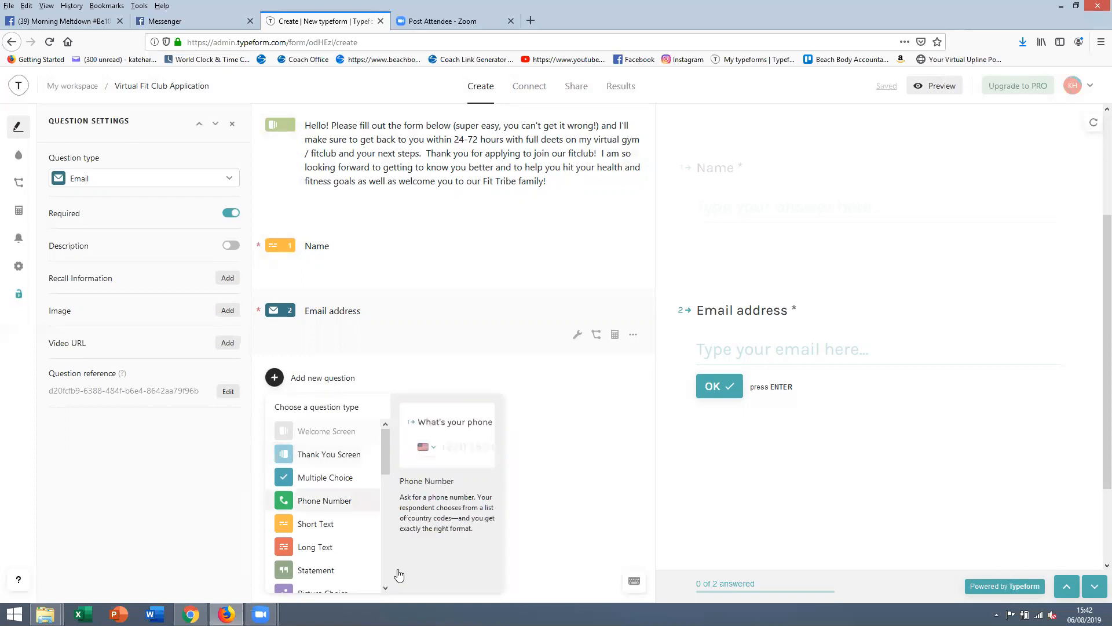
pyautogui.click(385, 588)
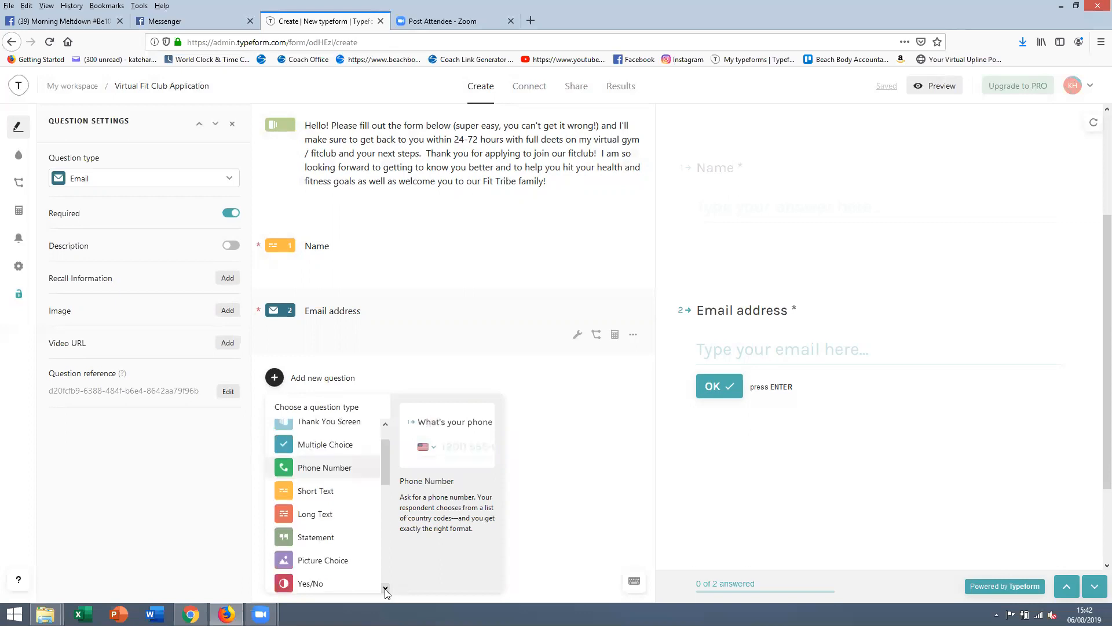
pyautogui.click(385, 589)
pyautogui.click(385, 589)
pyautogui.click(385, 589)
pyautogui.click(385, 589)
pyautogui.click(386, 590)
pyautogui.click(386, 589)
pyautogui.click(386, 589)
pyautogui.click(385, 589)
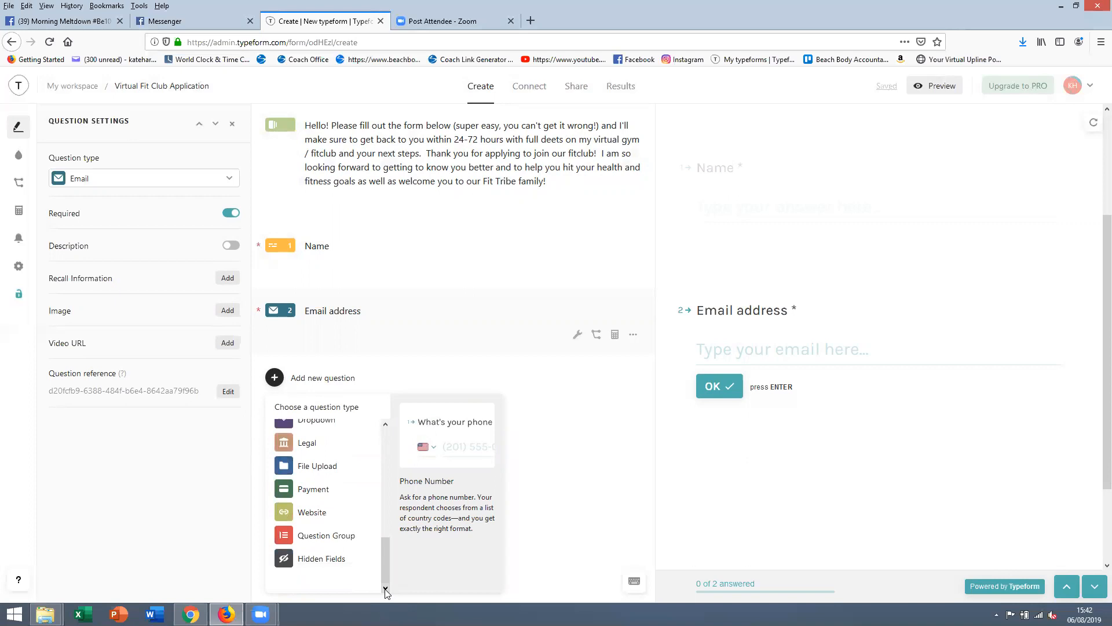
pyautogui.moveTo(385, 564); pyautogui.dragTo(383, 489)
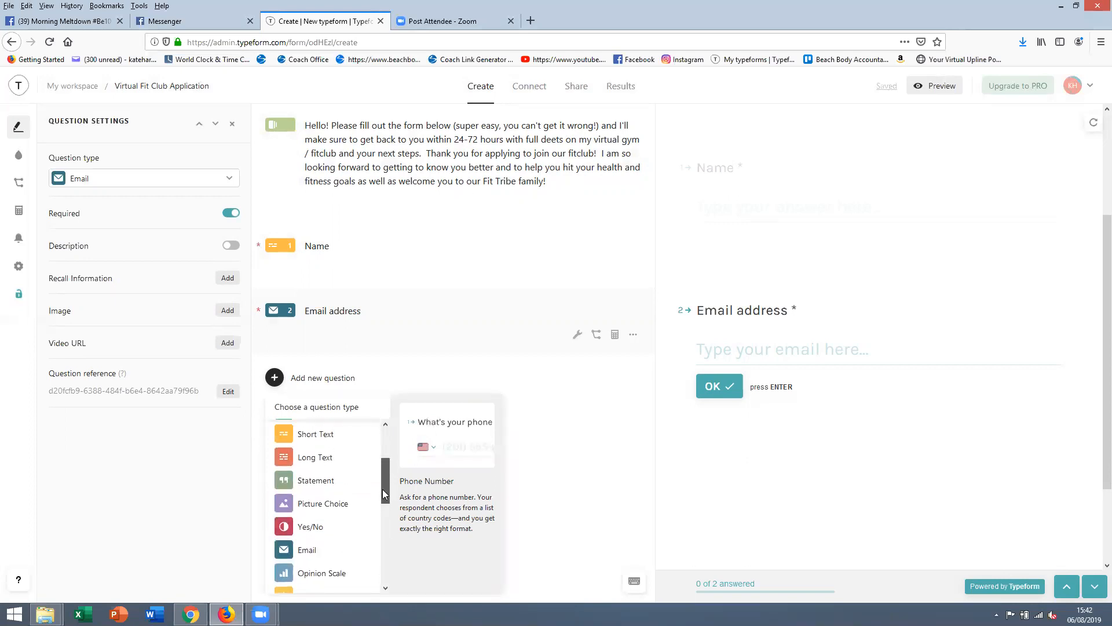
pyautogui.scroll(1, 298, 474)
# - Add a required Short Text question titled "Insta ID / FB ID"
pyautogui.click(301, 472)
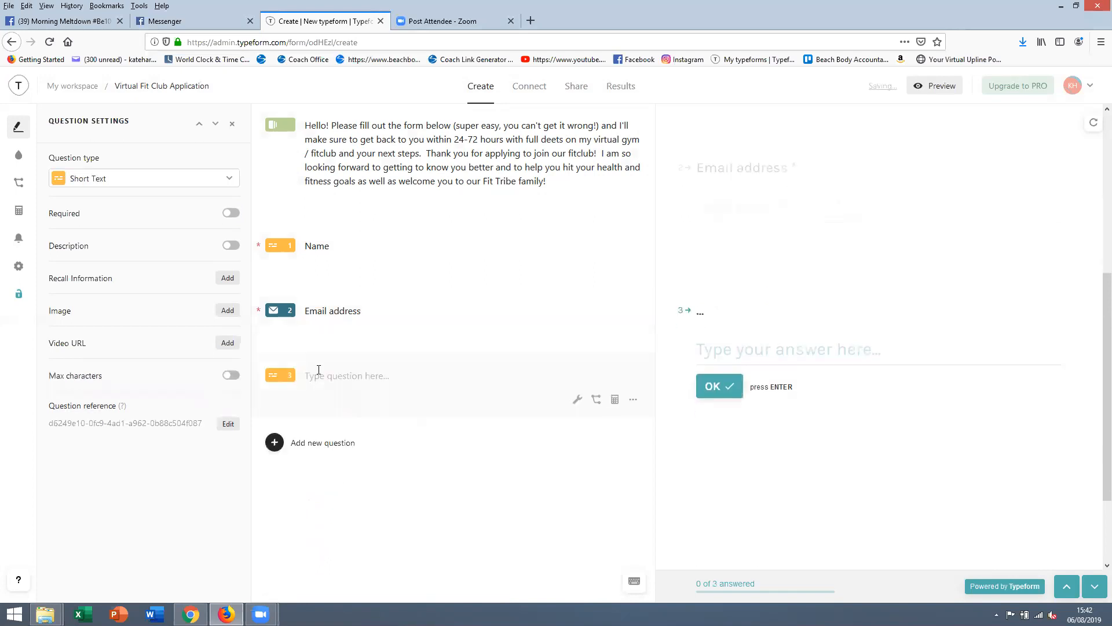
pyautogui.write('U')
pyautogui.press('BackSpace')
pyautogui.write('Insta ID')
pyautogui.click(232, 214)
pyautogui.click(323, 444)
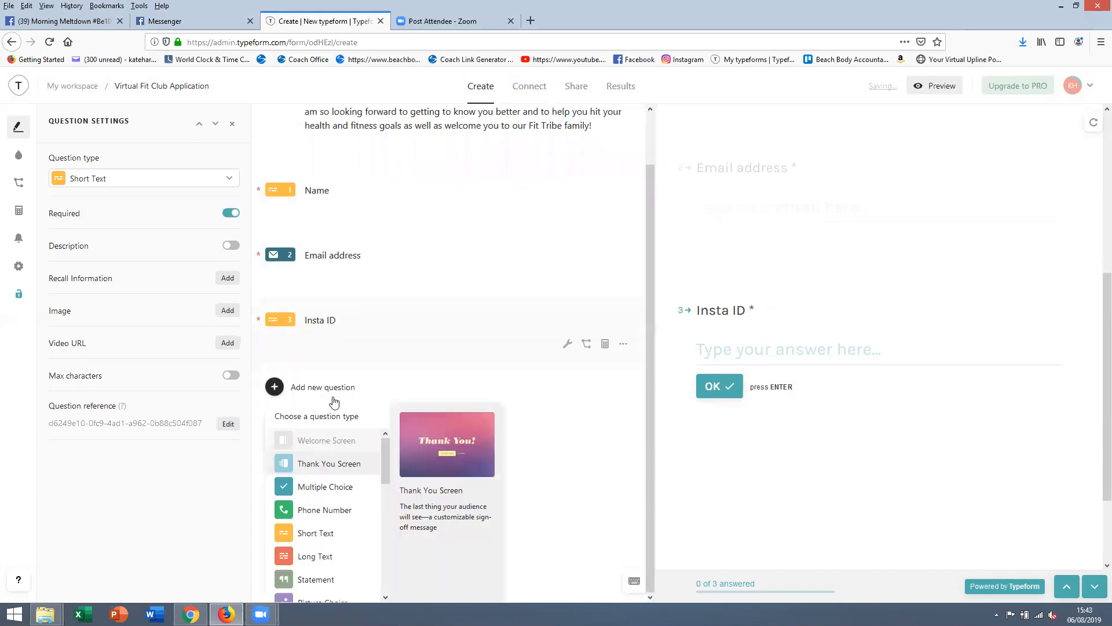
pyautogui.click(343, 320)
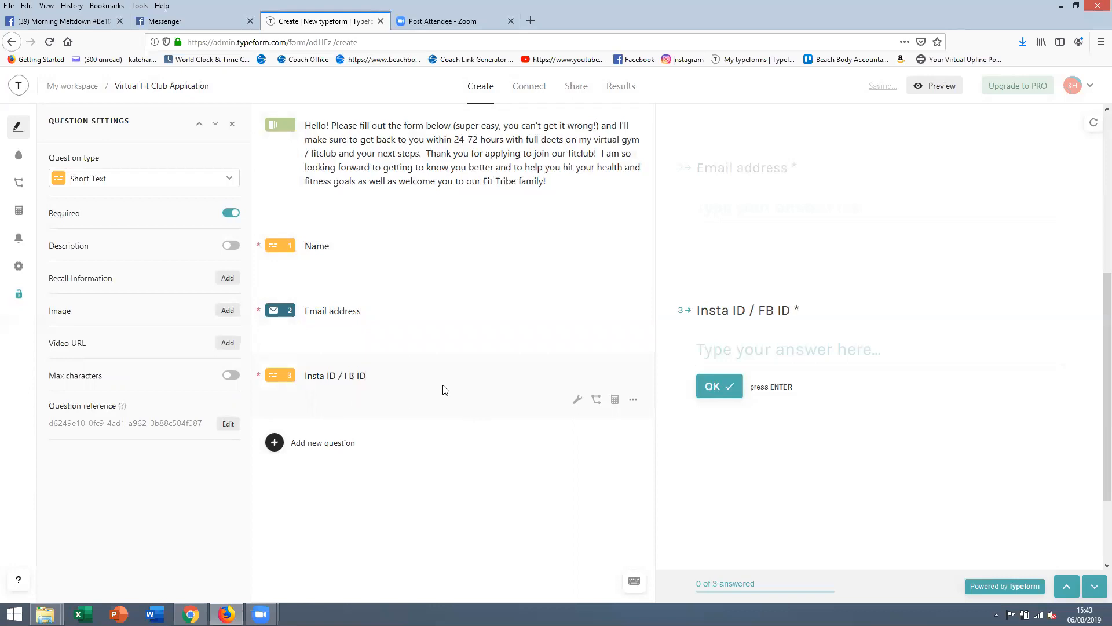
# - Add a Multiple Choice question titled "Where to you live?" with "UK" as its first choice
pyautogui.click(325, 445)
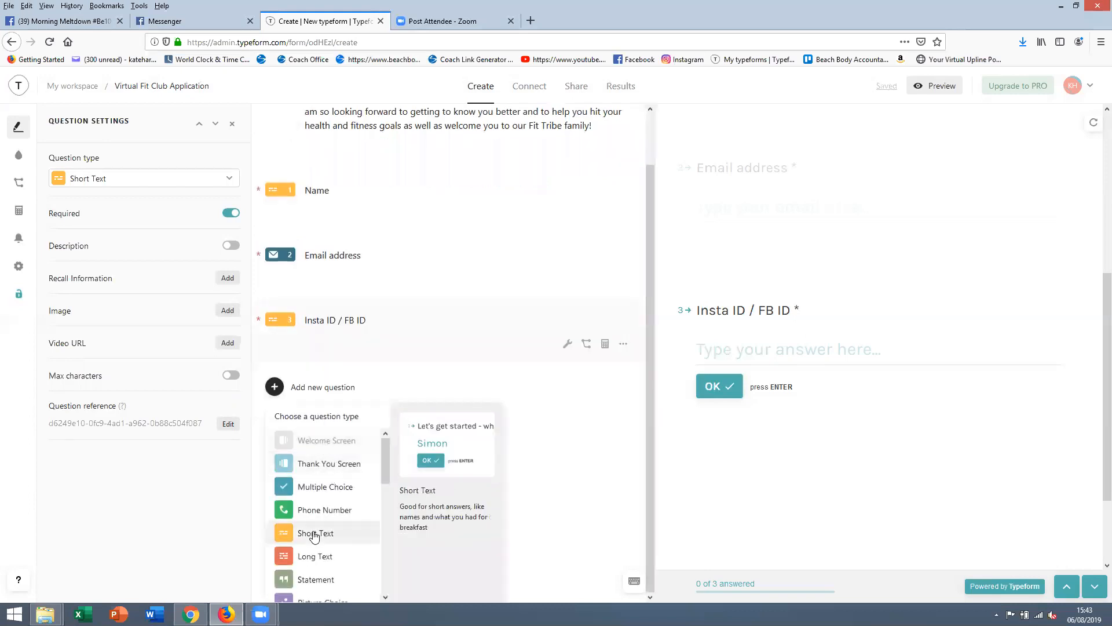
pyautogui.click(314, 487)
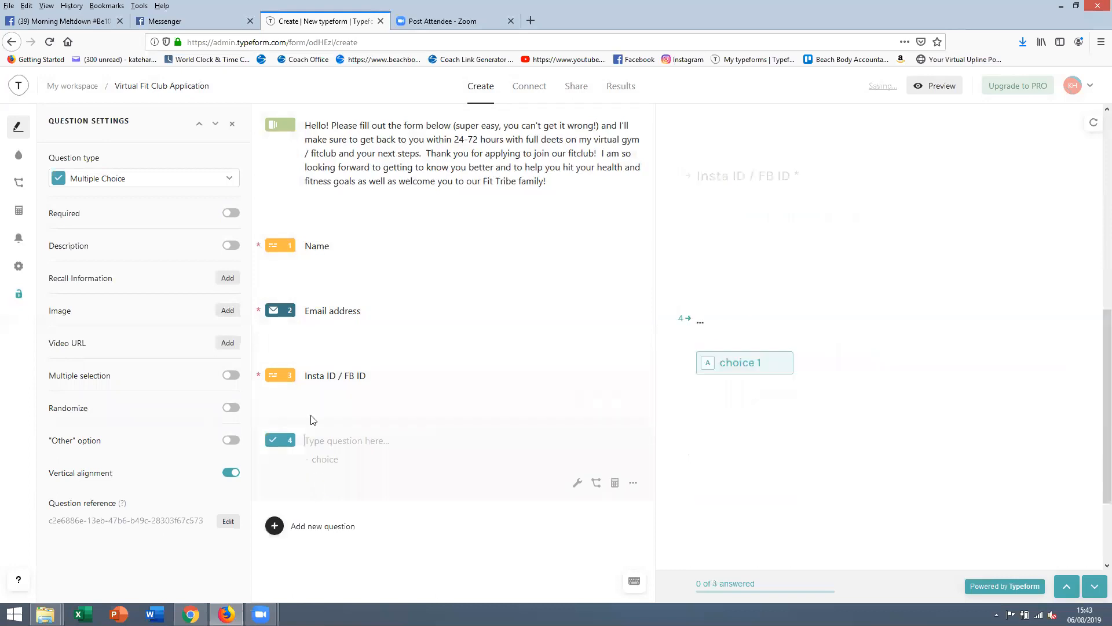
pyautogui.write('Where to you liv')
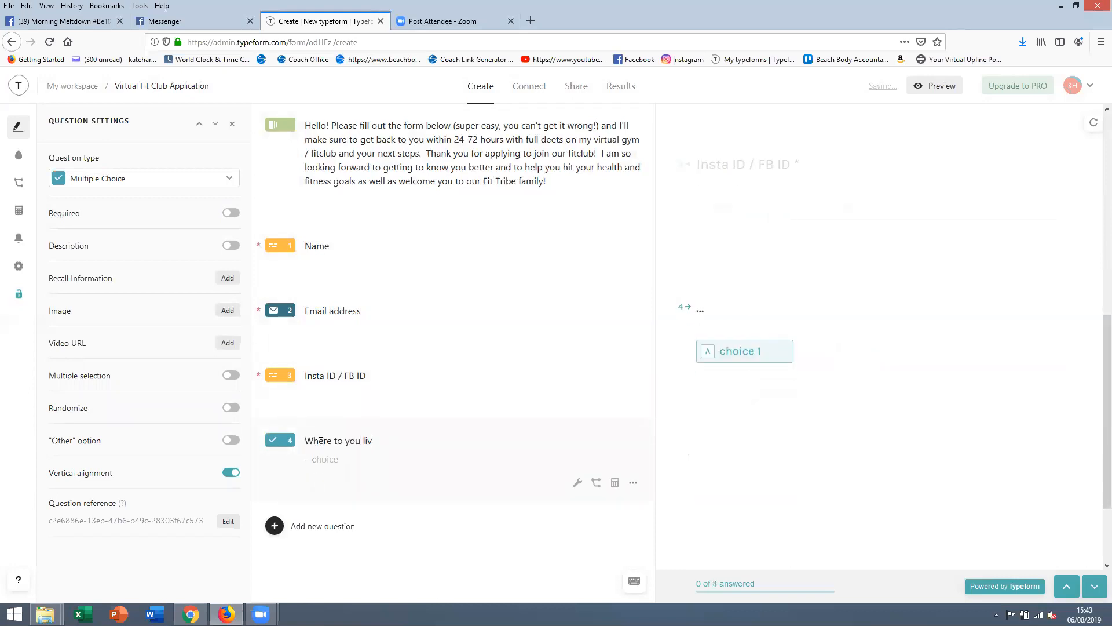
pyautogui.write('?E?')
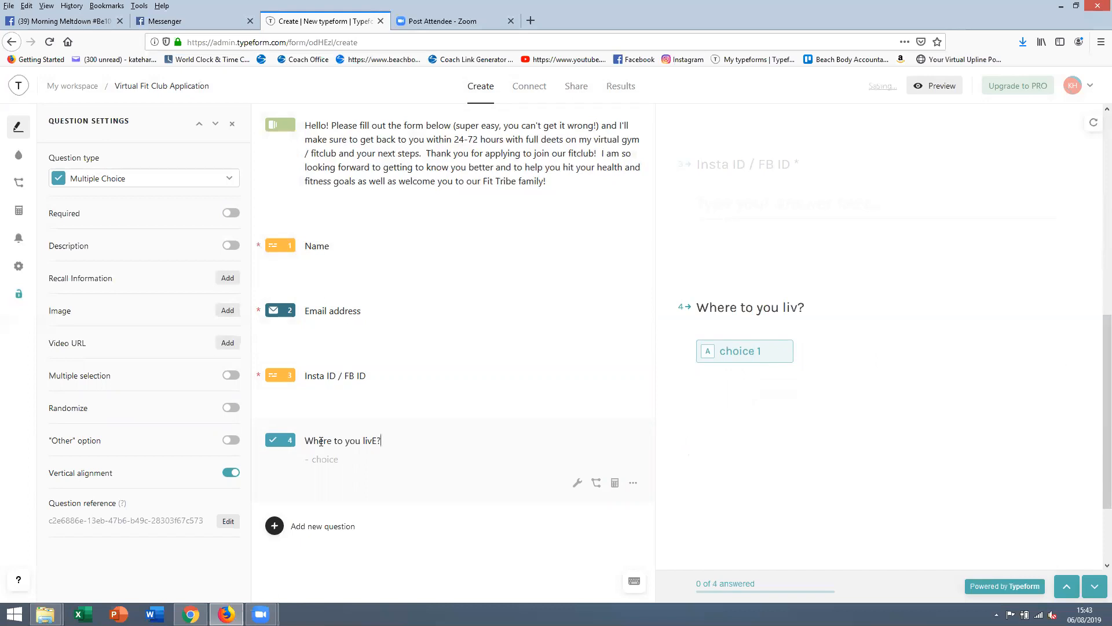
pyautogui.press('BackSpace')
pyautogui.write('?')
pyautogui.write('UK')
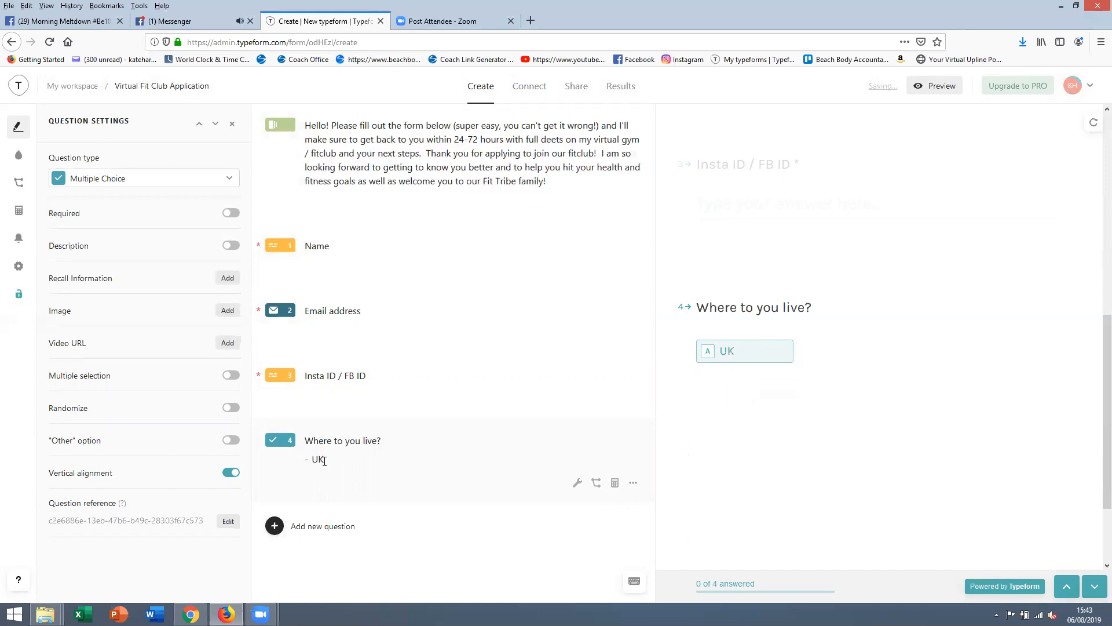
# - Add the choices USA, Canada, France and Other to the "Where to you live?" question and make it required
pyautogui.press('Return')
pyautogui.write('USA')
pyautogui.press('Return')
pyautogui.write('Canada')
pyautogui.press('Return')
pyautogui.write('Other')
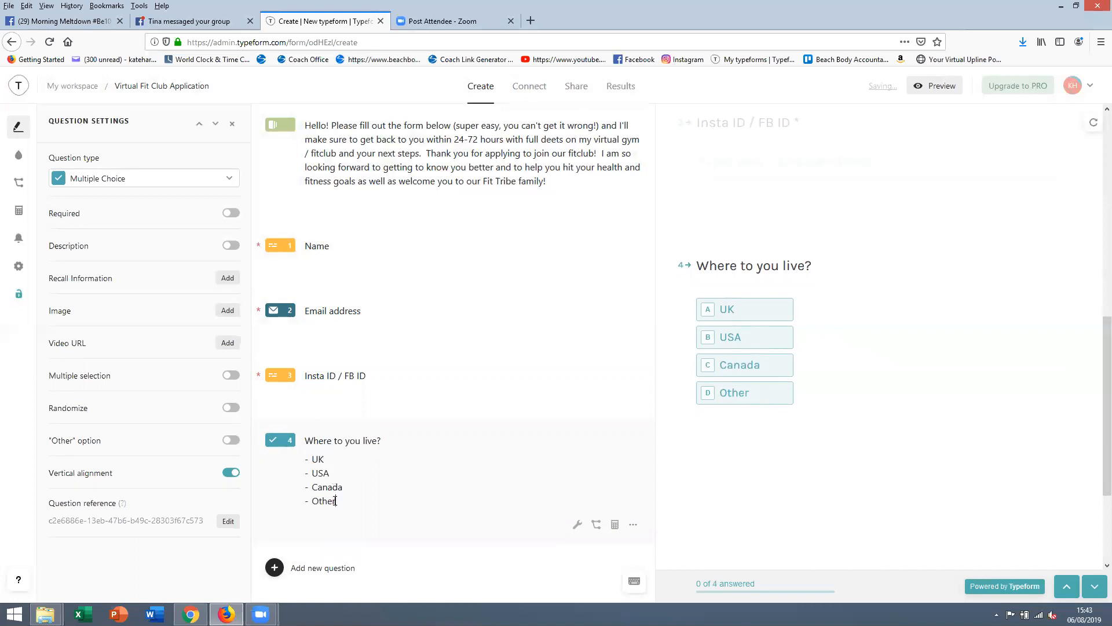
pyautogui.moveTo(336, 502); pyautogui.dragTo(313, 502)
pyautogui.write('France')
pyautogui.press('Return')
pyautogui.write('Other')
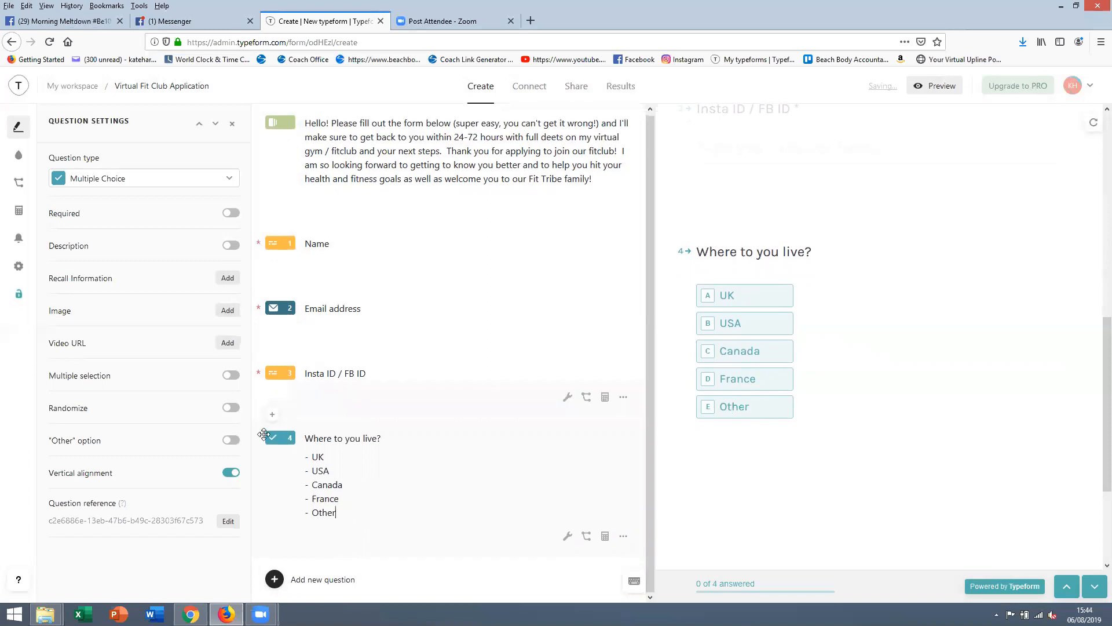
pyautogui.click(231, 213)
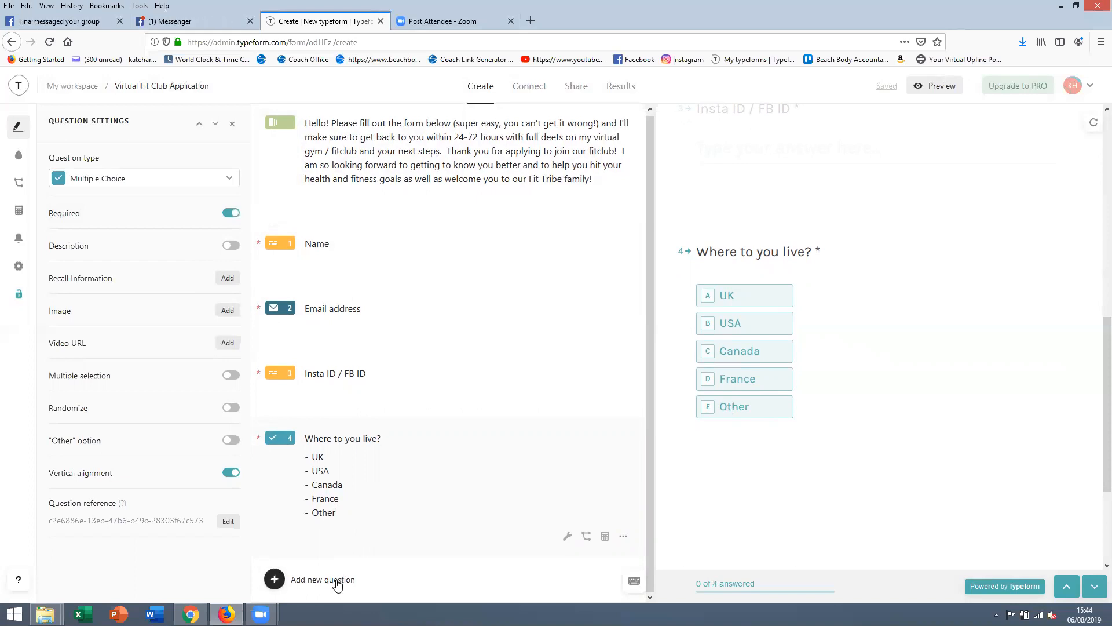
# - Add a Multiple Choice question titled "Current fitness level" with the choices Beginner, Intermediate, Advanced and Athlete
pyautogui.click(338, 579)
pyautogui.click(330, 490)
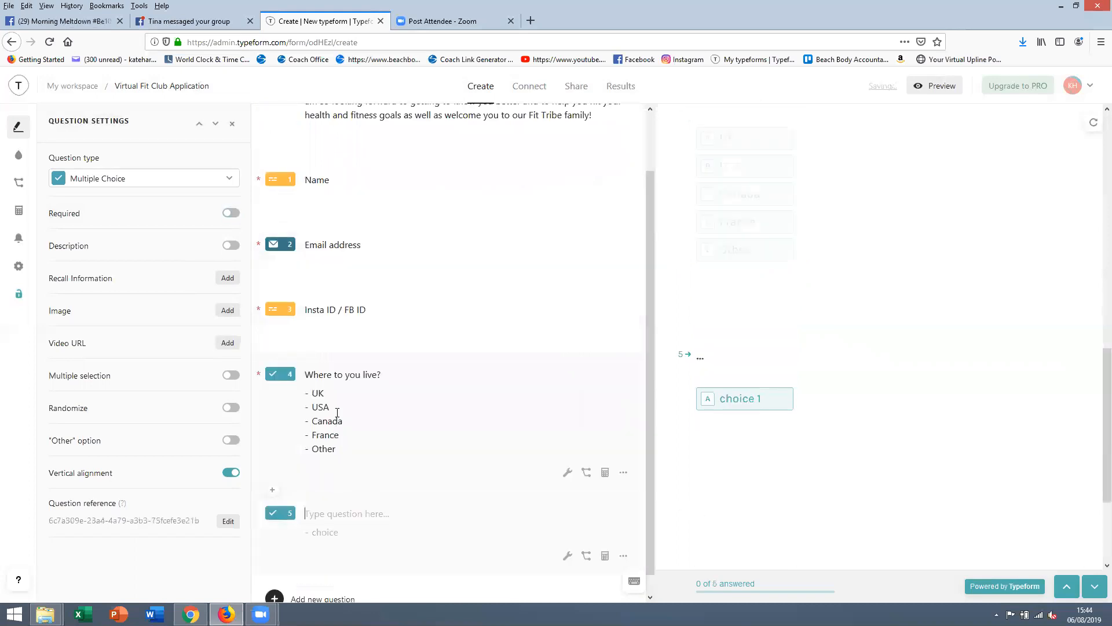
pyautogui.write('Current fitness level')
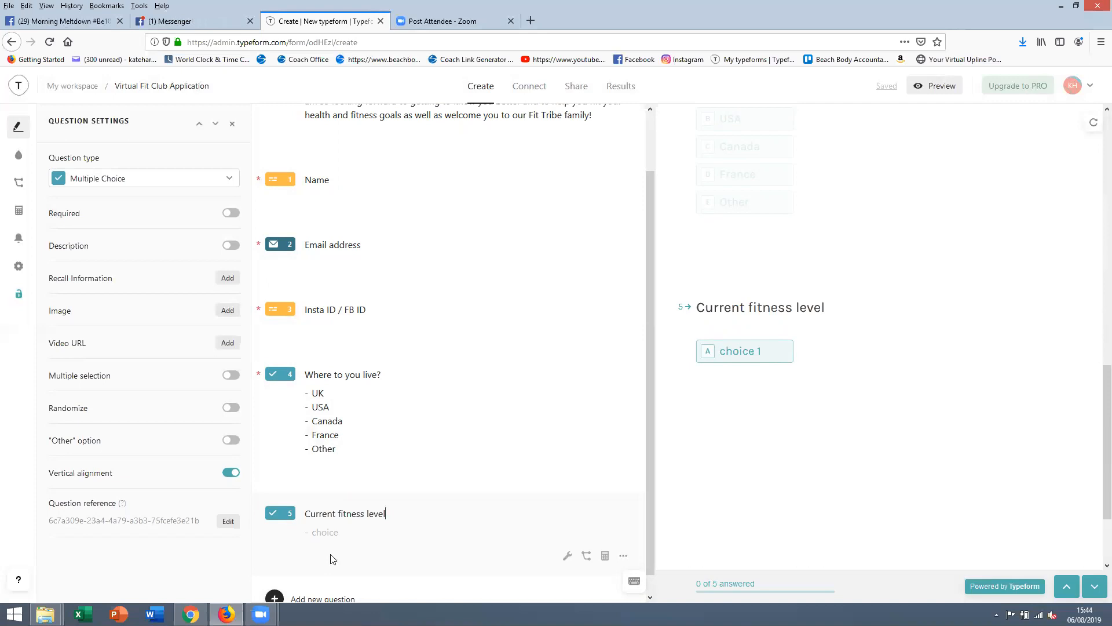
pyautogui.write('Beginner')
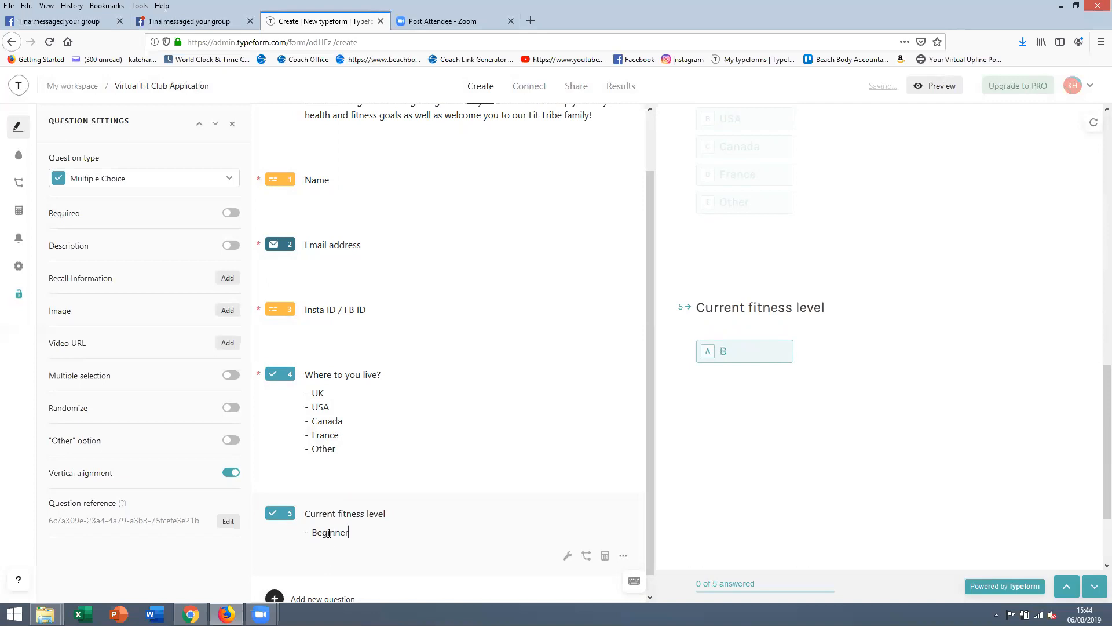
pyautogui.press('Return')
pyautogui.write('Intermediate')
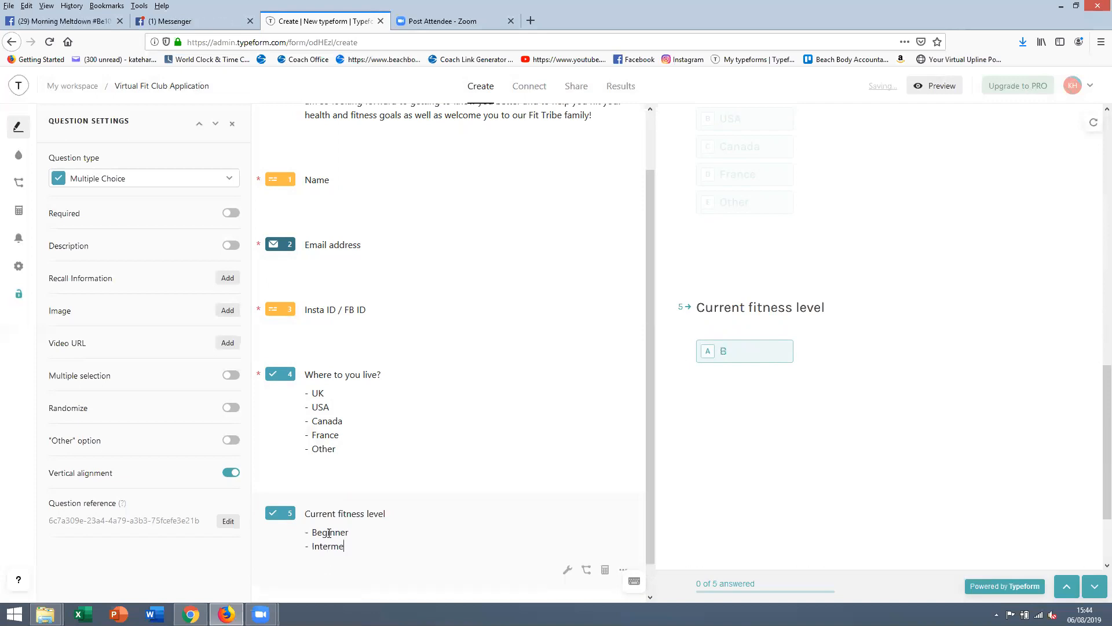
pyautogui.press('Return')
pyautogui.write('Ad')
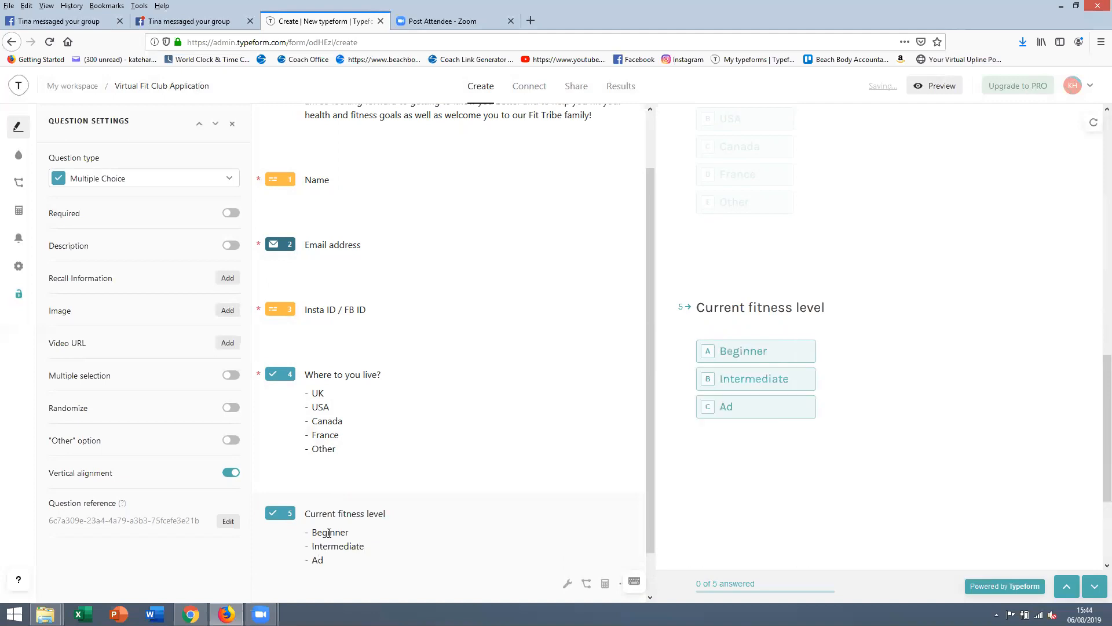
pyautogui.write('vanced')
pyautogui.press('Return')
pyautogui.write('Athlet')
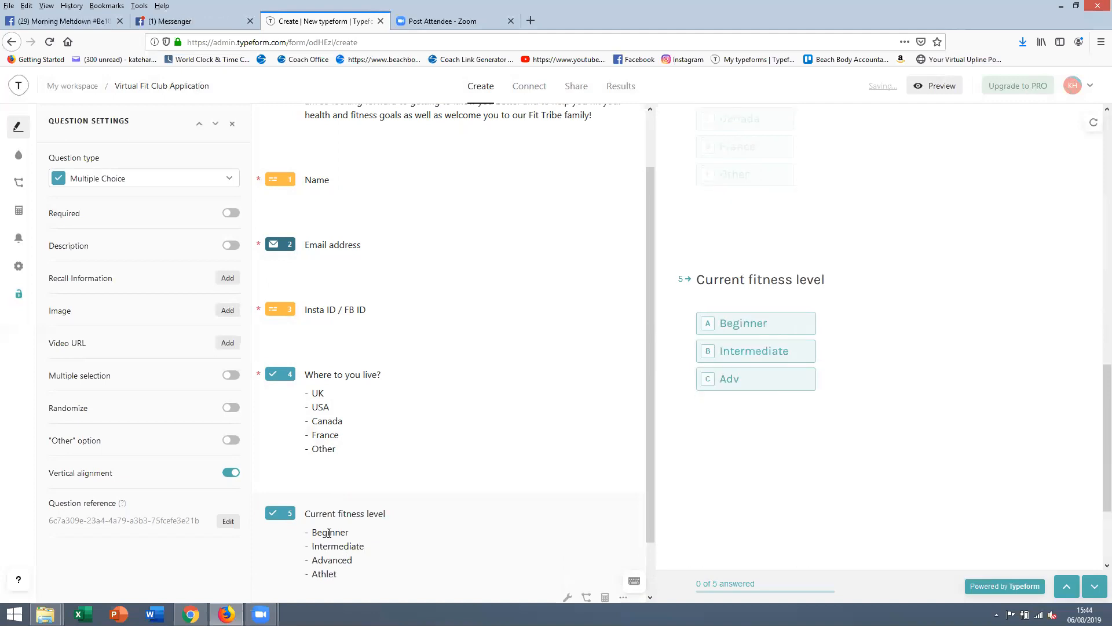
pyautogui.write('e')
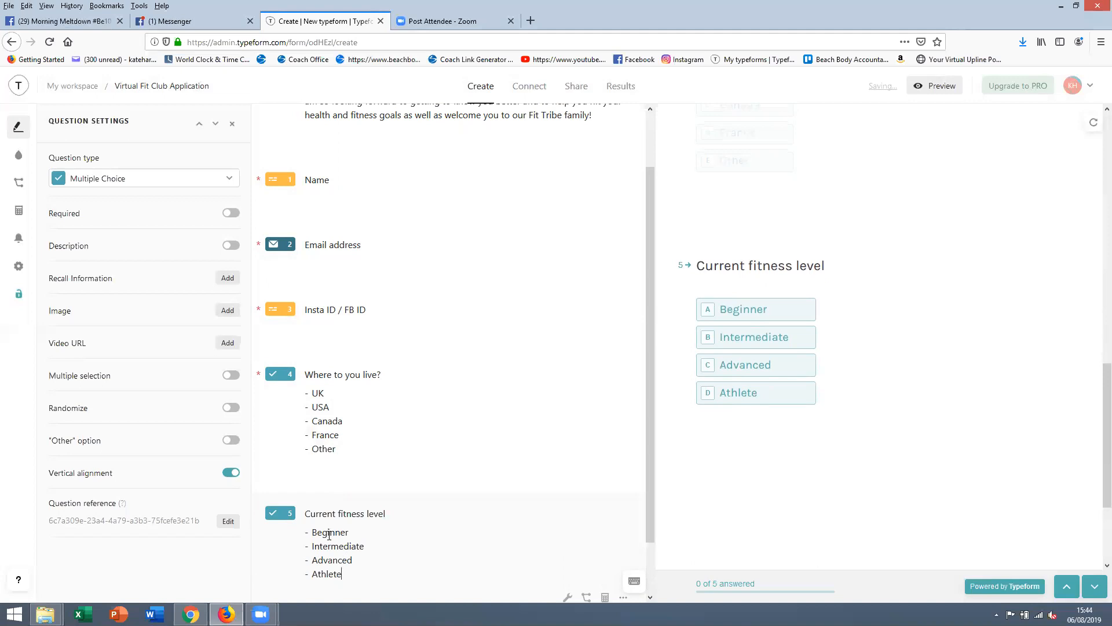
# - Add the choices "Recovering from an injury" and "Recovering for sickness" to the fitness level question
pyautogui.press('Return')
pyautogui.write('Recovering from an injury')
pyautogui.press('Return')
pyautogui.write('Recovering for sickness')
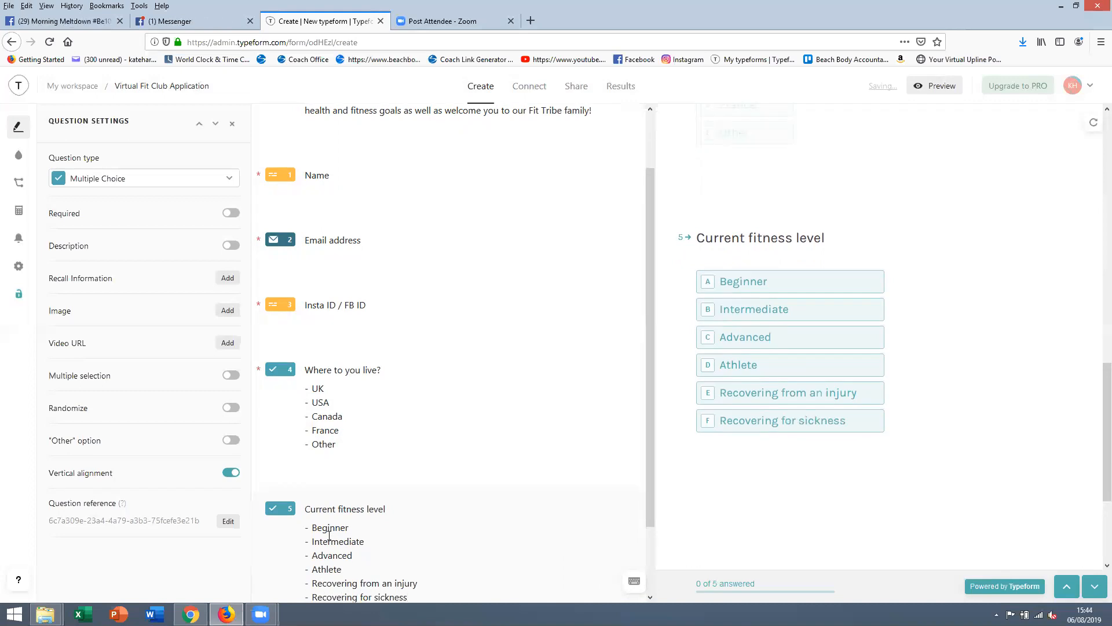
# - Add a Multiple Choice question "Have you ever tried a Beachbody workout program before?" with the choices Yes, No and Not sure!
pyautogui.scroll(-2, 329, 539)
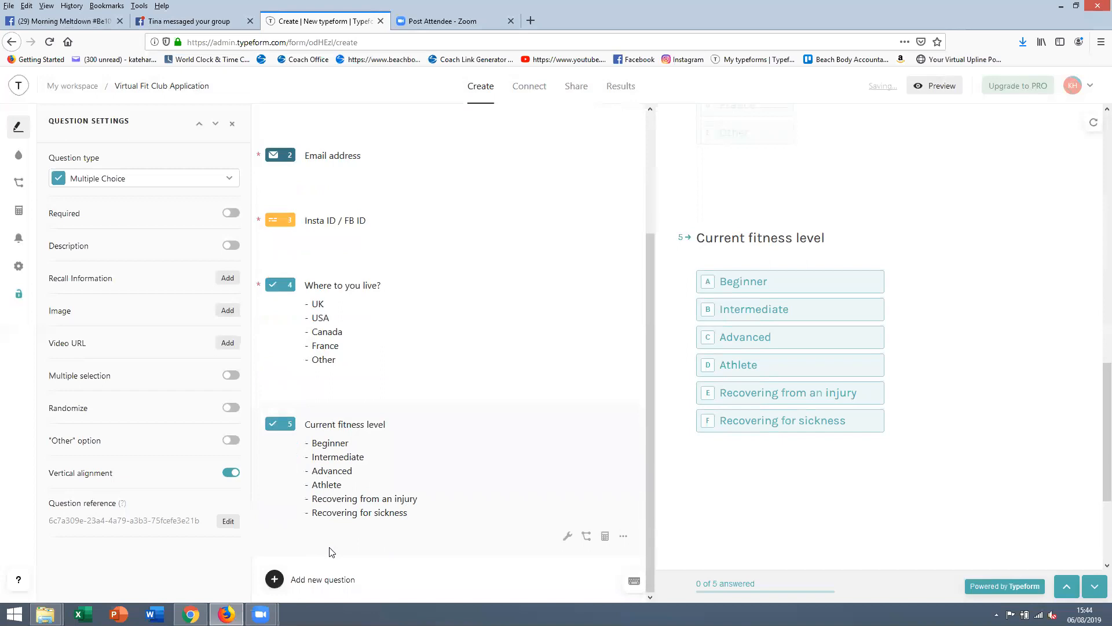
pyautogui.click(342, 580)
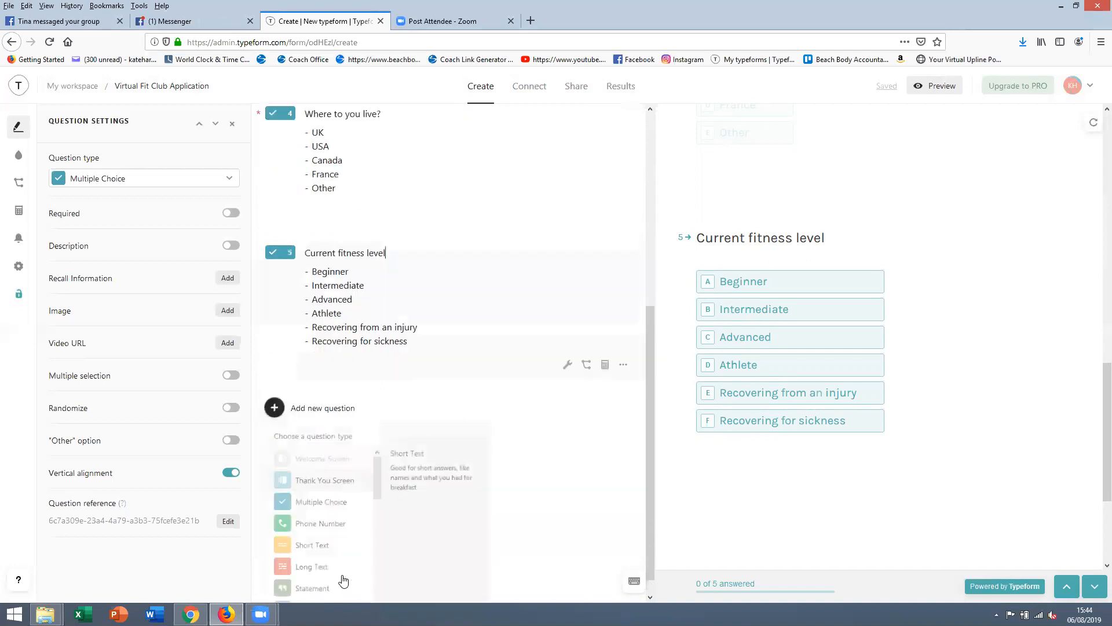
pyautogui.click(323, 487)
pyautogui.write('Have you ever tried a Beachbody workout program before?')
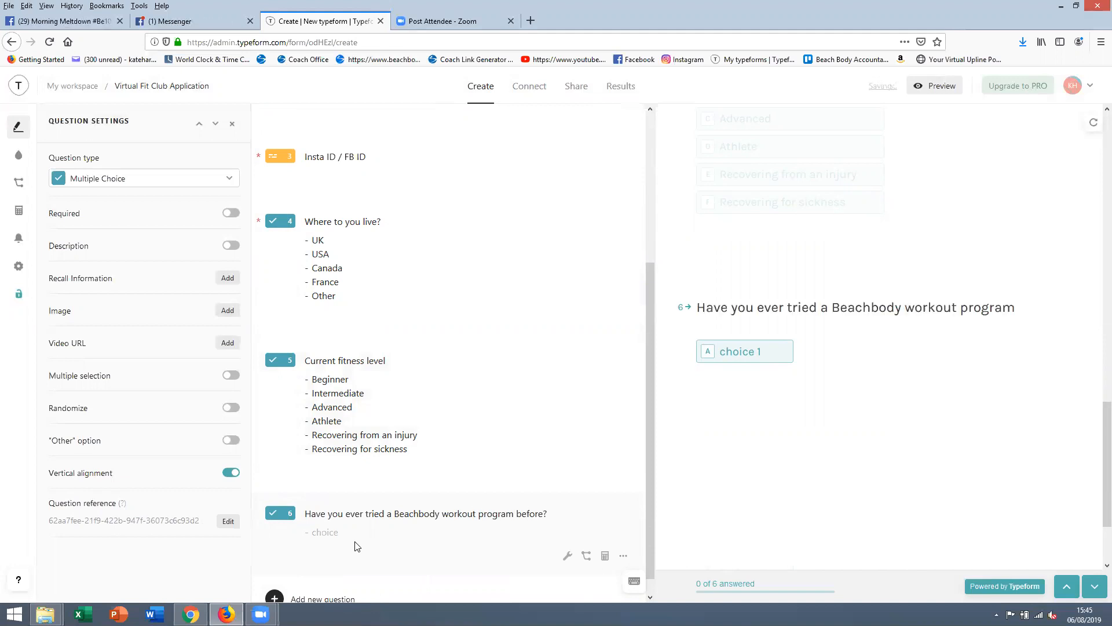
pyautogui.click(327, 534)
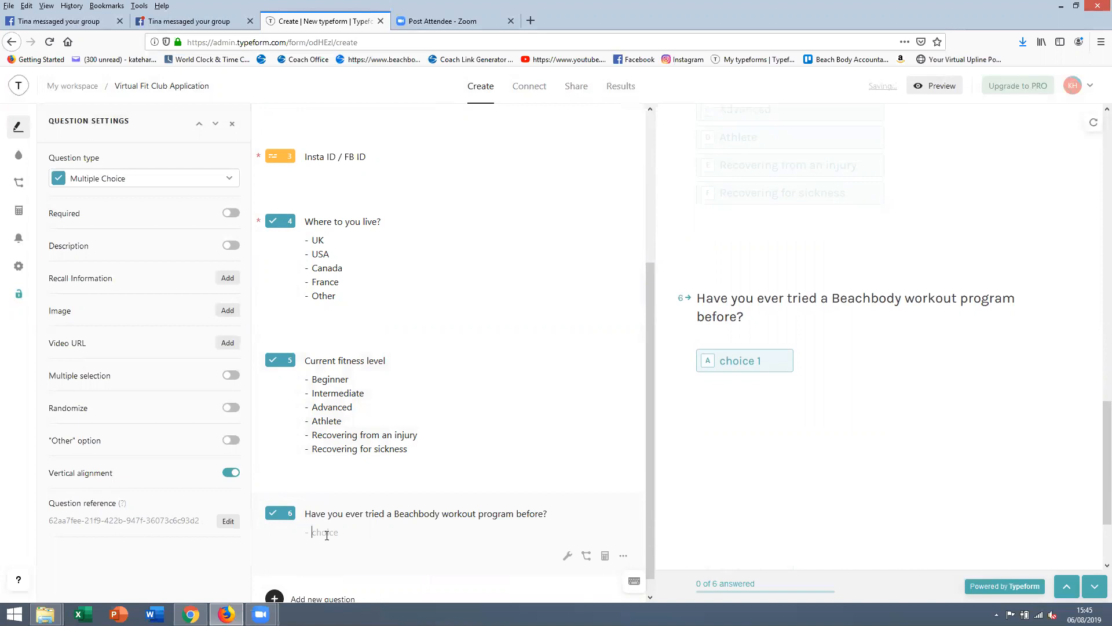
pyautogui.write('Yes')
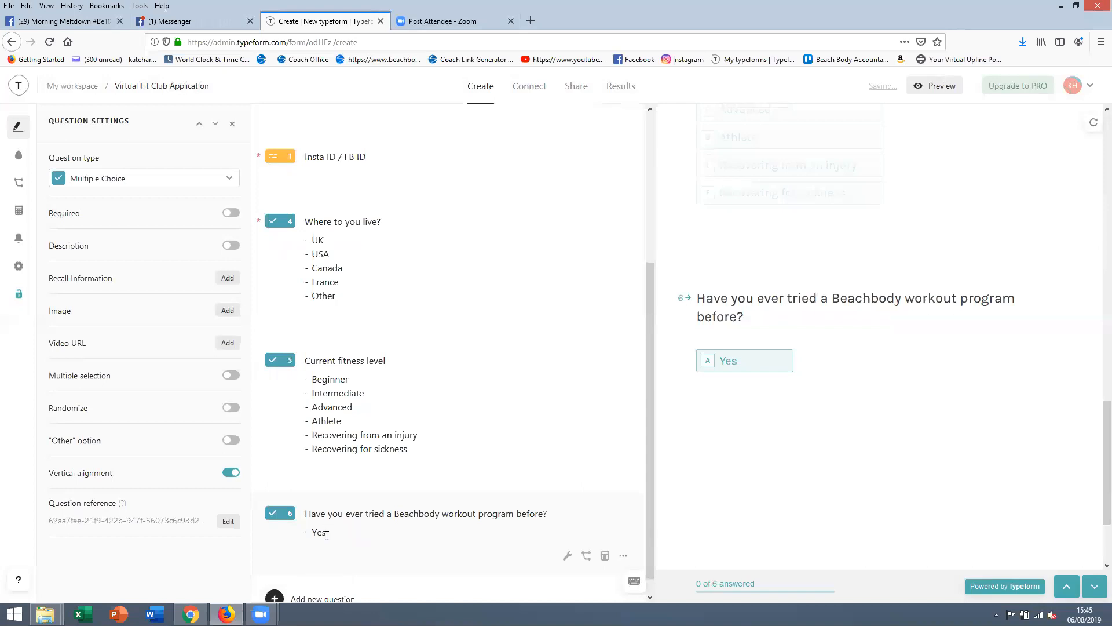
pyautogui.press('Return')
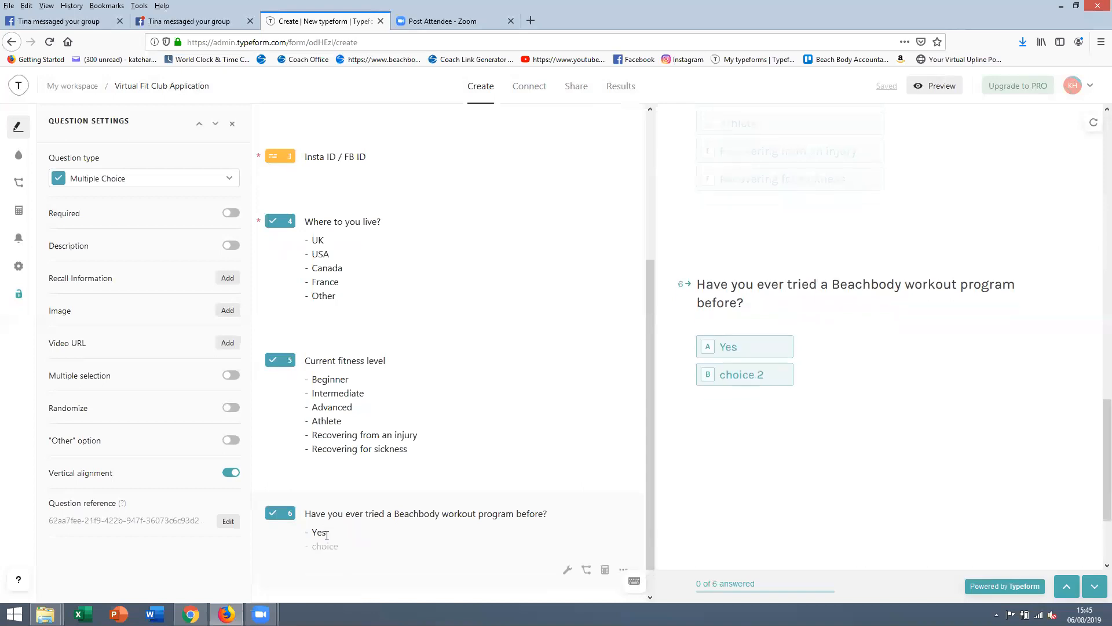
pyautogui.write('No')
pyautogui.press('Return')
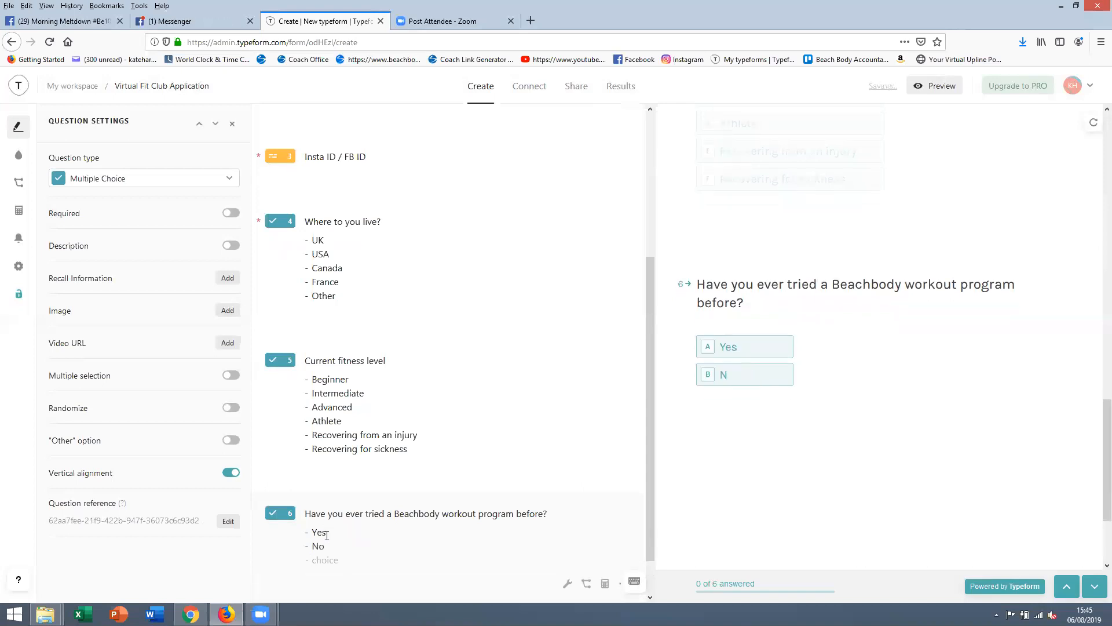
pyautogui.write('Not sure!')
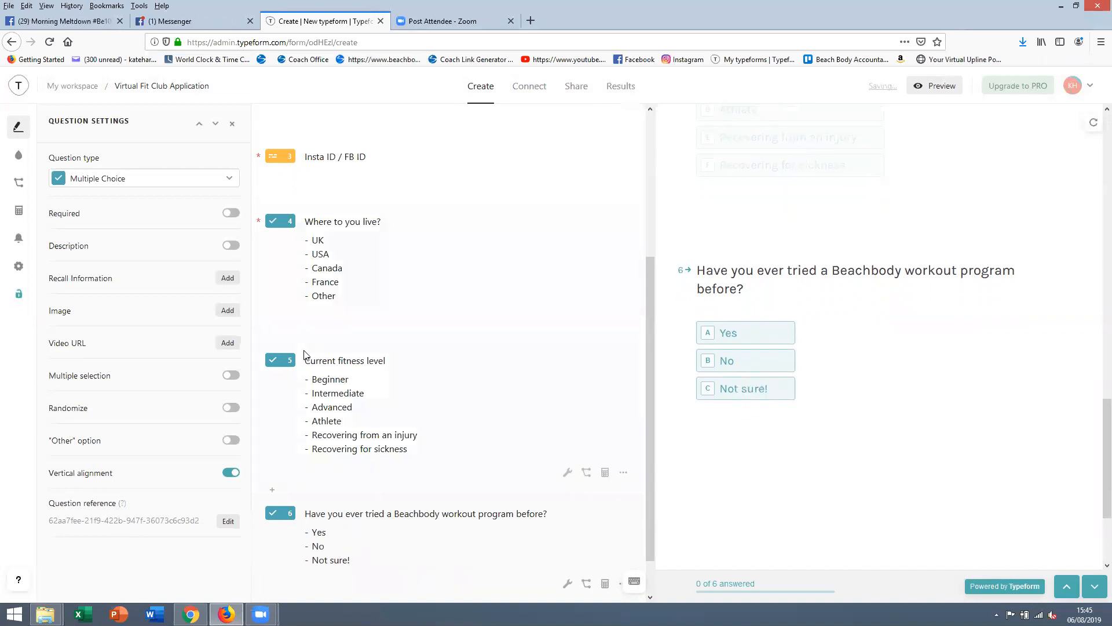
# - Make both the "Current fitness level" question and the Beachbody workout program question required
pyautogui.click(313, 362)
pyautogui.click(568, 472)
pyautogui.click(231, 213)
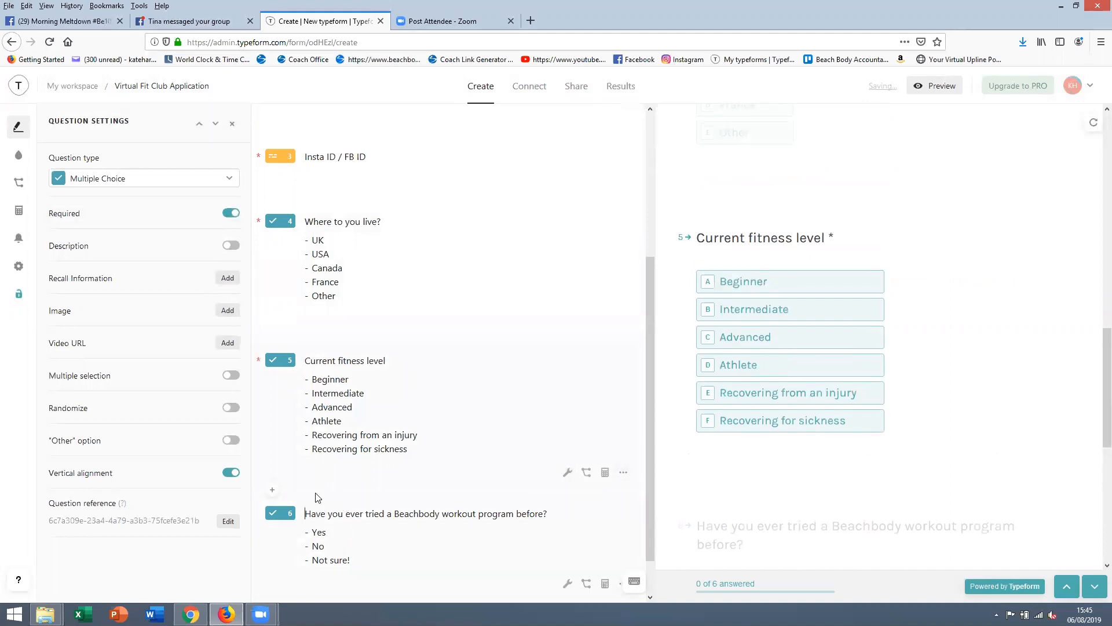
pyautogui.click(231, 213)
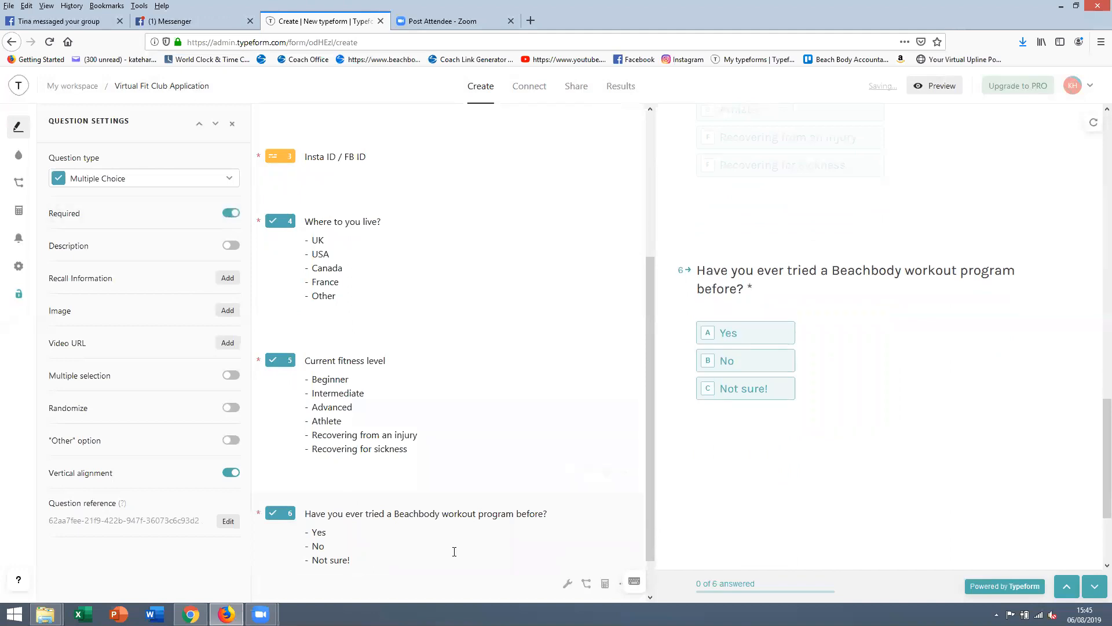
# - Append the examples "(Insanity, P90X, PiYo, 21 Day Fix ...)" to the title of the Beachbody workout program question
pyautogui.scroll(-2, 454, 551)
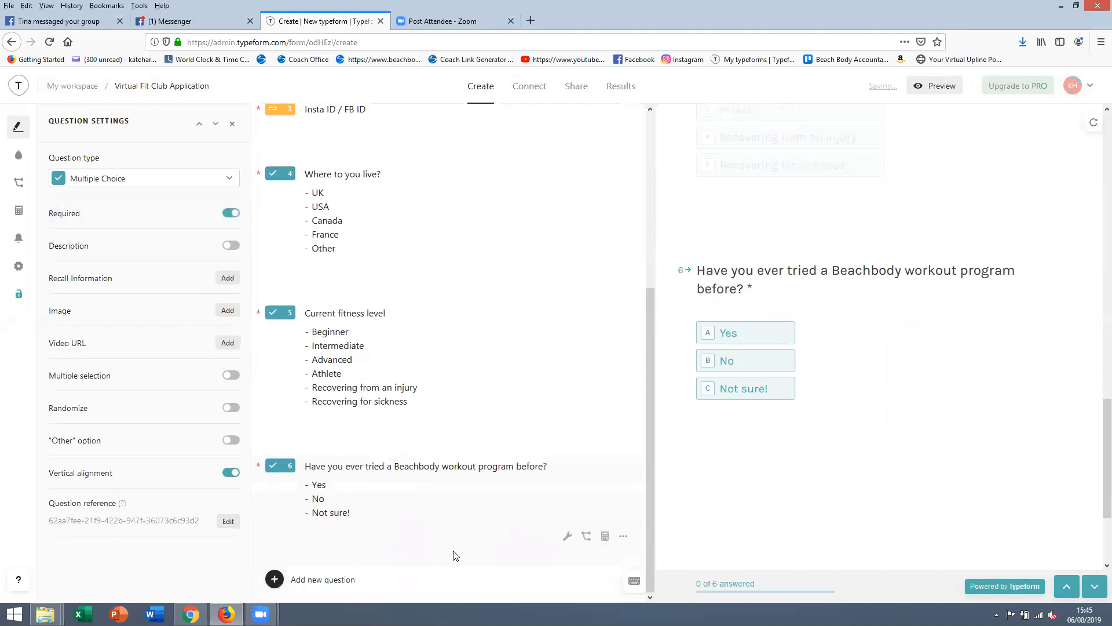
pyautogui.tripleClick(550, 465)
pyautogui.click(550, 465)
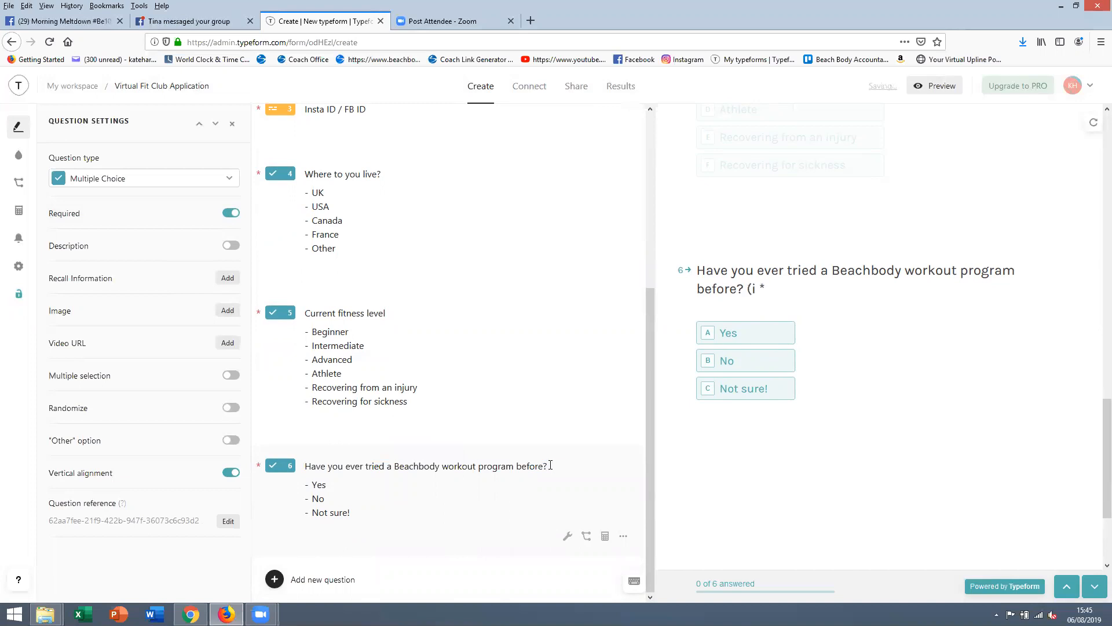
pyautogui.write('(Insanity')
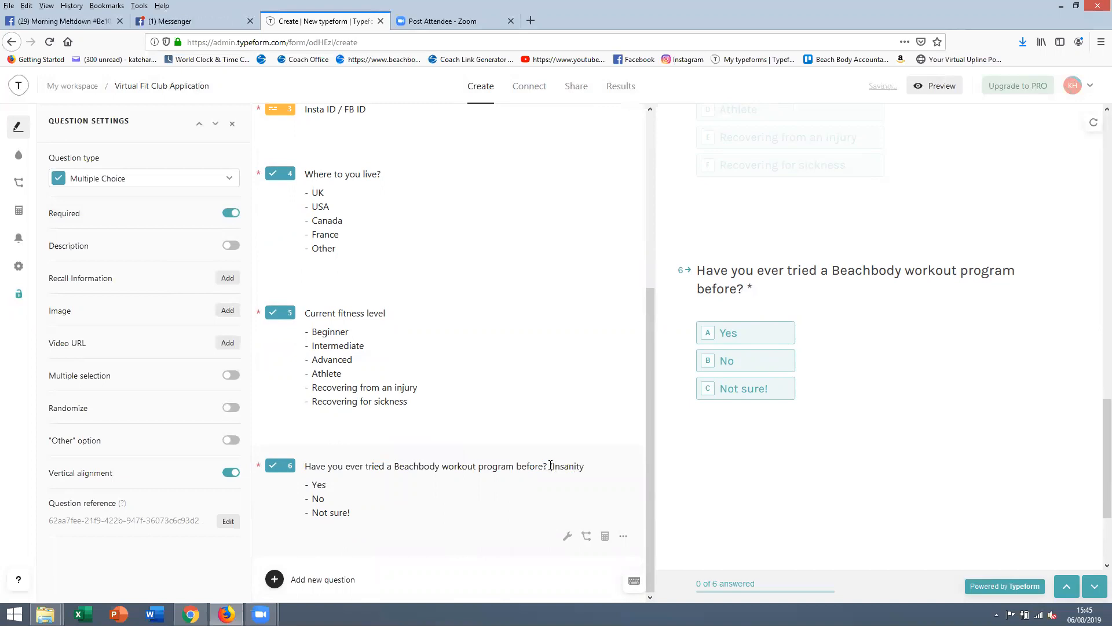
pyautogui.write(', P90X, PiYo,')
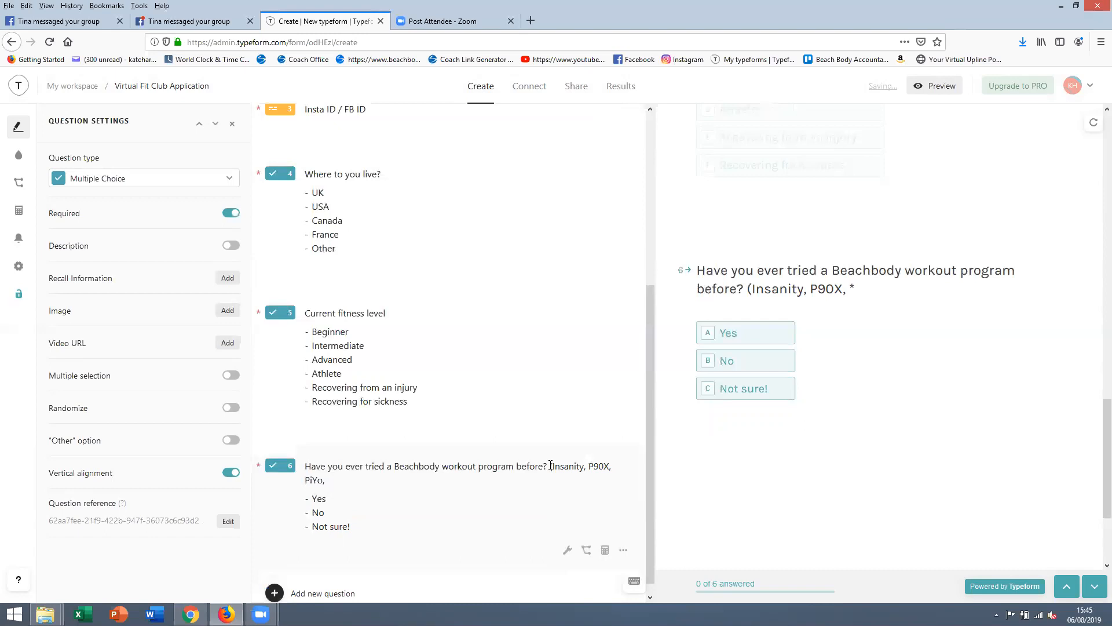
pyautogui.write(' 21 Day Fix')
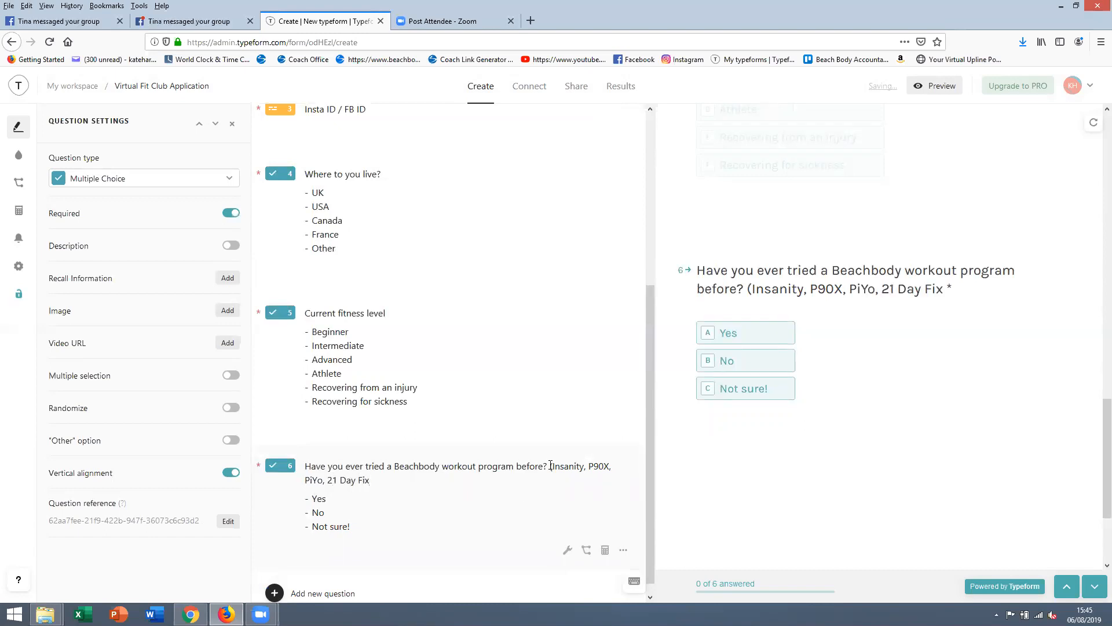
pyautogui.write(' ...')
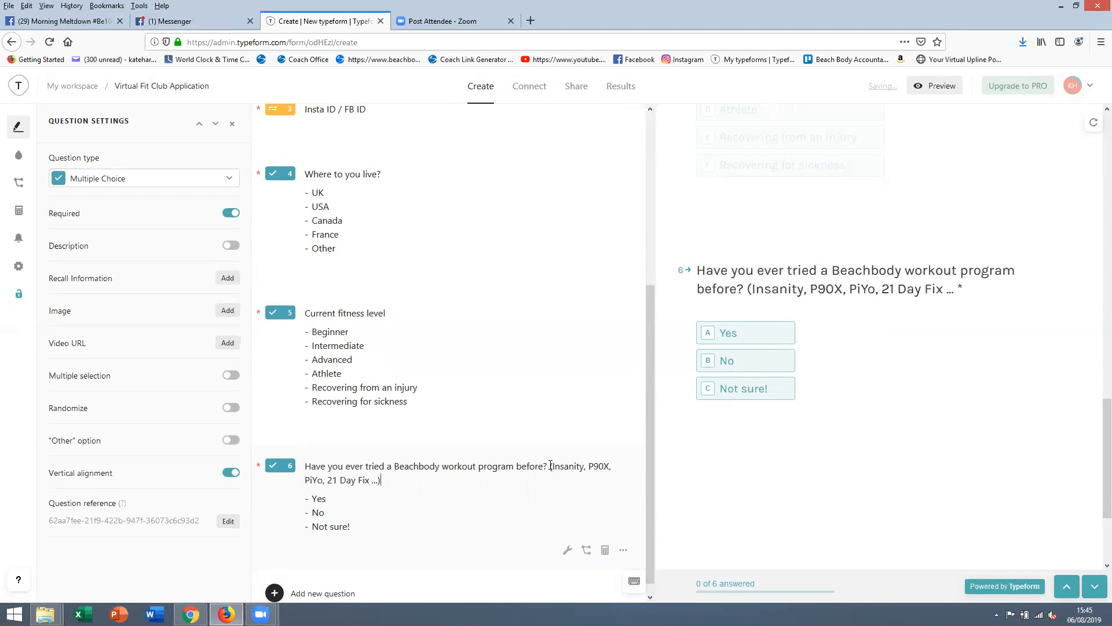
# - Add a Multiple Choice question titled "Are you already working with a Beachbody coach?" after the workout program question
pyautogui.scroll(-1, 494, 562)
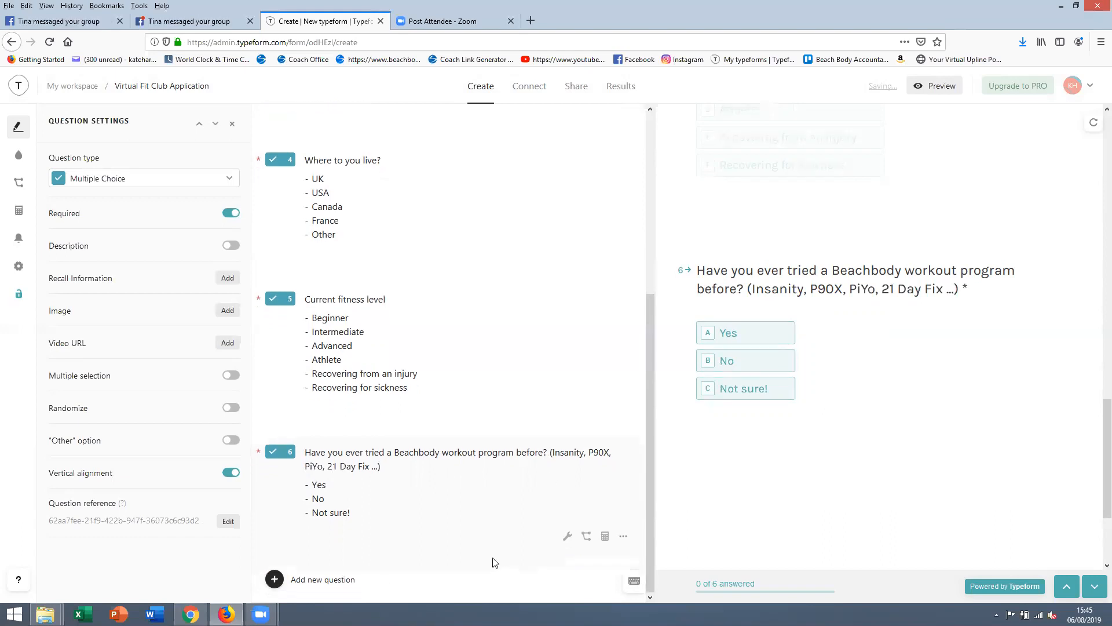
pyautogui.click(346, 582)
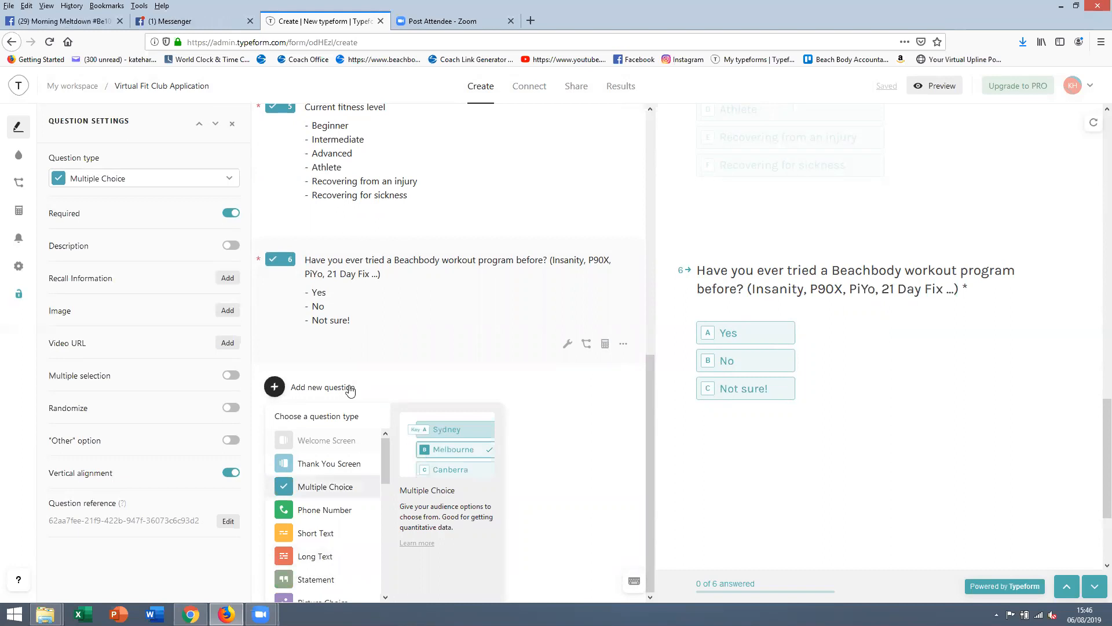
pyautogui.scroll(3, 359, 406)
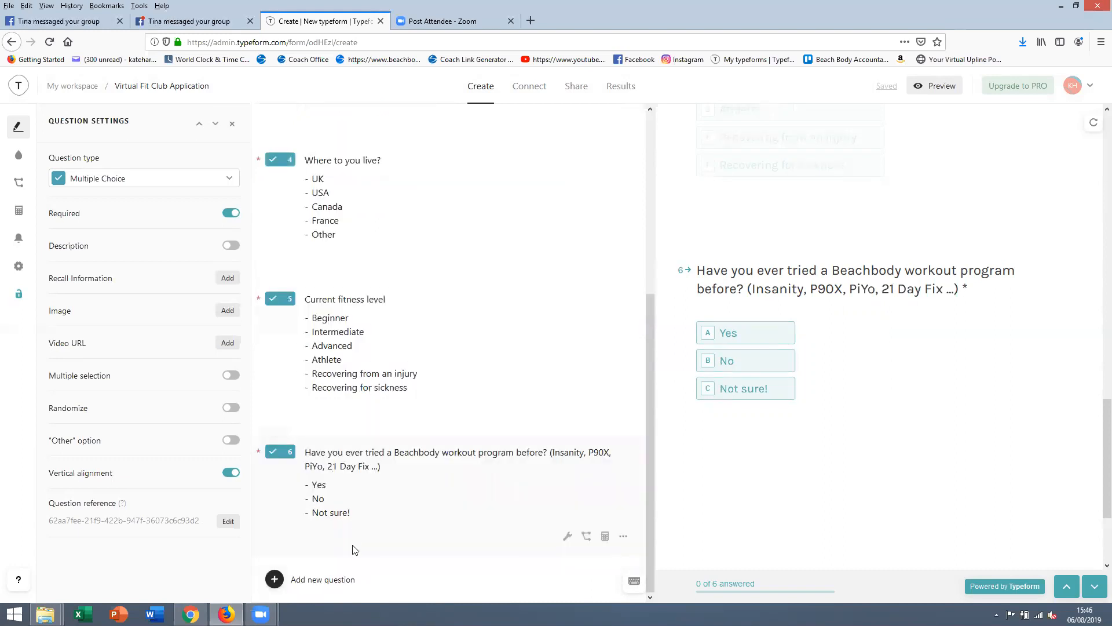
pyautogui.click(276, 579)
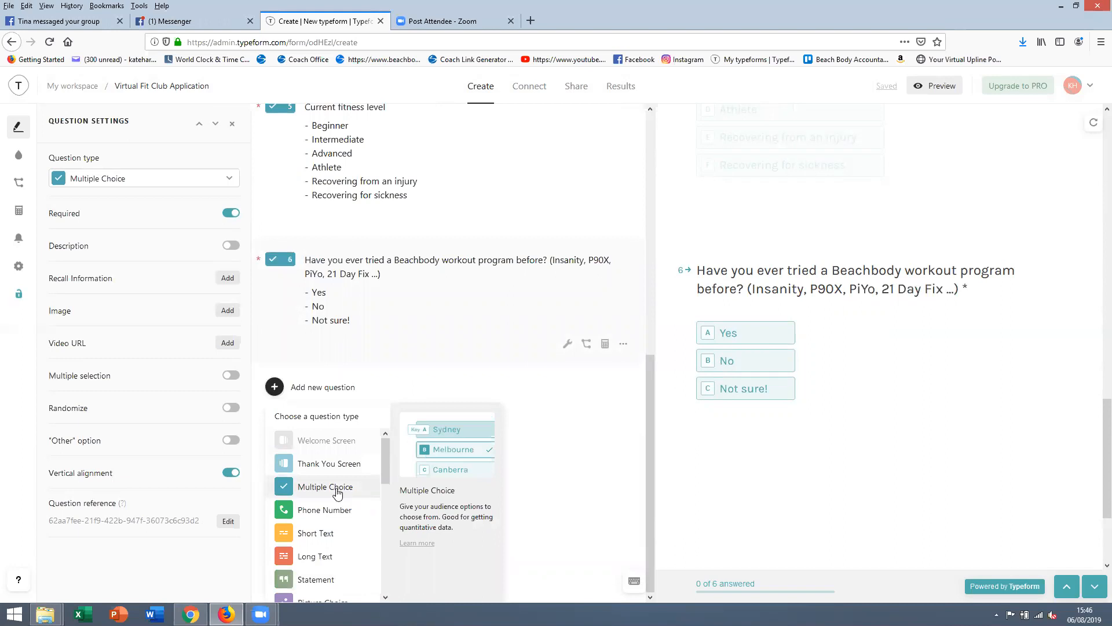
pyautogui.click(338, 493)
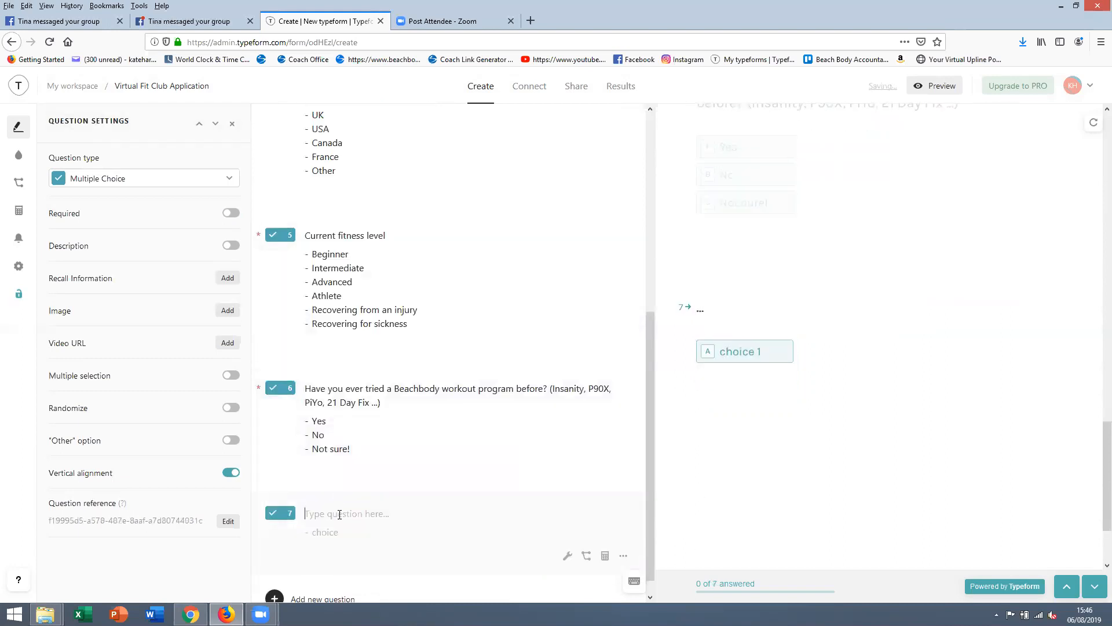
pyautogui.write('Are you already workign w')
pyautogui.press('BackSpace')
pyautogui.press('BackSpace')
pyautogui.press('BackSpace')
pyautogui.press('BackSpace')
pyautogui.press('BackSpace')
pyautogui.write('ing witha')
pyautogui.press('BackSpace')
pyautogui.write('a Beachbody ')
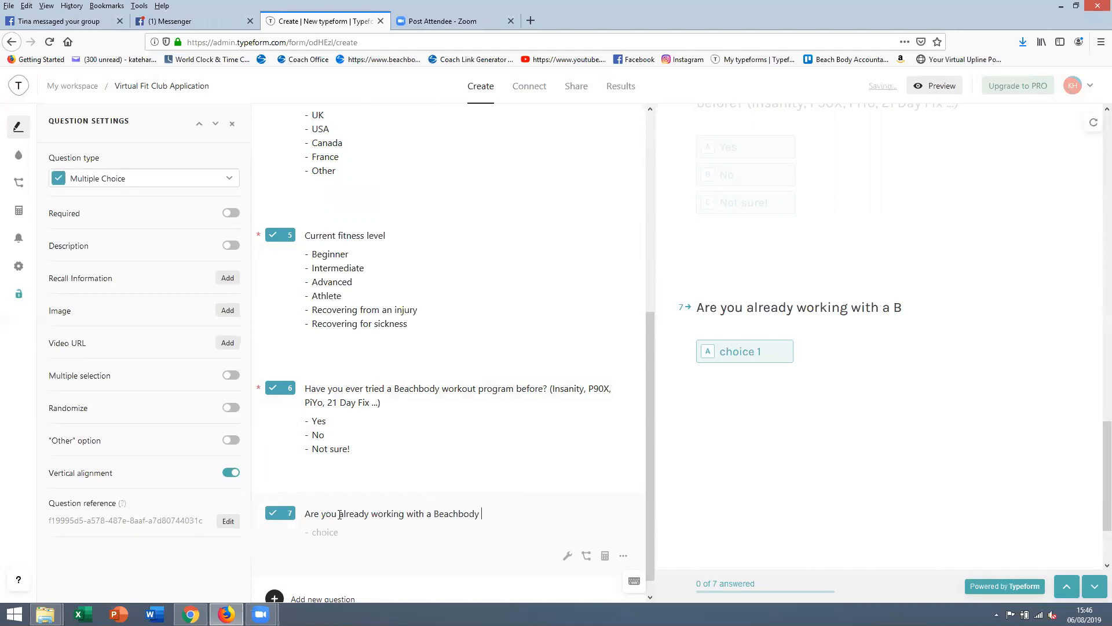
pyautogui.write('coach?')
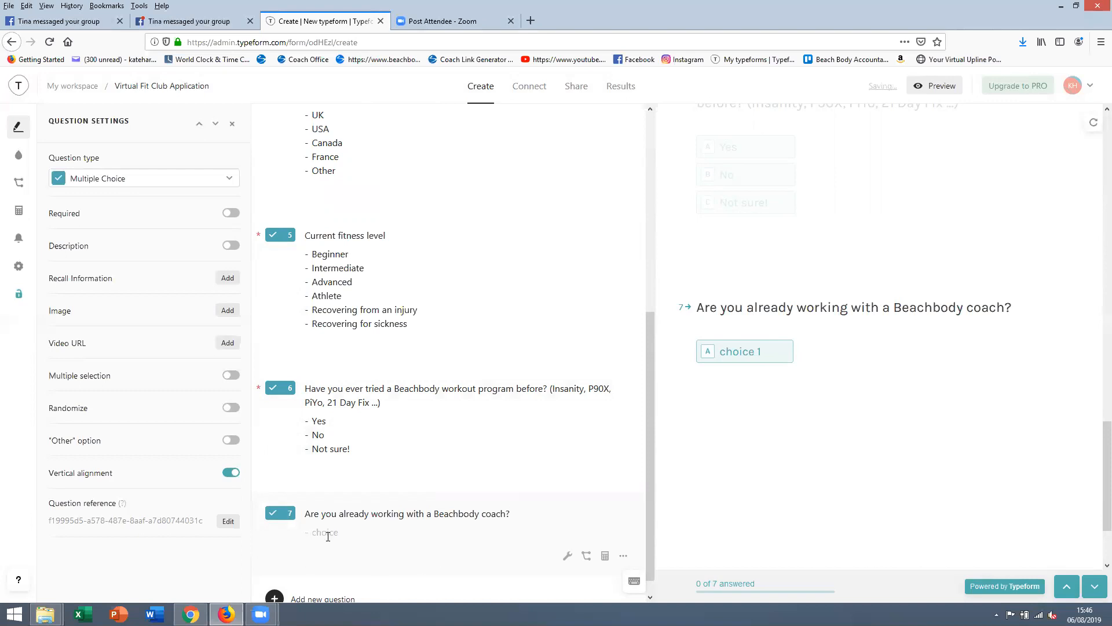
# - Add the choice "Yes, Please explain more in the "other" box below" to the Beachbody coach question
pyautogui.write('Yes')
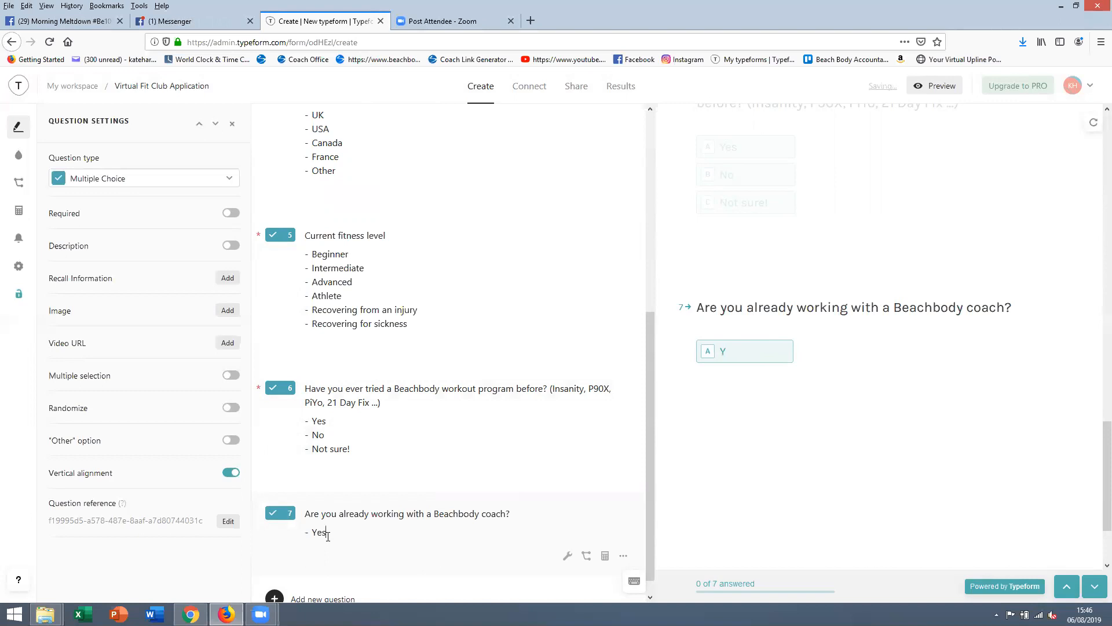
pyautogui.write(', Please explain more in the "other')
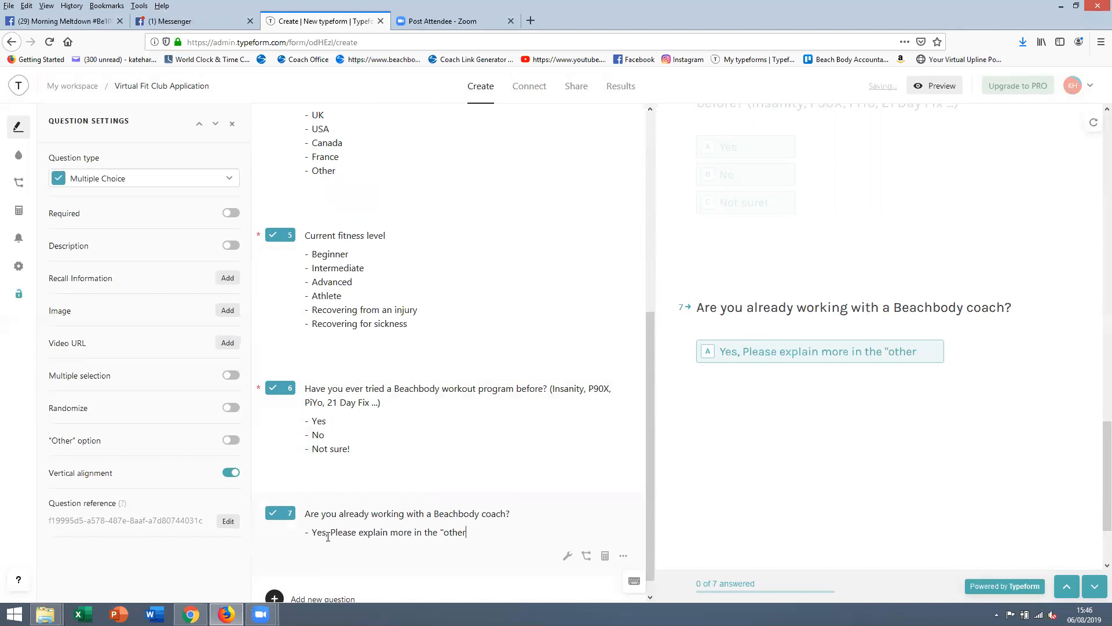
pyautogui.write('" box')
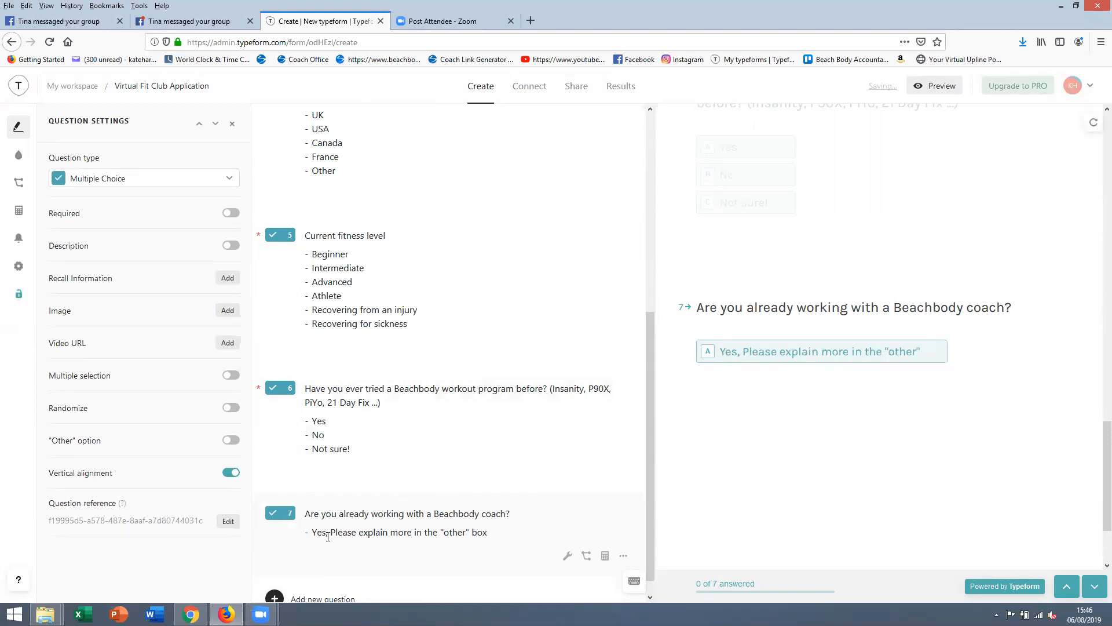
pyautogui.write(' below')
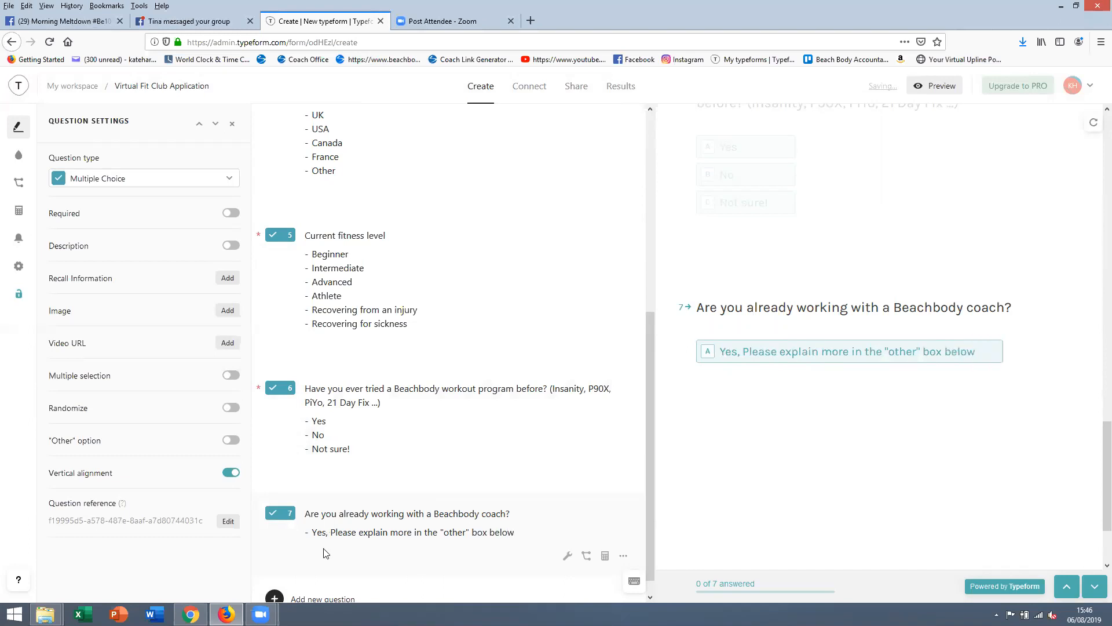
pyautogui.click(547, 533)
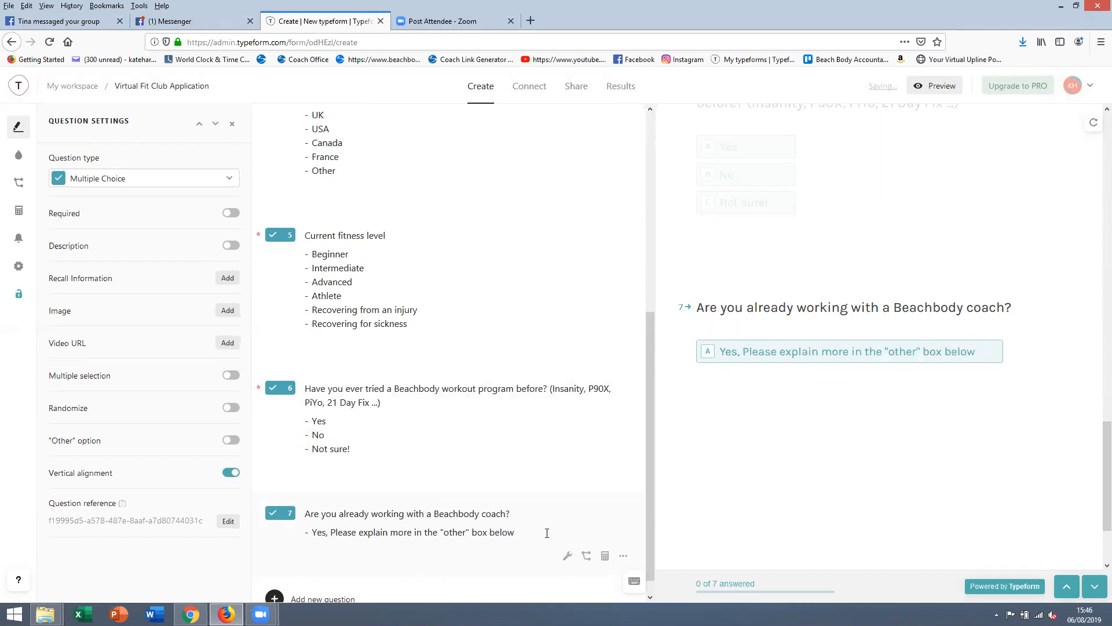
pyautogui.press('Return')
pyautogui.click(340, 532)
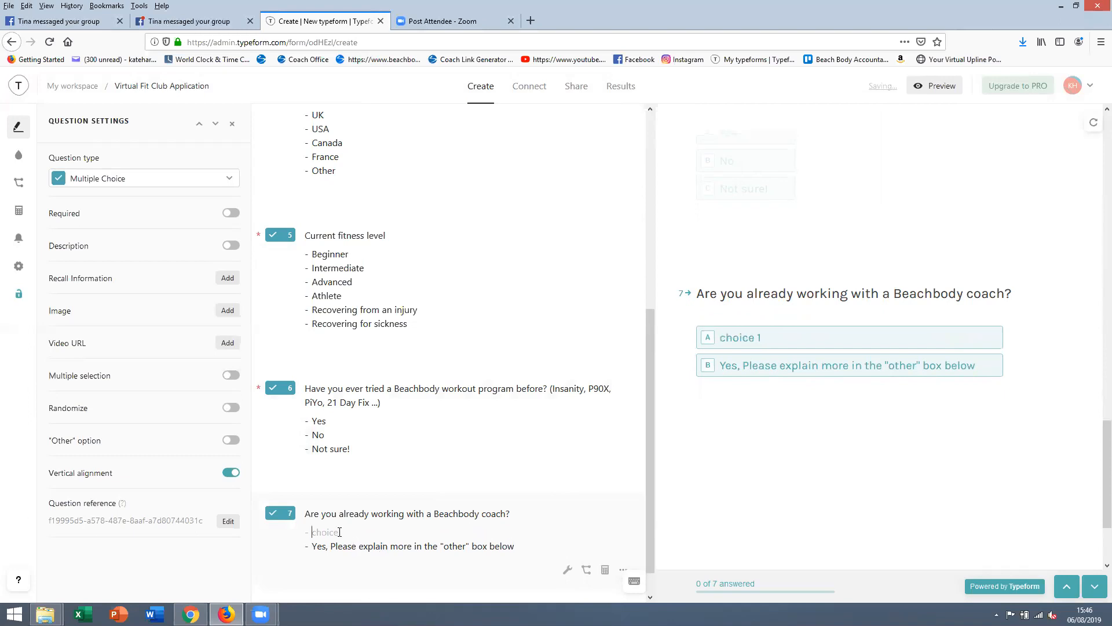
# - Add the choices "No, but I have done in the past" and "No, not yet!" below the Yes choice
pyautogui.click(519, 545)
pyautogui.press('Return')
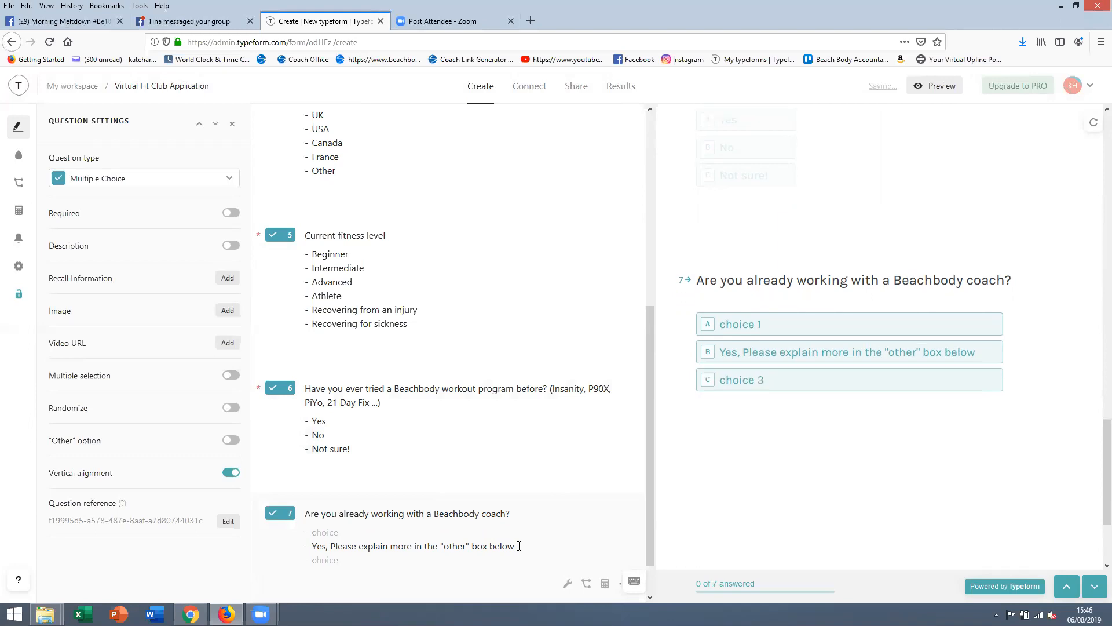
pyautogui.write('N')
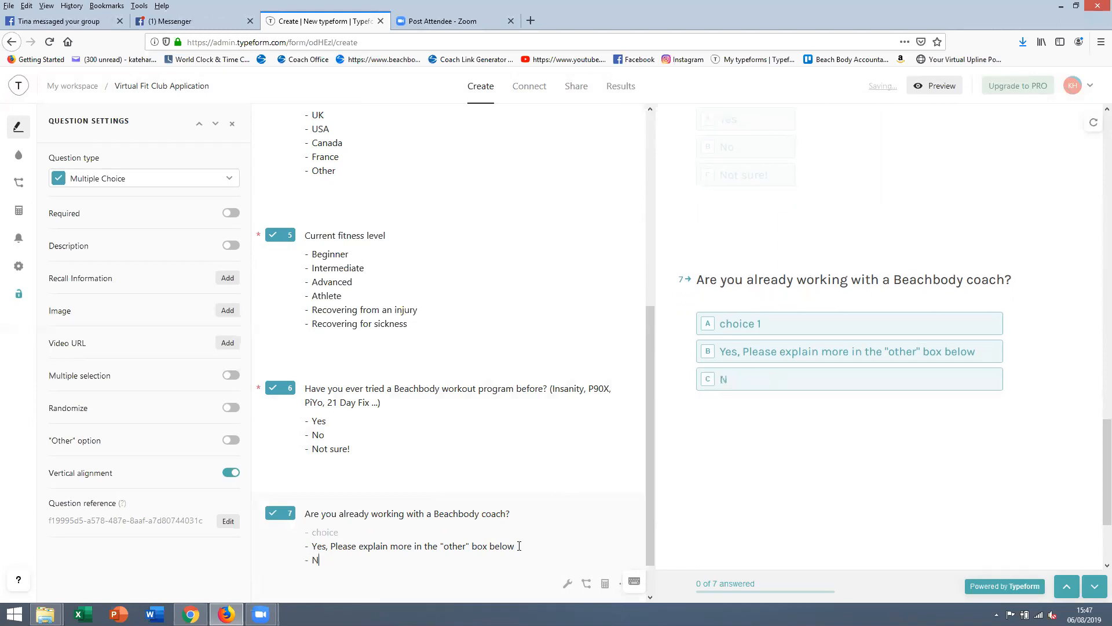
pyautogui.write('o, but I have do')
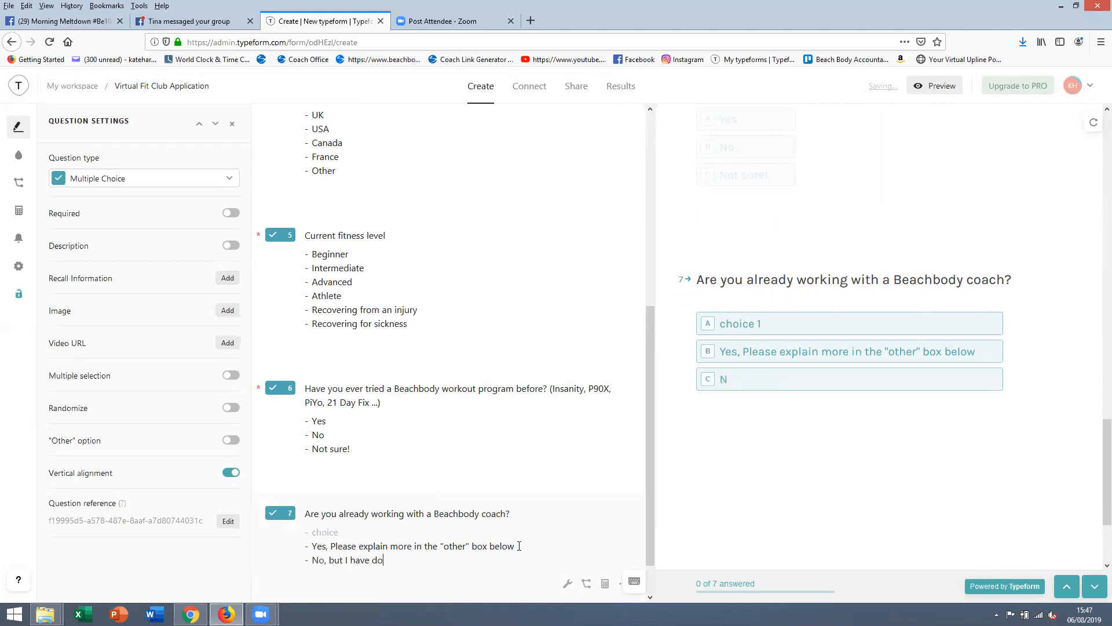
pyautogui.write('ne in the past')
pyautogui.press('Return')
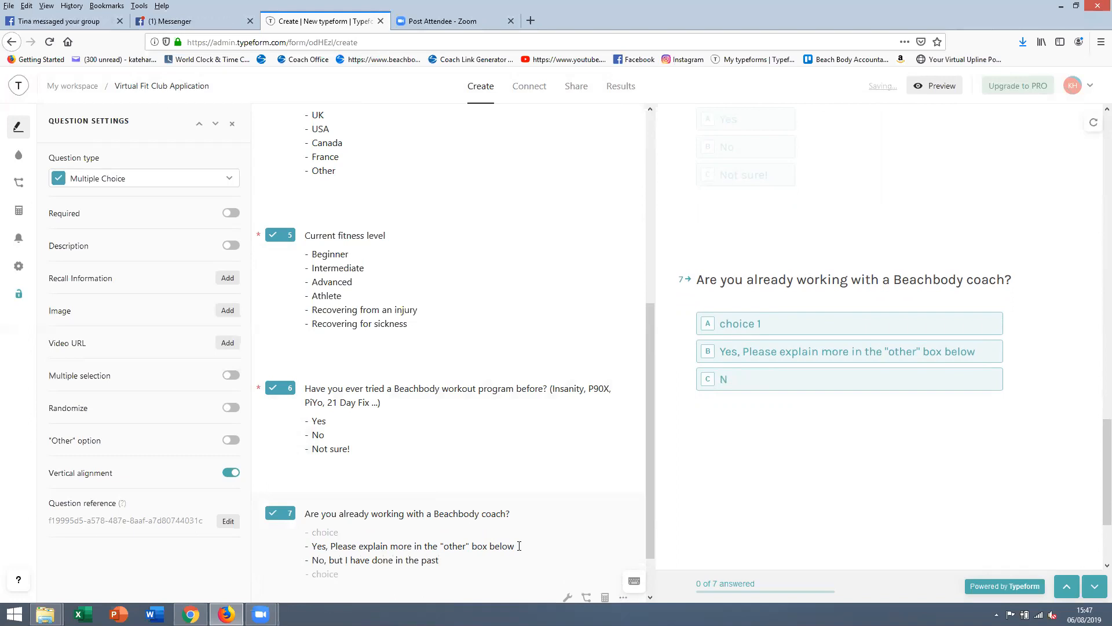
pyautogui.write('No,')
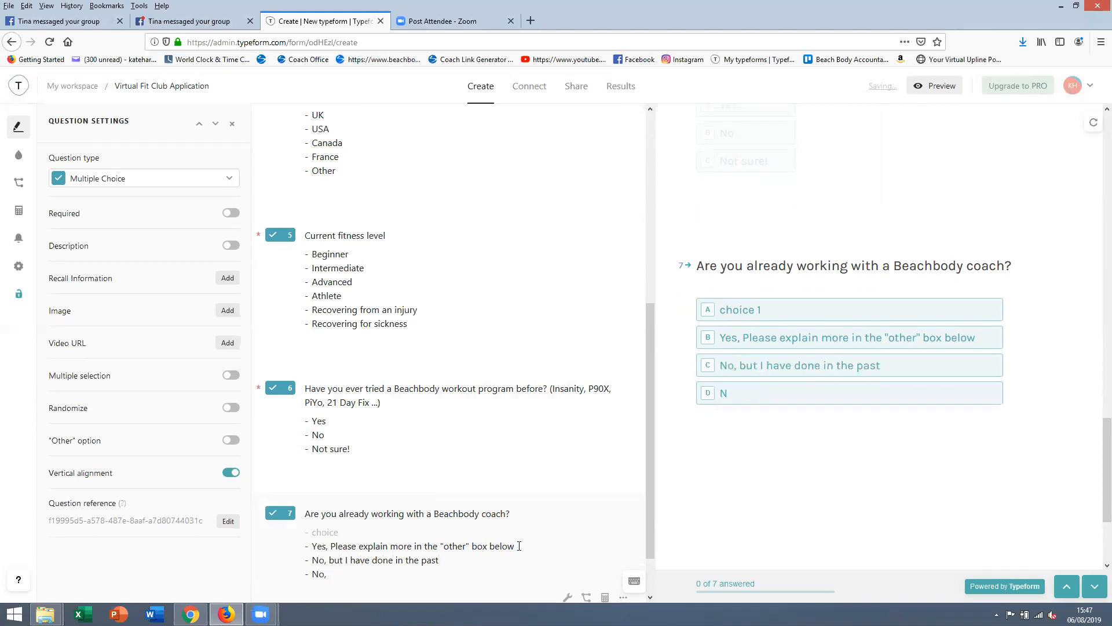
pyautogui.write(' not yet!')
pyautogui.press('Return')
pyautogui.write('Other')
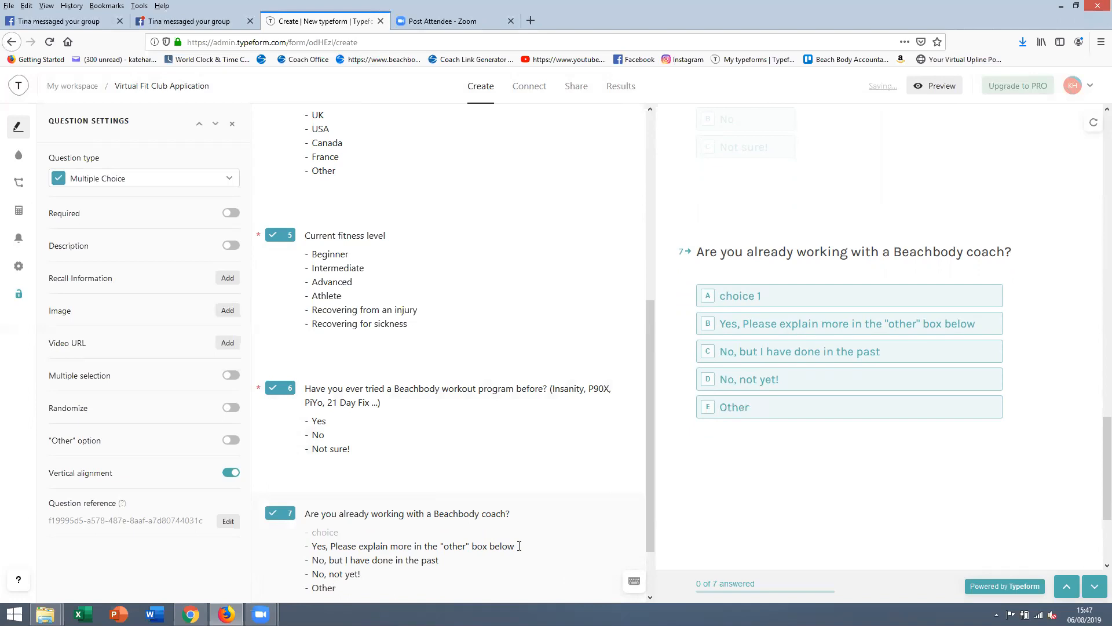
pyautogui.press('BackSpace')
pyautogui.press('BackSpace')
pyautogui.press('BackSpace')
pyautogui.press('BackSpace')
pyautogui.press('BackSpace')
pyautogui.press('BackSpace')
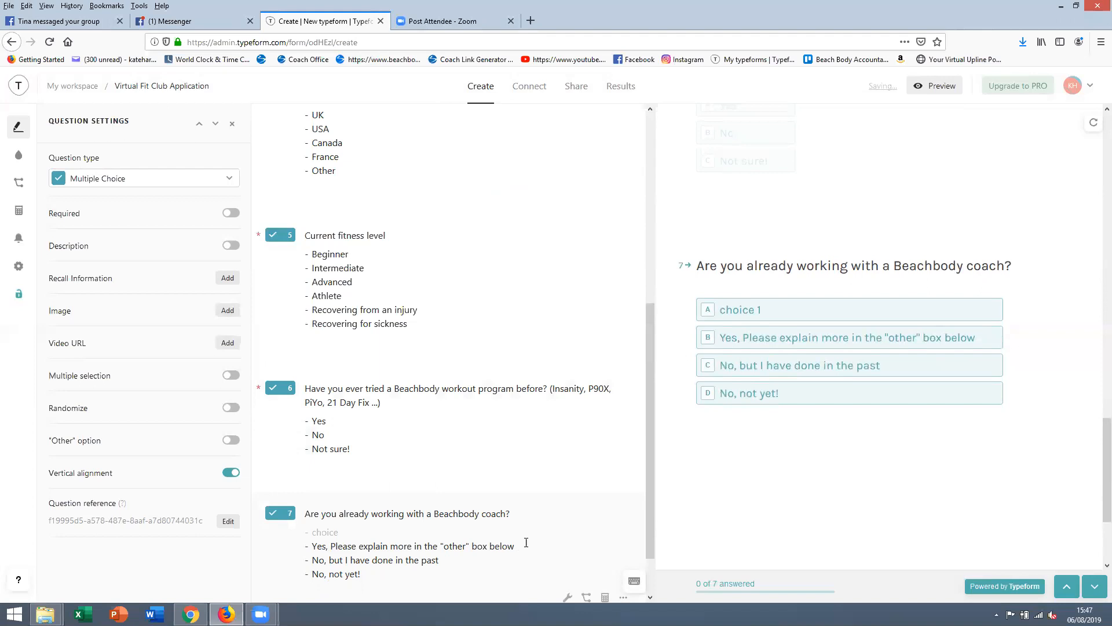
# - Reword the Yes choice of the coach question as "Yes, I am still working with another Beachbody Coach"
pyautogui.moveTo(515, 546); pyautogui.dragTo(331, 545)
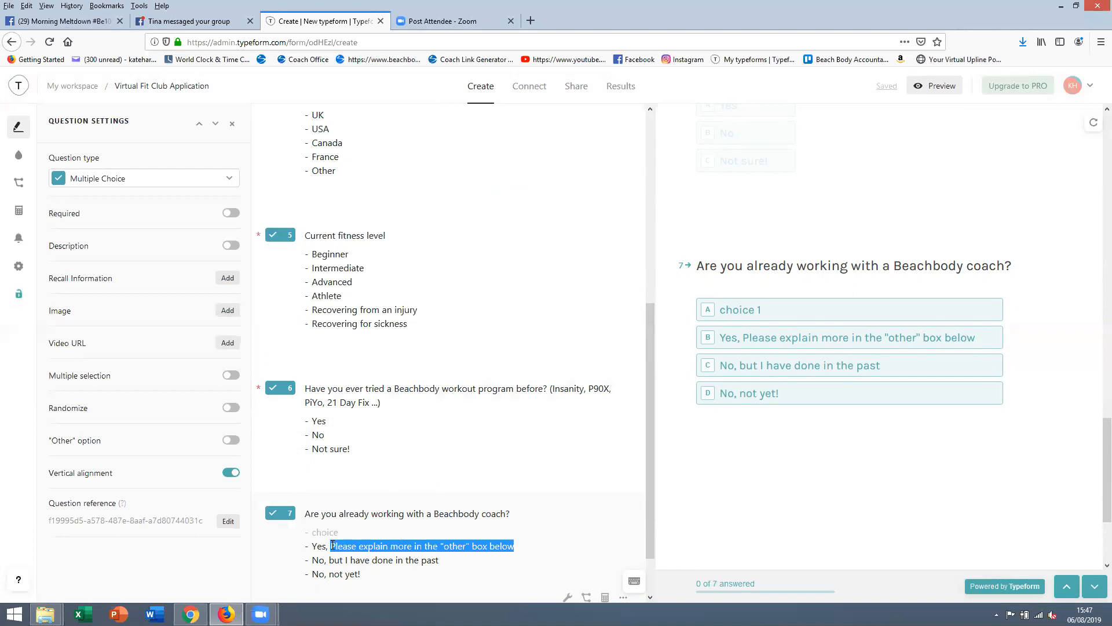
pyautogui.press('BackSpace')
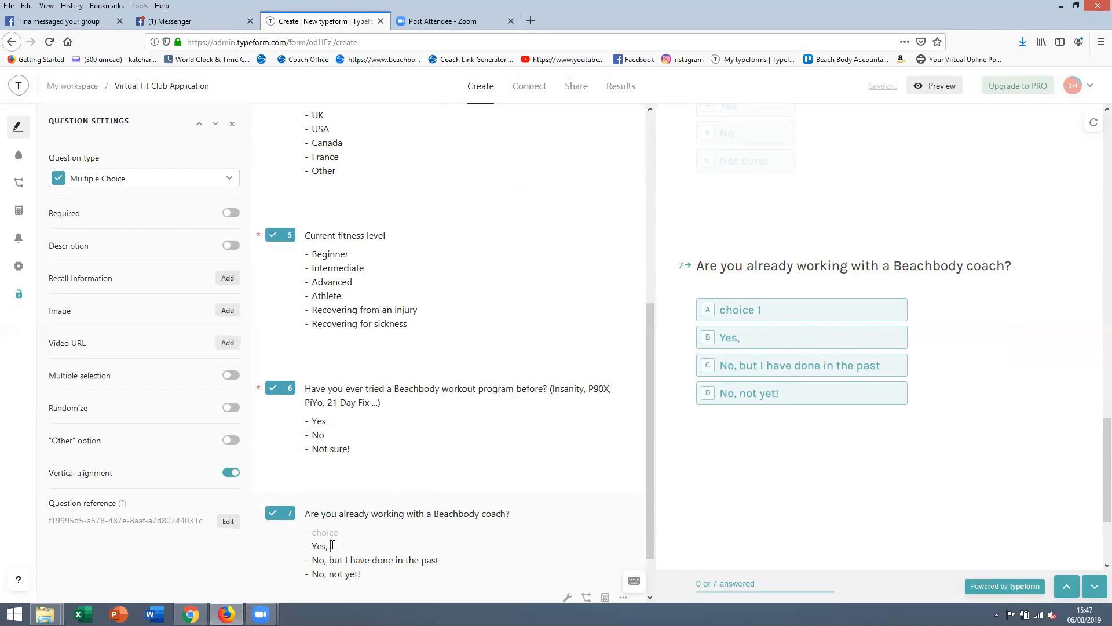
pyautogui.press('BackSpace')
pyautogui.press('BackSpace')
pyautogui.write(', but')
pyautogui.write('m not')
pyautogui.press('BackSpace')
pyautogui.press('BackSpace')
pyautogui.press('BackSpace')
pyautogui.press('BackSpace')
pyautogui.press('BackSpace')
pyautogui.press('BackSpace')
pyautogui.press('BackSpace')
pyautogui.press('BackSpace')
pyautogui.press('BackSpace')
pyautogui.write('I am still working wtih')
pyautogui.press('BackSpace')
pyautogui.press('BackSpace')
pyautogui.press('BackSpace')
pyautogui.press('BackSpace')
pyautogui.write('ith another Beachbody Coach')
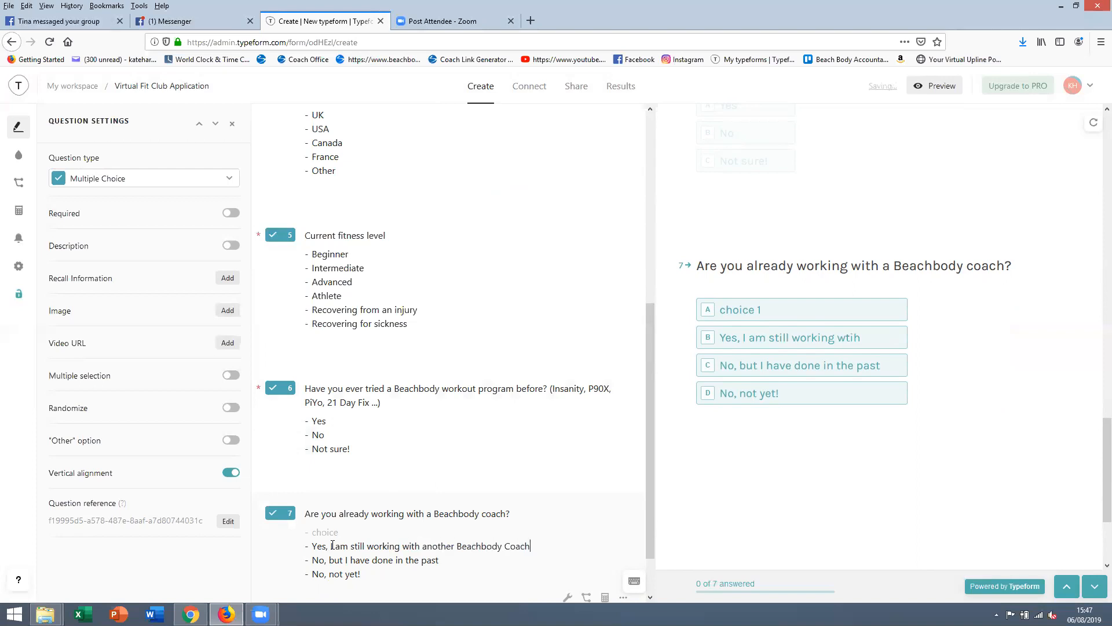
# - Append "(Please give more details in the final box: "Any further information I need to know"." to the Yes choice
pyautogui.write(' (Please give more details in the ')
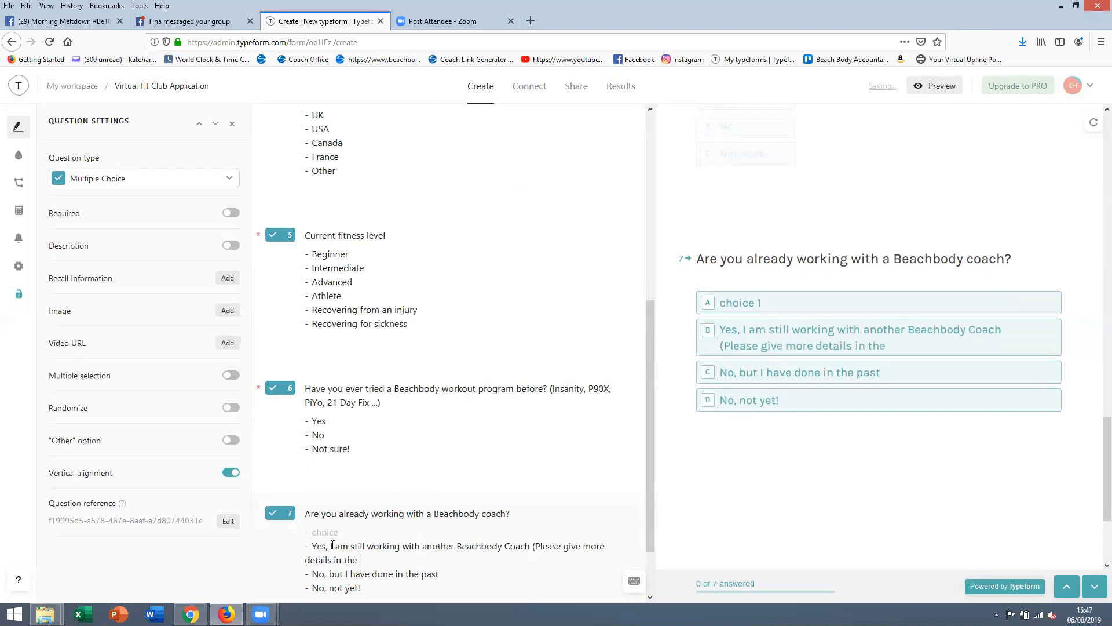
pyautogui.write('finael')
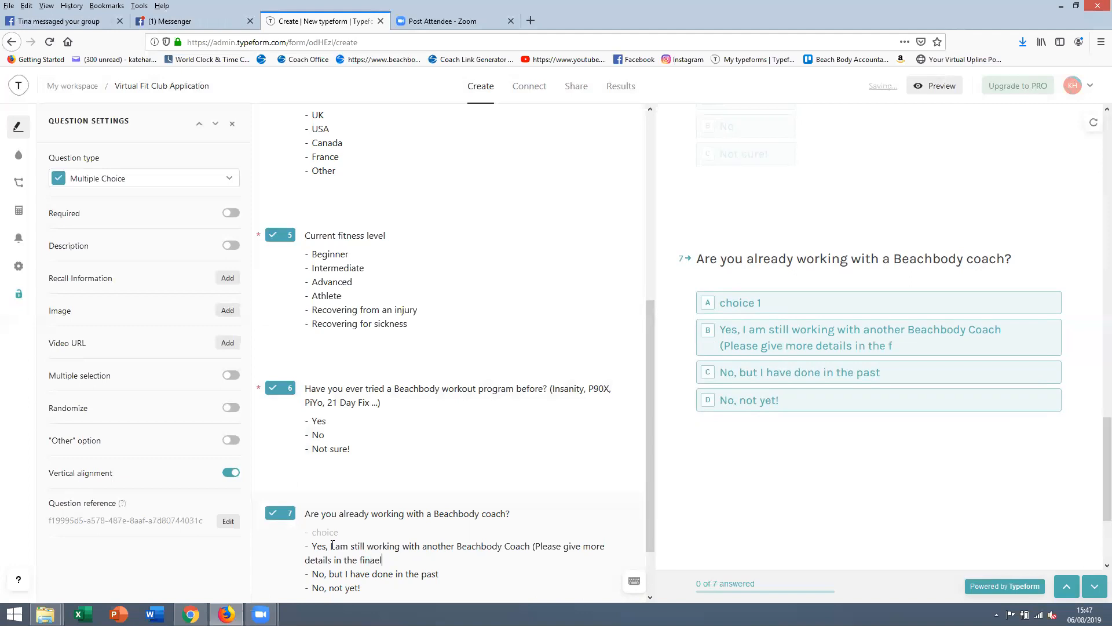
pyautogui.press('BackSpace')
pyautogui.press('BackSpace')
pyautogui.press('BackSpace')
pyautogui.write('al box: Any')
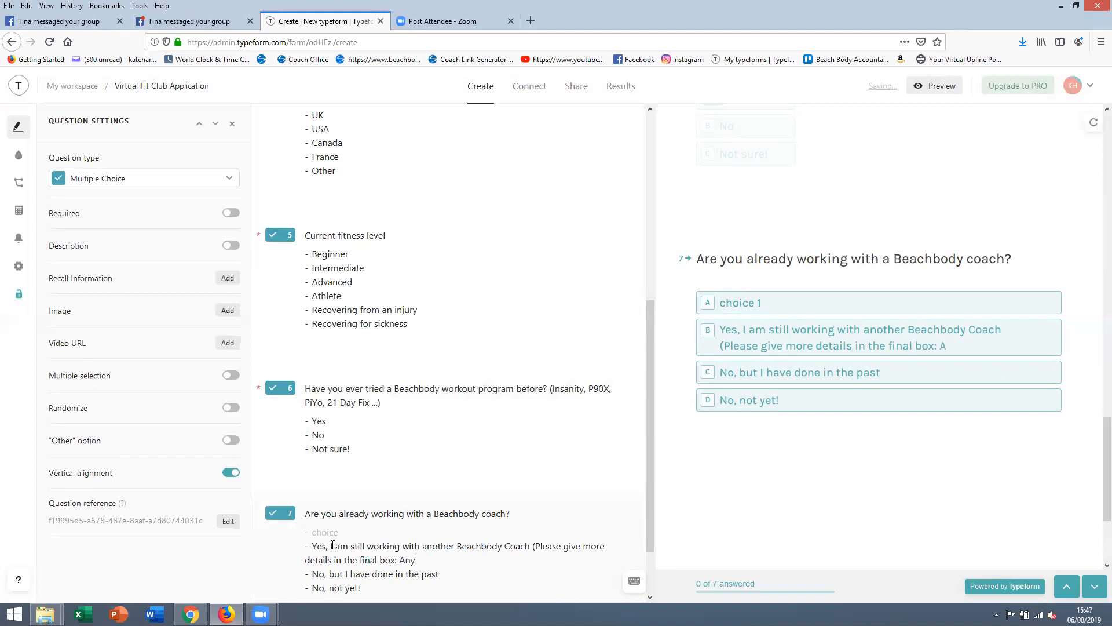
pyautogui.write('further information I need to know".')
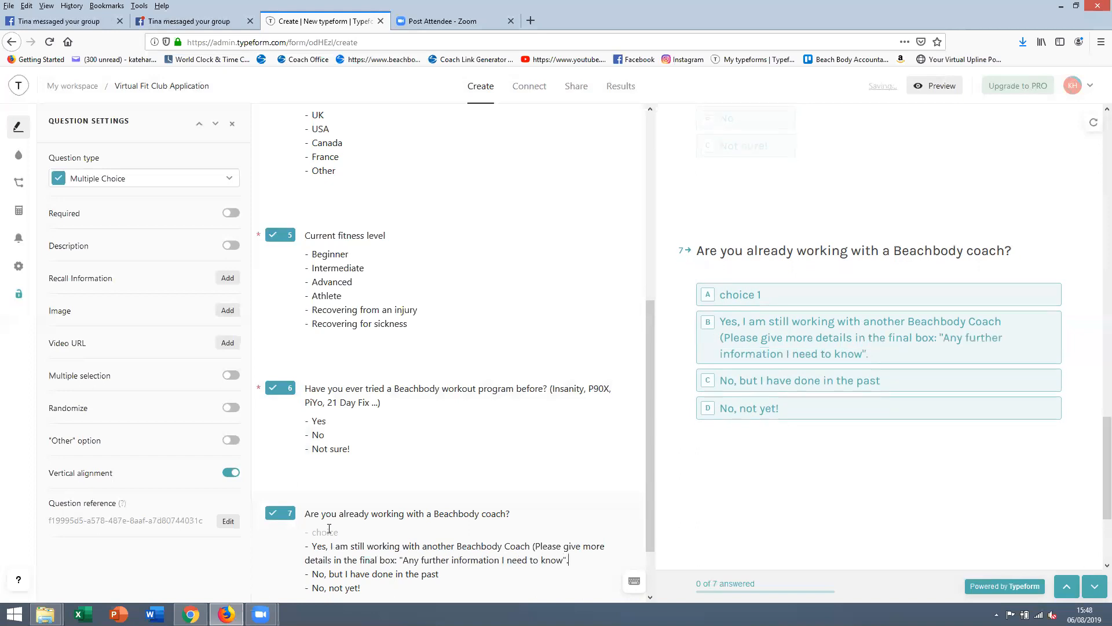
# - Add a Multiple Choice question titled "How long do you have available to workout?" after the coach question
pyautogui.scroll(-2, 330, 550)
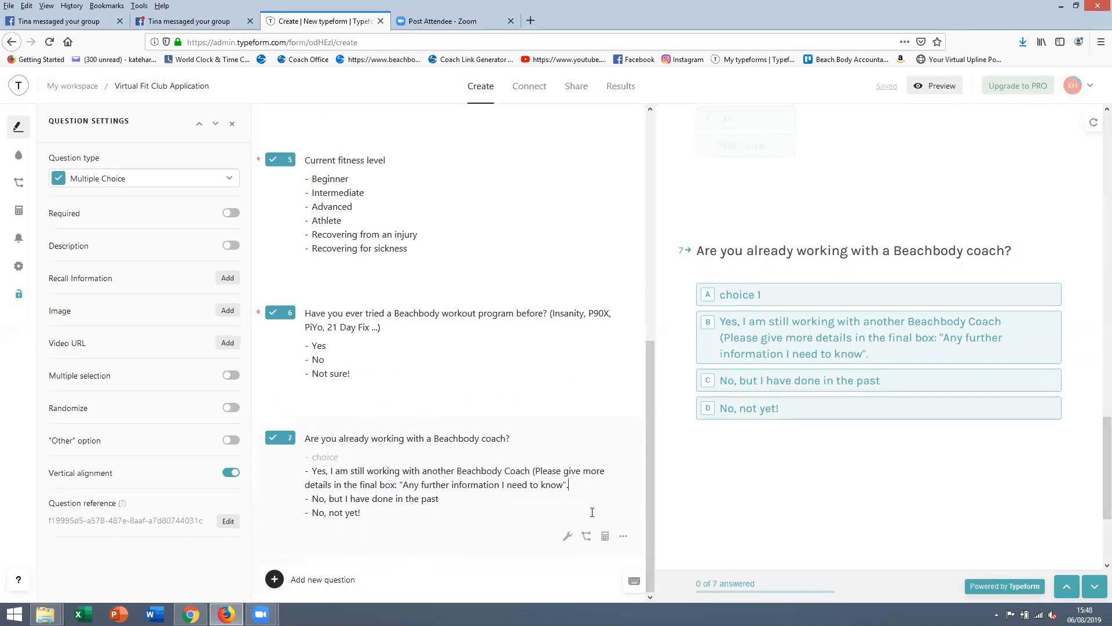
pyautogui.click(337, 580)
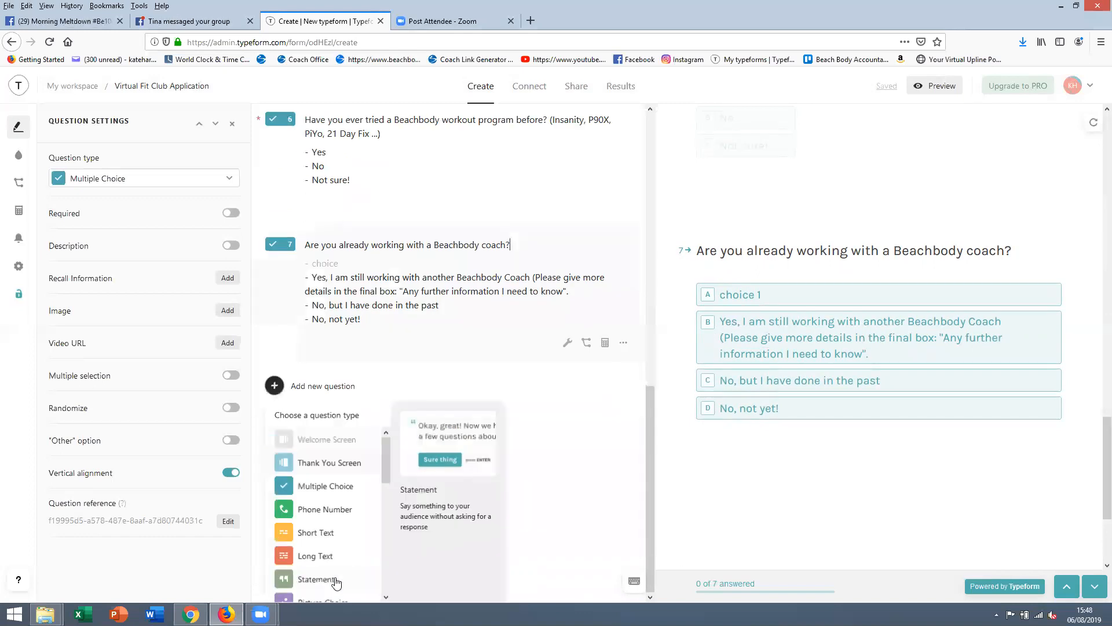
pyautogui.click(318, 487)
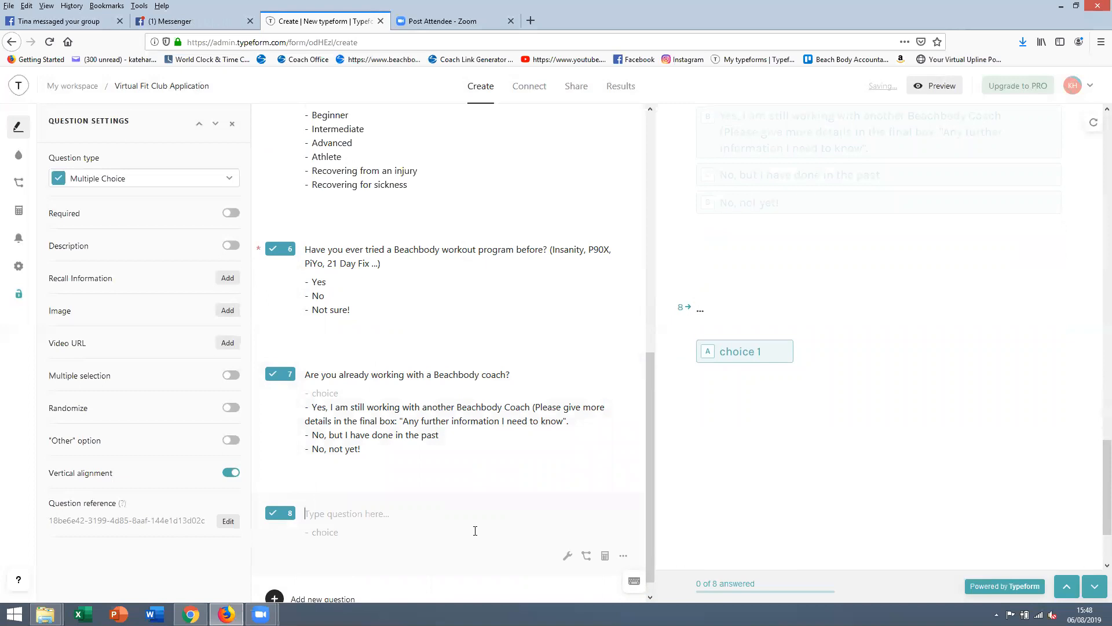
pyautogui.write('How lo')
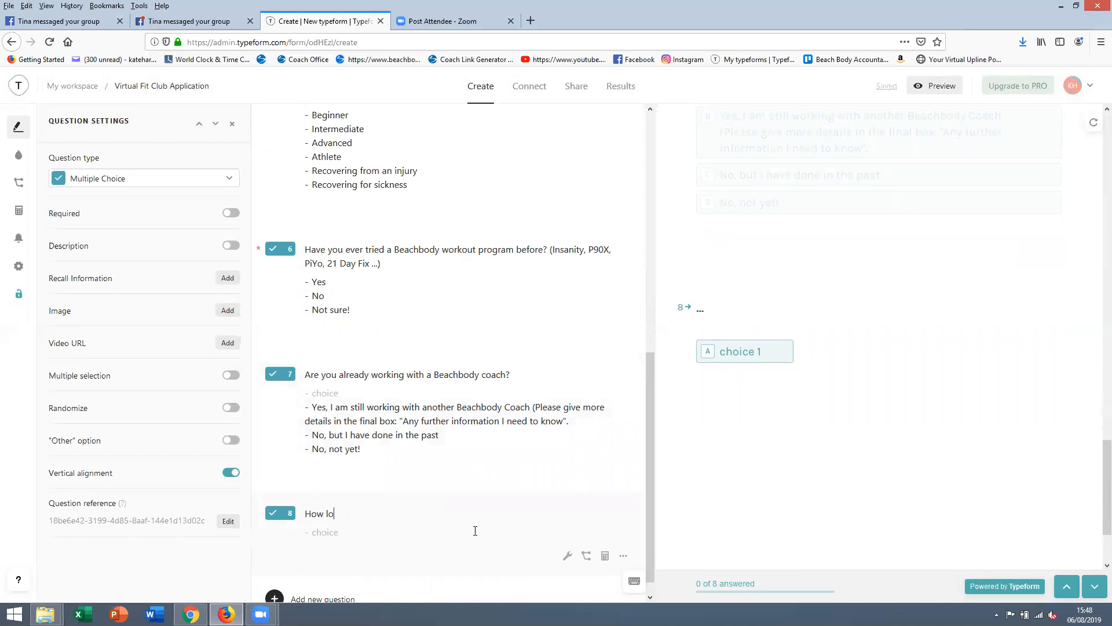
pyautogui.write('ng do you have avai')
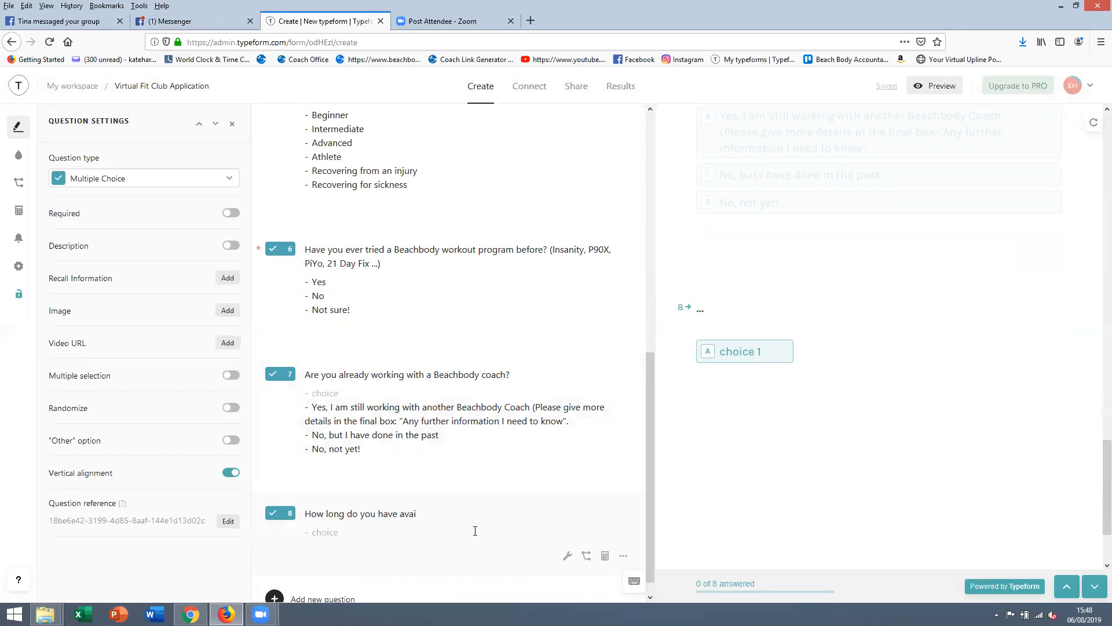
pyautogui.write('lable to workout')
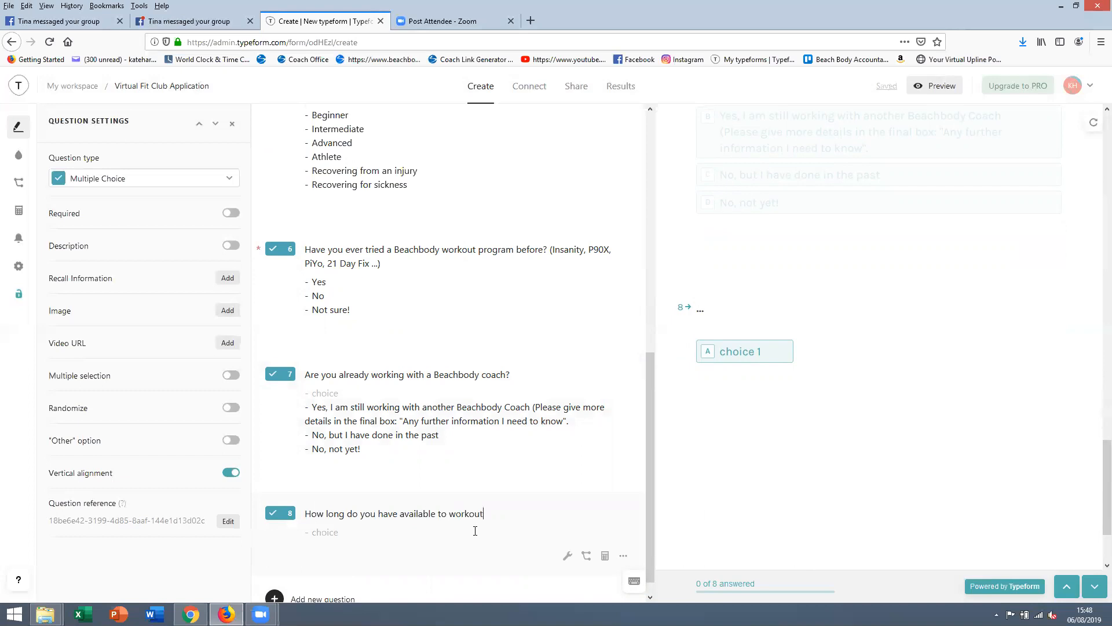
pyautogui.write('?')
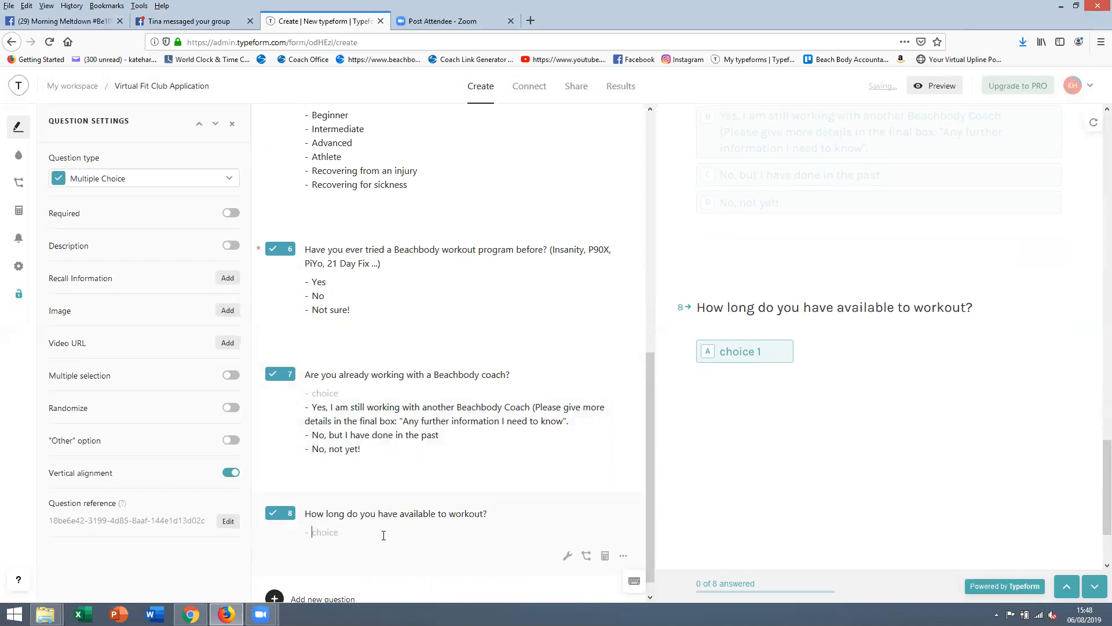
# - Give the workout time question the choices "20 - 30 minutes", "30 - 60 minutes" and "60+ minutes"
pyautogui.write('20 - 30 miju')
pyautogui.write('nutes')
pyautogui.press('Return')
pyautogui.write('3')
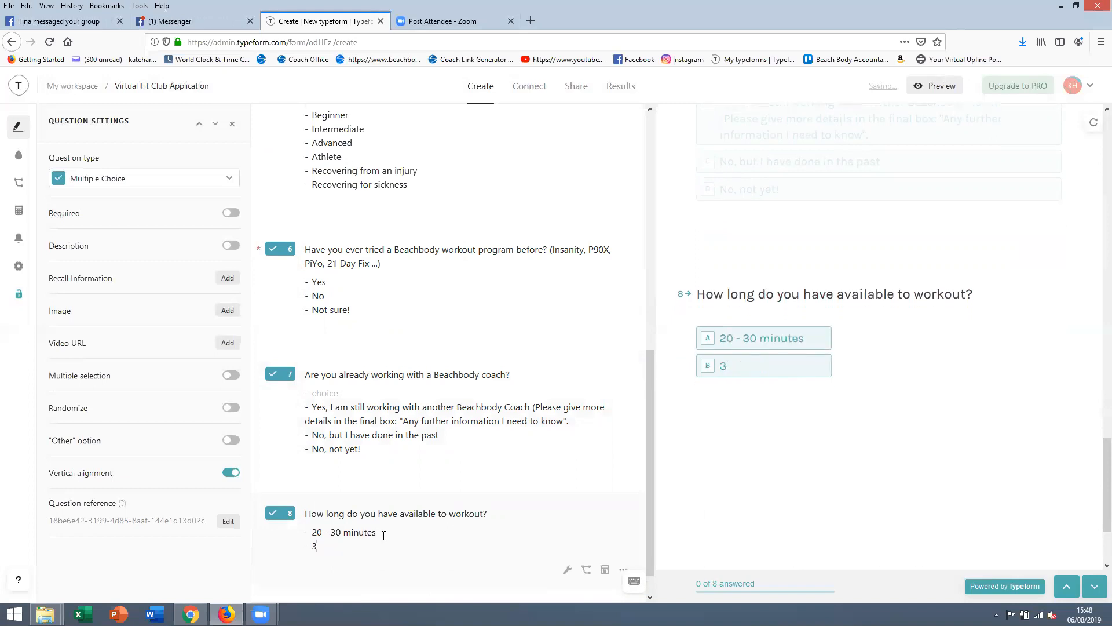
pyautogui.write('0 - 60 minutes')
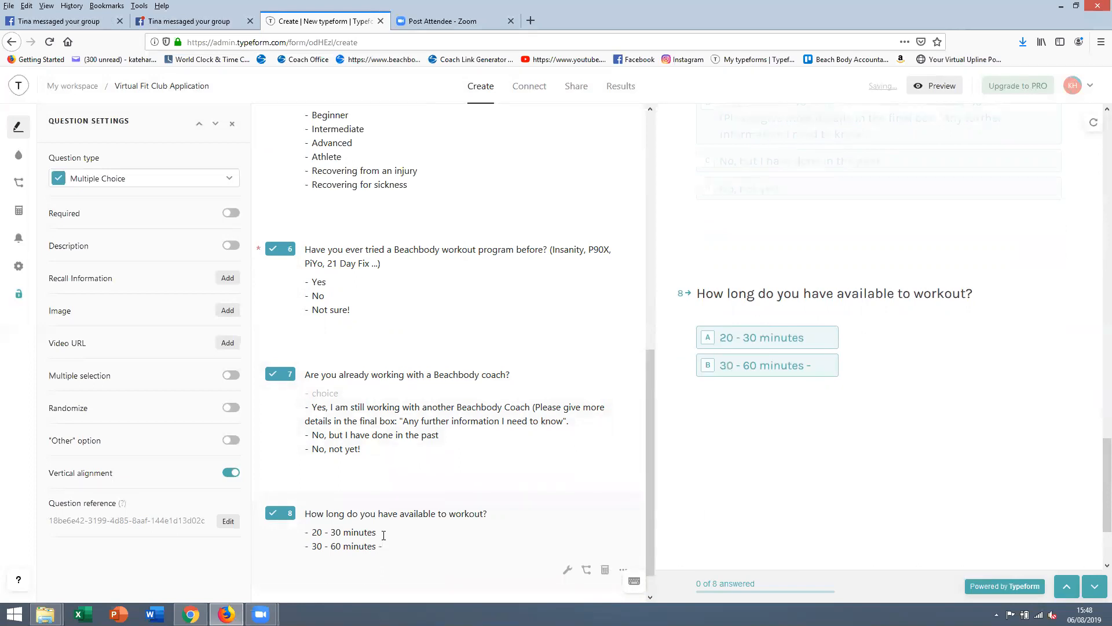
pyautogui.press('Return')
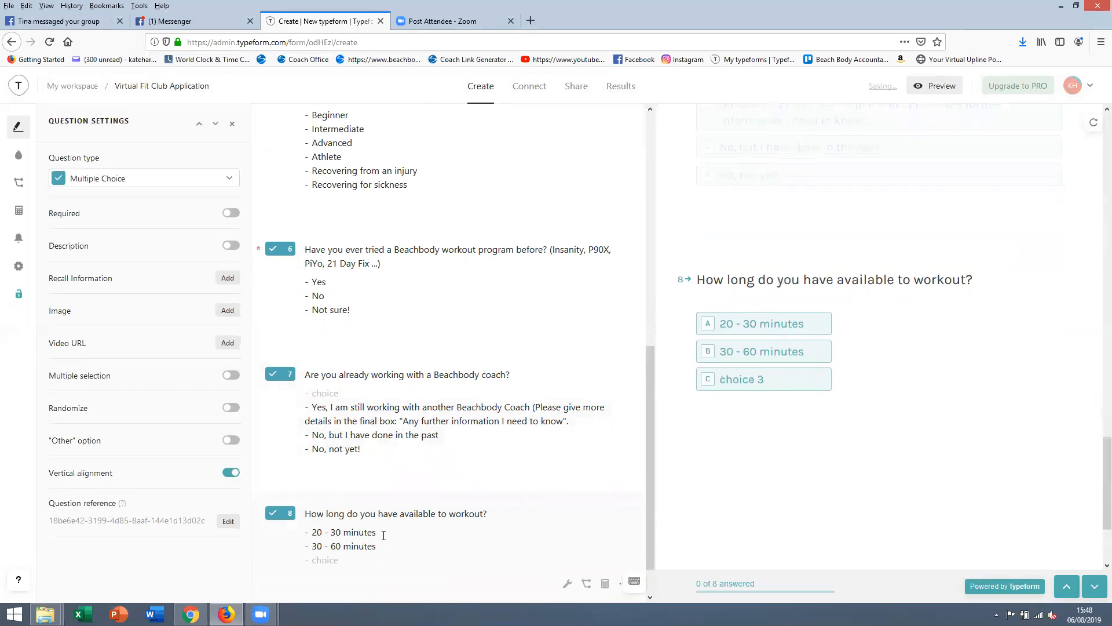
pyautogui.write('60+ minutes')
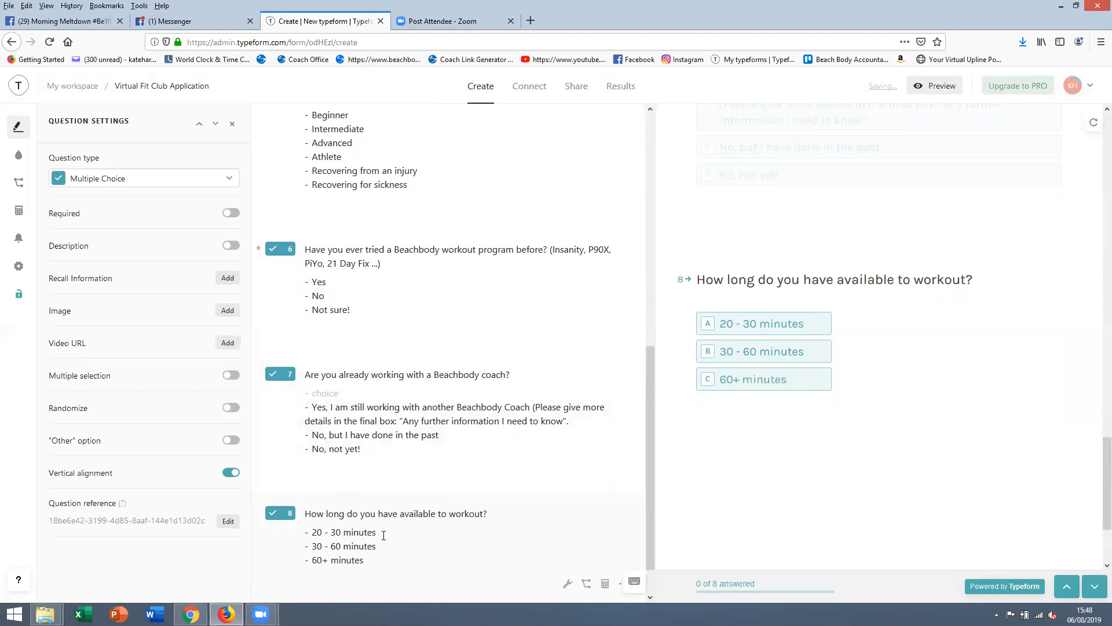
# - Add a Long Text question titled "Please tell me about your daily nutrition, as detailed as possible" after the workout time question
pyautogui.scroll(-2, 382, 532)
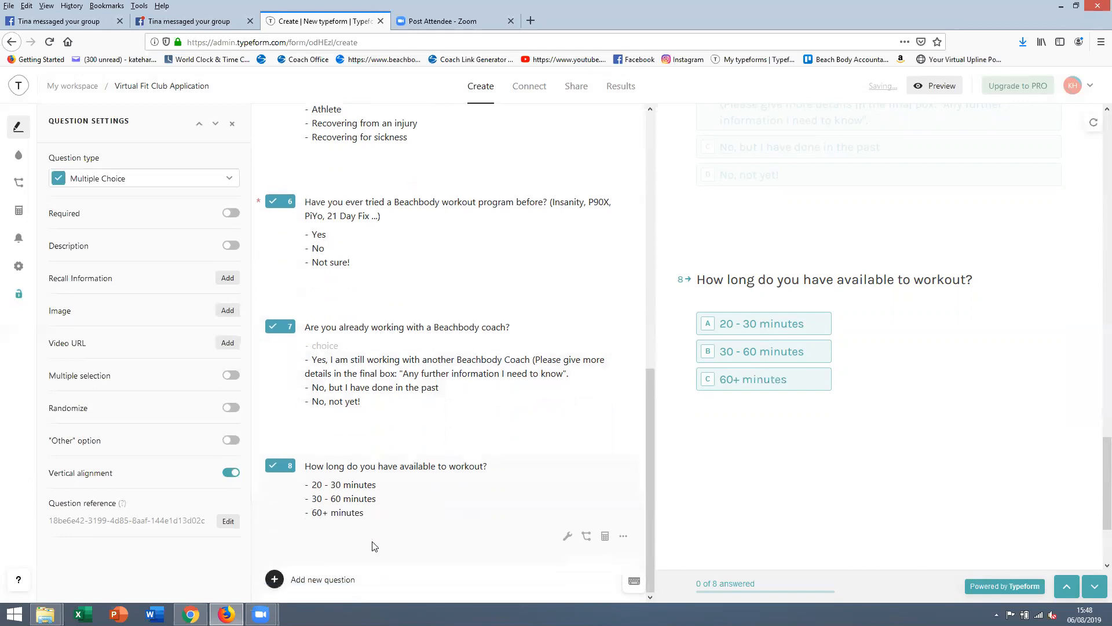
pyautogui.click(347, 582)
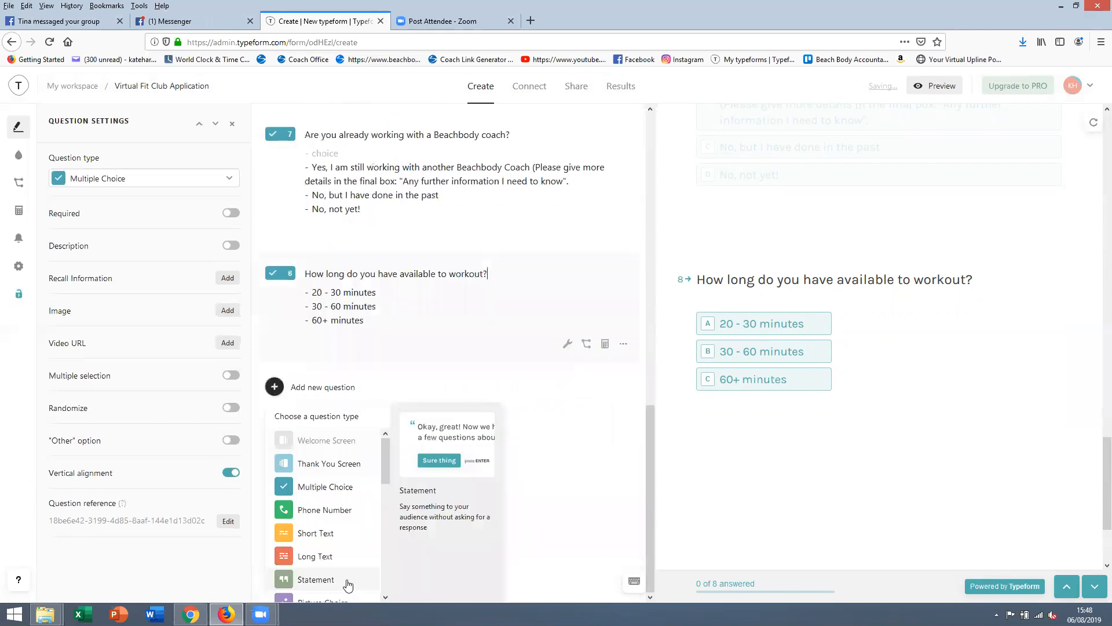
pyautogui.click(323, 558)
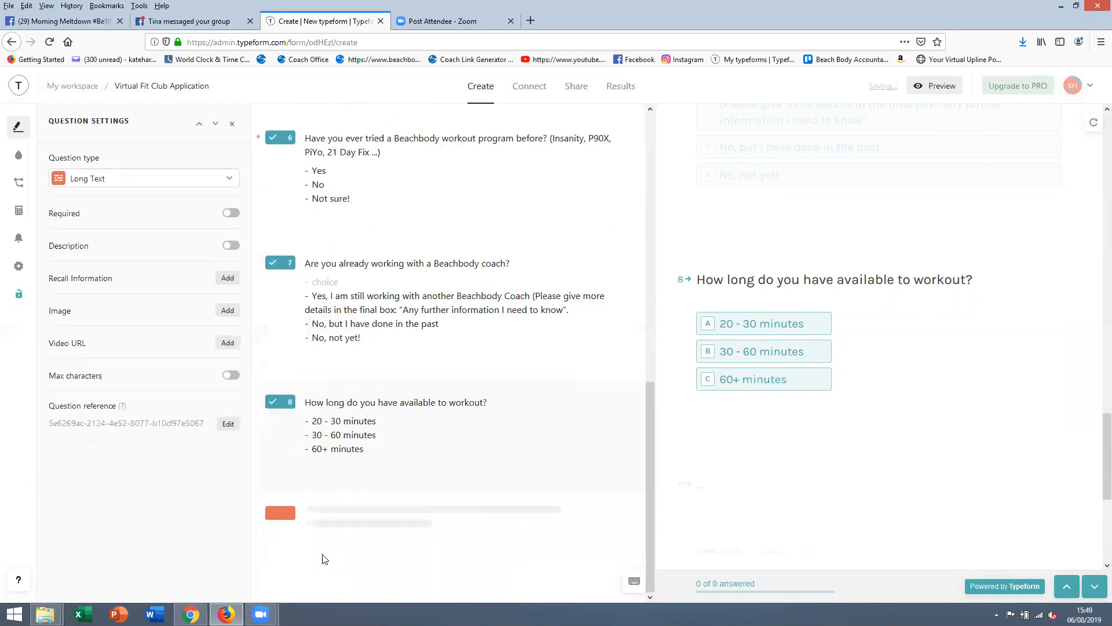
pyautogui.write('Please tell me about your daily nutrition, as details')
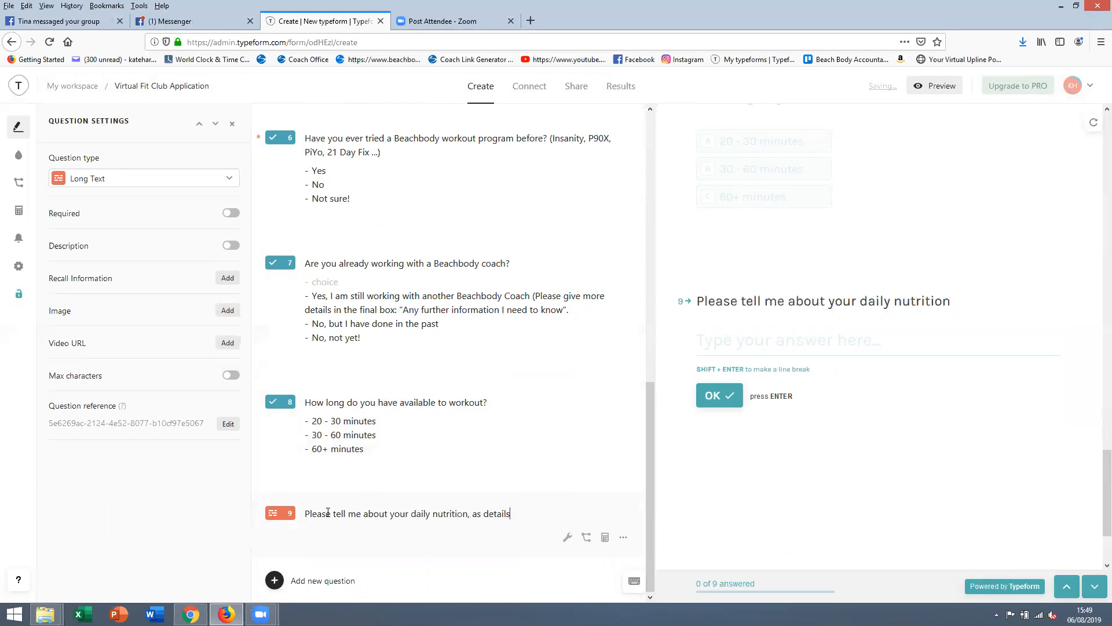
pyautogui.press('BackSpace')
pyautogui.write('ed as possible')
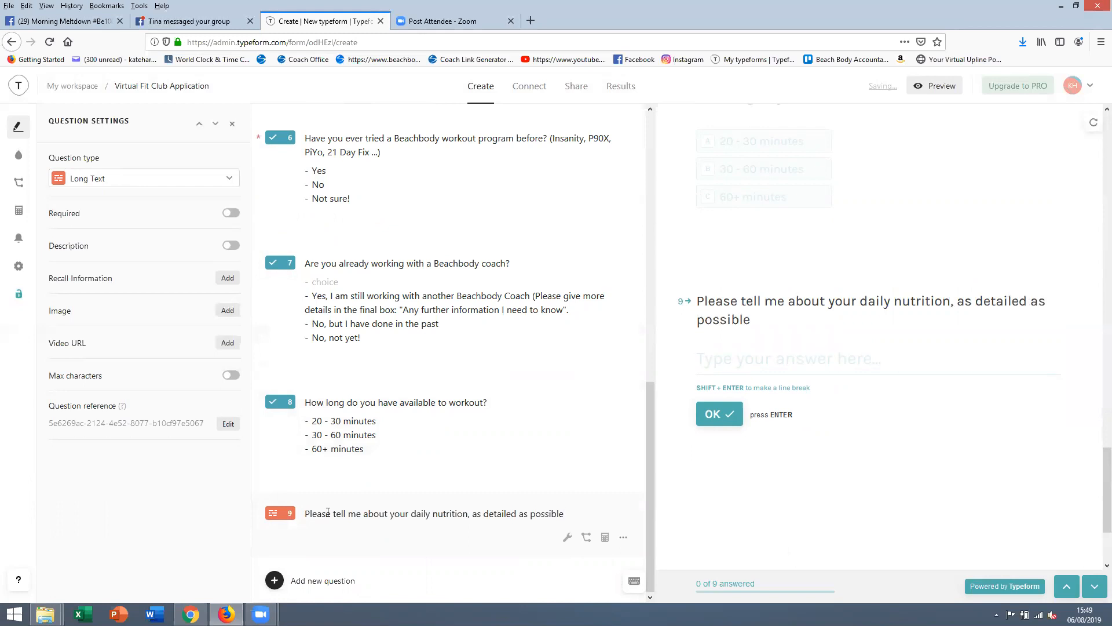
# - Append "(include if you are lactose intolerant, vegetarian, vegan etc)" to the nutrition question
pyautogui.write(' (include if you are lactose intolerat')
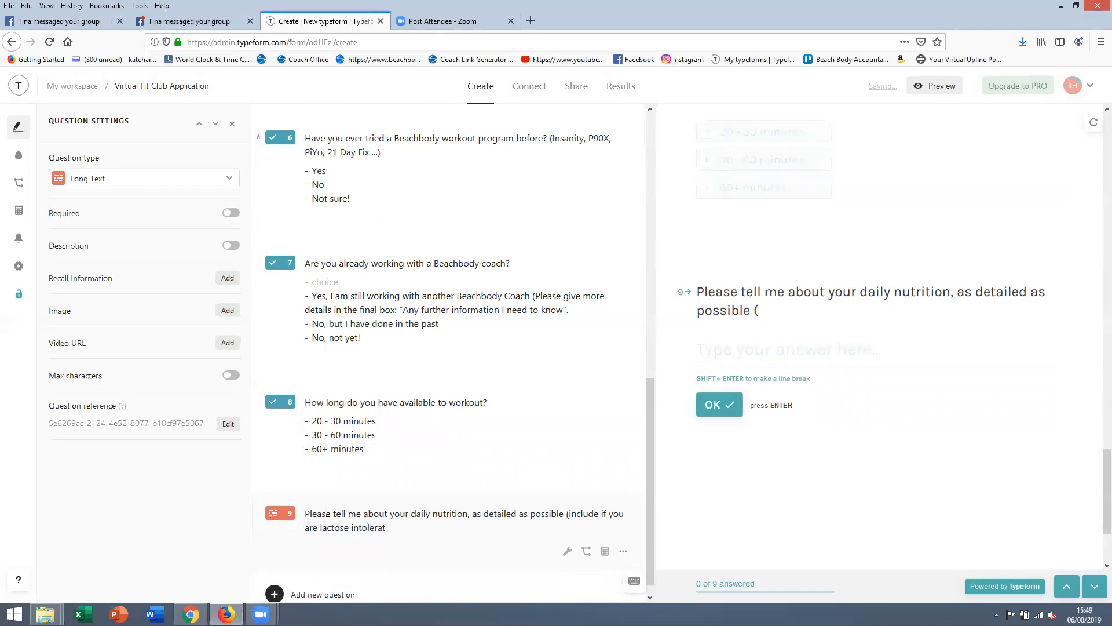
pyautogui.press('BackSpace')
pyautogui.write('n')
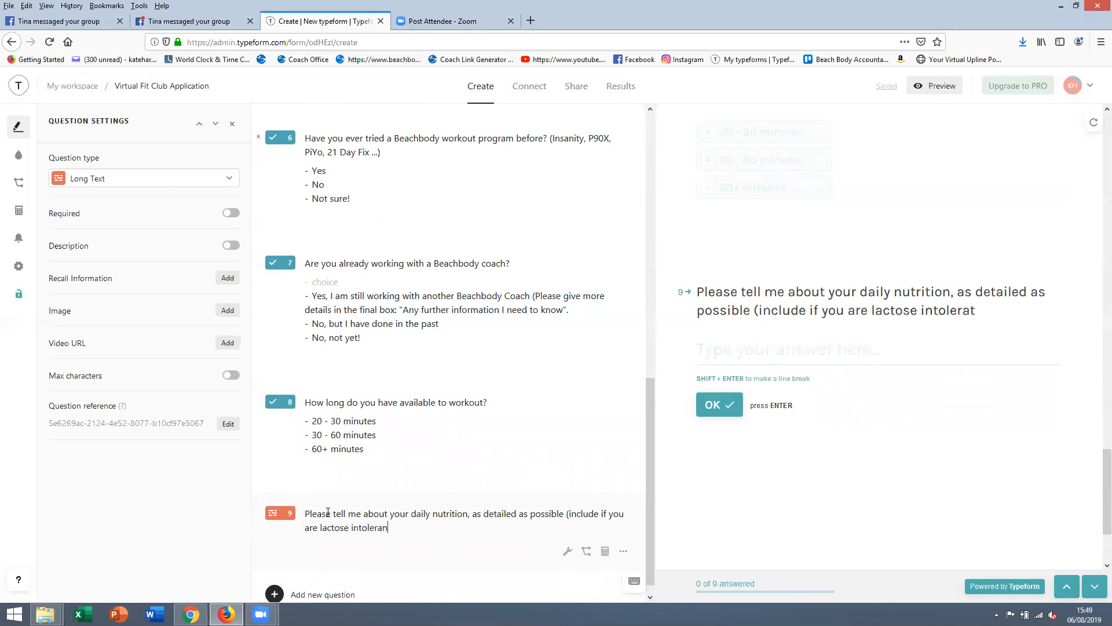
pyautogui.write('t, veget')
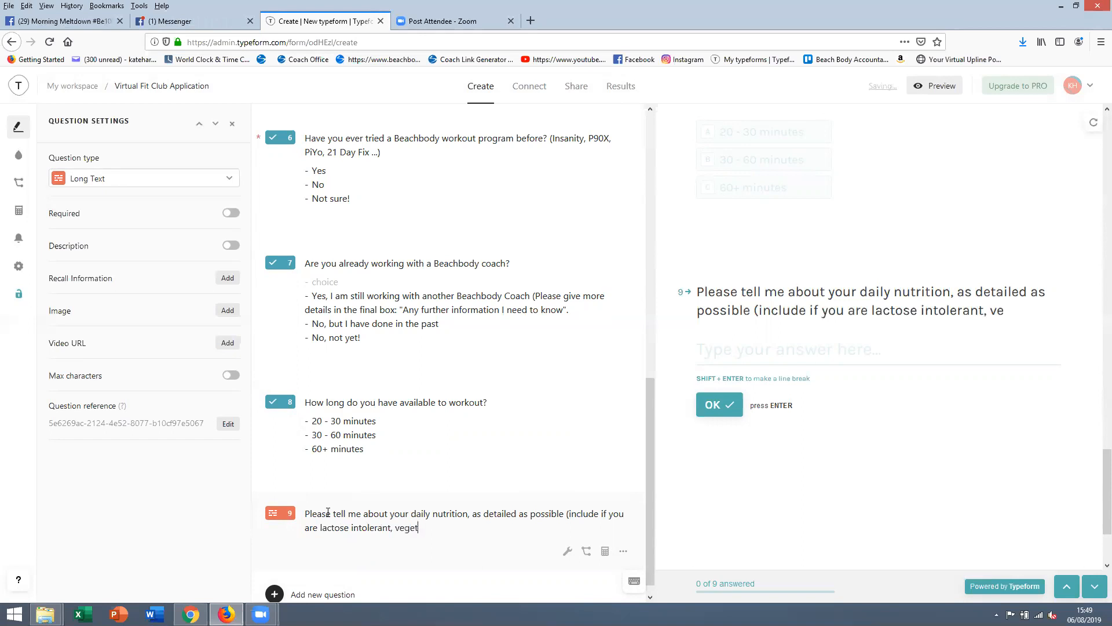
pyautogui.write('arian, vegan etc')
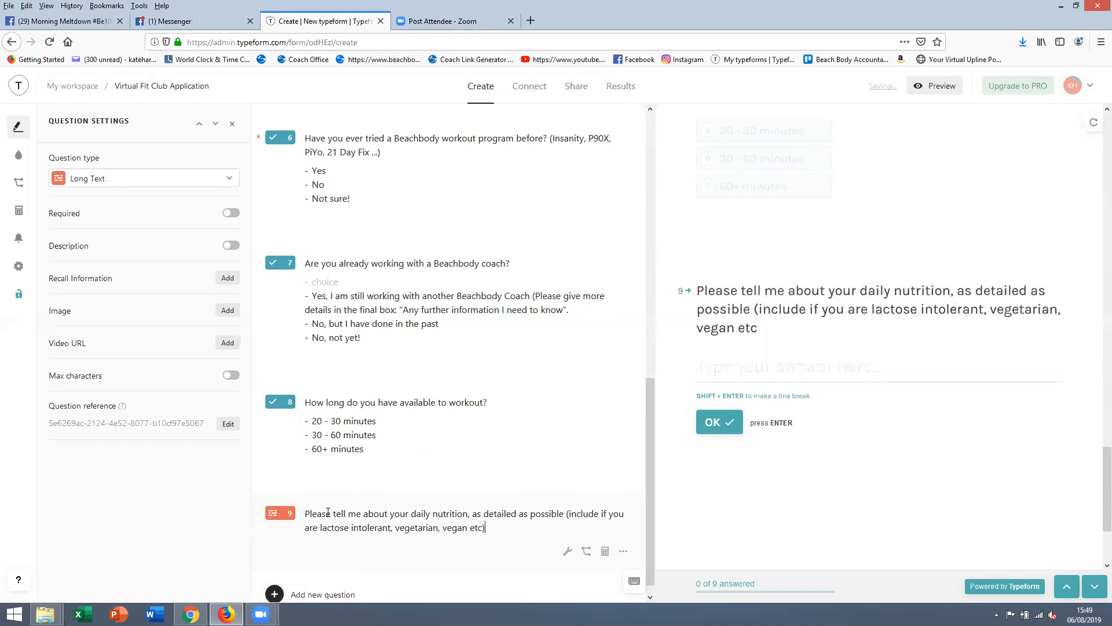
pyautogui.write(')')
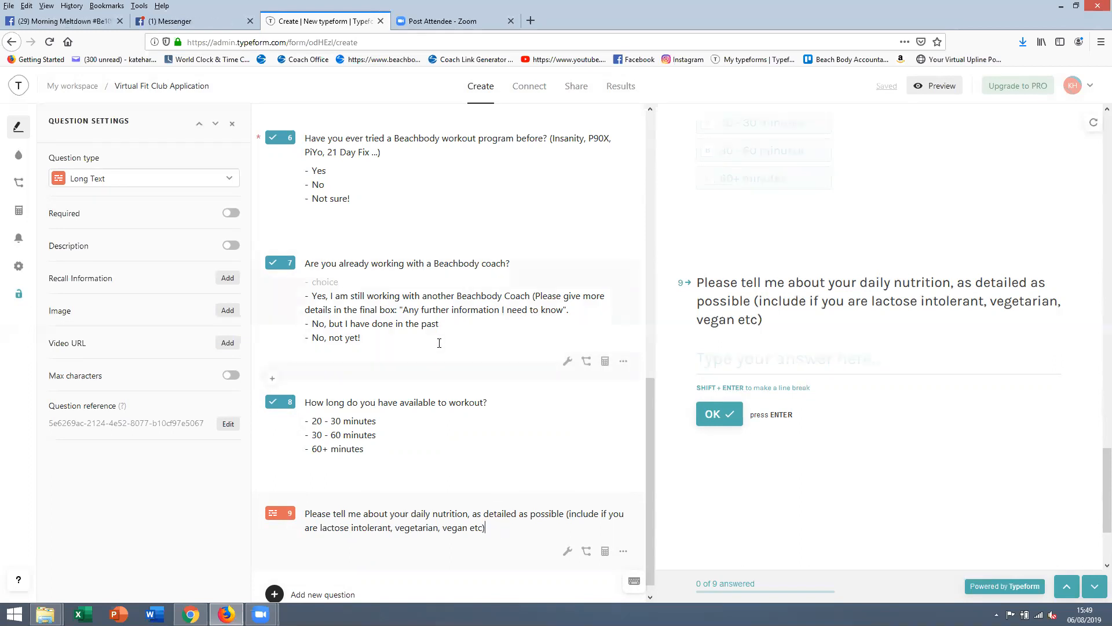
# - Add a Long Text question after the nutrition question and copy the coach question's title "Are you already working with a Beachbody coach?" into it
pyautogui.scroll(-1, 353, 579)
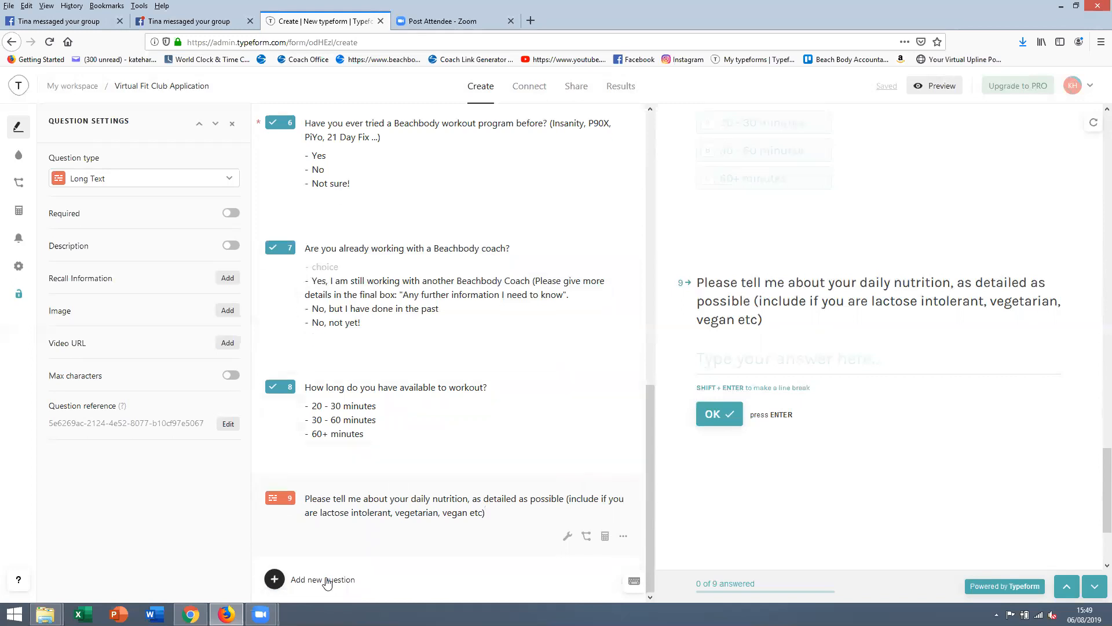
pyautogui.click(327, 581)
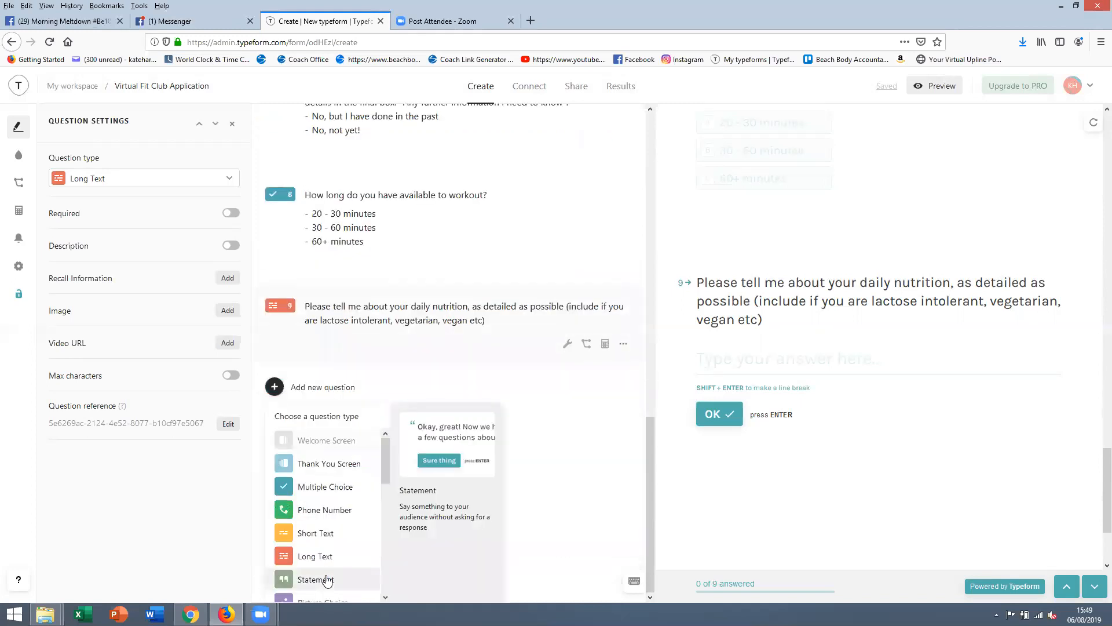
pyautogui.scroll(-1, 318, 580)
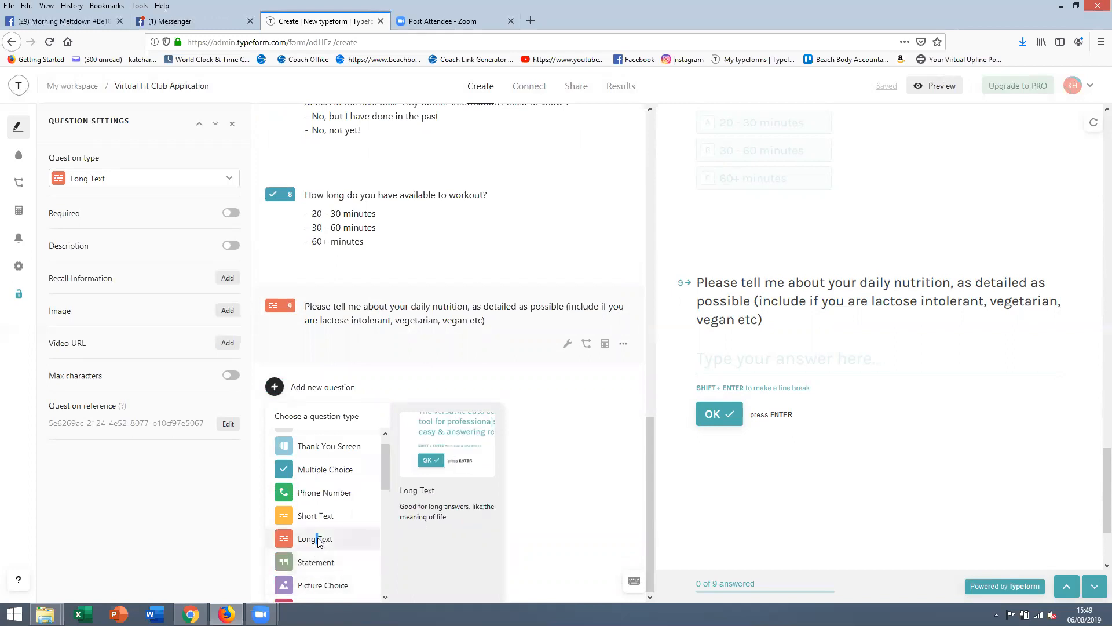
pyautogui.click(315, 539)
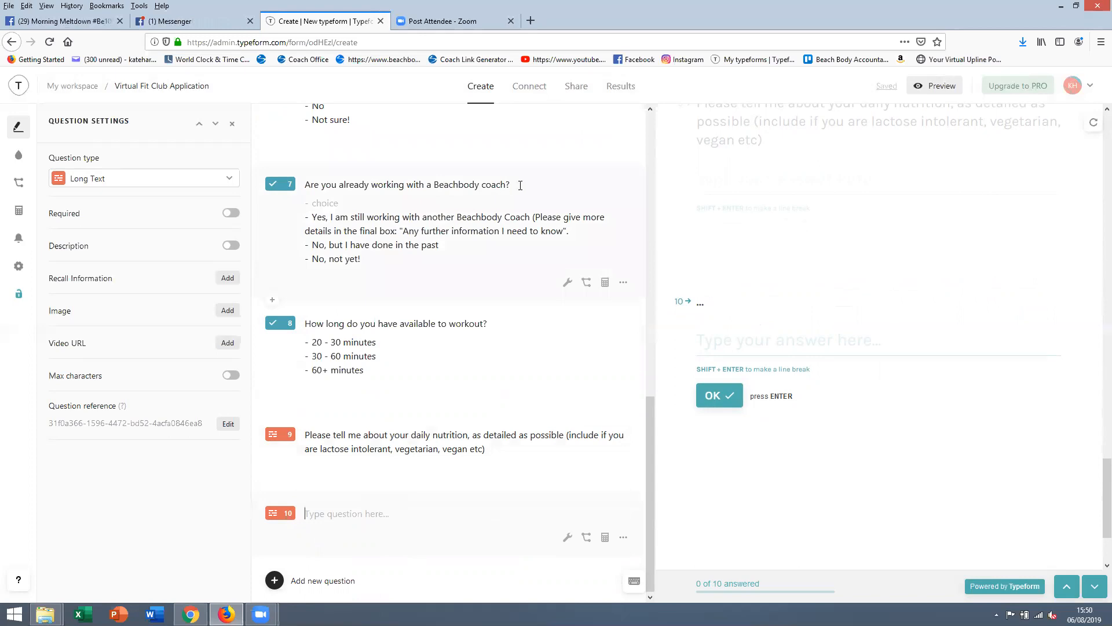
pyautogui.moveTo(306, 184); pyautogui.dragTo(519, 185)
pyautogui.hotkey('ctrl', 'c')
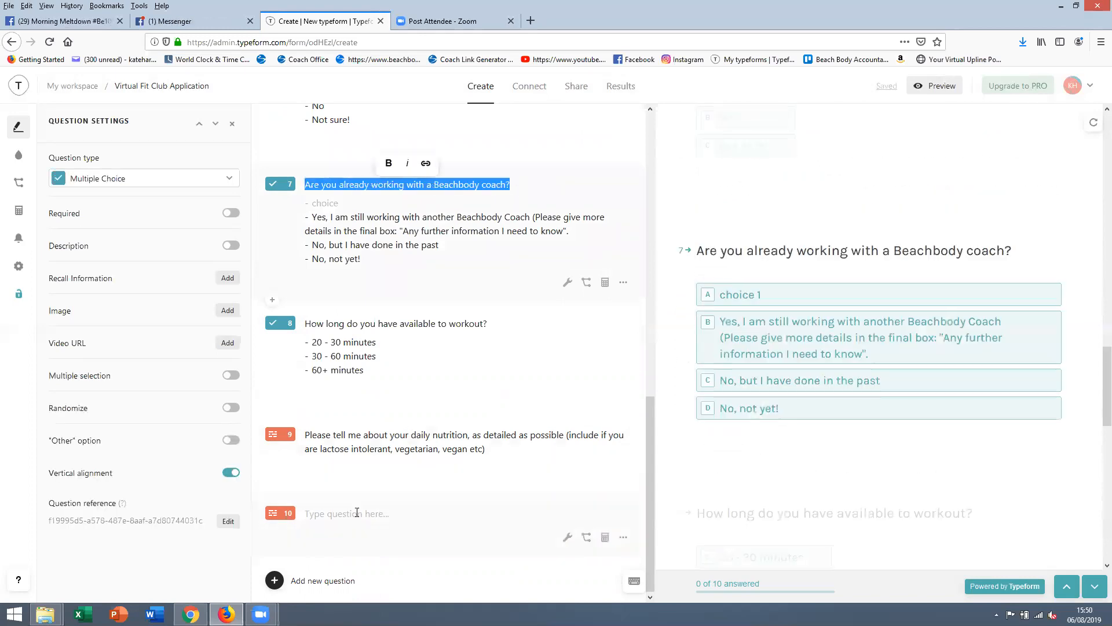
pyautogui.click(359, 514)
pyautogui.hotkey('ctrl', 'v')
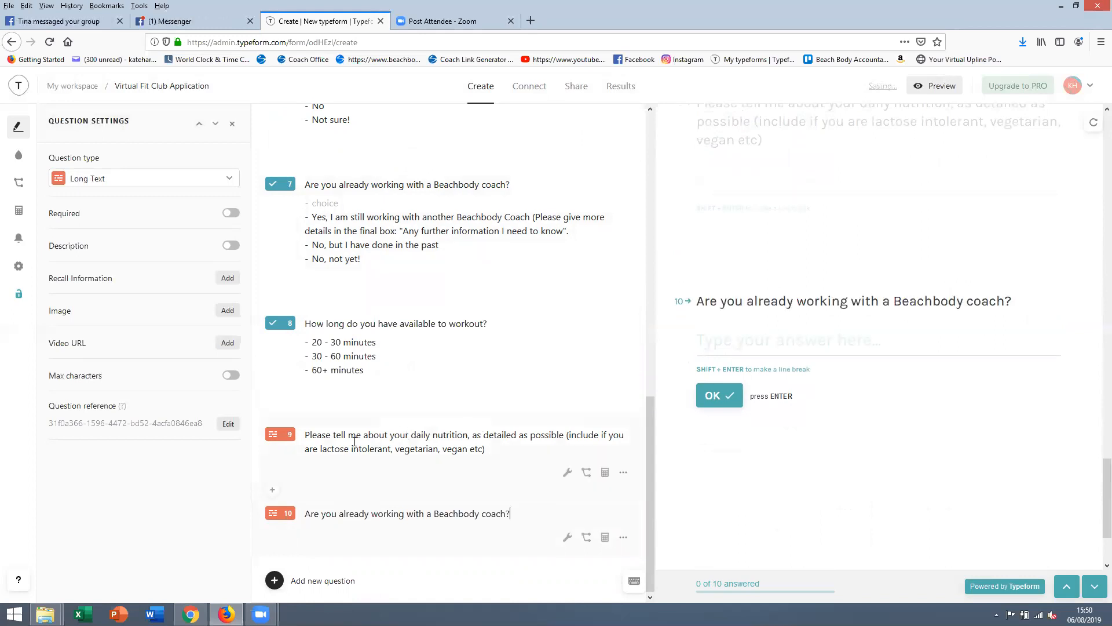
# - Copy the full nutrition question text and append it to the title of question 10, keeping question 9 as it was
pyautogui.moveTo(303, 437); pyautogui.dragTo(489, 462)
pyautogui.hotkey('ctrl', 'v')
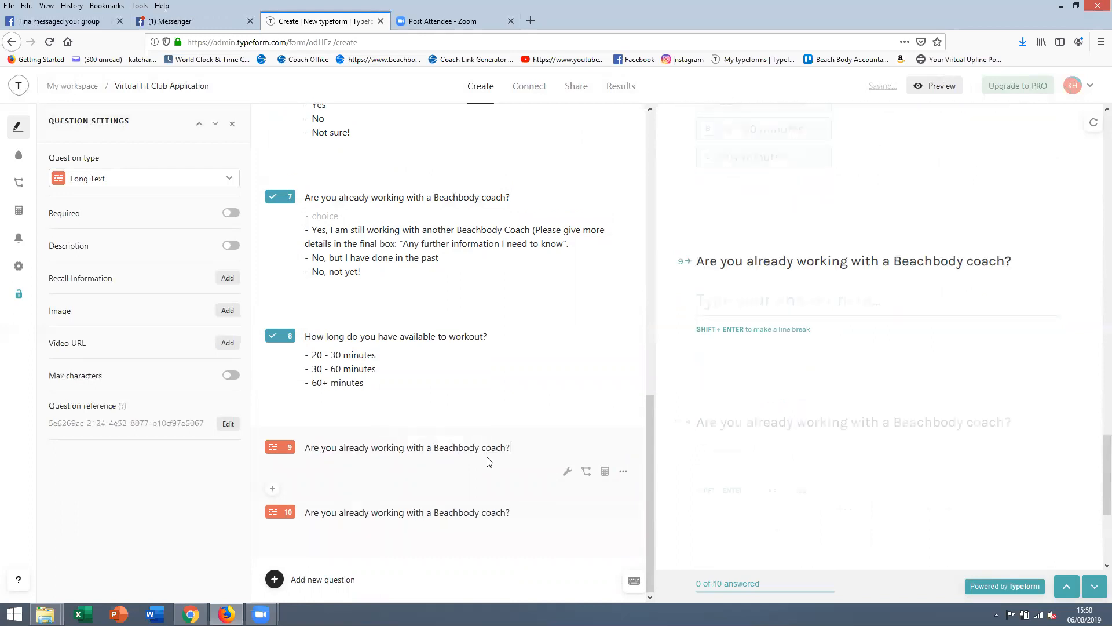
pyautogui.hotkey('ctrl', 'z')
pyautogui.hotkey('ctrl', 'c')
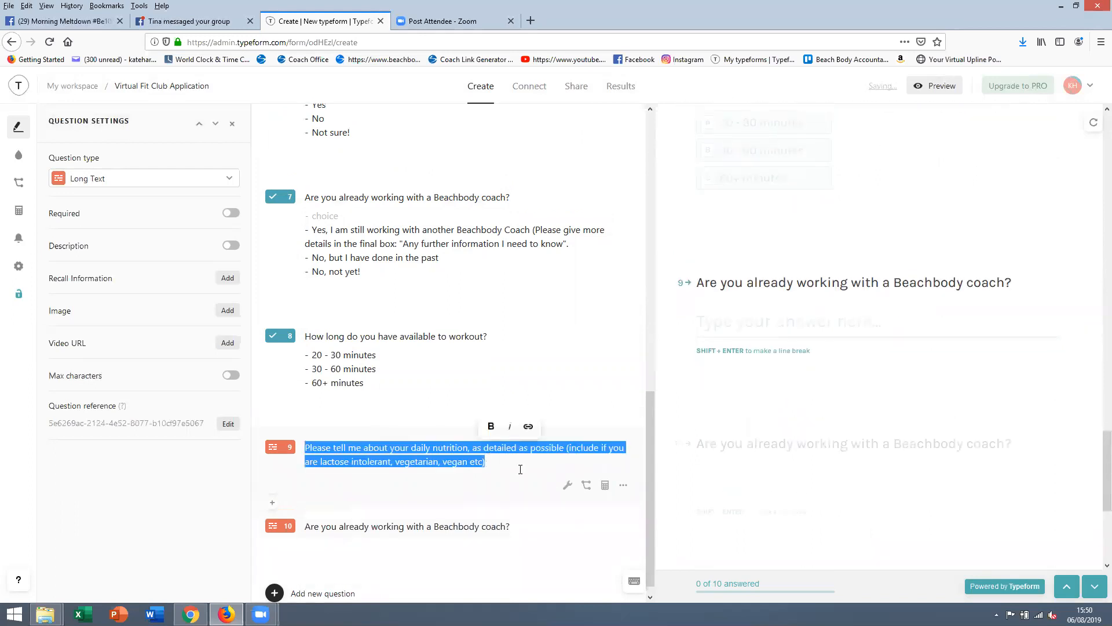
pyautogui.click(526, 528)
pyautogui.tripleClick(526, 528)
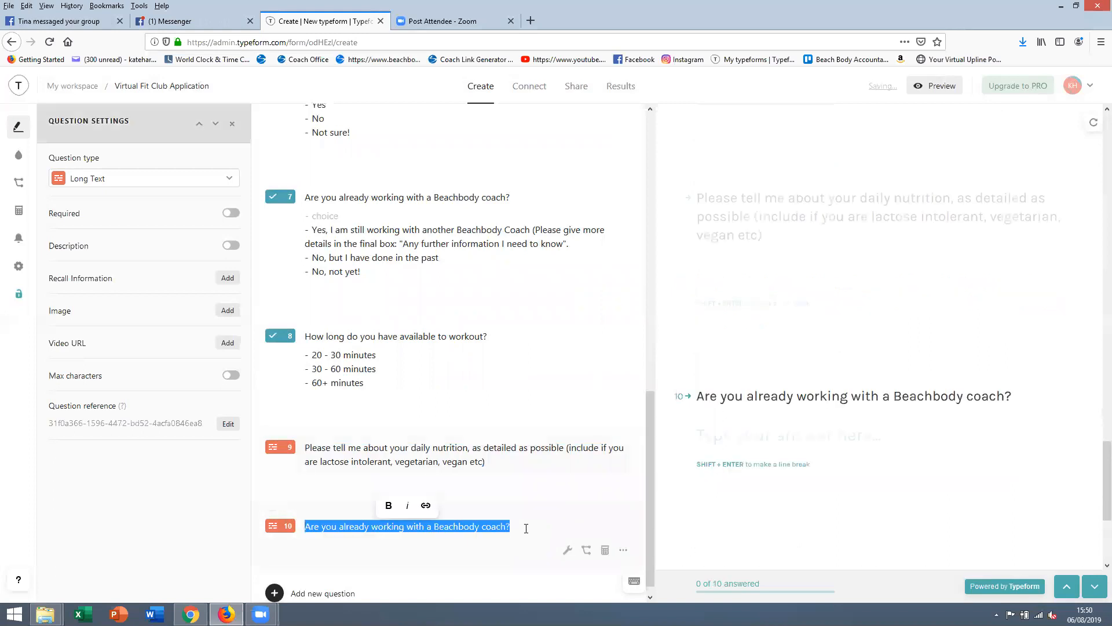
pyautogui.click(526, 528)
pyautogui.hotkey('ctrl', 'v')
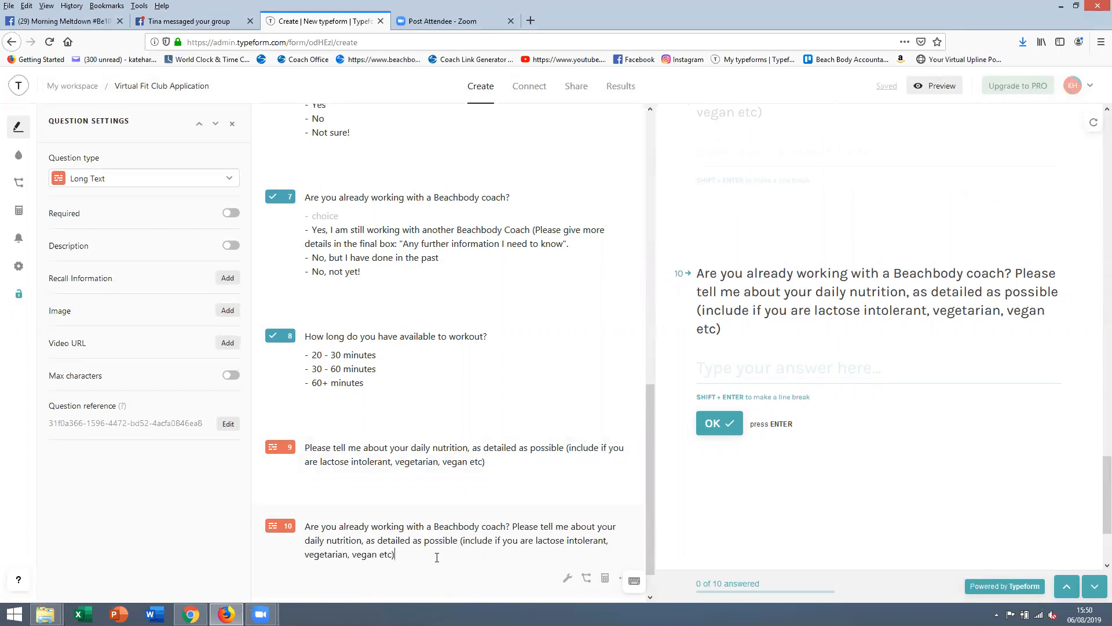
# - Append ". What are your current fitness goals? What are your main struggles right now?" to question 10
pyautogui.write('What are your c')
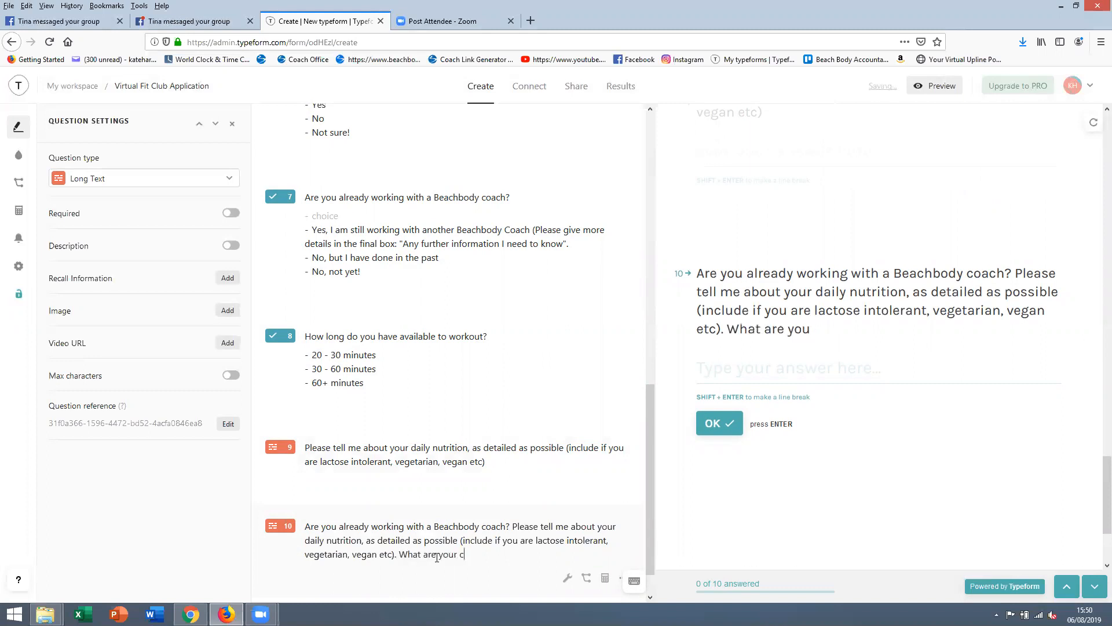
pyautogui.press('BackSpace')
pyautogui.write('r current fitness goals')
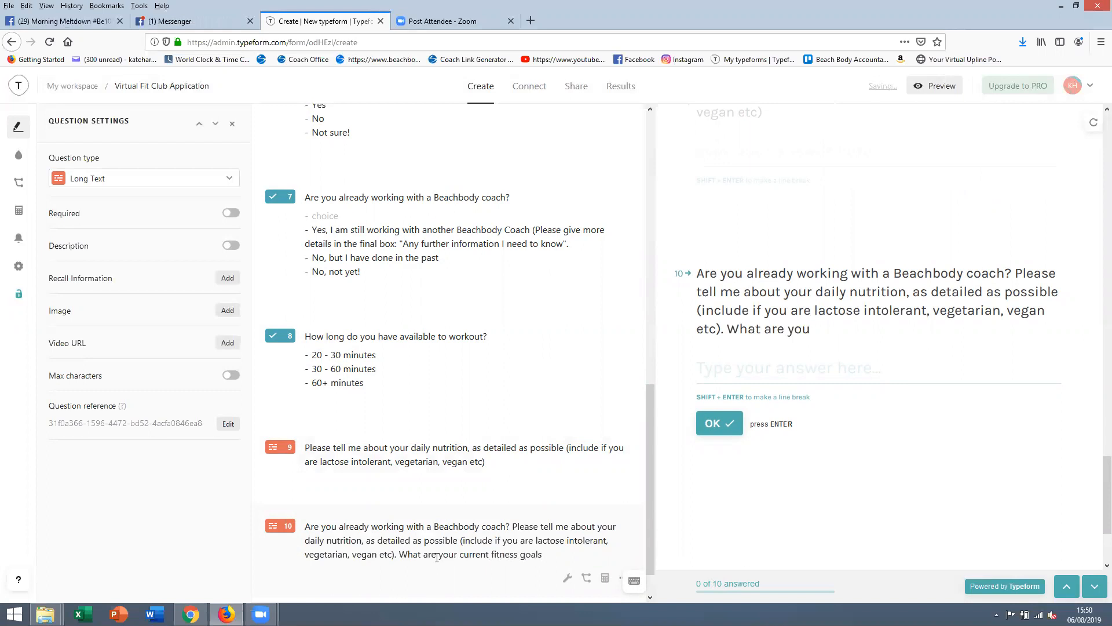
pyautogui.write('? What are ')
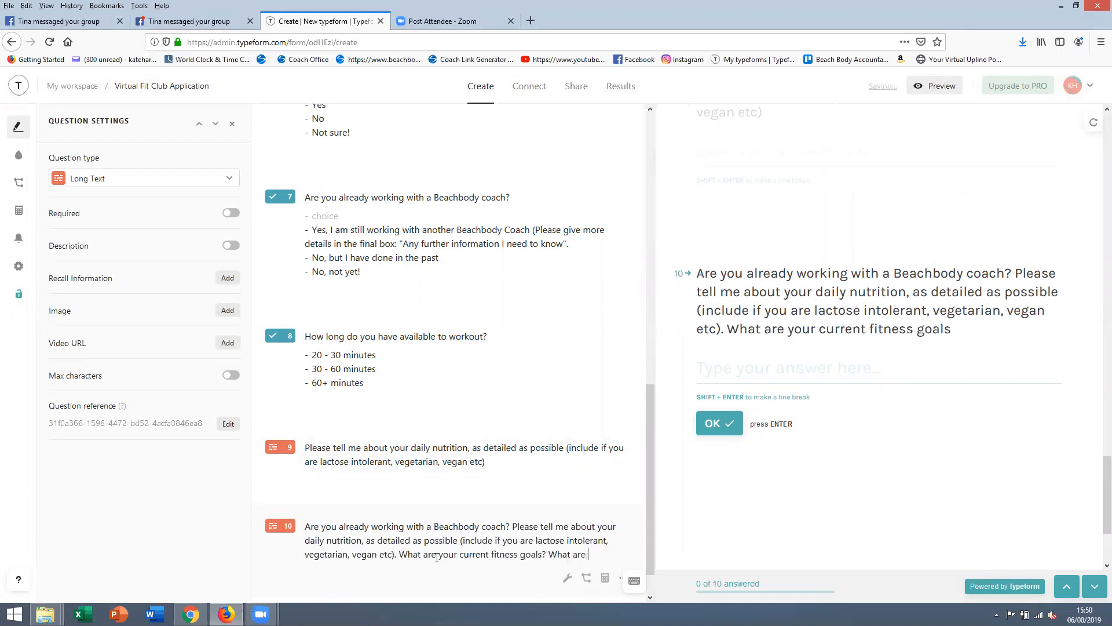
pyautogui.write('your main ')
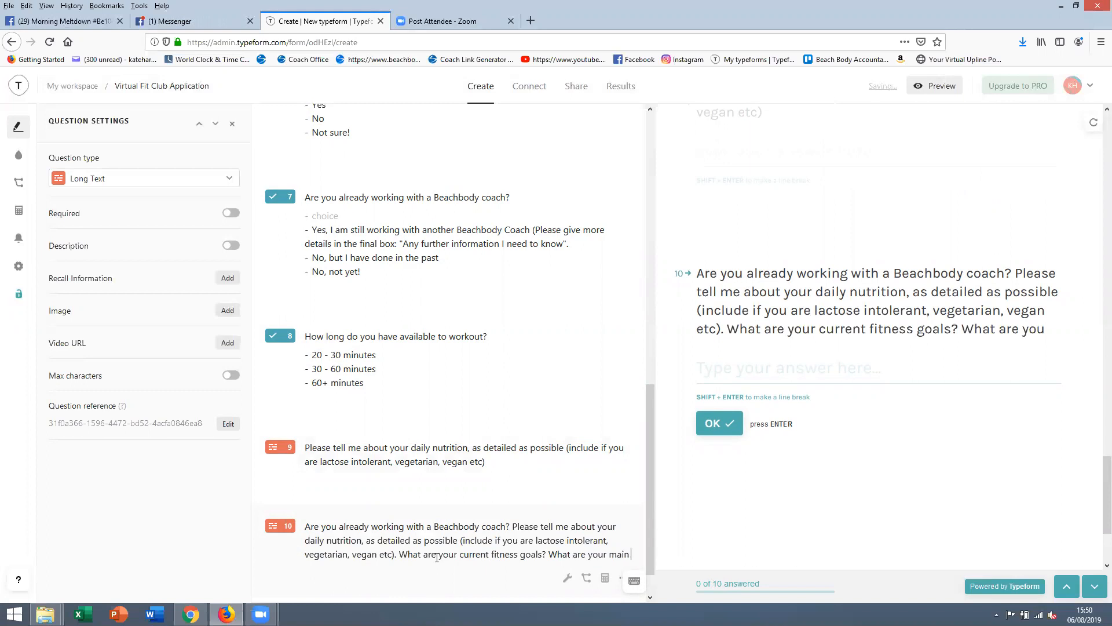
pyautogui.write('struggles right now?')
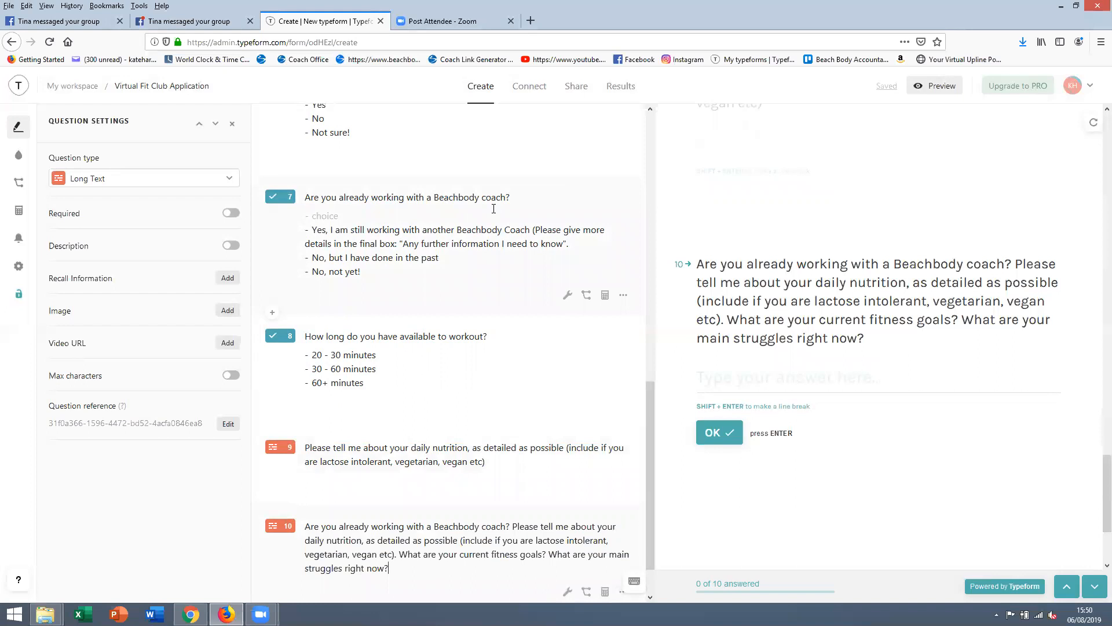
# - Replace the title of question 7 with "What are you currently doing for your fitness and what results are you getting?"
pyautogui.moveTo(345, 199); pyautogui.dragTo(536, 199)
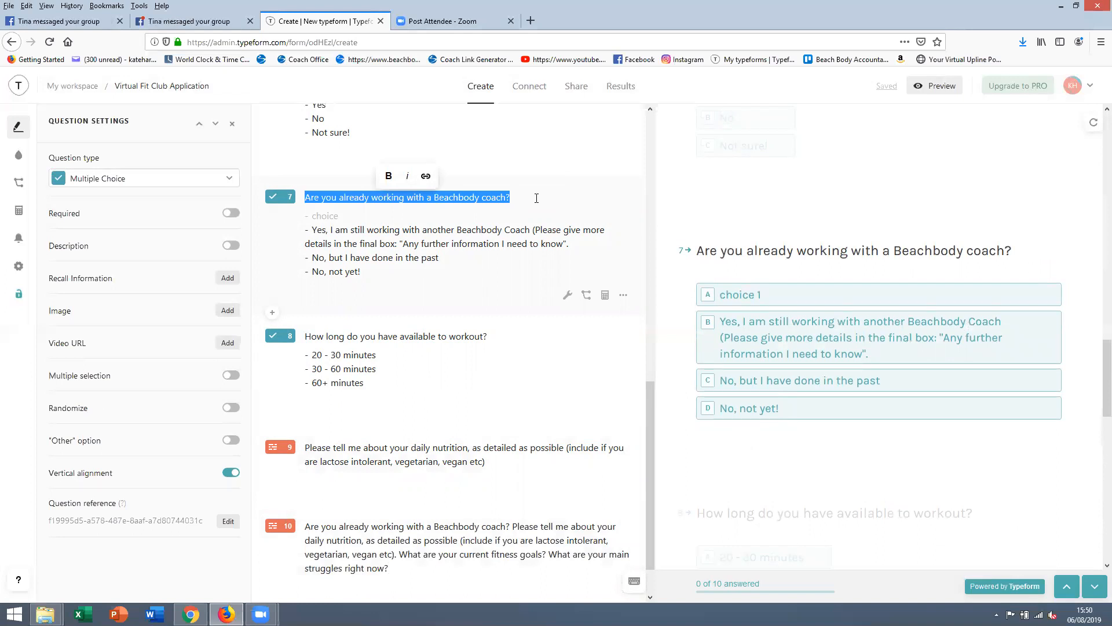
pyautogui.write('What are you currently doing for your fitness')
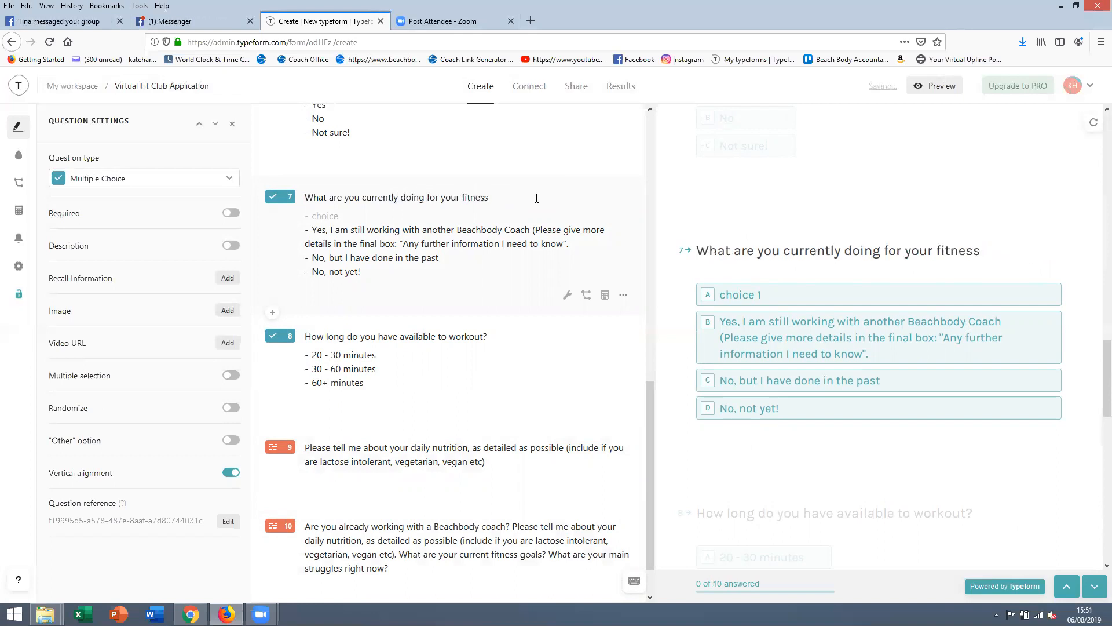
pyautogui.write(' and what results are you getting?')
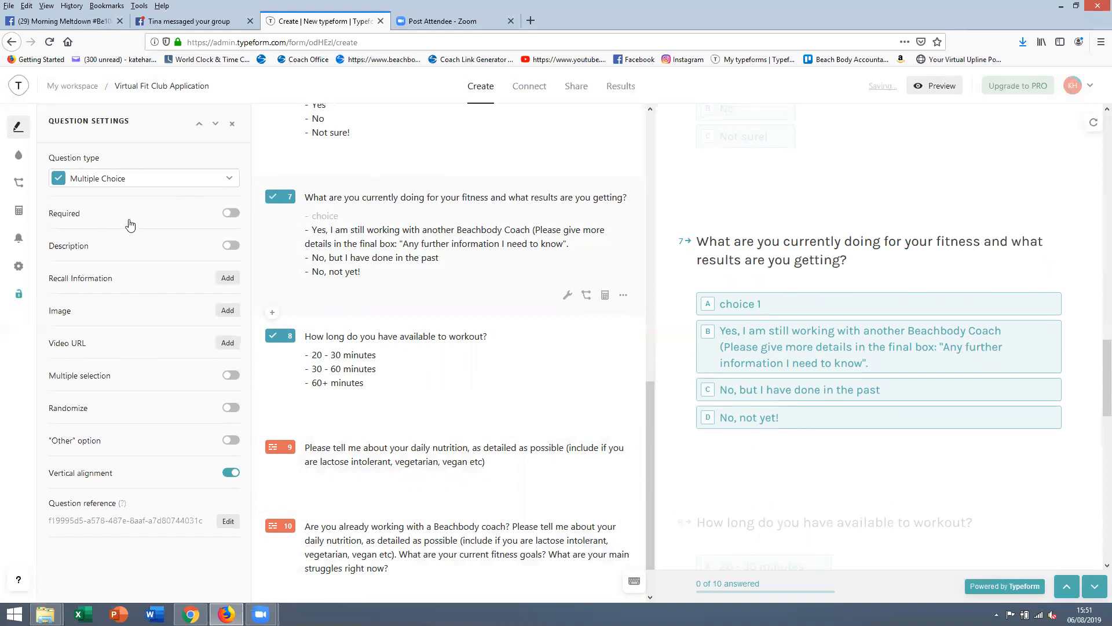
# - Change question 7 from Multiple Choice to Long Text and make it required
pyautogui.click(136, 180)
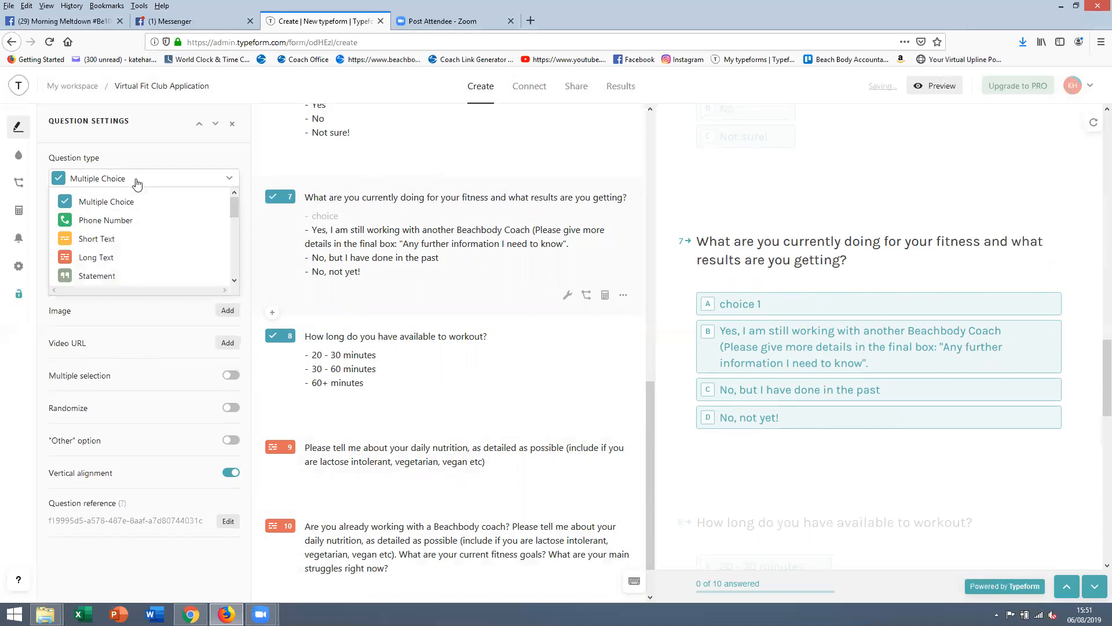
pyautogui.click(98, 258)
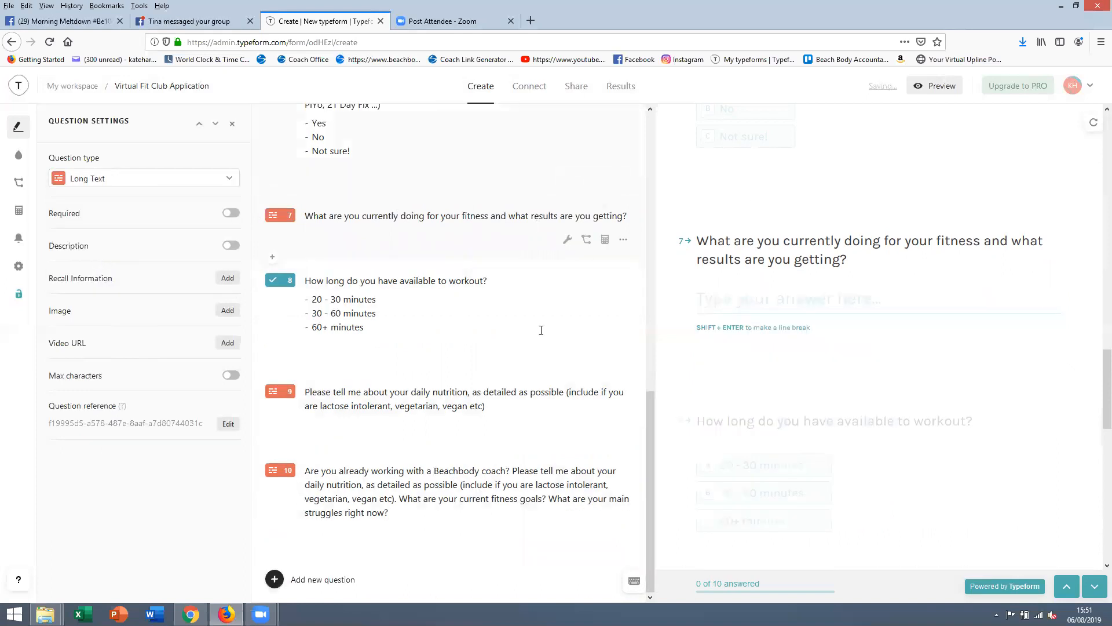
pyautogui.click(233, 214)
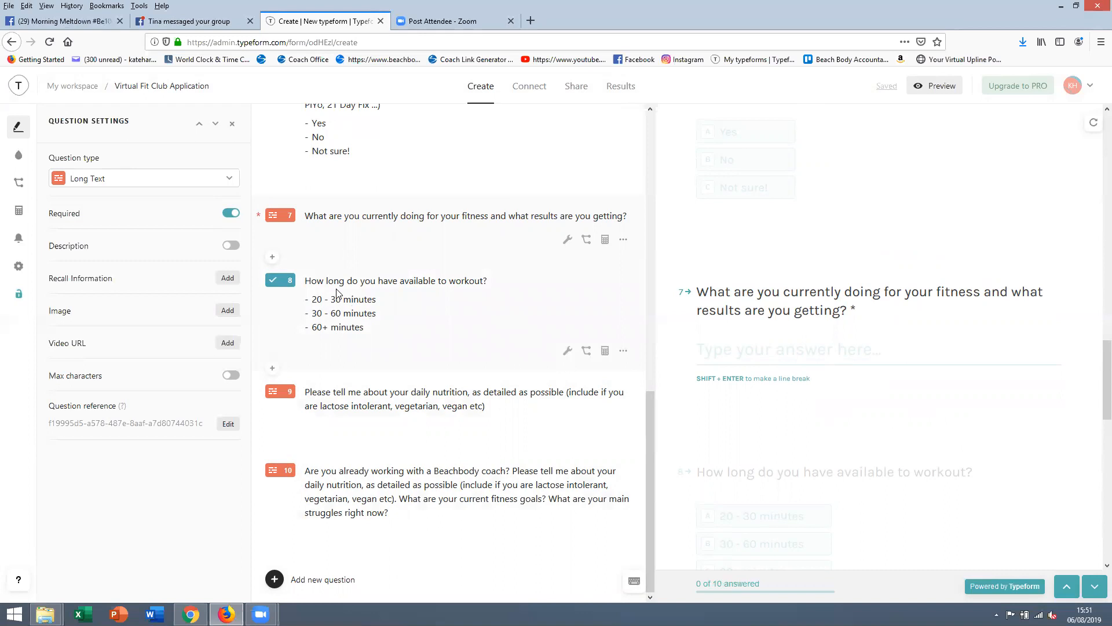
# - Make question 8 about available workout time required
pyautogui.click(339, 295)
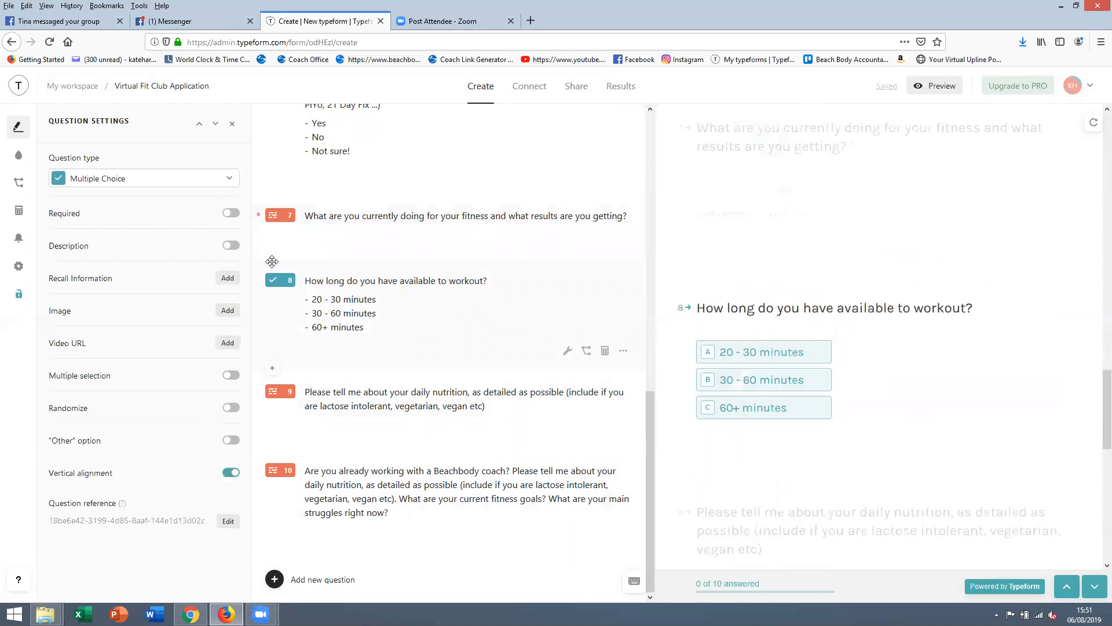
pyautogui.click(230, 213)
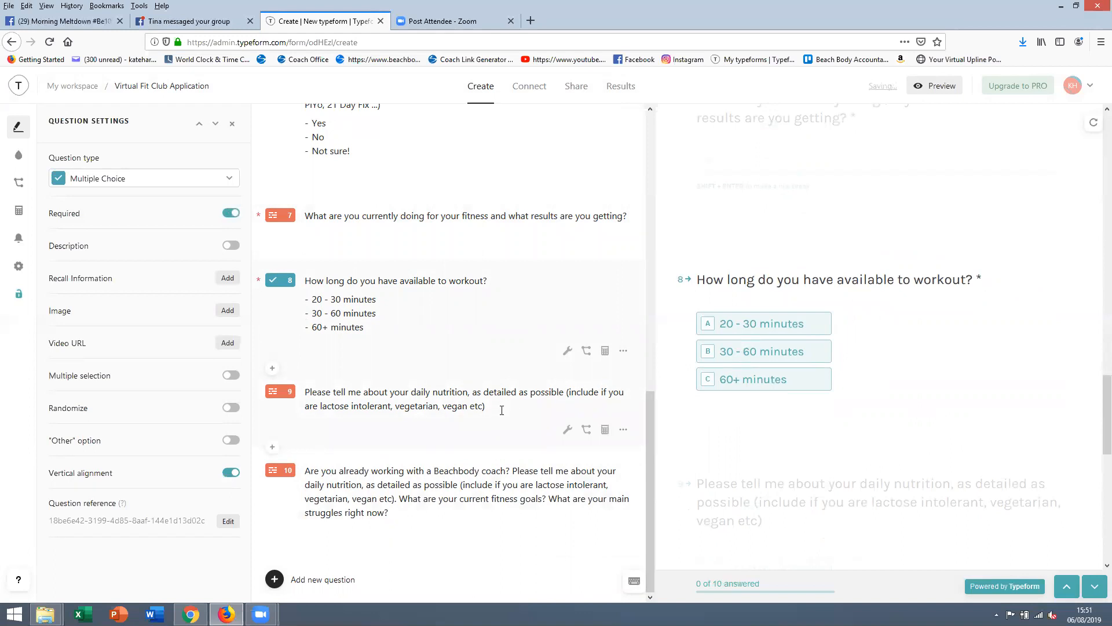
# - Replace question 9's title with "Current struggles (check all that apply)" and change its type to Multiple Choice
pyautogui.moveTo(306, 391); pyautogui.dragTo(503, 402)
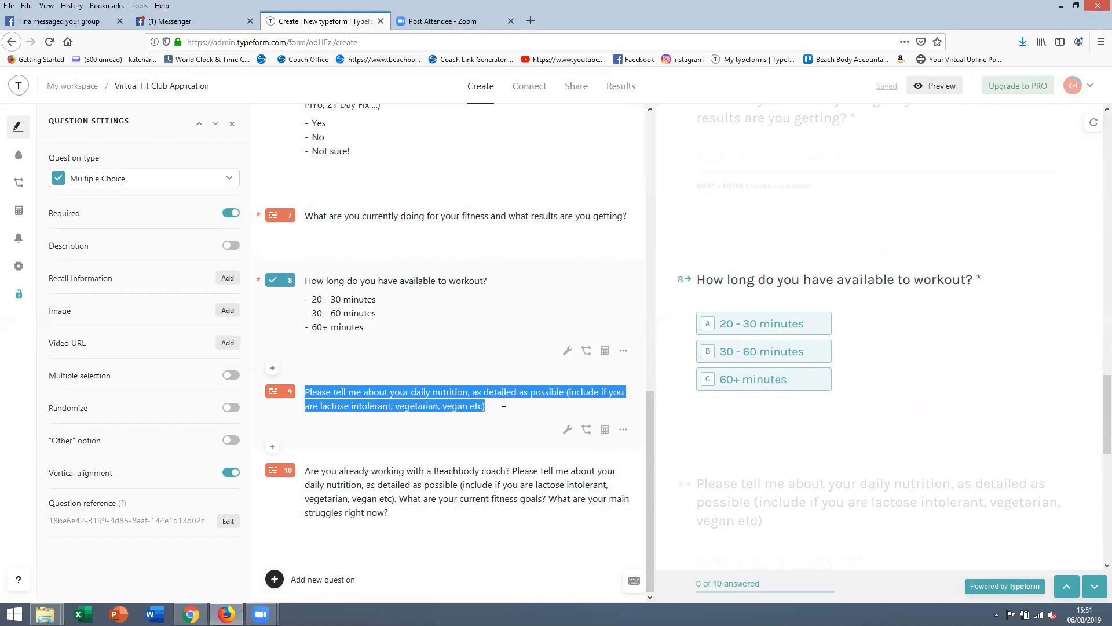
pyautogui.moveTo(504, 402); pyautogui.dragTo(504, 402)
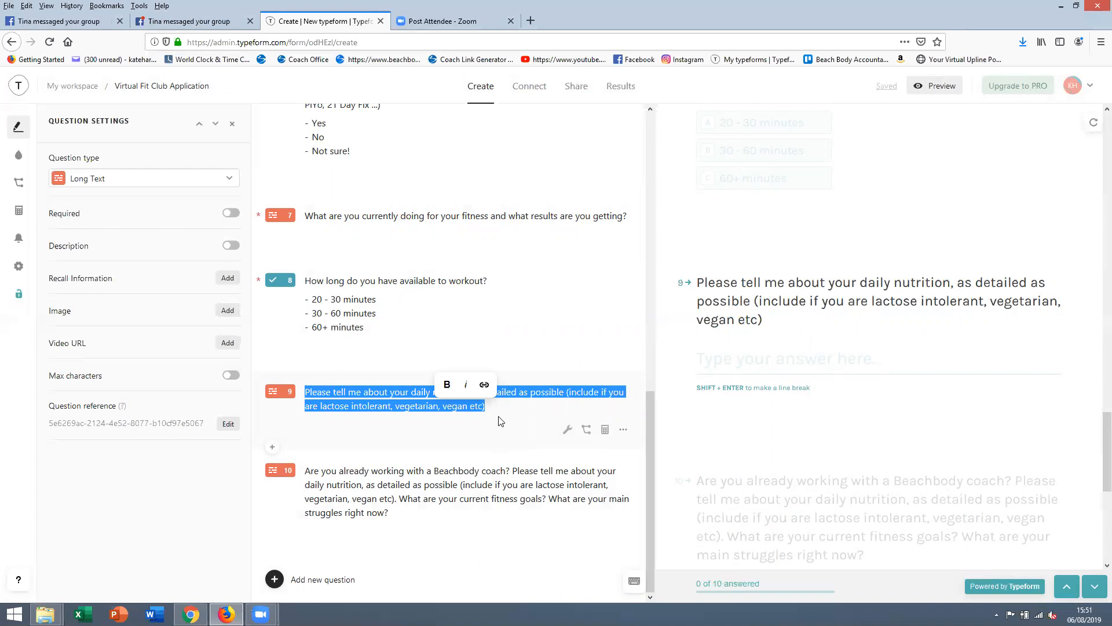
pyautogui.write('Currentl')
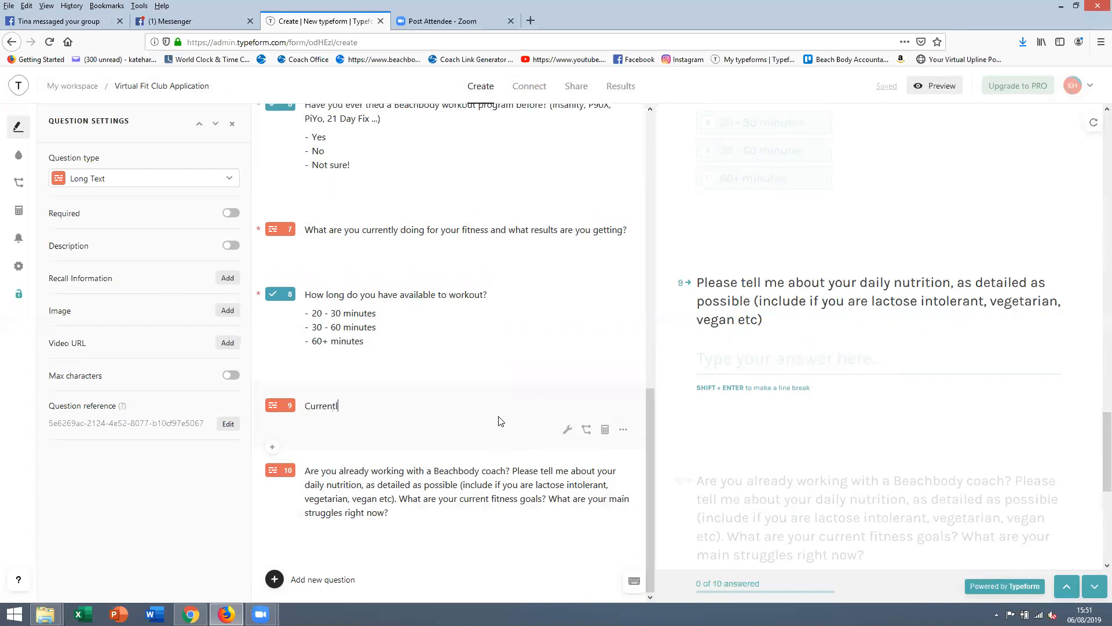
pyautogui.press('BackSpace')
pyautogui.write(' stru')
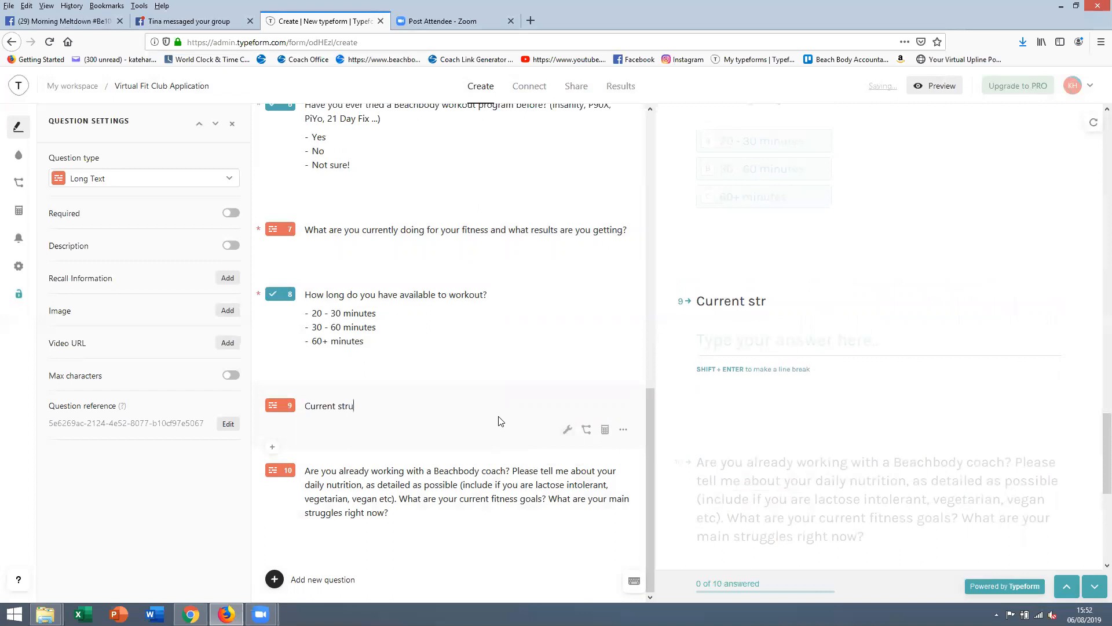
pyautogui.write('ggles')
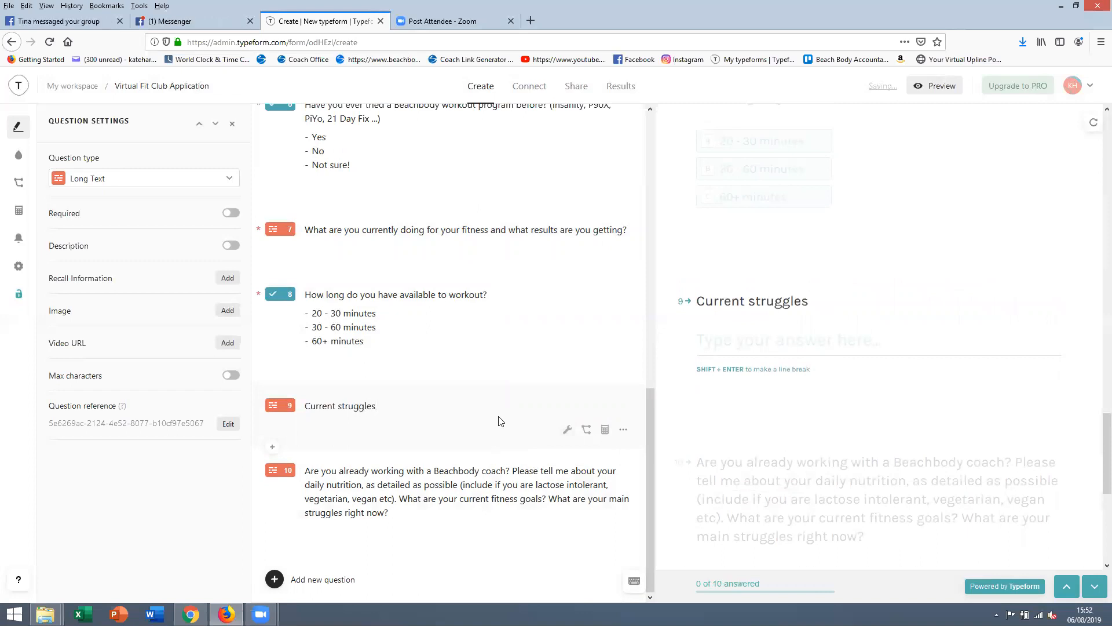
pyautogui.write(' (')
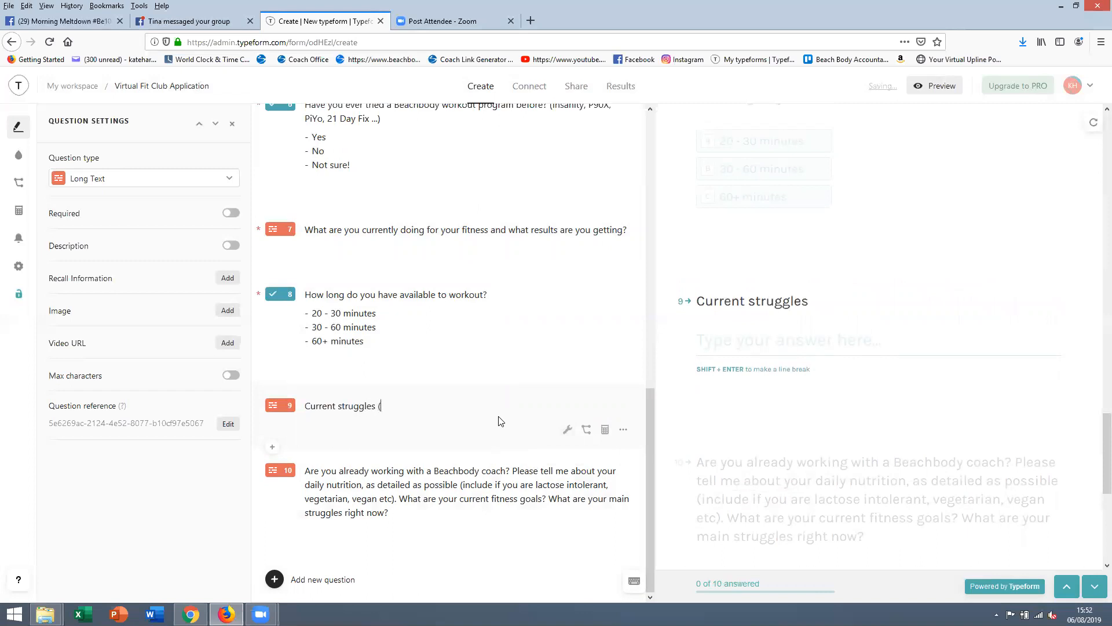
pyautogui.write('check all that apply)')
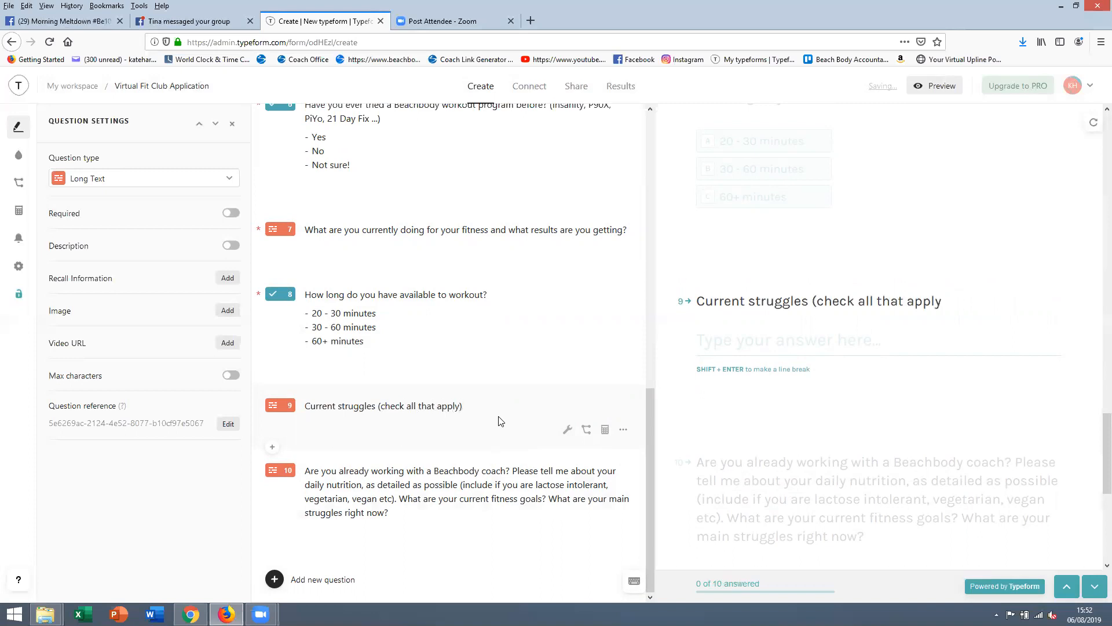
pyautogui.click(183, 187)
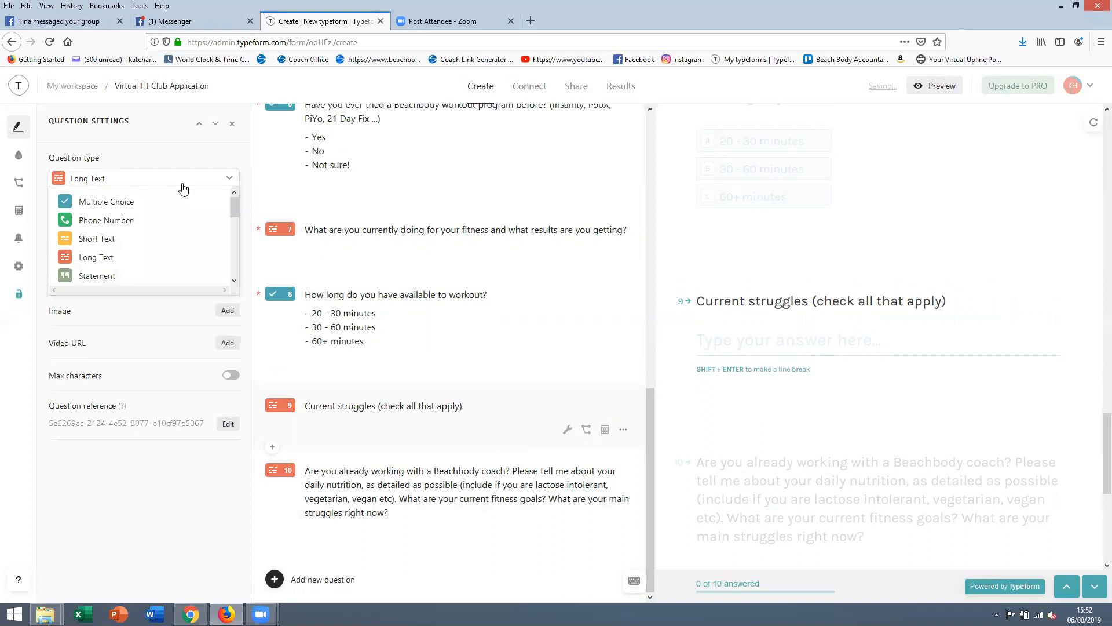
pyautogui.click(95, 203)
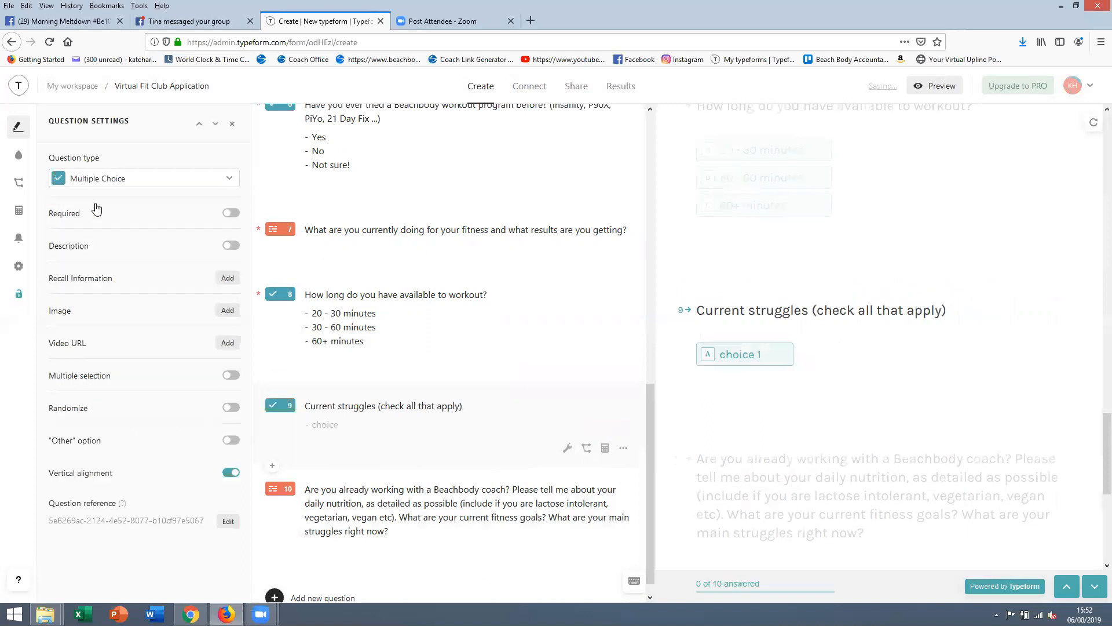
# - Enter "Sugar cravings", "Accountability" and "Portion control" as the first three choices of question 9
pyautogui.click(328, 418)
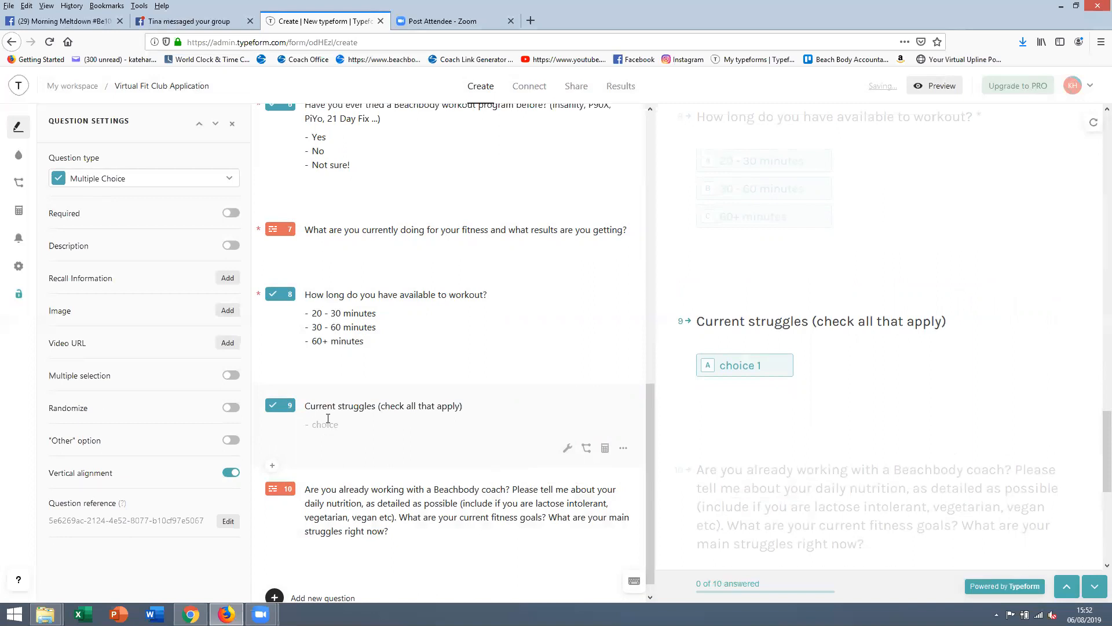
pyautogui.write('CSugar cravings')
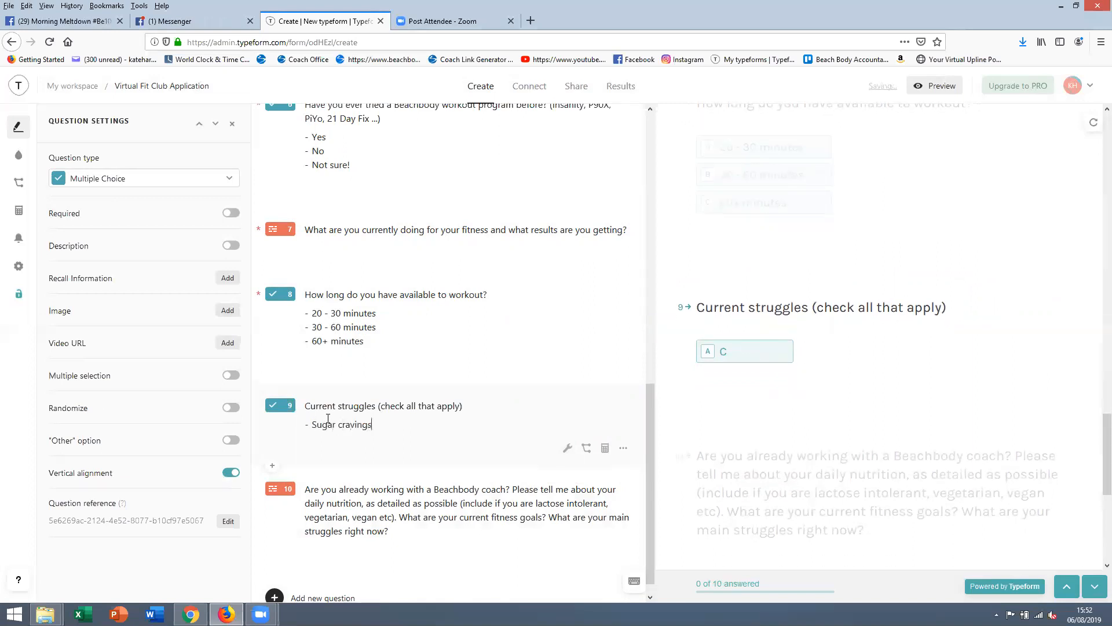
pyautogui.press('Return')
pyautogui.write('Accountability]')
pyautogui.press('BackSpace')
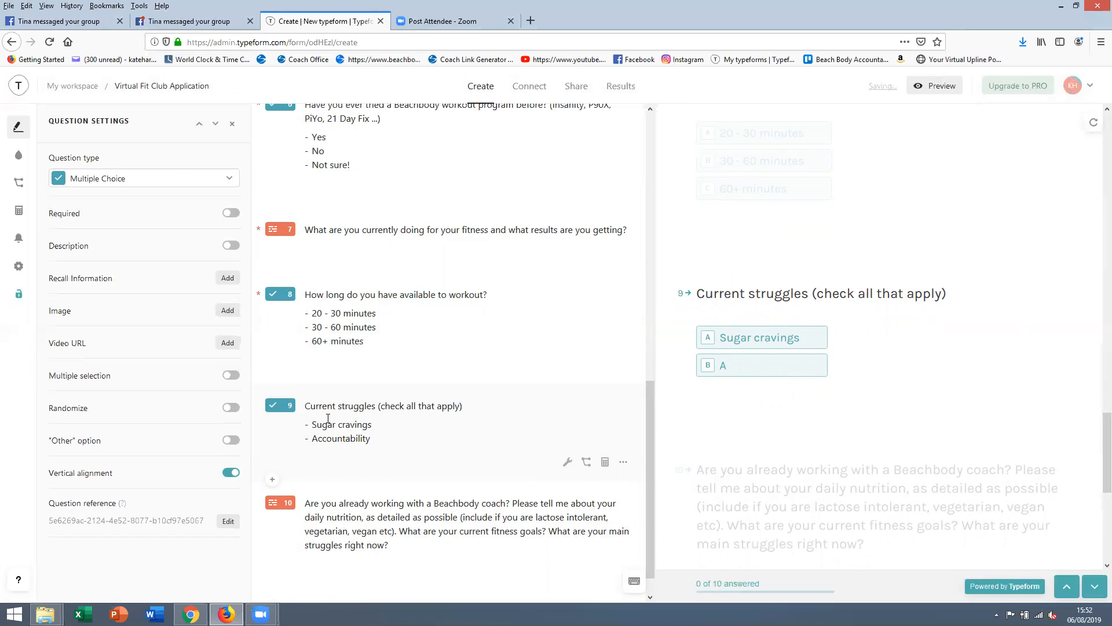
pyautogui.press('Return')
pyautogui.write('Portion control')
pyautogui.press('Return')
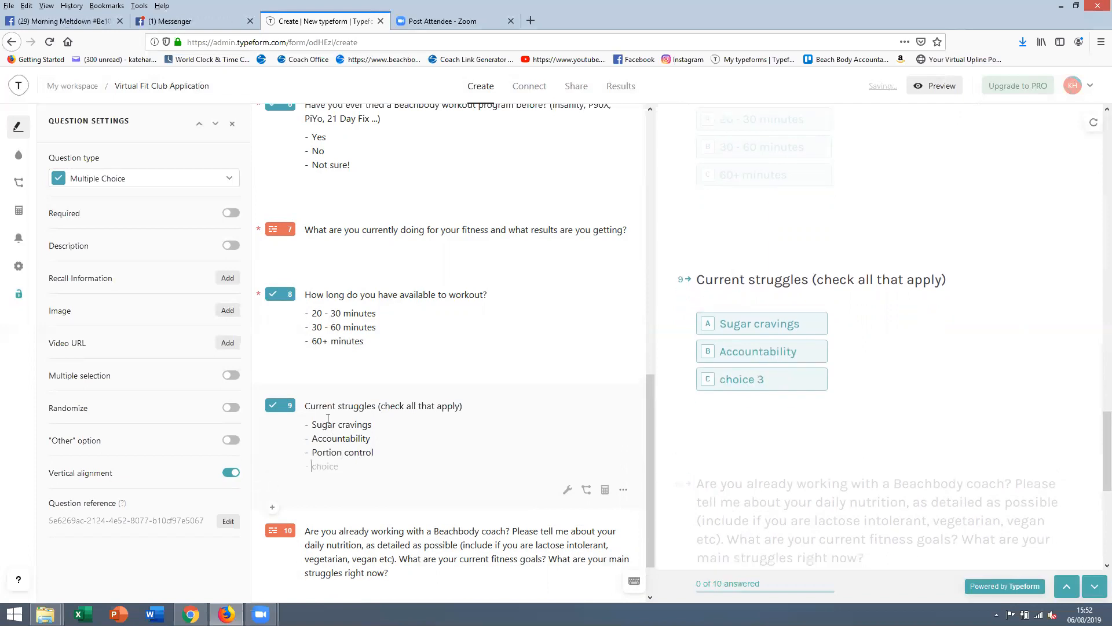
# - Add the choices "Commitment", "Emotional eating", "Self-discipline", "Time" and "Money" to question 9
pyautogui.write('Commitment')
pyautogui.press('Return')
pyautogui.write('Emotional eating')
pyautogui.press('Return')
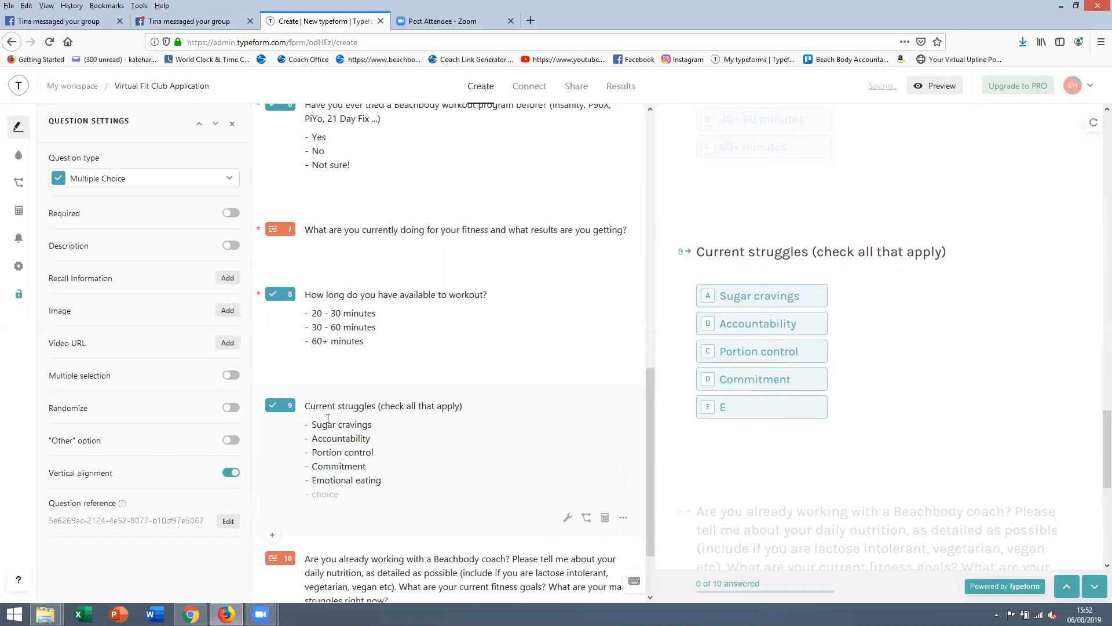
pyautogui.write('Self-discipline')
pyautogui.press('Return')
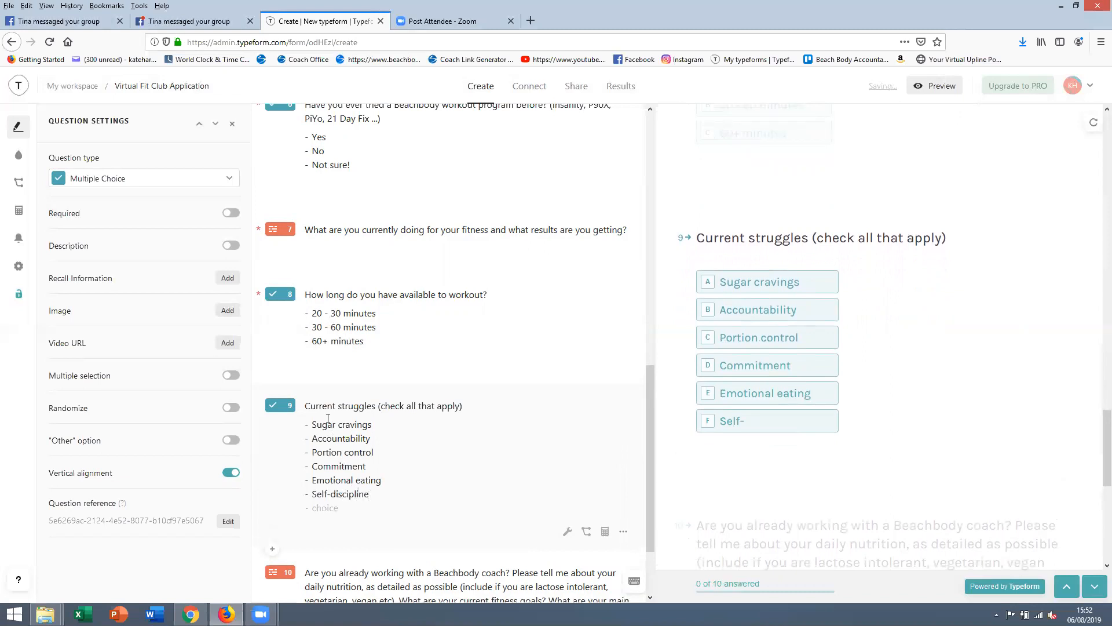
pyautogui.write('Time')
pyautogui.press('Return')
pyautogui.write('Money')
pyautogui.press('Return')
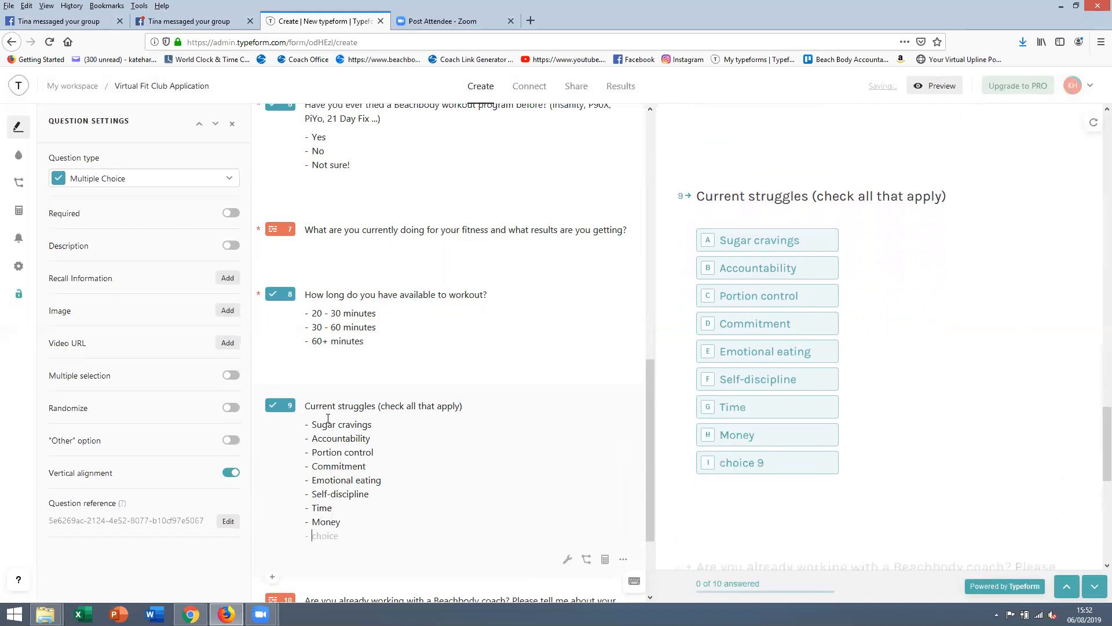
# - Add the choices "Don't eat enough veggies" and "Don't understand what macros to eat at which meal" to question 9
pyautogui.write("Don'")
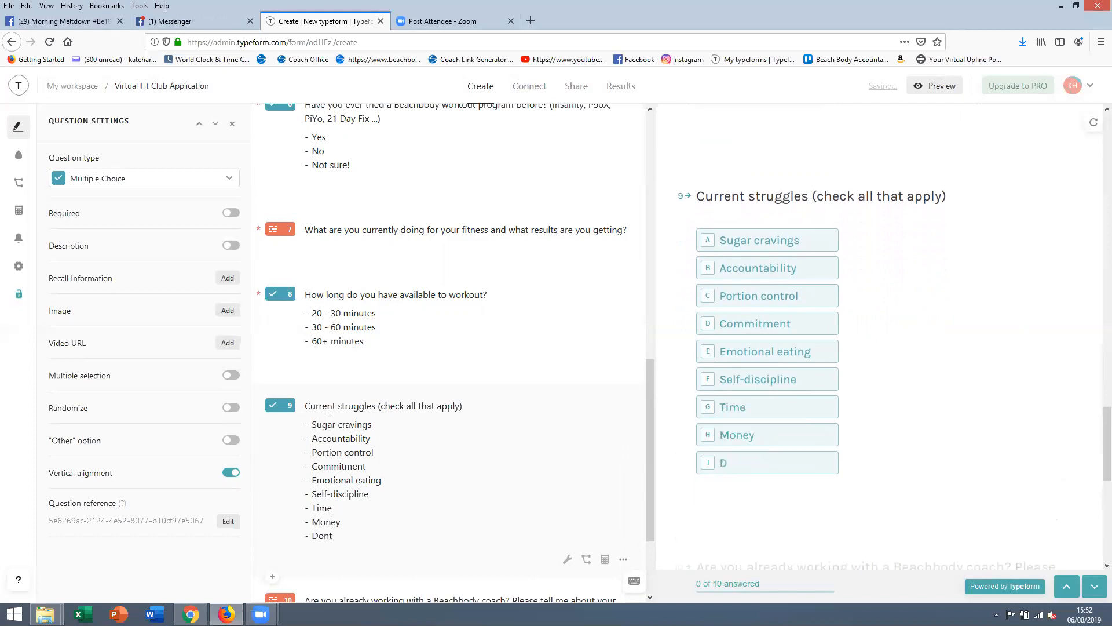
pyautogui.write('t eat enough veggies')
pyautogui.press('Return')
pyautogui.write("Don't und")
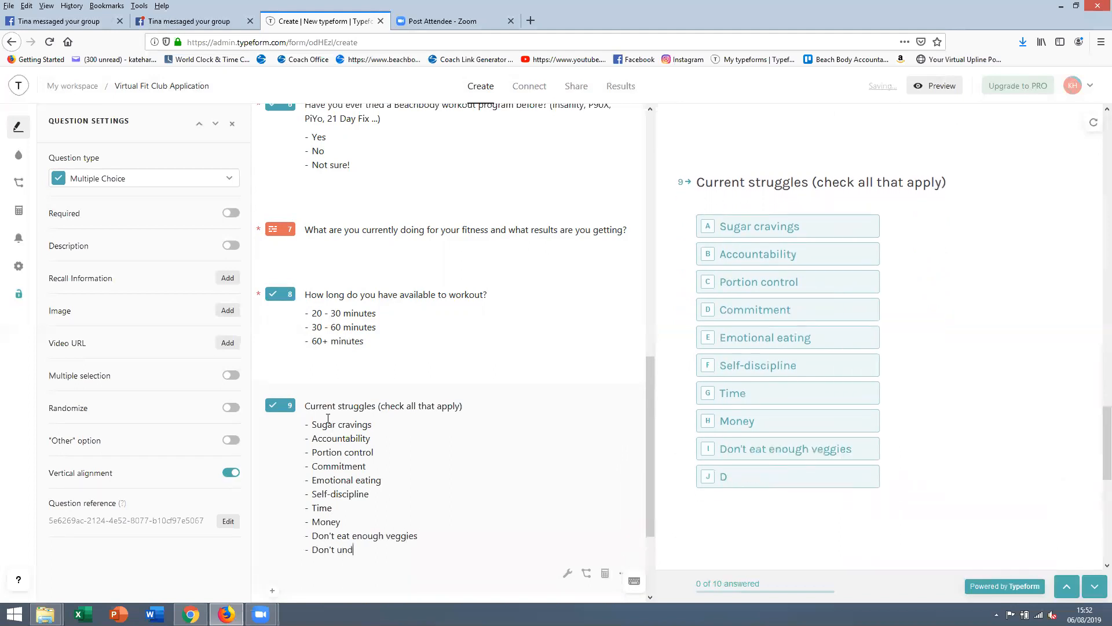
pyautogui.write('erstand how to p')
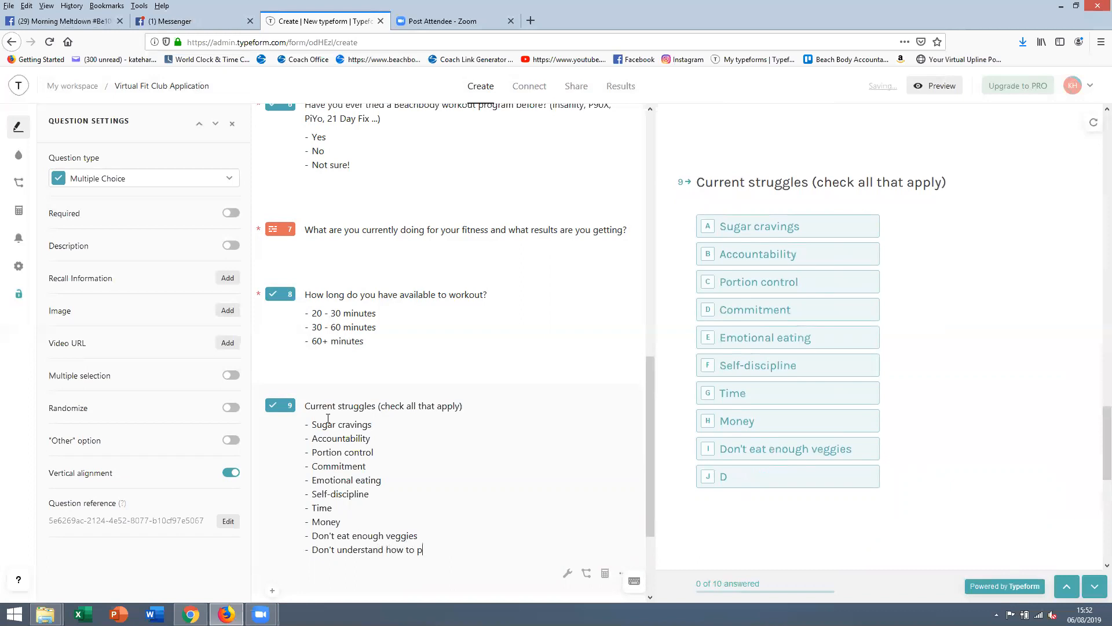
pyautogui.write('ortion m')
pyautogui.press('BackSpace')
pyautogui.press('BackSpace')
pyautogui.press('BackSpace')
pyautogui.press('BackSpace')
pyautogui.press('BackSpace')
pyautogui.press('BackSpace')
pyautogui.press('BackSpace')
pyautogui.press('BackSpace')
pyautogui.press('BackSpace')
pyautogui.press('BackSpace')
pyautogui.press('BackSpace')
pyautogui.press('BackSpace')
pyautogui.press('BackSpace')
pyautogui.press('BackSpace')
pyautogui.press('BackSpace')
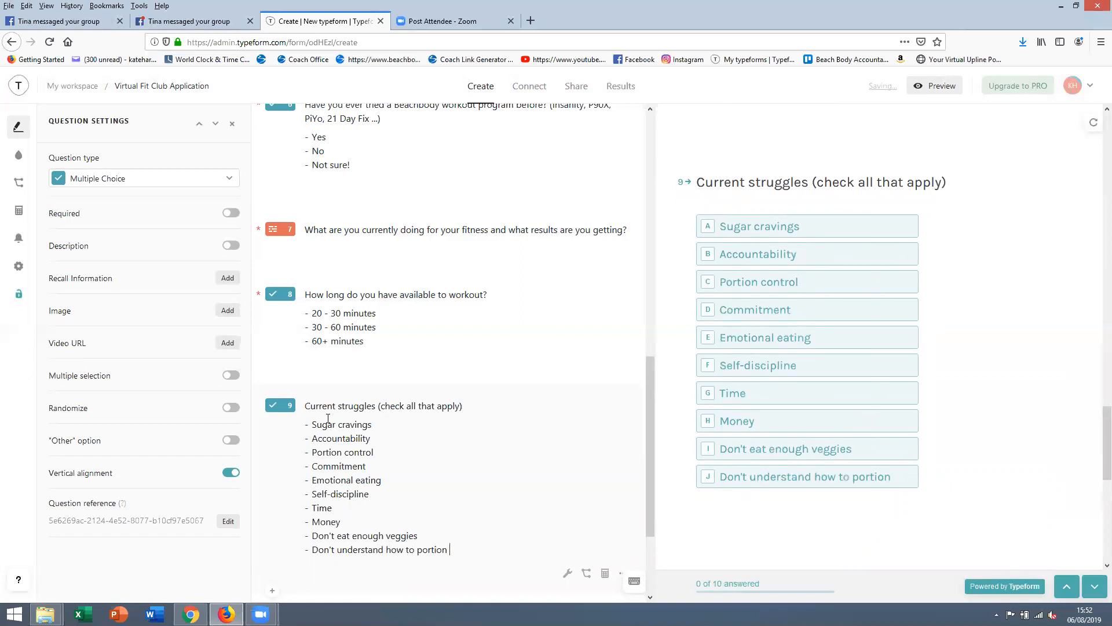
pyautogui.press('BackSpace')
pyautogui.write('w')
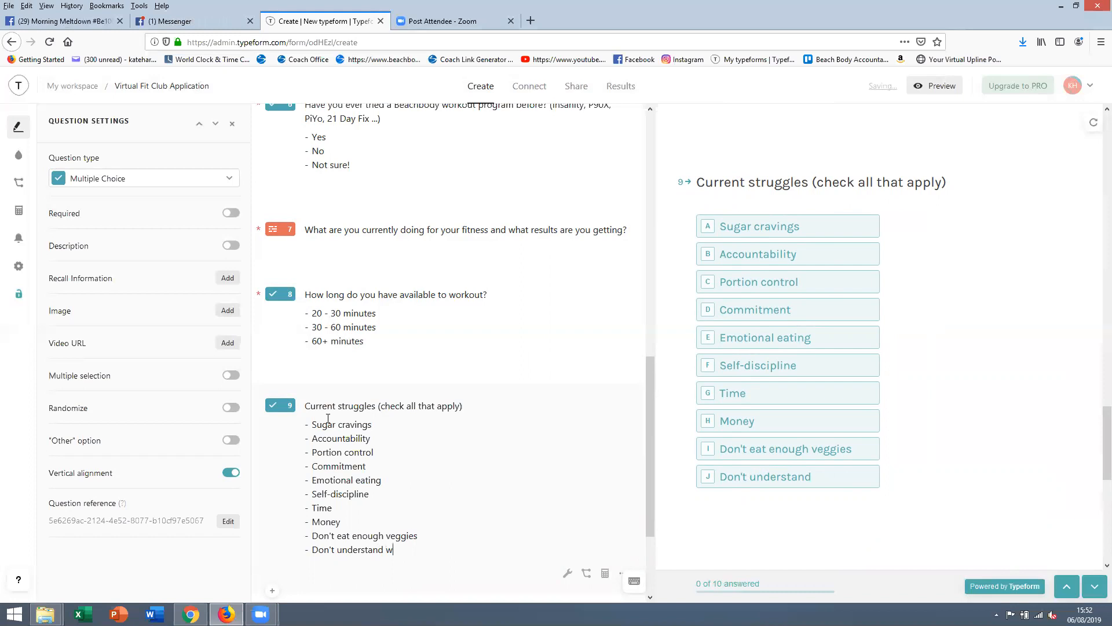
pyautogui.write('hat macros to eat when')
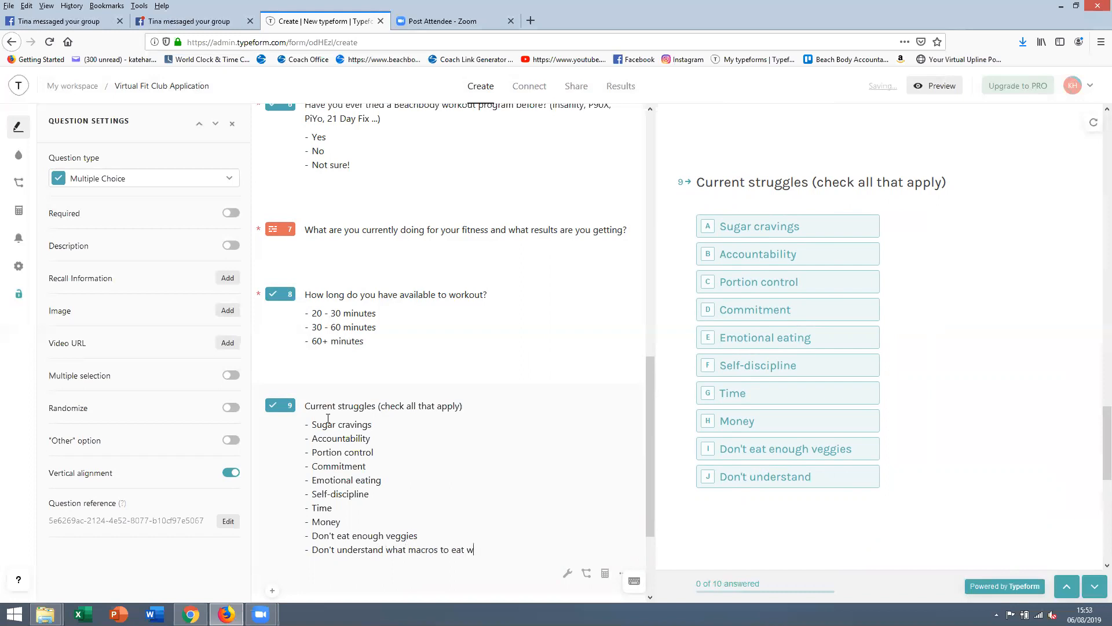
pyautogui.press('BackSpace')
pyautogui.press('BackSpace')
pyautogui.press('BackSpace')
pyautogui.write('at which meal')
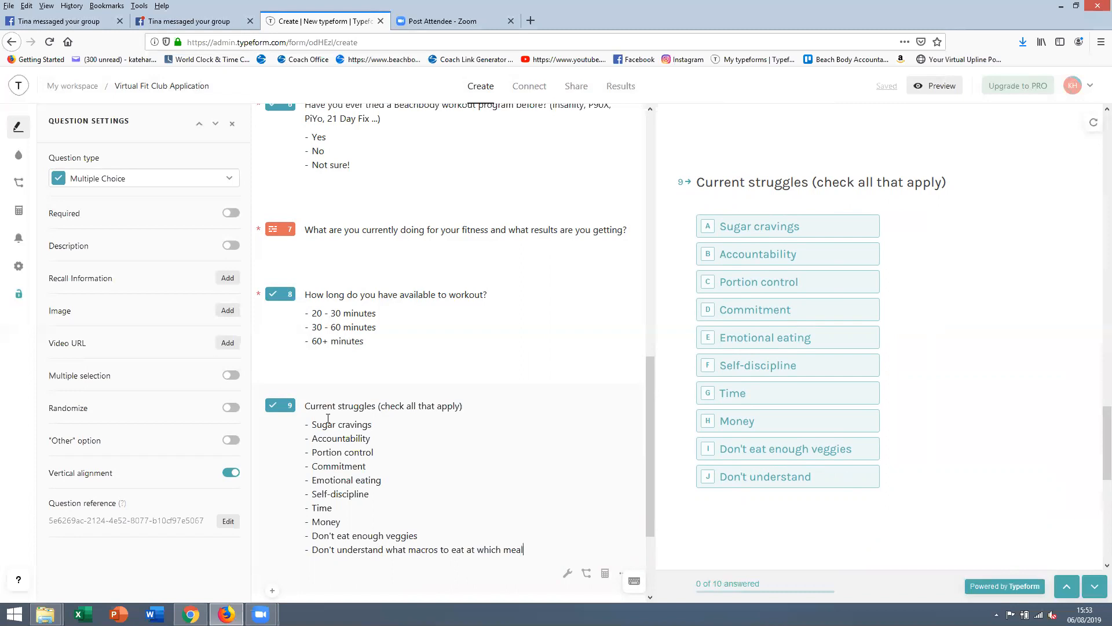
# - Finish question 9's choice list with "Low energy", "All of the above!" and "Other"
pyautogui.press('Return')
pyautogui.write('Low energy')
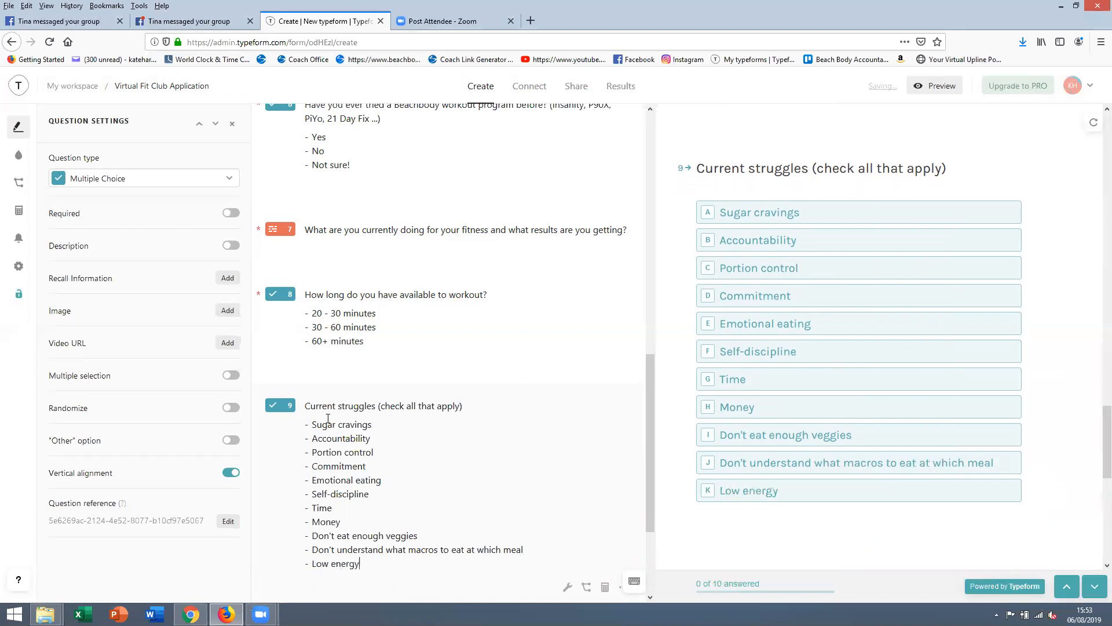
pyautogui.press('Return')
pyautogui.write('A')
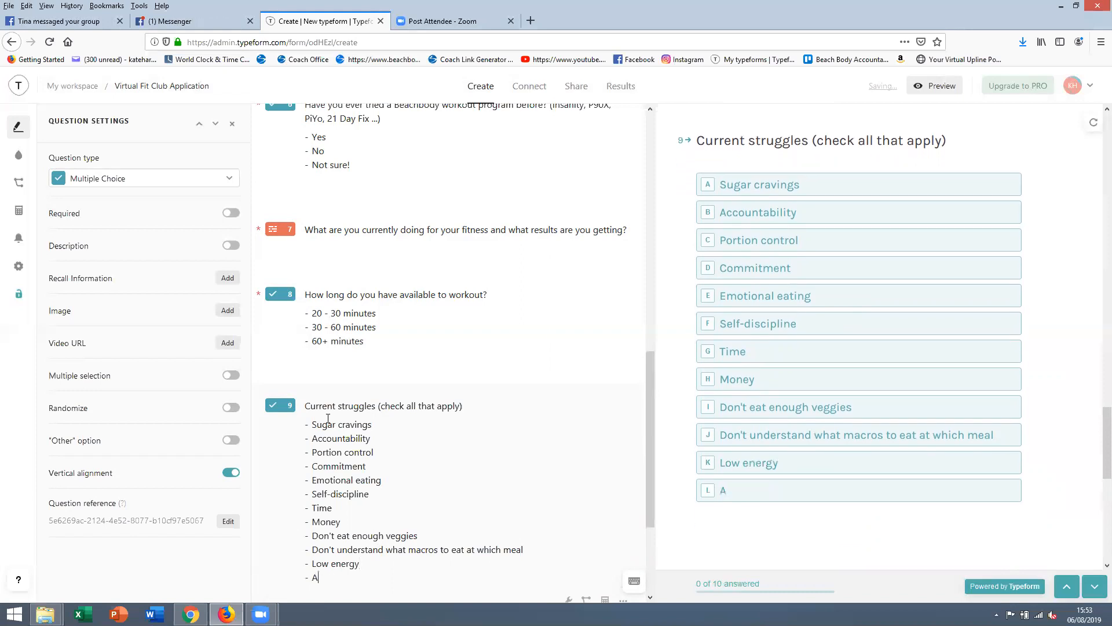
pyautogui.write('ll of the')
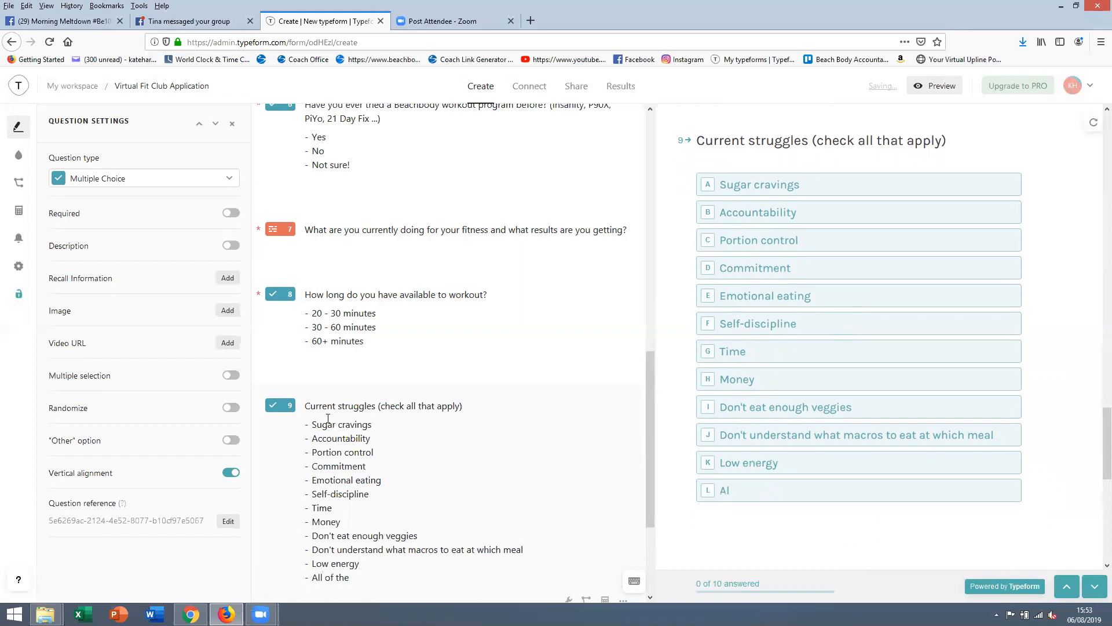
pyautogui.write(' above! Other')
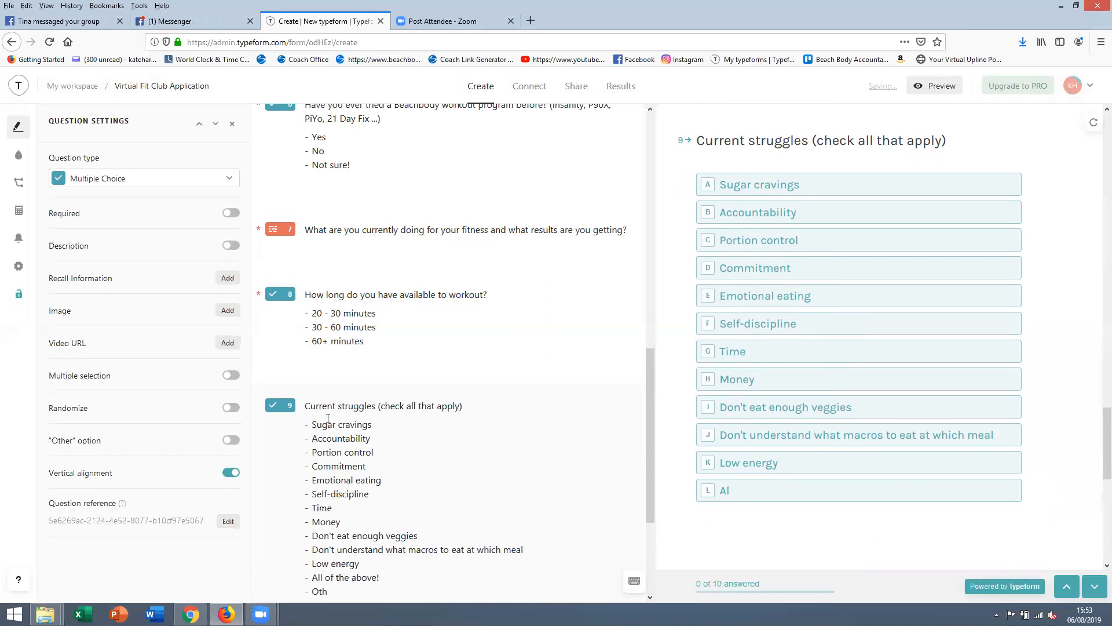
# - Append "Anything else you think I need to know?" to the end of question 10's title
pyautogui.scroll(-3, 328, 454)
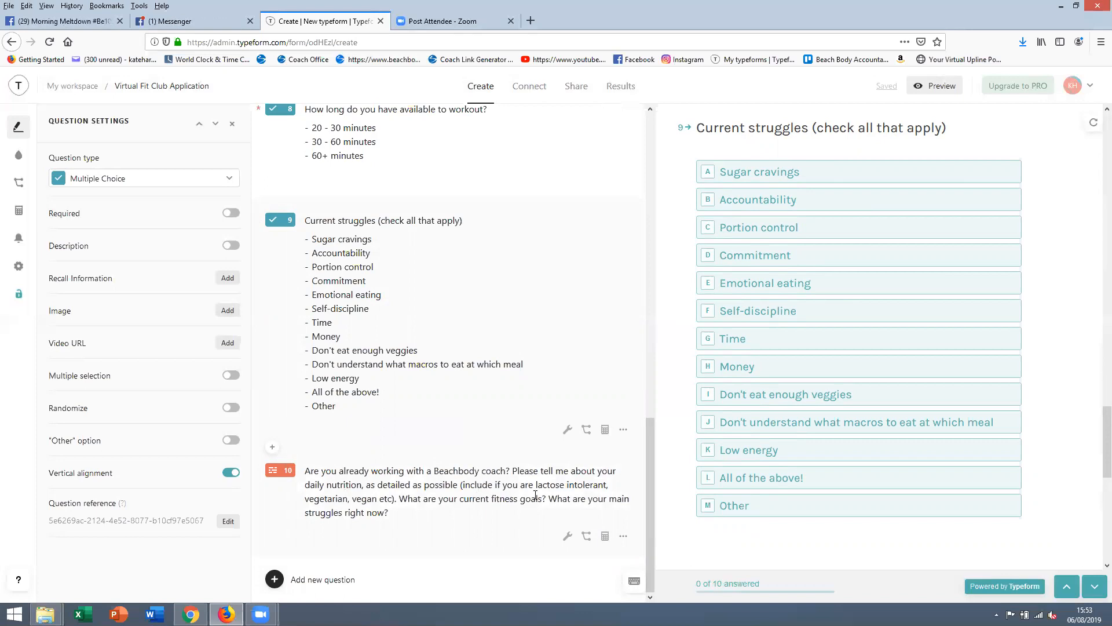
pyautogui.click(418, 516)
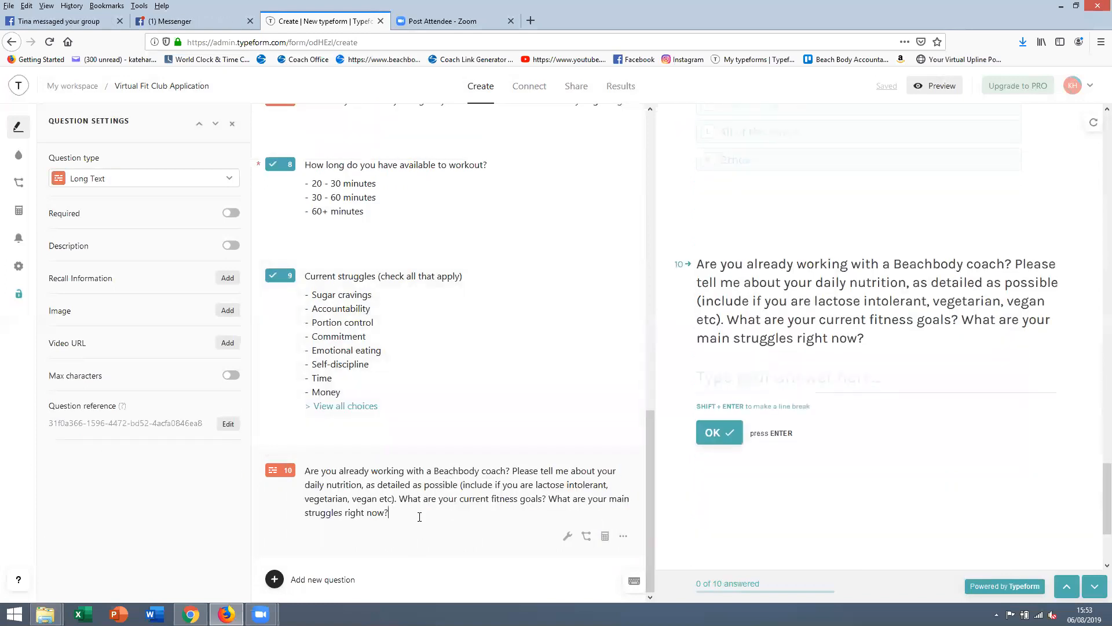
pyautogui.write('Any')
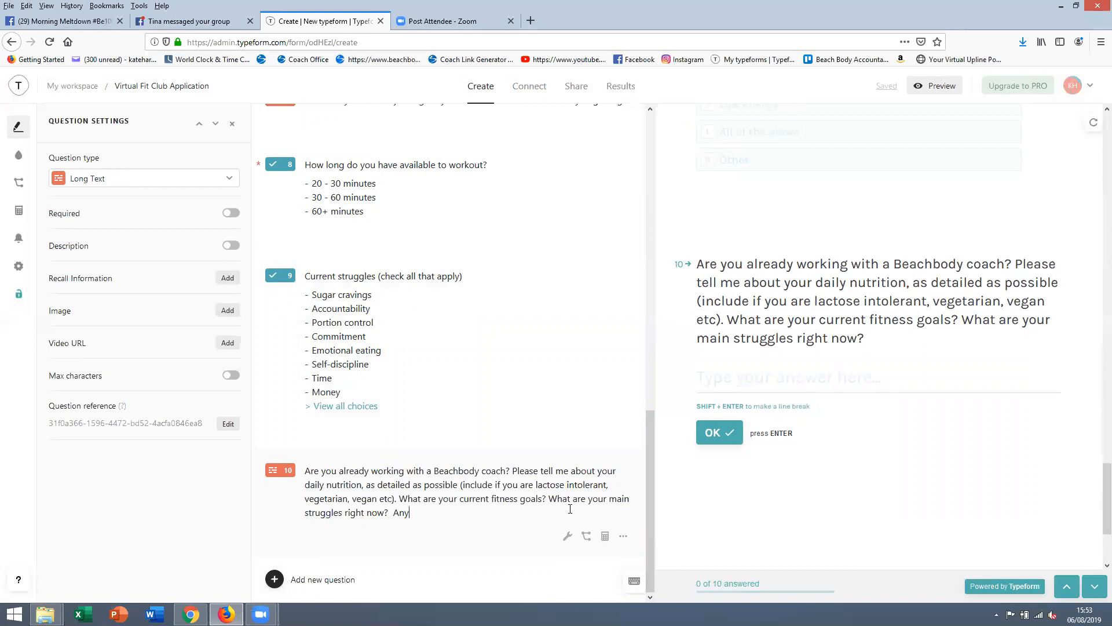
pyautogui.write('thing else you think')
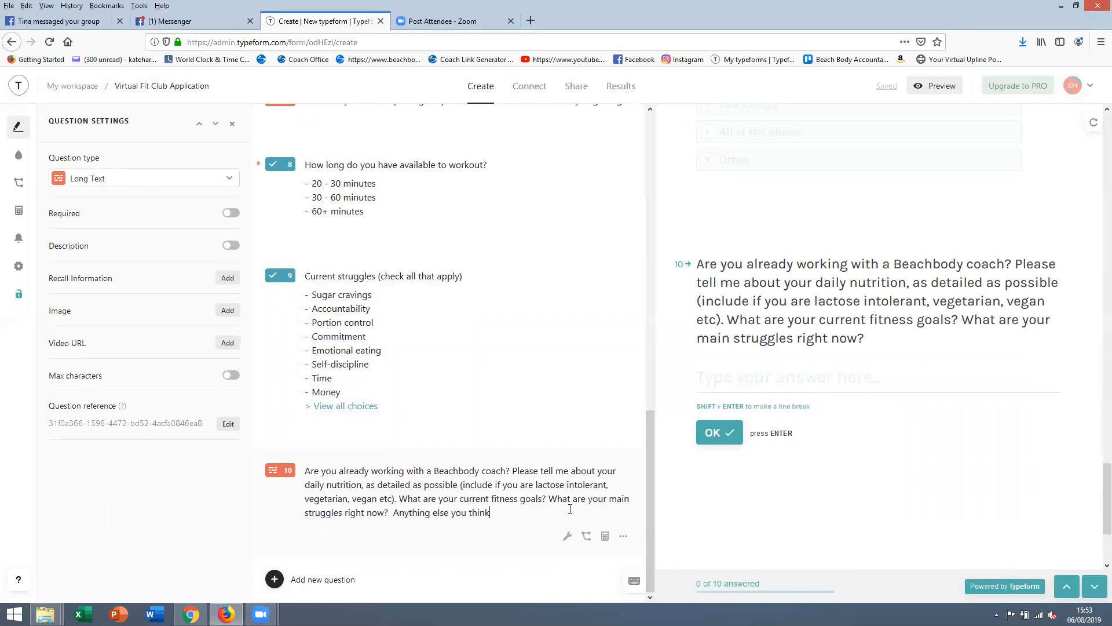
pyautogui.write(' I need to know?')
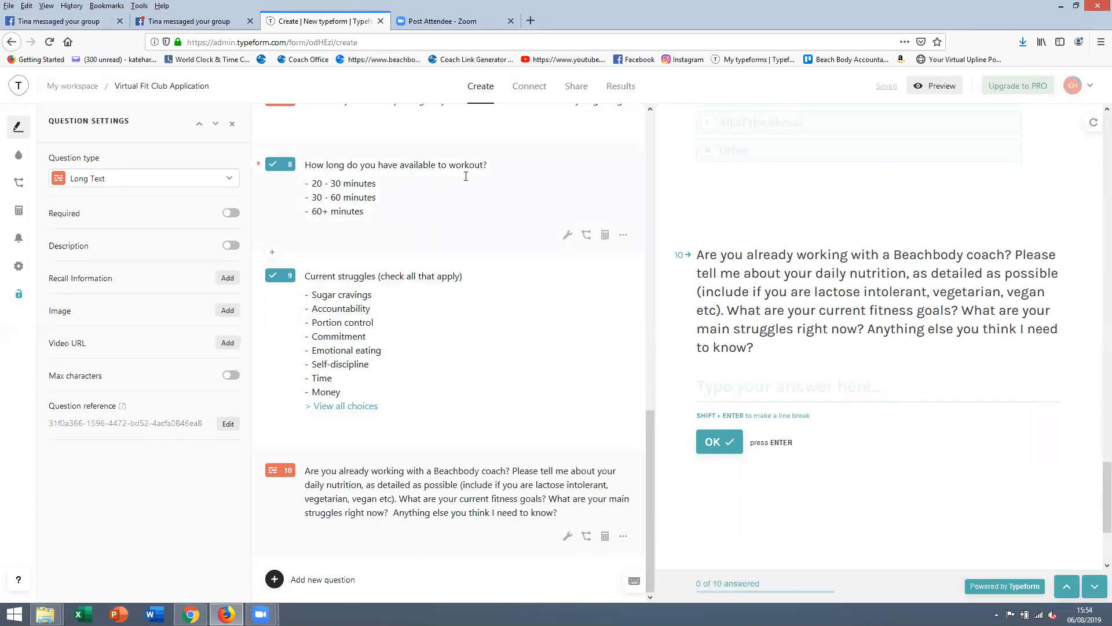
# - Move the workout-time question below the current struggles question and retitle it "Most importantly of all! When are you wanting to get started?!"
pyautogui.click(440, 164)
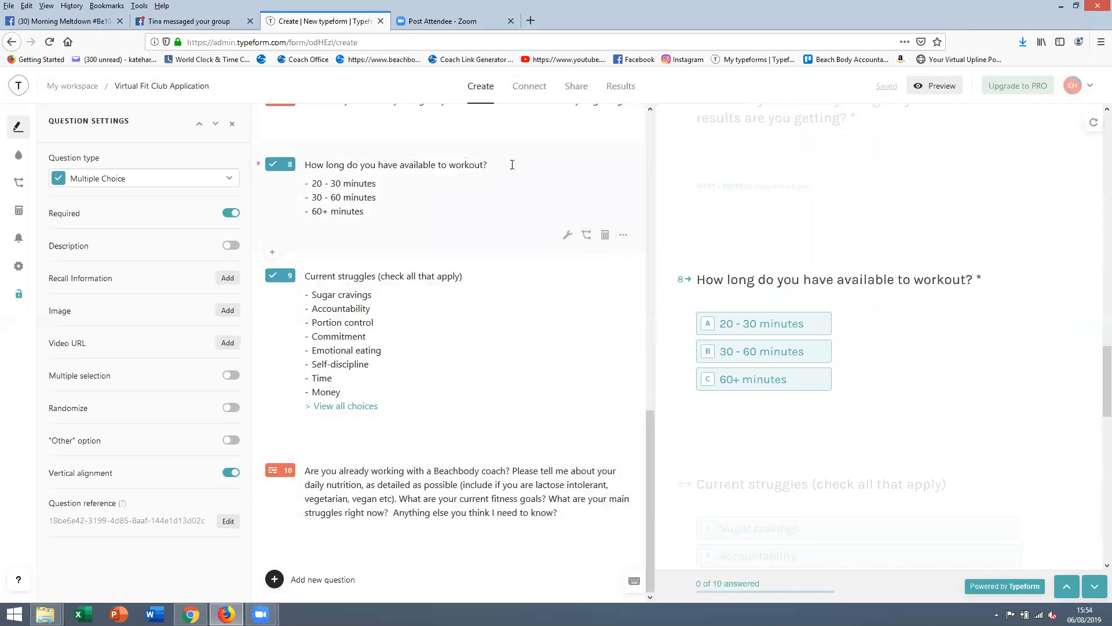
pyautogui.moveTo(273, 175); pyautogui.dragTo(281, 459)
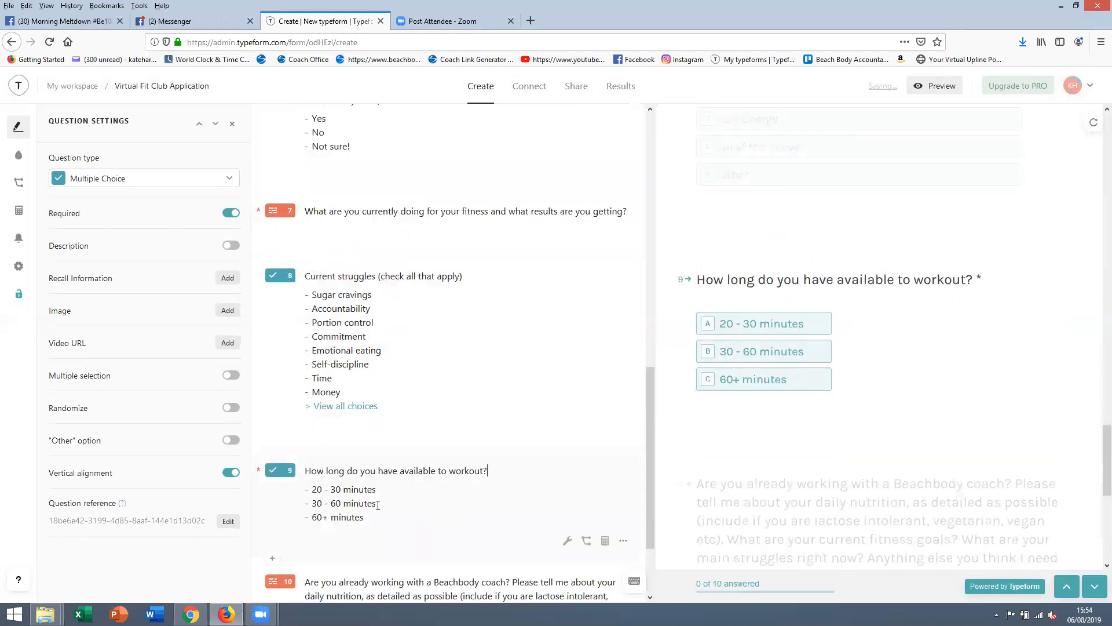
pyautogui.moveTo(527, 470); pyautogui.dragTo(305, 467)
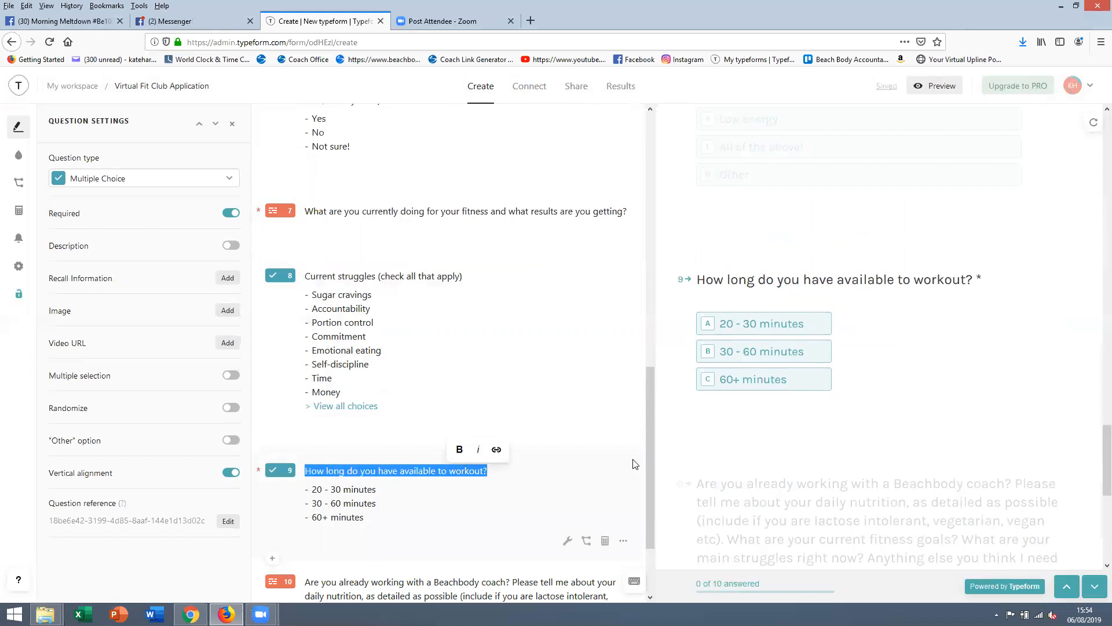
pyautogui.write('Most impor')
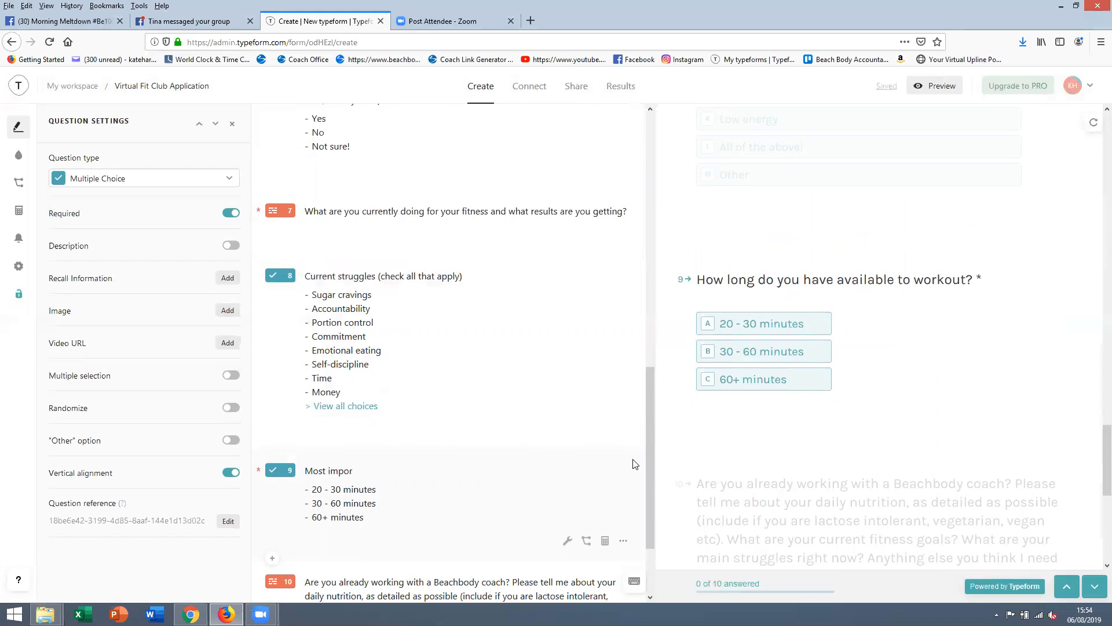
pyautogui.write('tantly of all! When are you wanting to')
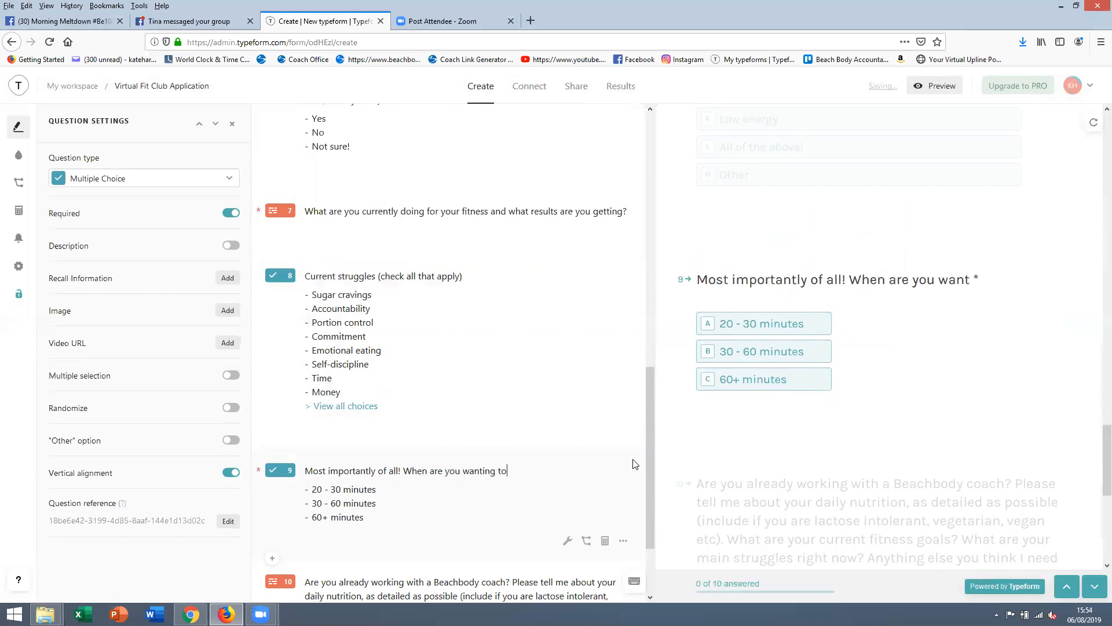
pyautogui.write(' get started?!')
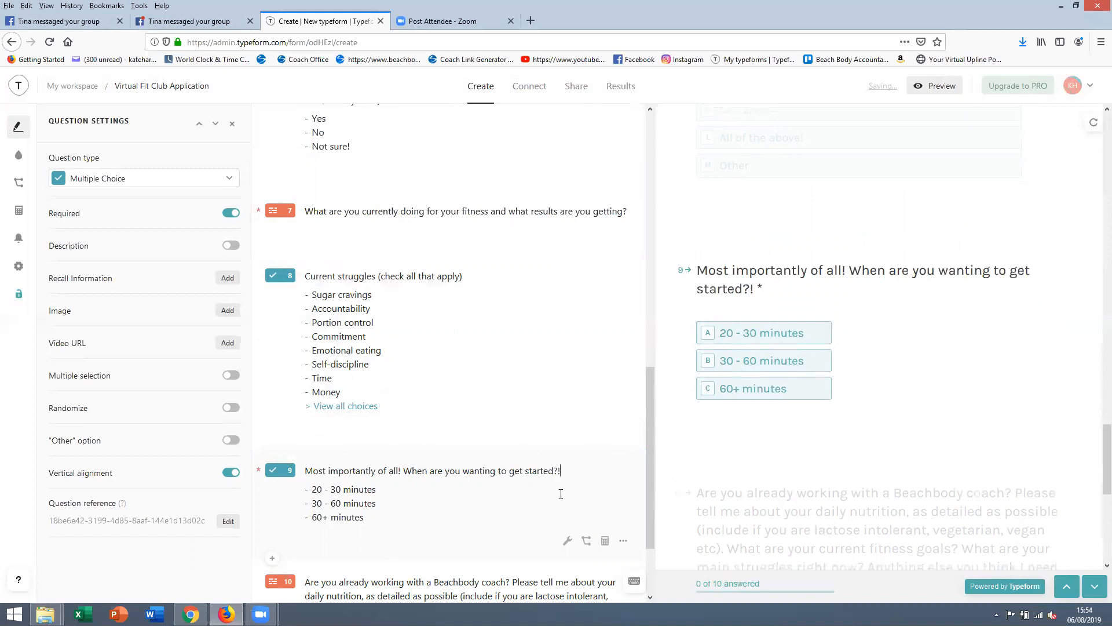
# - Replace question 9's first two choices with "I'm ready to start RIGHT NOW!" and "I'm ready, but have a few questions!"
pyautogui.moveTo(410, 493); pyautogui.dragTo(313, 495)
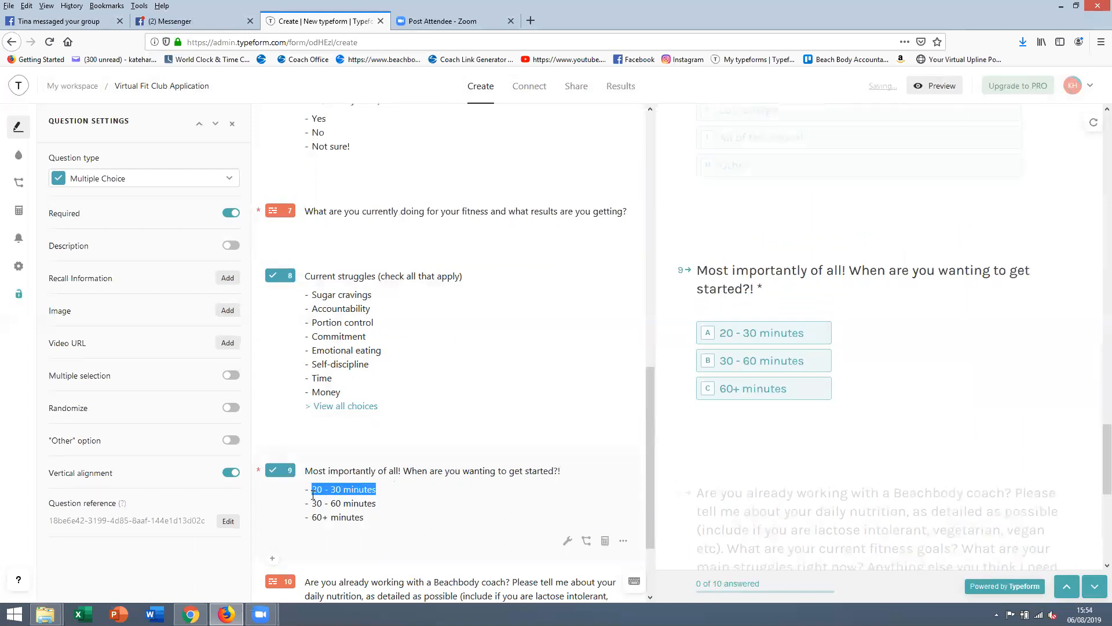
pyautogui.write("I'm ready to start RIGHT NOW!")
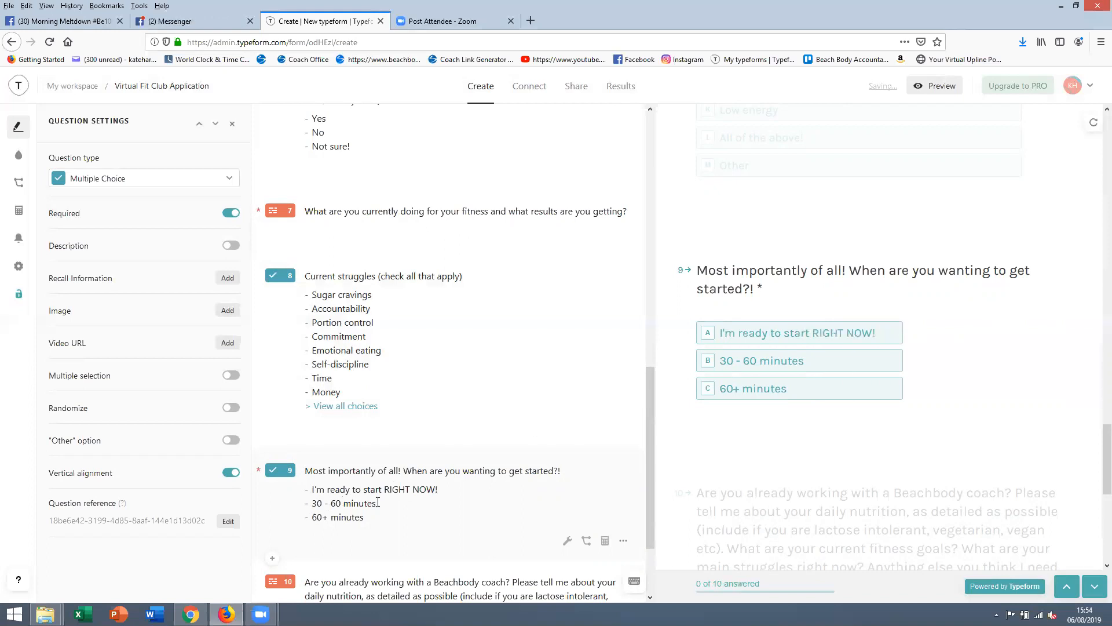
pyautogui.moveTo(378, 502); pyautogui.dragTo(307, 508)
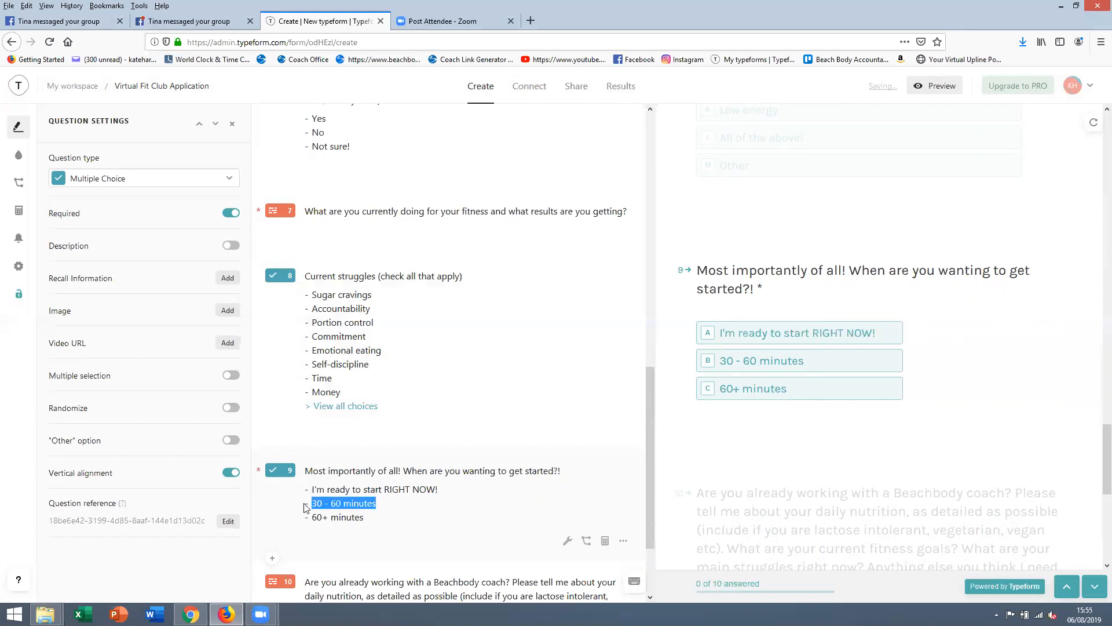
pyautogui.write("I'm ready, but have a few questi")
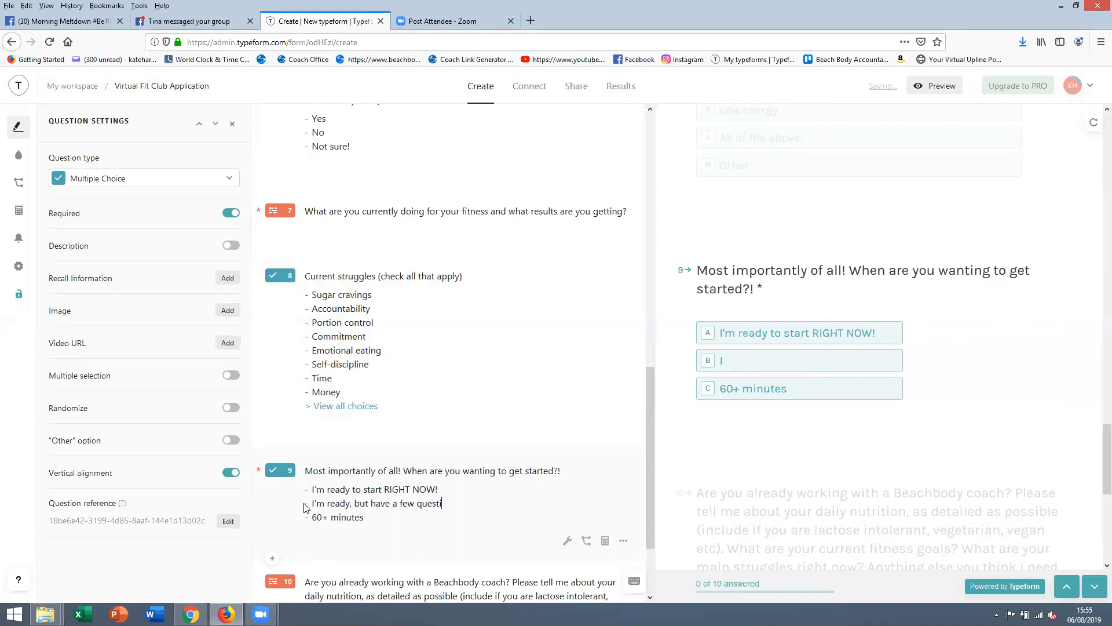
pyautogui.write('ons!')
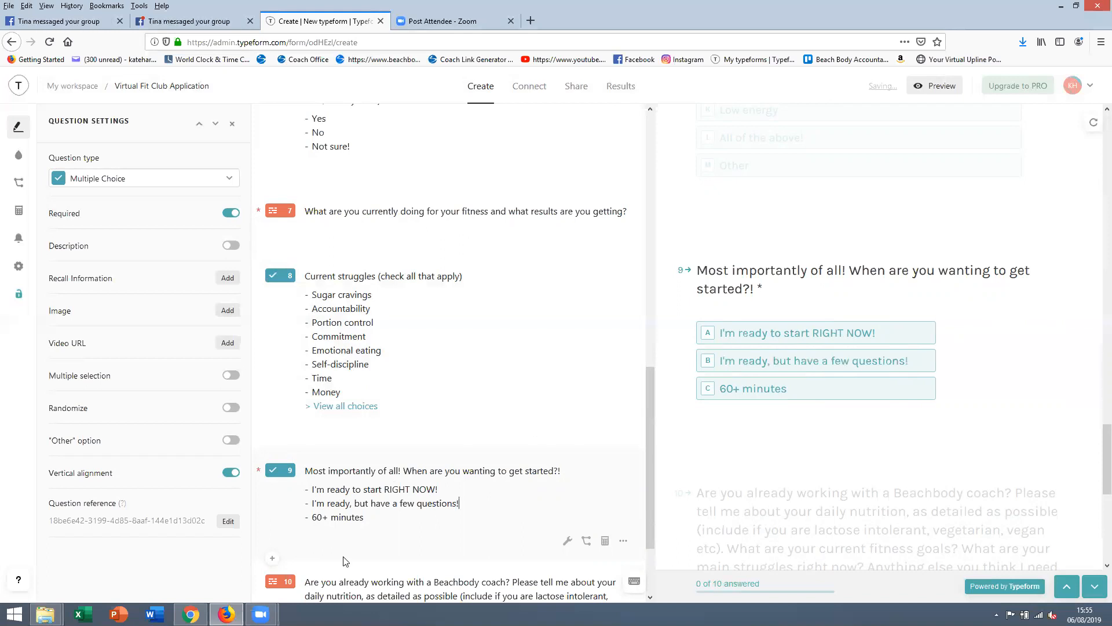
# - Replace question 9's third choice with "I totally want to do this, but need to wait until next month."
pyautogui.moveTo(407, 519); pyautogui.dragTo(313, 516)
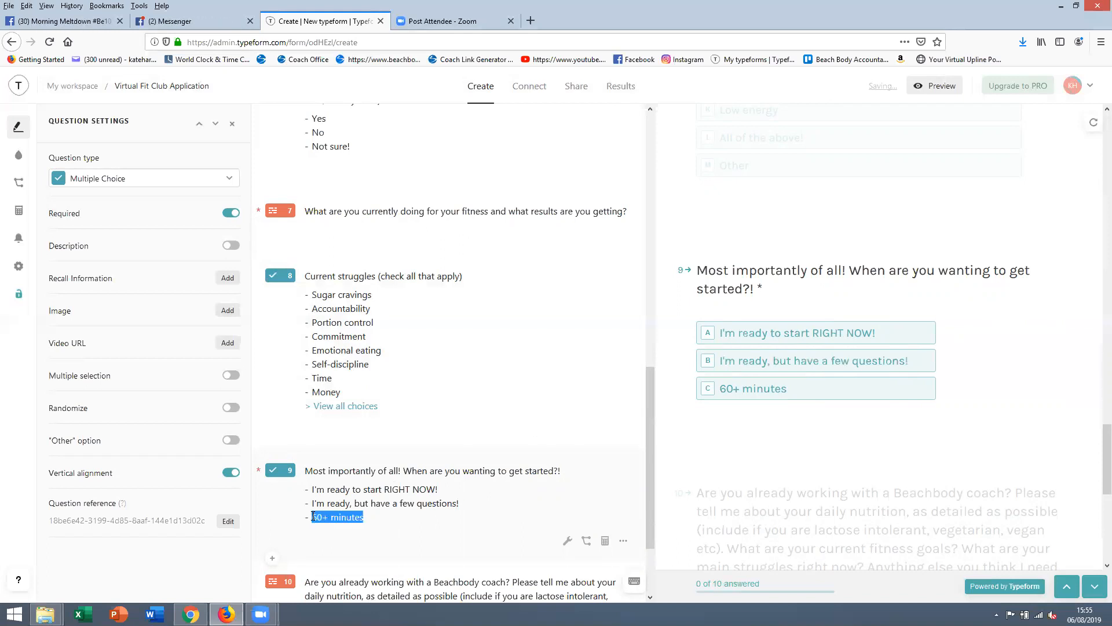
pyautogui.write('I totally want to')
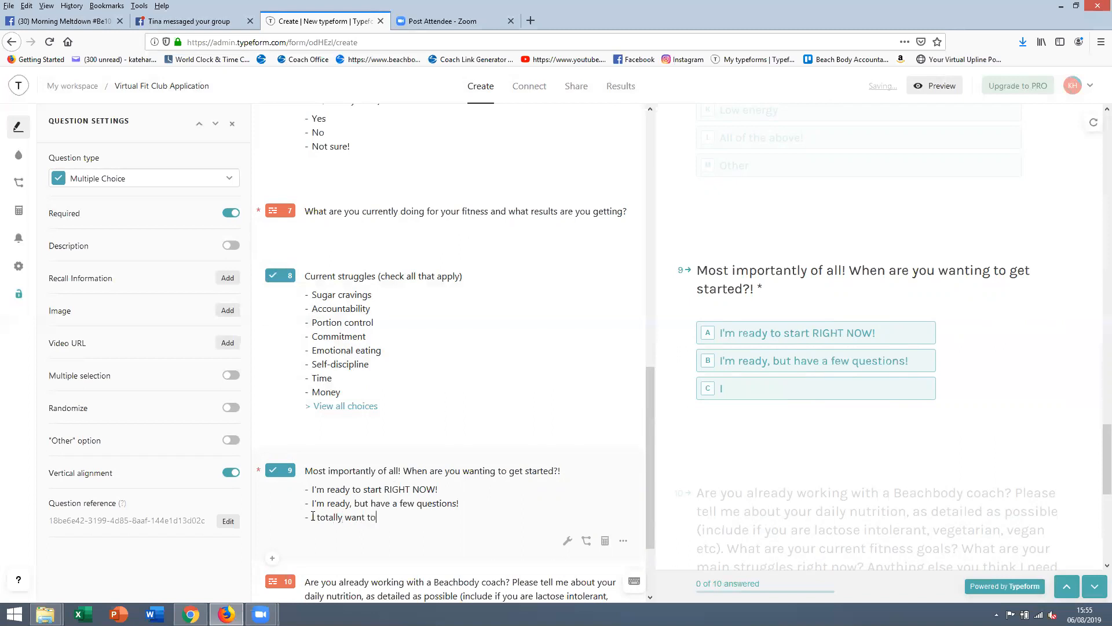
pyautogui.write(' do this, but need ')
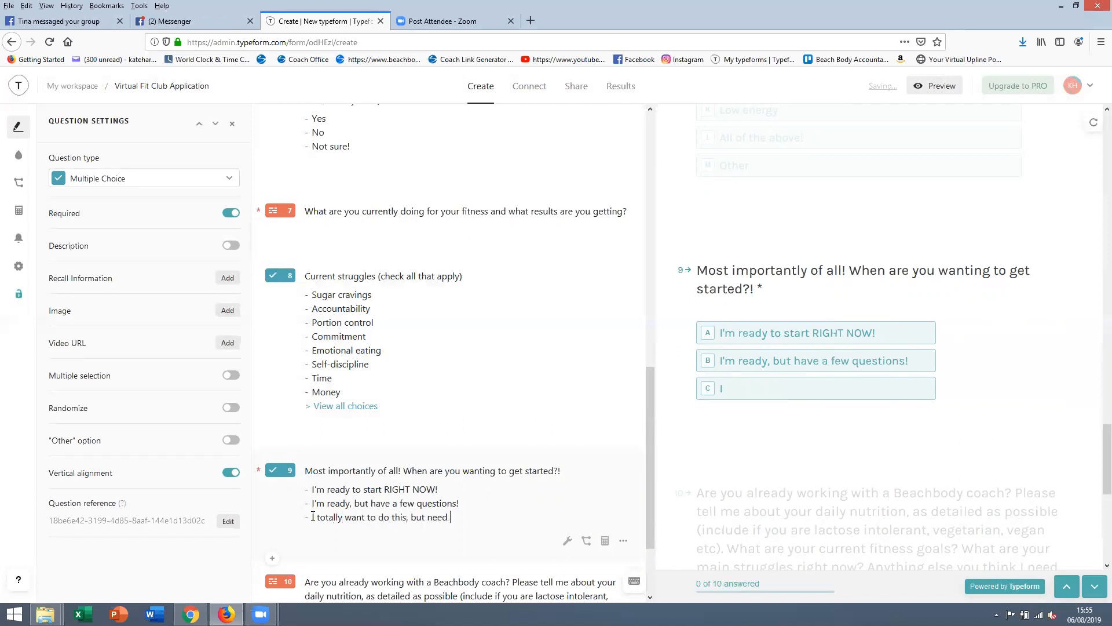
pyautogui.write('to wait until next month.')
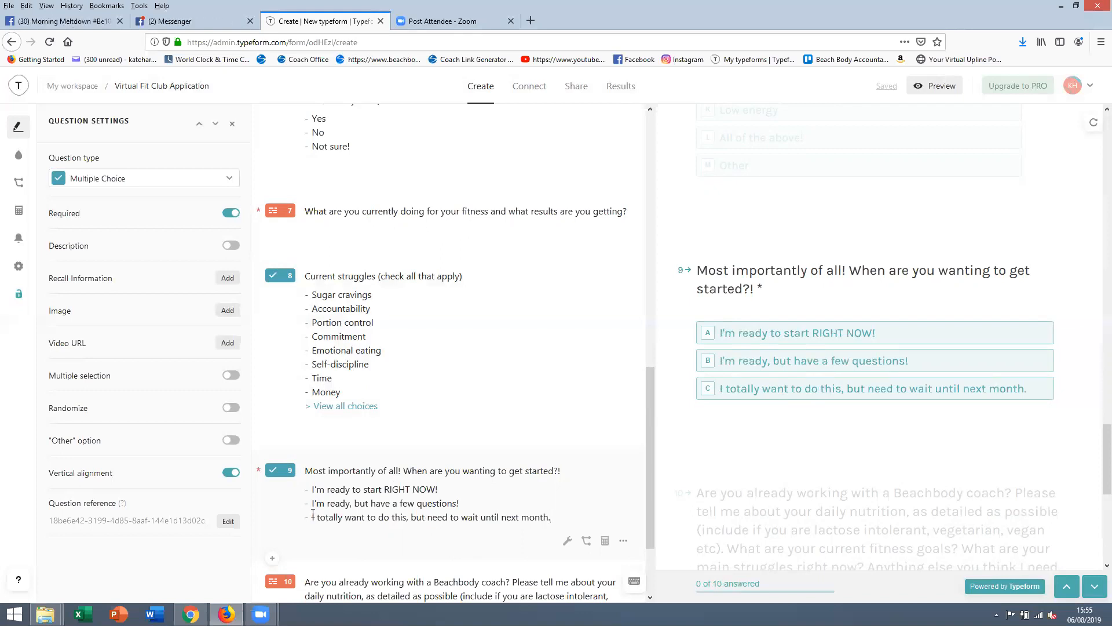
# - Make the Beachbody coach question 10 and the current struggles question 8 required
pyautogui.scroll(-2, 322, 538)
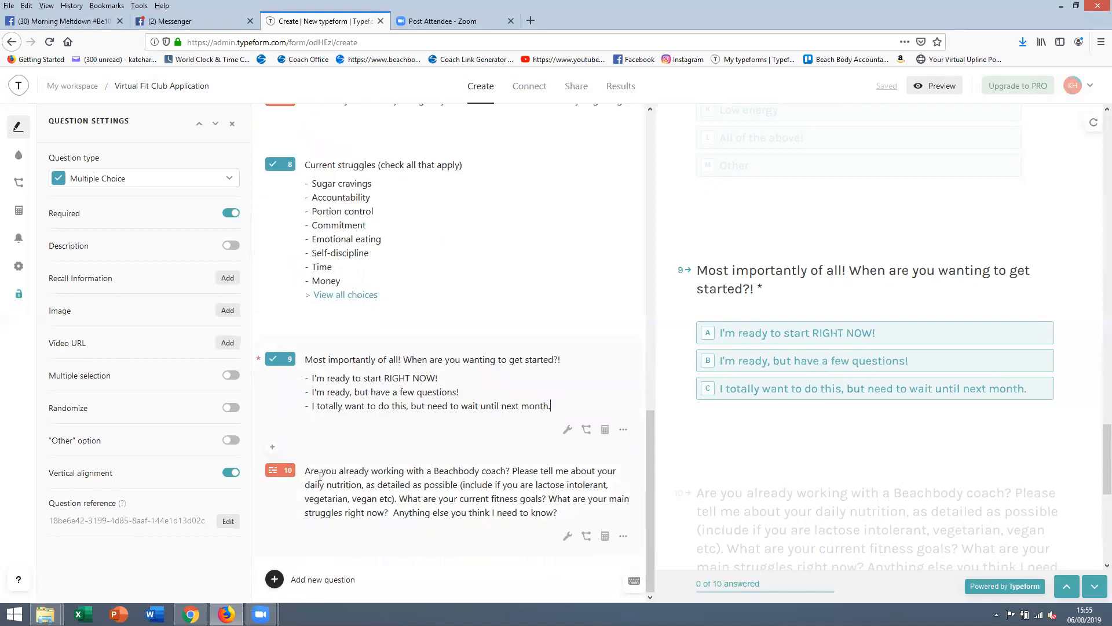
pyautogui.click(321, 476)
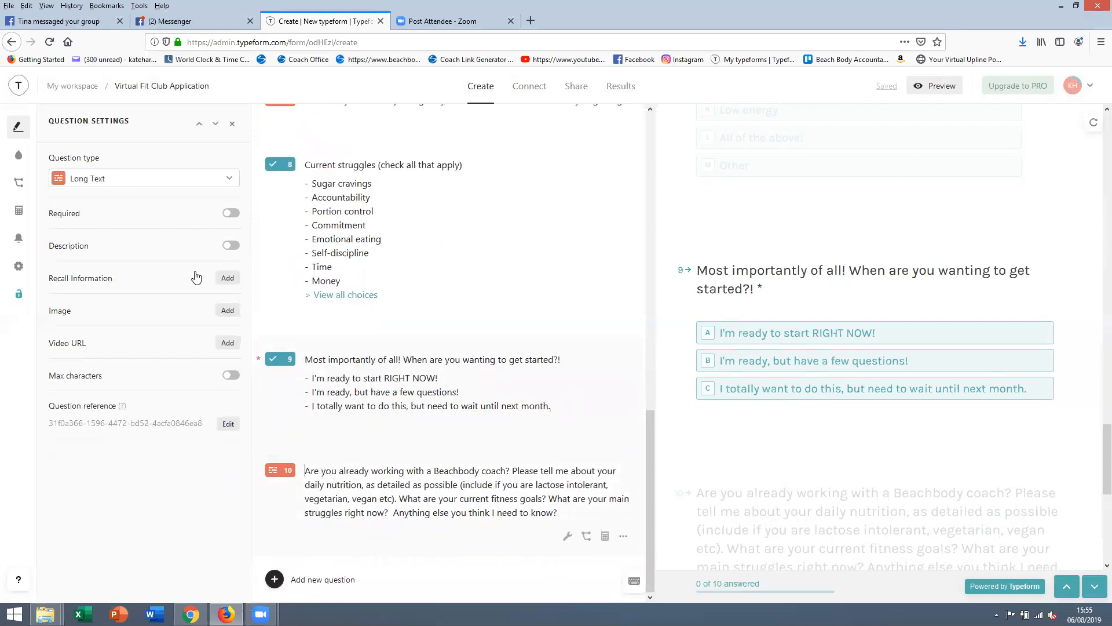
pyautogui.click(231, 214)
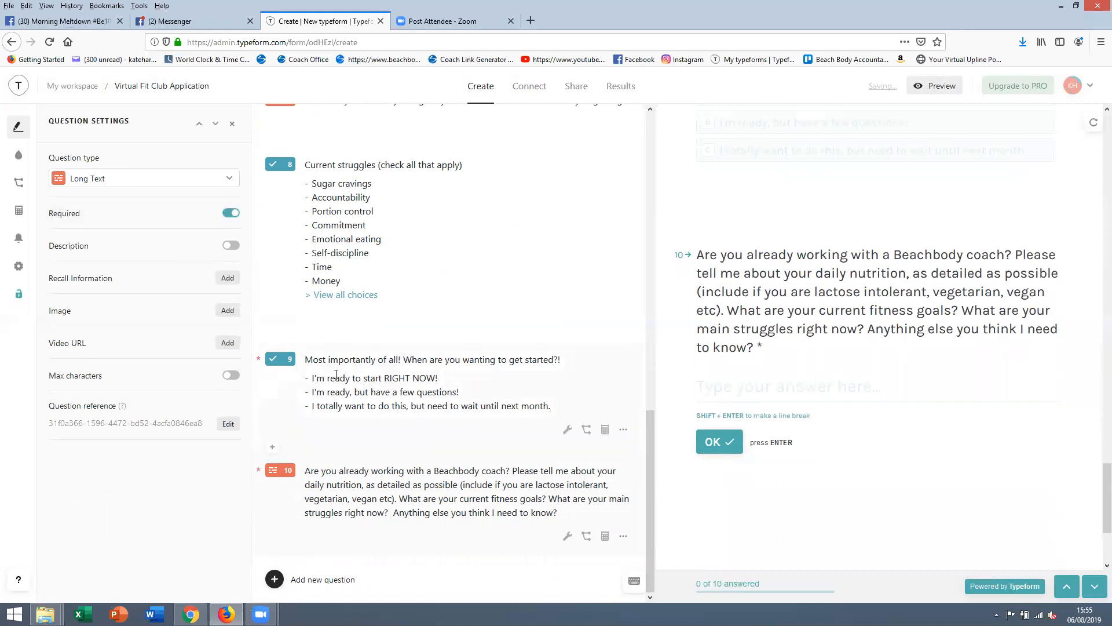
pyautogui.scroll(2, 336, 375)
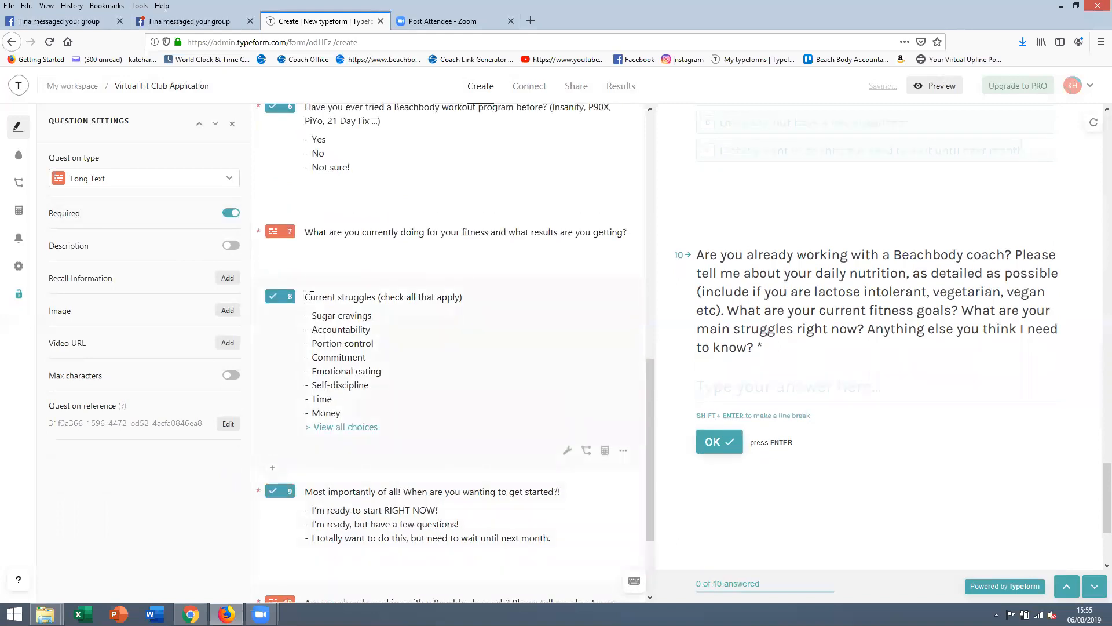
pyautogui.click(311, 296)
pyautogui.click(231, 214)
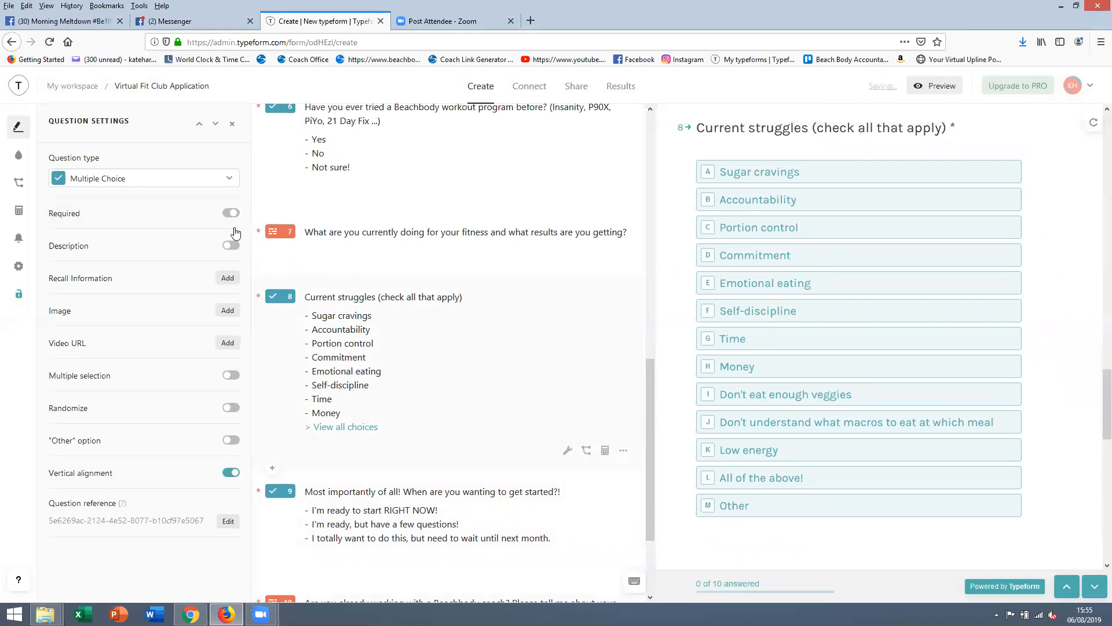
# - Turn on the custom self-notification email for when someone completes the typeform
pyautogui.scroll(4, 348, 232)
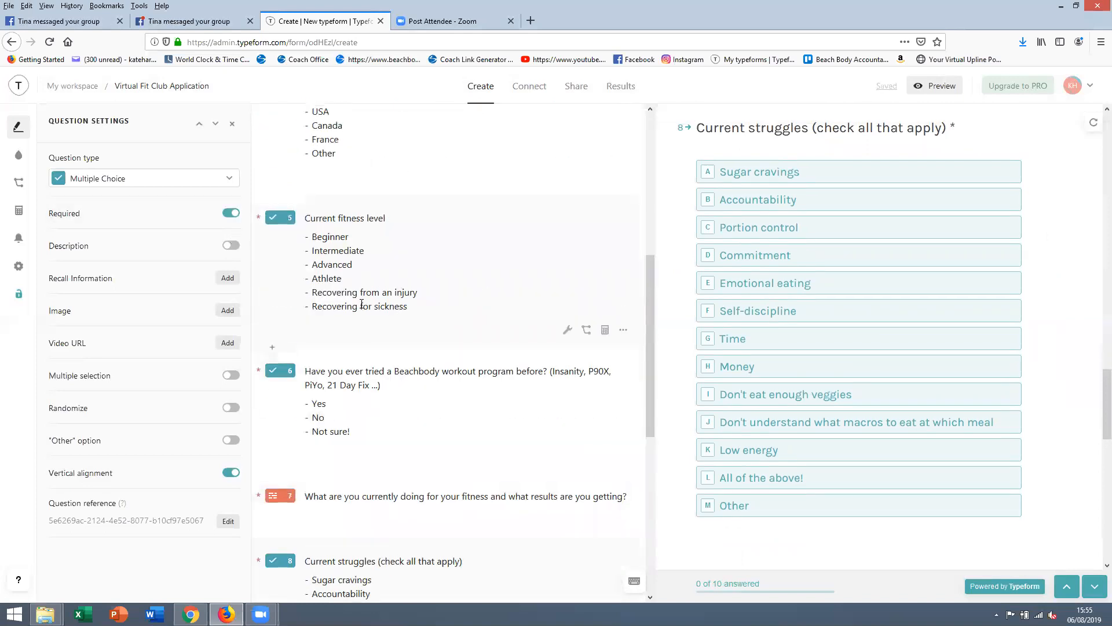
pyautogui.scroll(5, 361, 304)
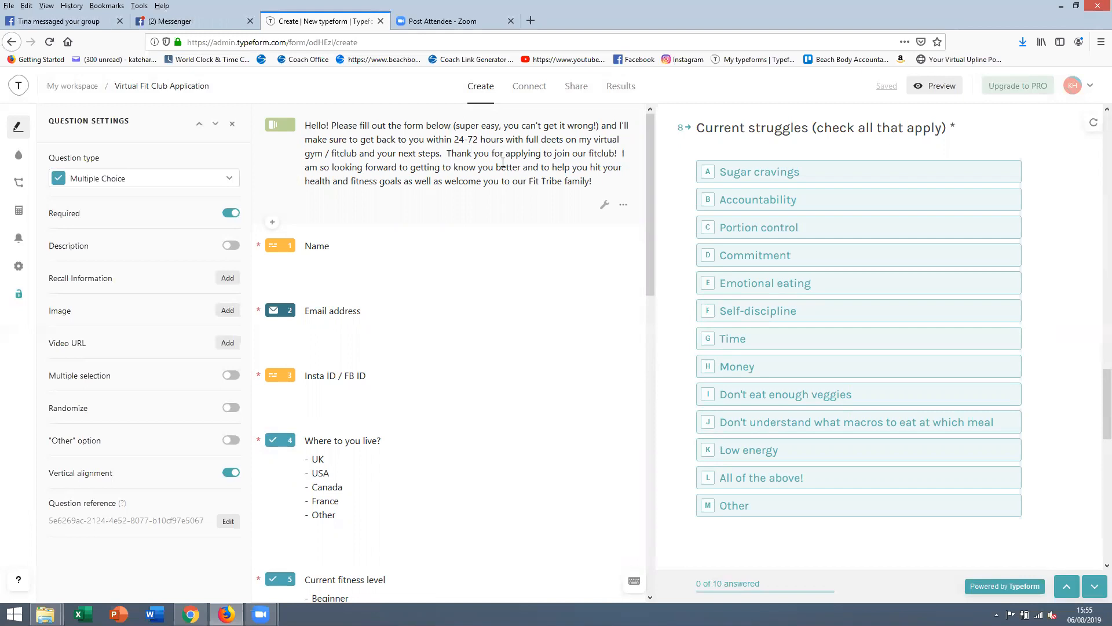
pyautogui.scroll(-6, 567, 344)
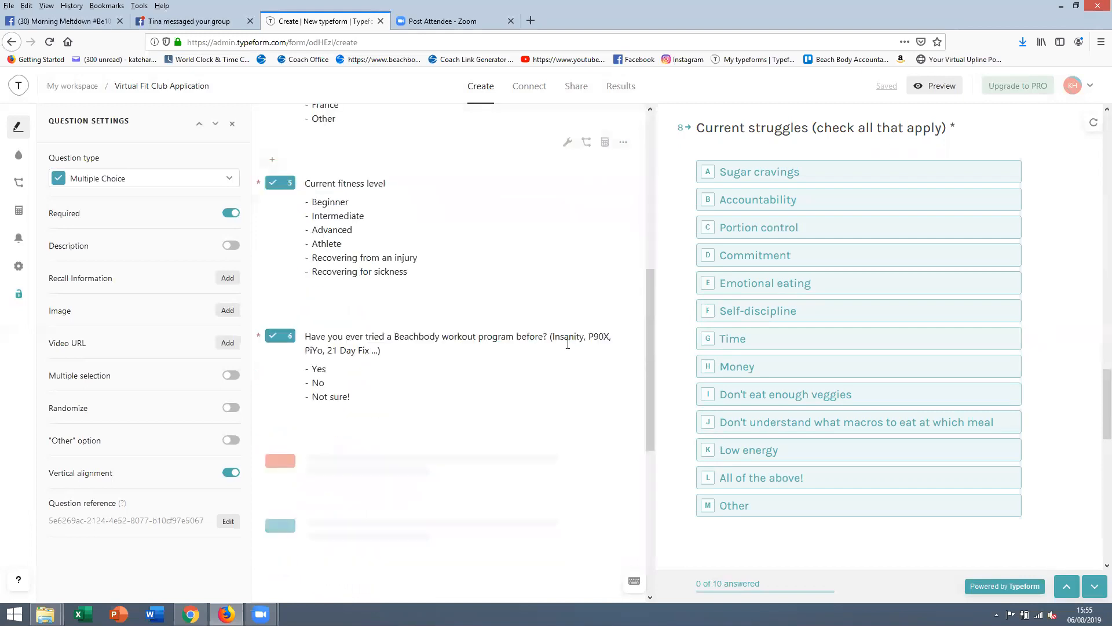
pyautogui.scroll(-6, 567, 344)
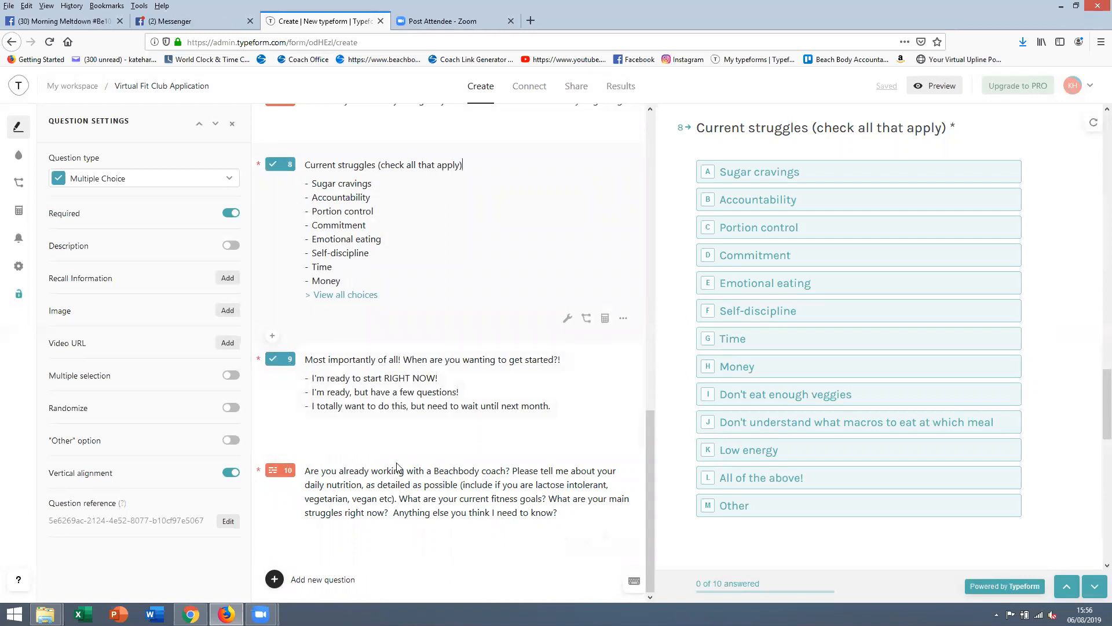
pyautogui.scroll(15, 400, 468)
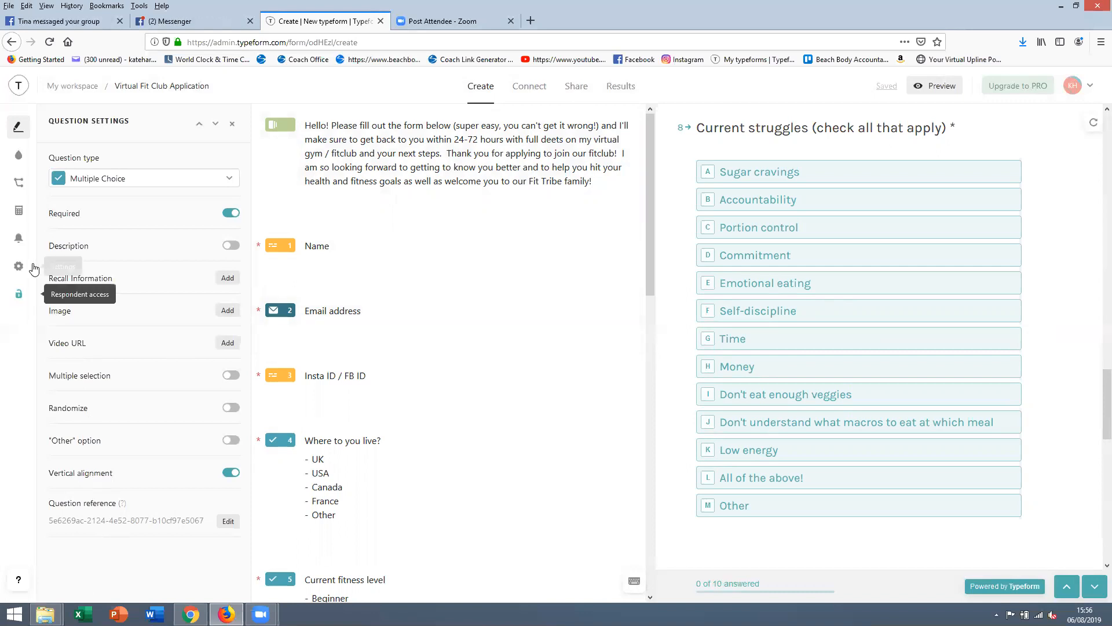
pyautogui.click(21, 240)
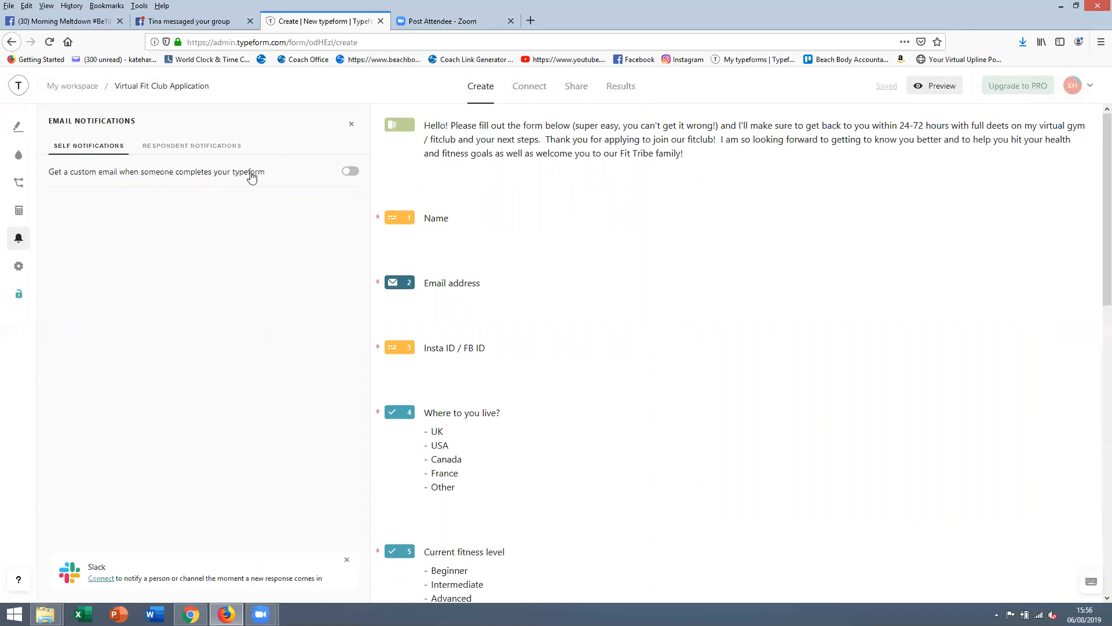
pyautogui.click(349, 171)
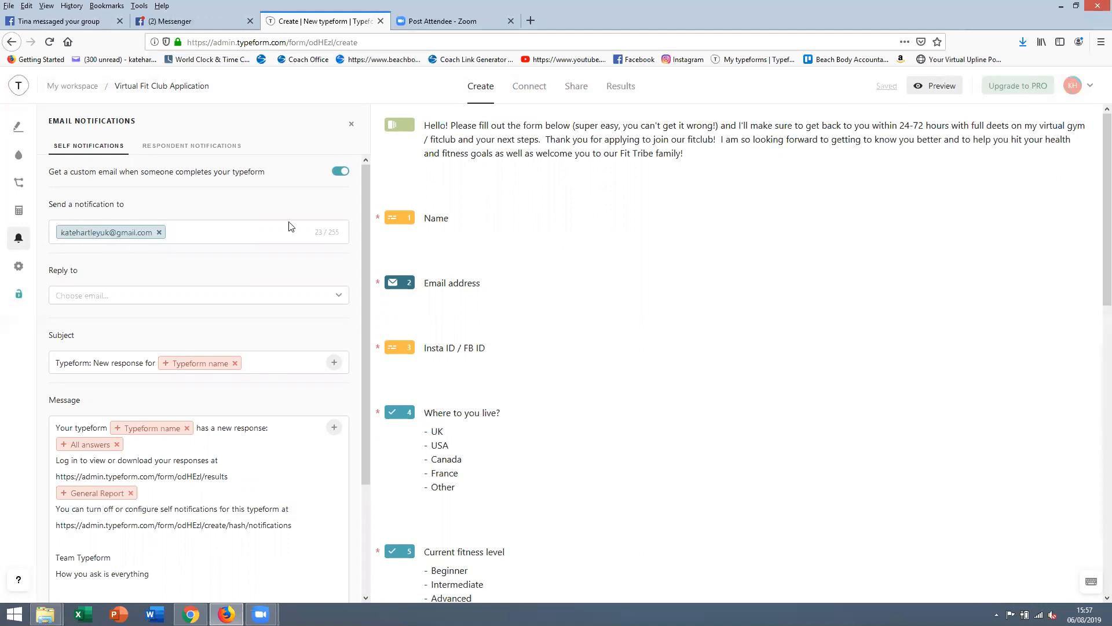
# - Review the finished questions in the editor and in a preview of the form, from the welcome screen to the Beachbody coach question
pyautogui.scroll(-12, 696, 477)
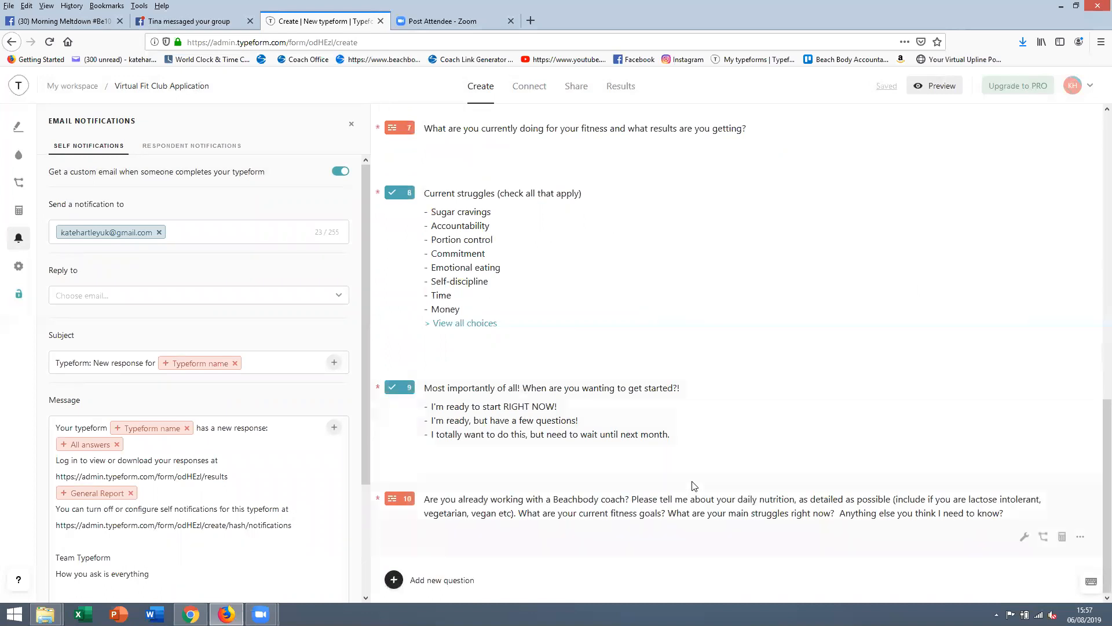
pyautogui.scroll(12, 666, 475)
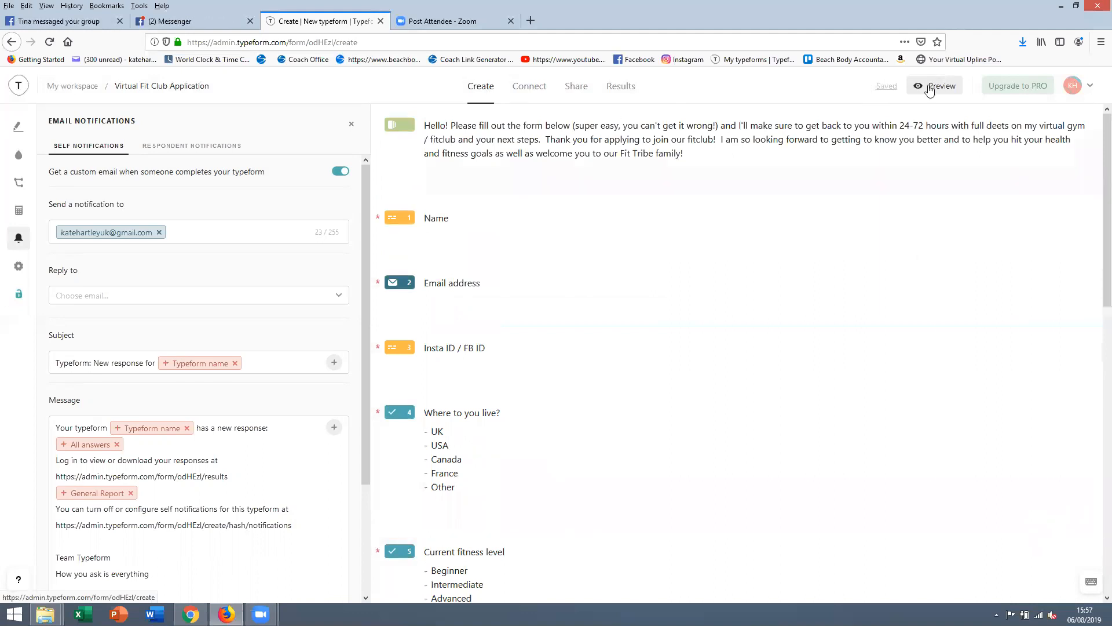
pyautogui.moveTo(857, 85)
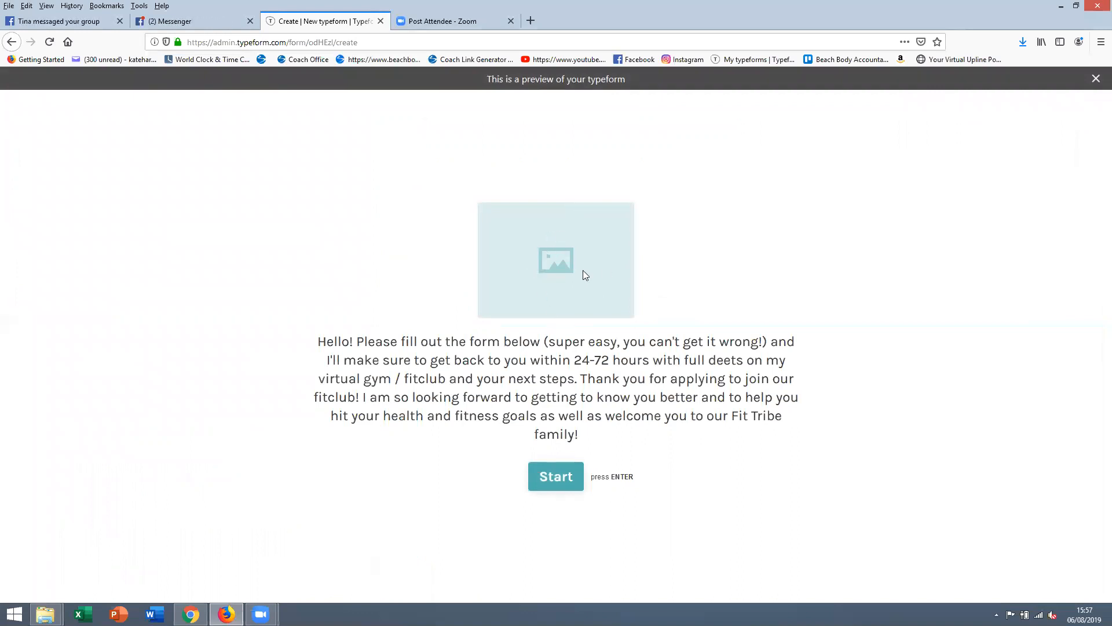
pyautogui.click(562, 478)
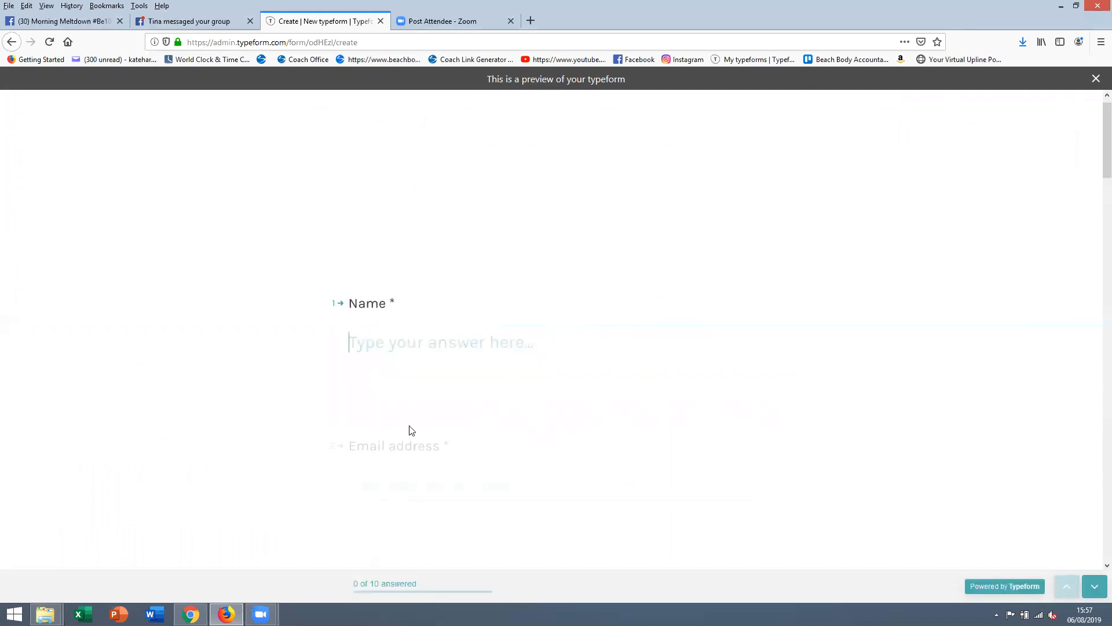
pyautogui.scroll(-2, 434, 418)
pyautogui.scroll(-5, 437, 417)
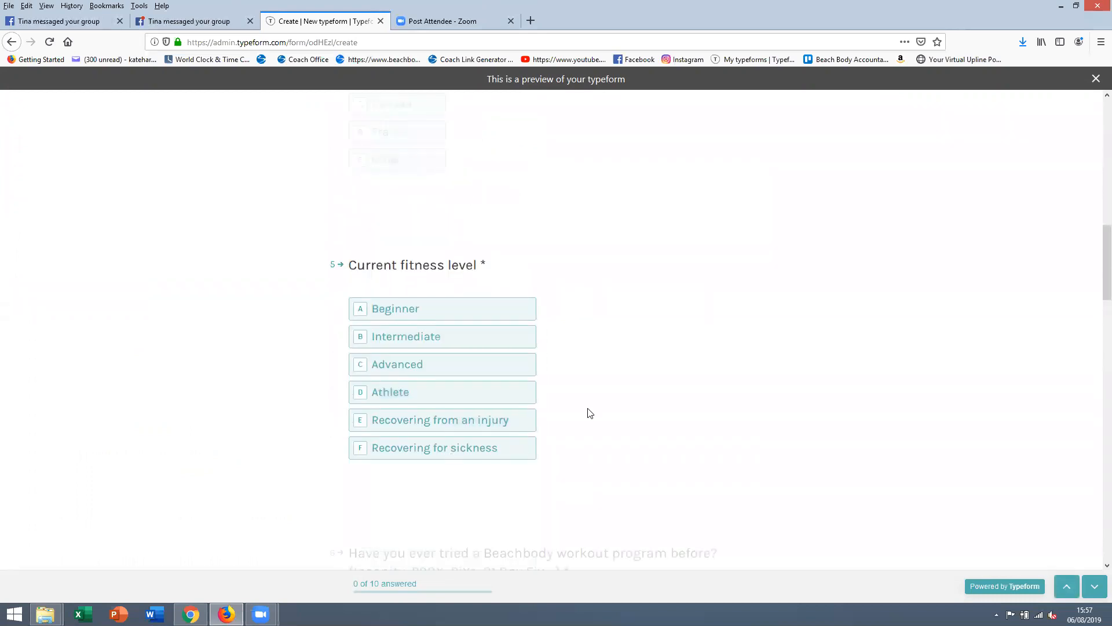
pyautogui.scroll(-4, 589, 413)
pyautogui.scroll(-5, 590, 414)
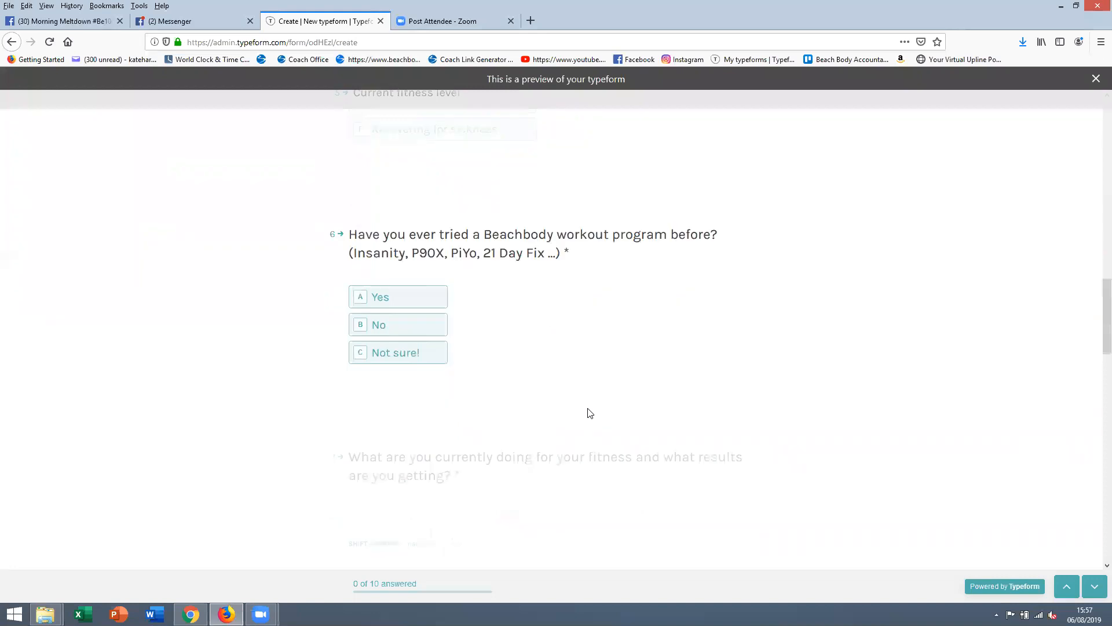
pyautogui.scroll(-5, 589, 413)
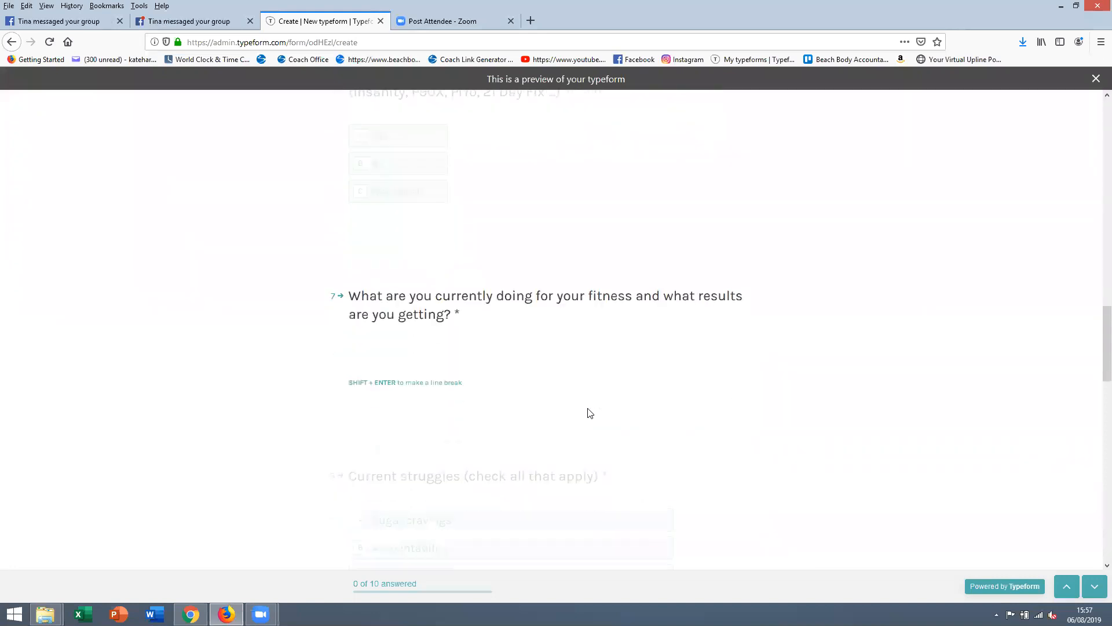
pyautogui.scroll(-5, 589, 413)
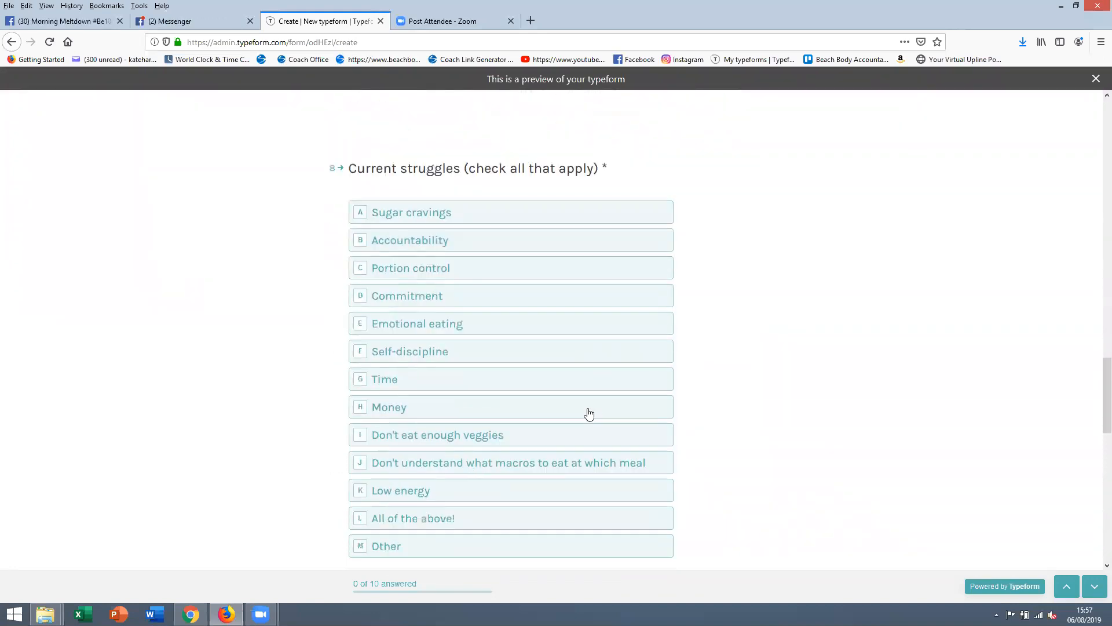
pyautogui.scroll(-5, 590, 413)
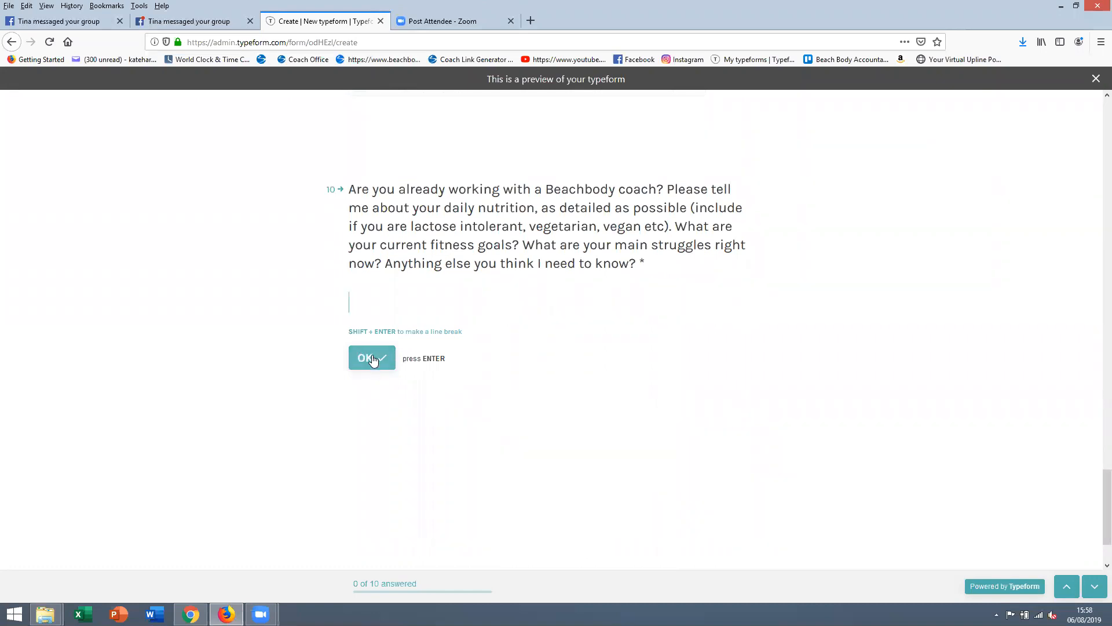
pyautogui.scroll(20, 549, 480)
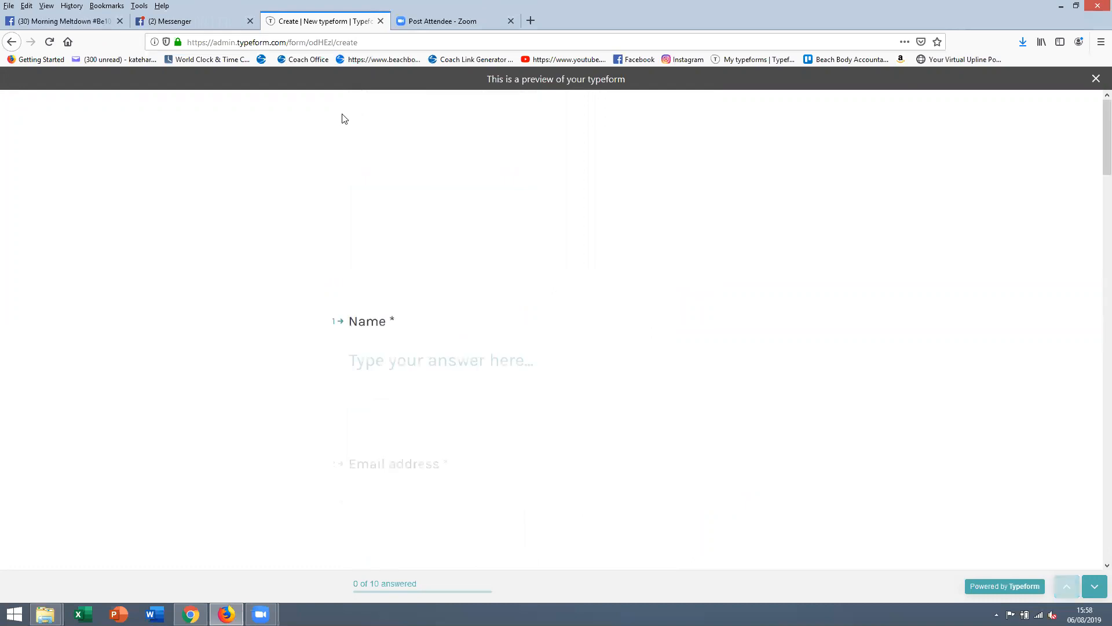
# - Leave the preview for the workspace overview, refresh it, and reopen the Virtual Fit Club Application form for editing
pyautogui.click(11, 42)
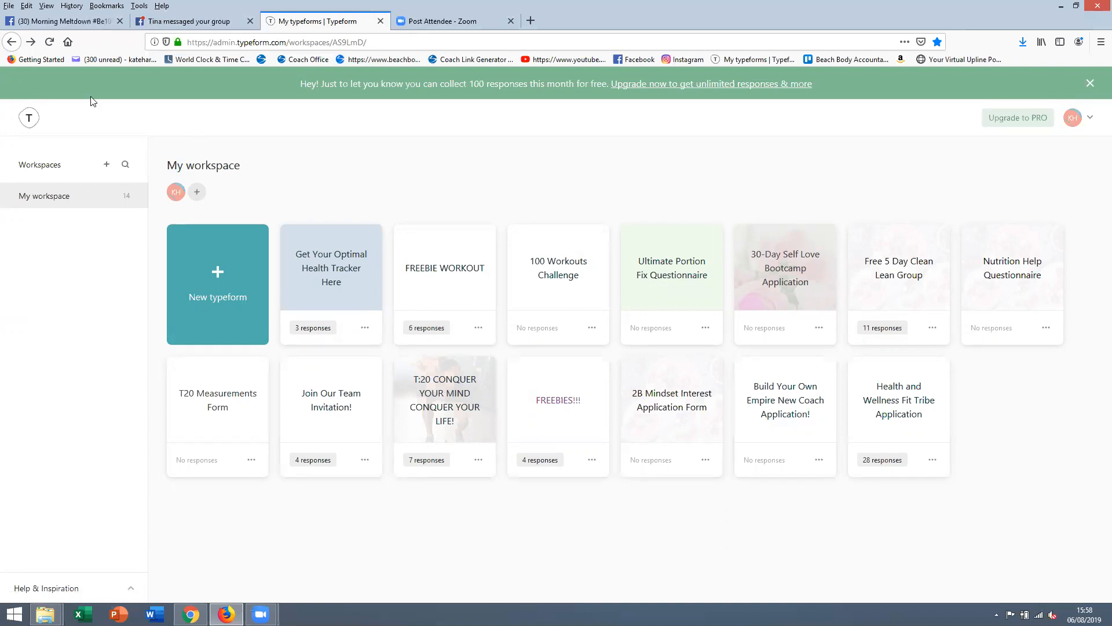
pyautogui.click(30, 119)
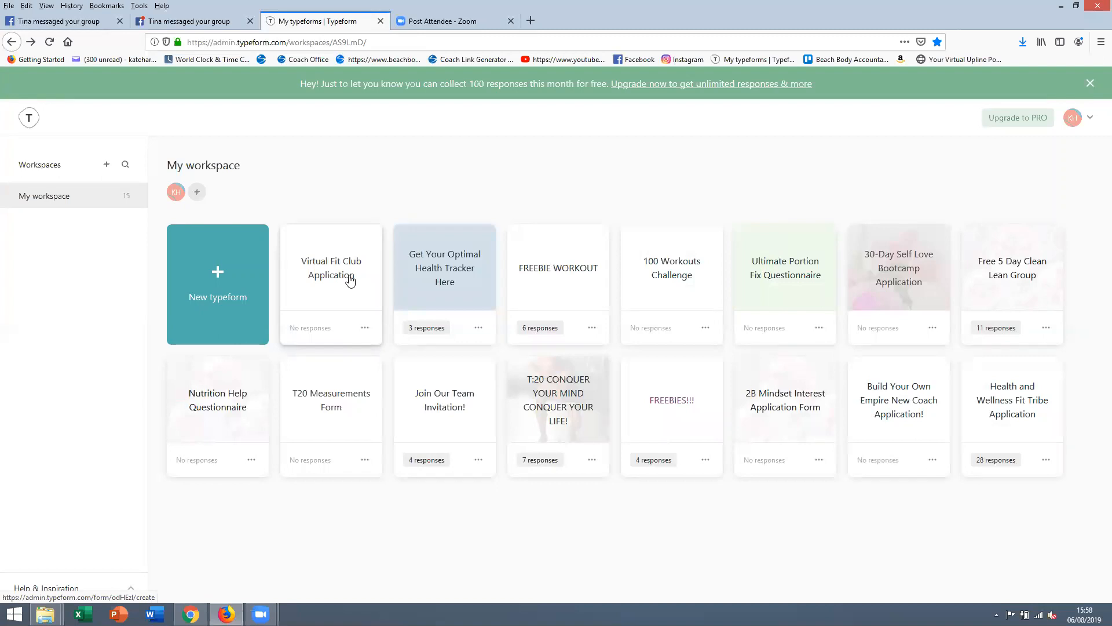
pyautogui.click(350, 280)
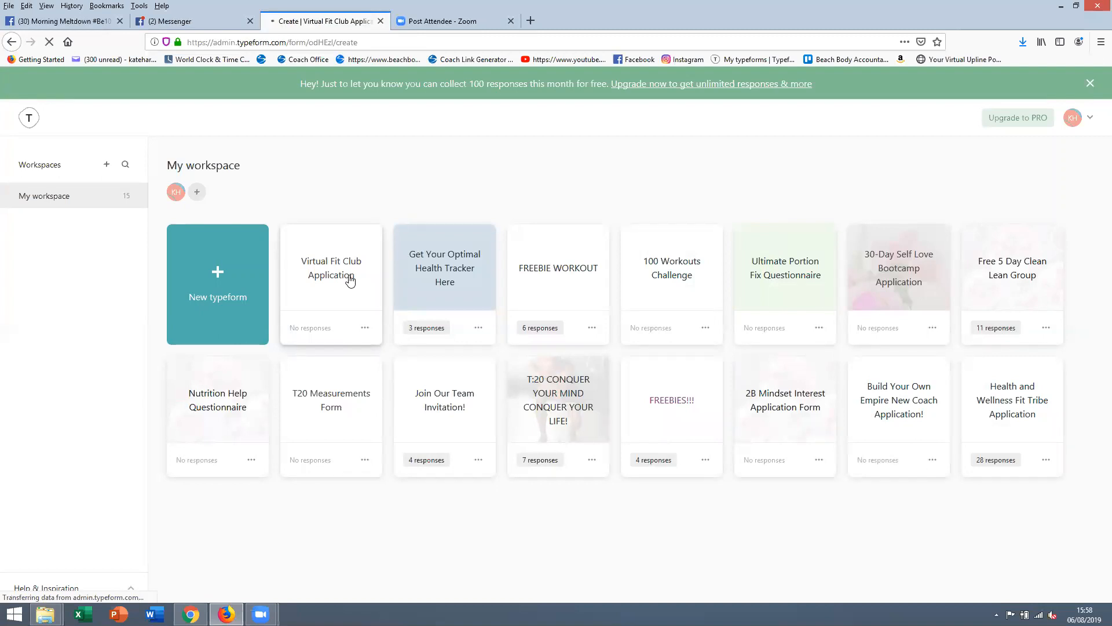
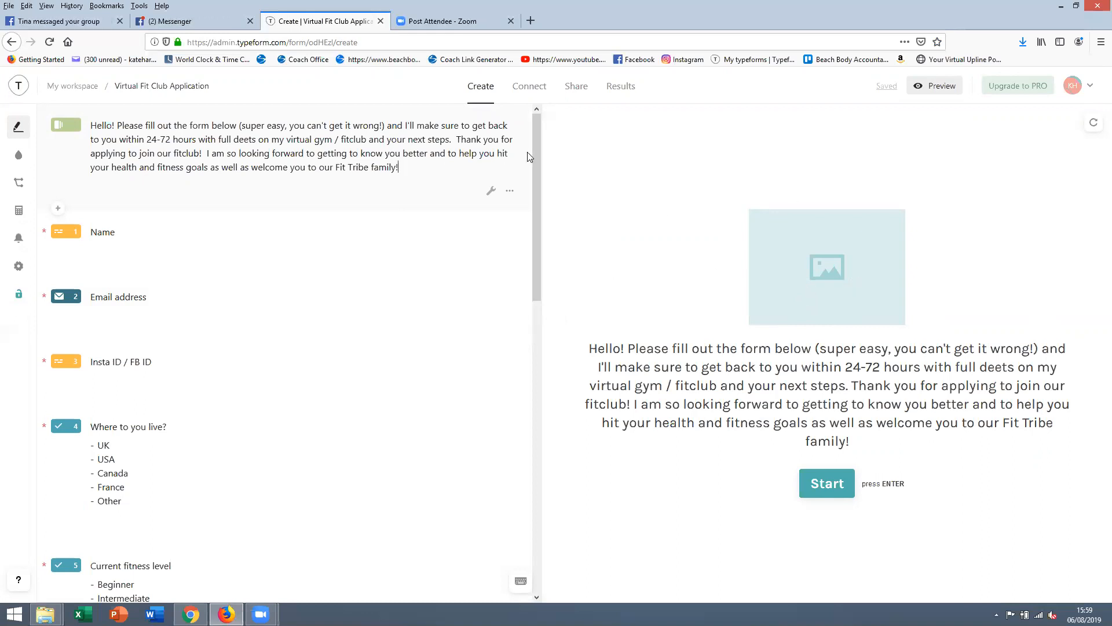
# - Switch to the Morning Meltdown #Be100Babes group on Facebook and close the open chat windows
pyautogui.click(56, 24)
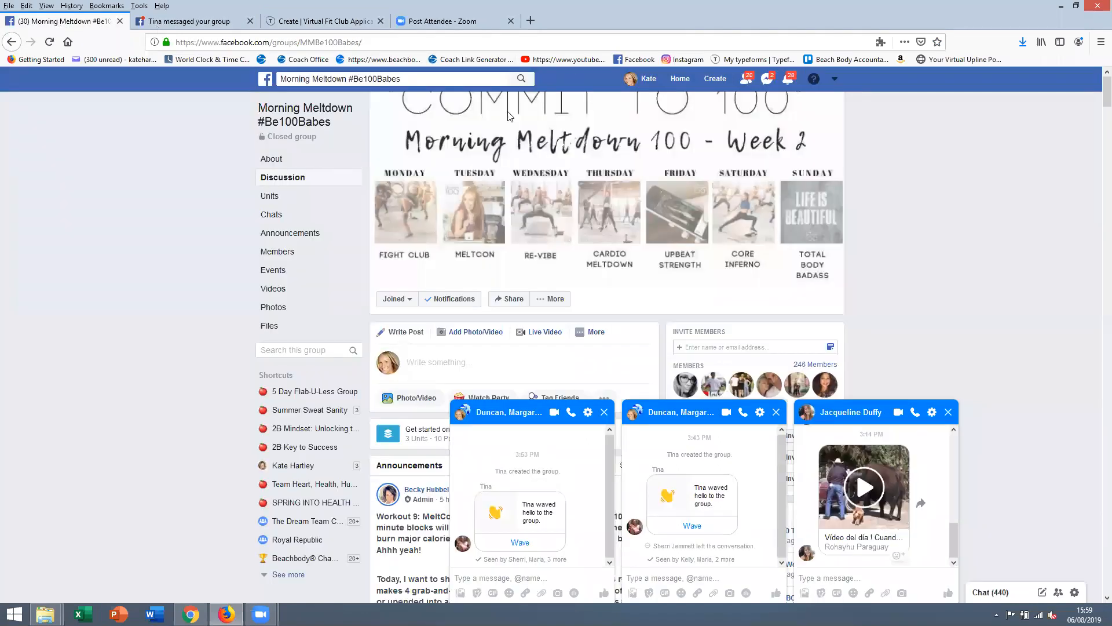
pyautogui.click(604, 412)
pyautogui.click(776, 412)
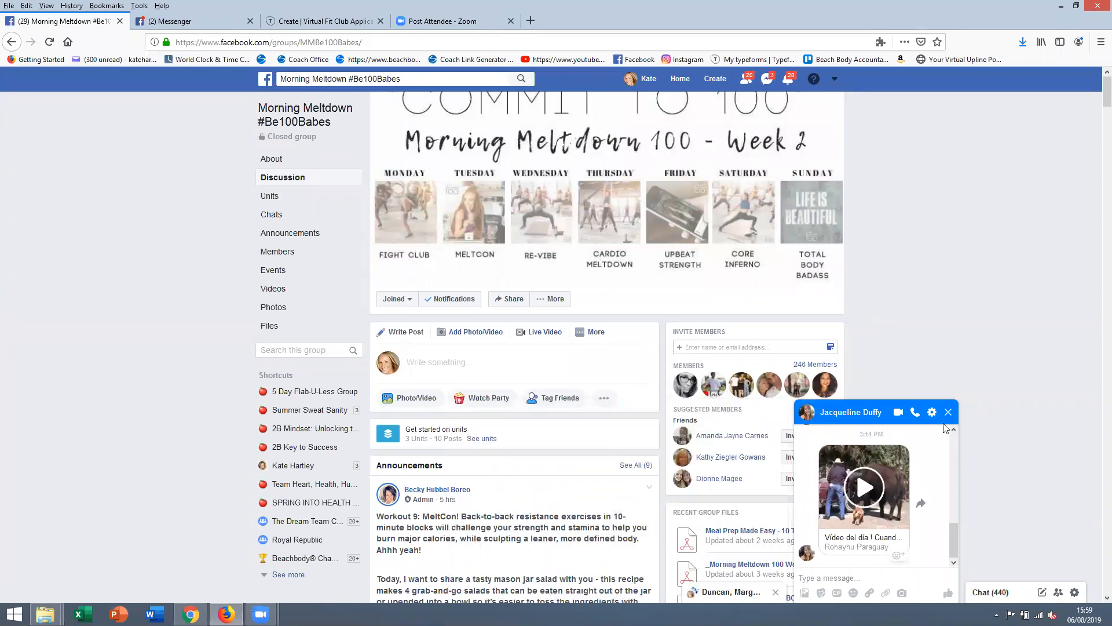
pyautogui.click(948, 412)
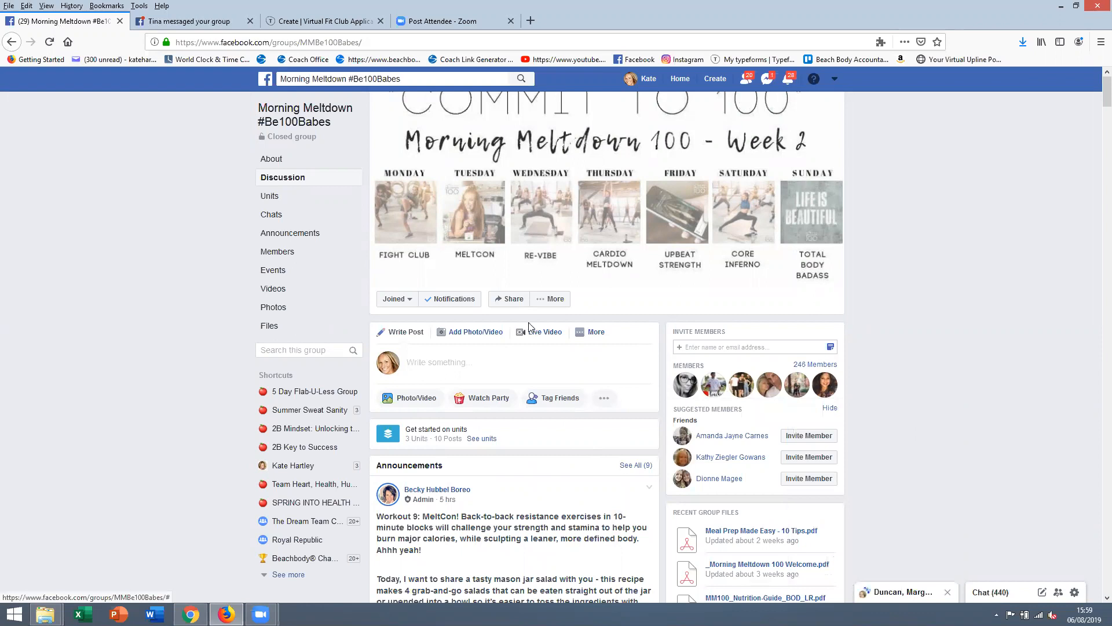
# - Look through the group's discussion feed, examining the members' workout check-ins and the admin's daily posts
pyautogui.scroll(-4, 527, 330)
pyautogui.scroll(-15, 512, 364)
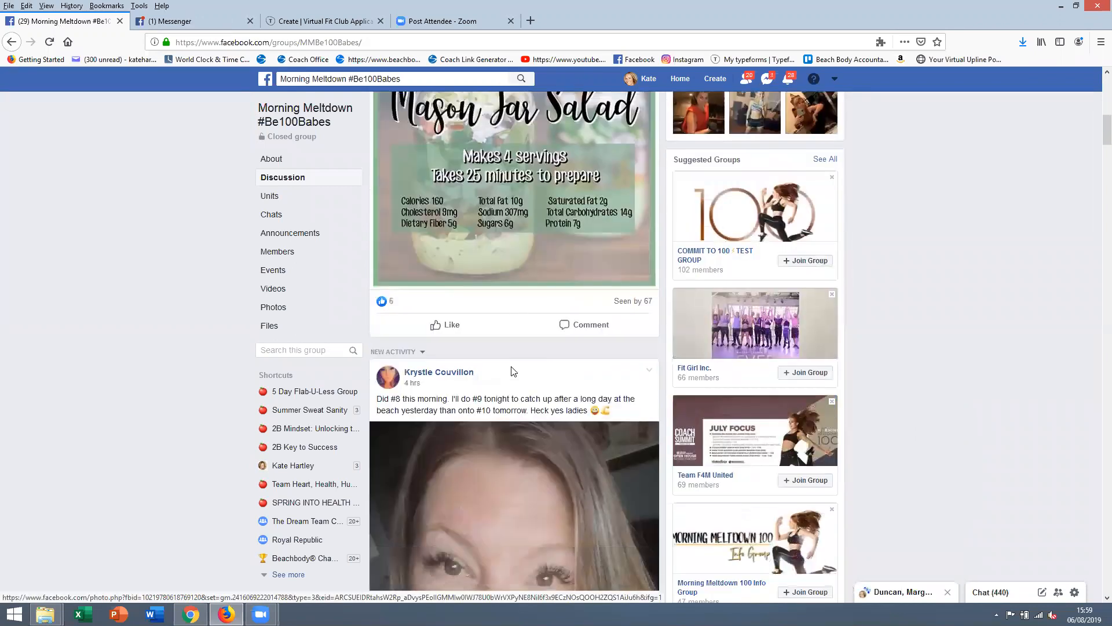
pyautogui.scroll(-15, 512, 372)
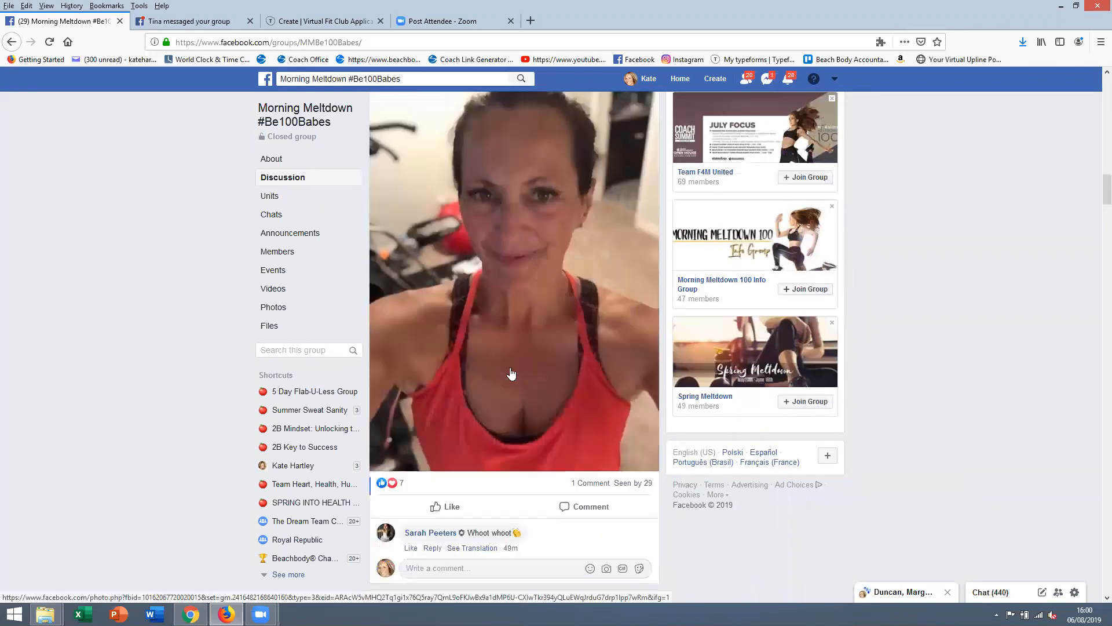
pyautogui.scroll(-15, 510, 375)
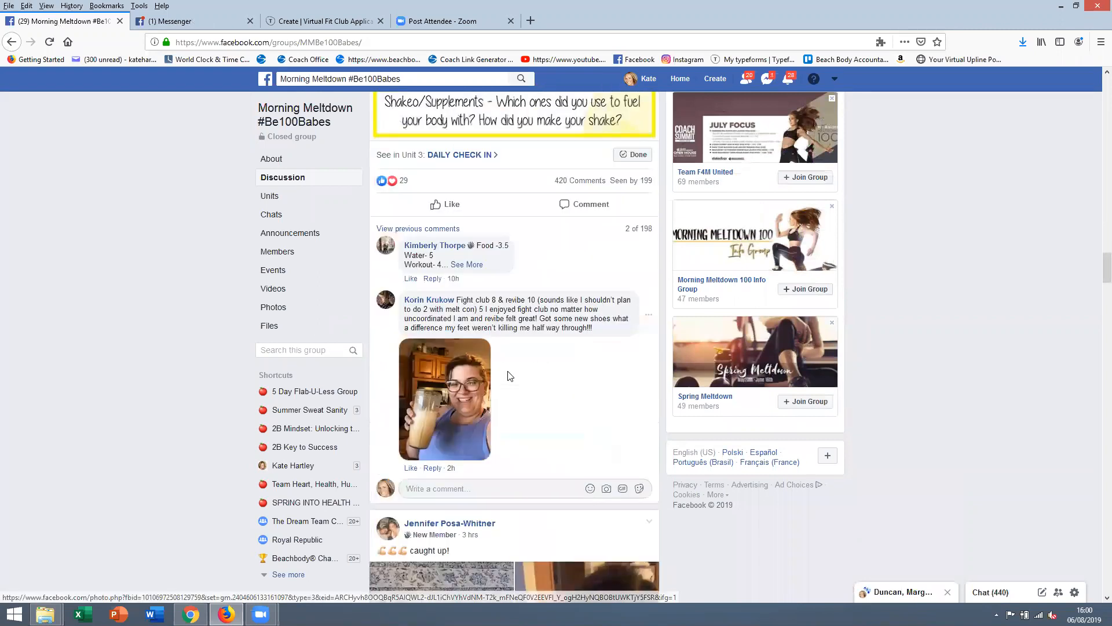
pyautogui.scroll(-15, 508, 373)
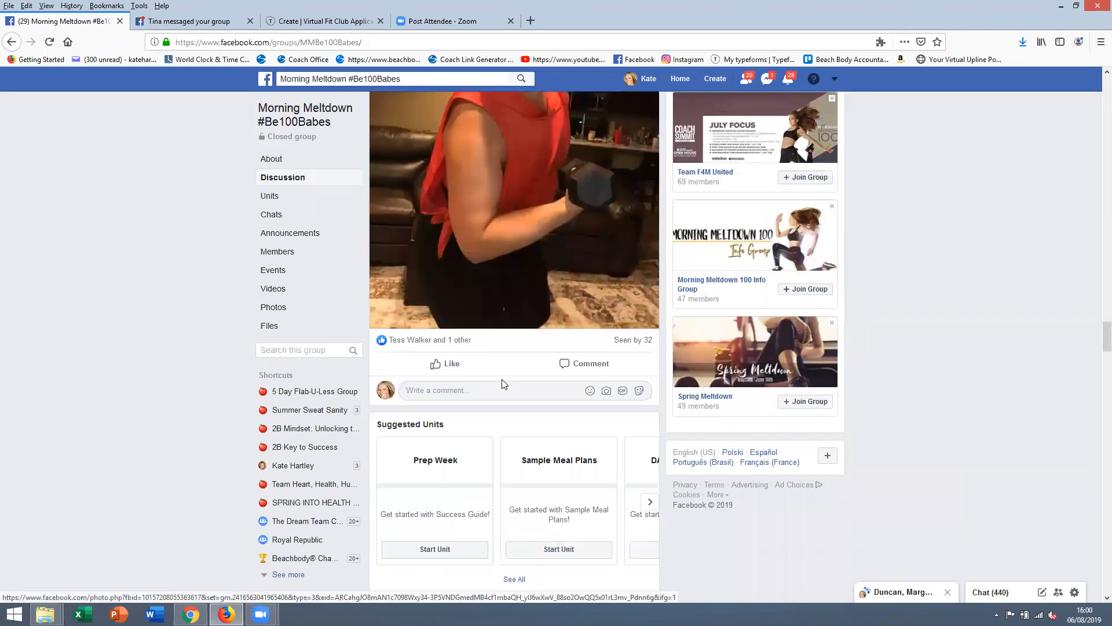
pyautogui.scroll(-15, 500, 389)
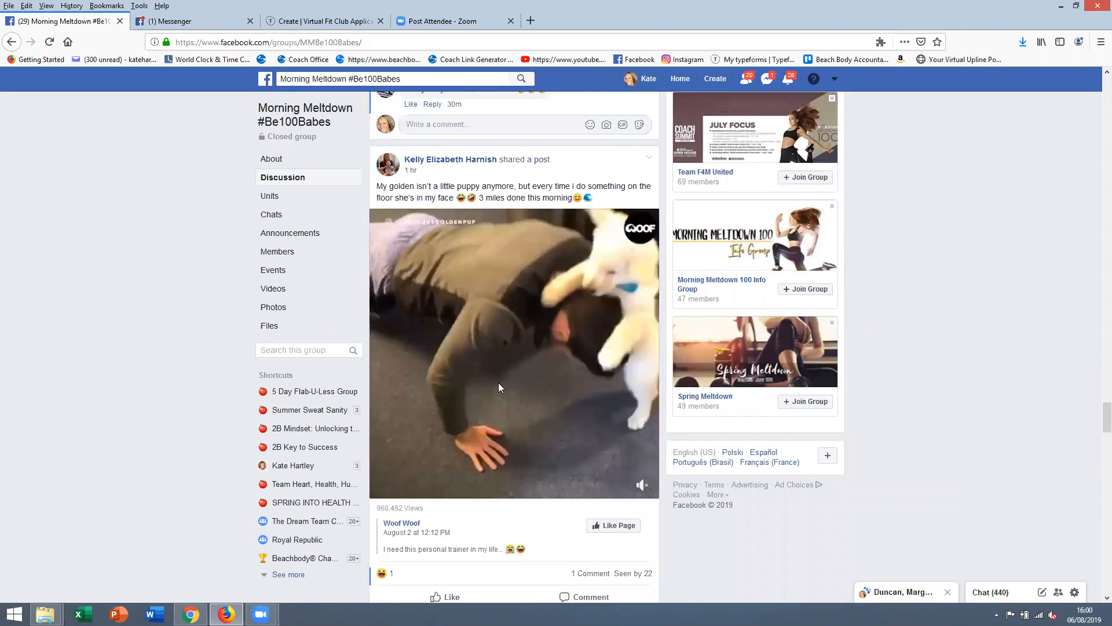
pyautogui.scroll(-15, 499, 388)
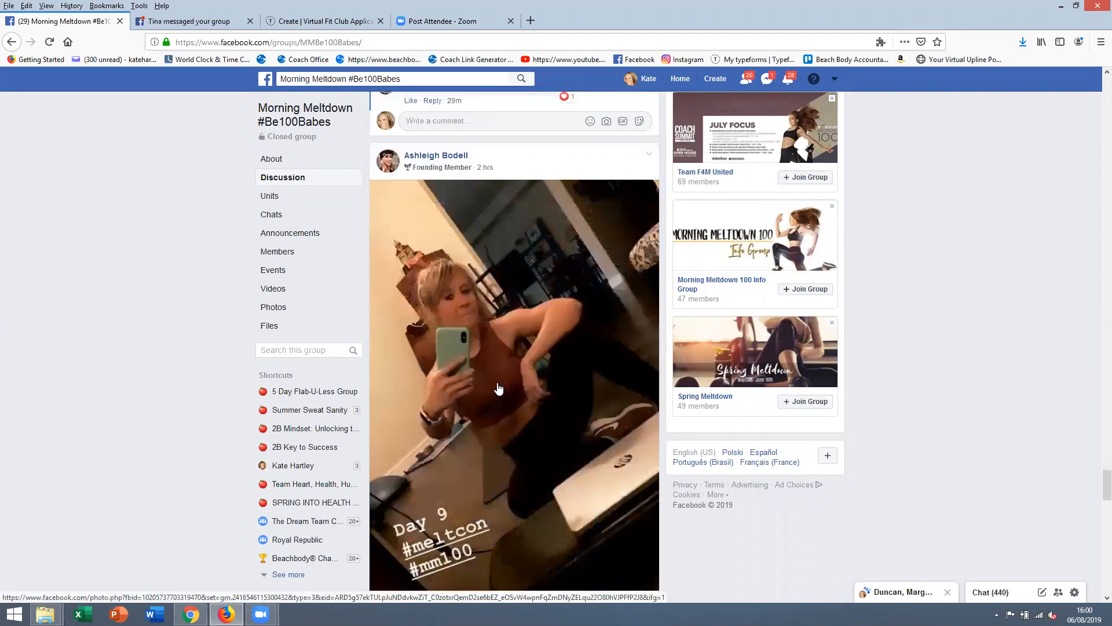
pyautogui.scroll(-15, 492, 386)
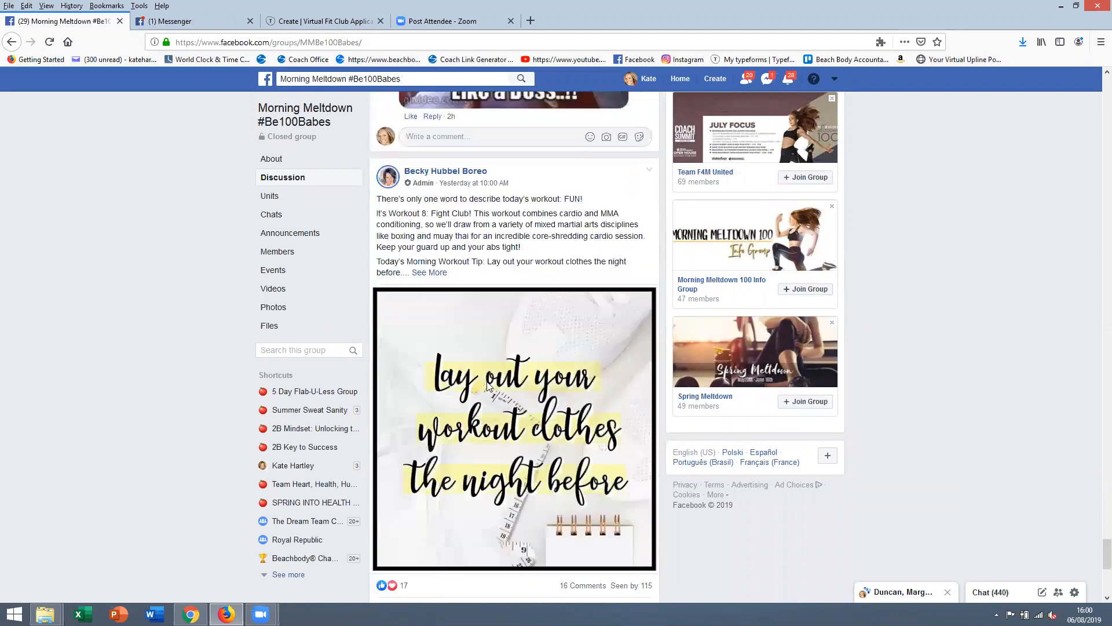
pyautogui.scroll(-10, 485, 385)
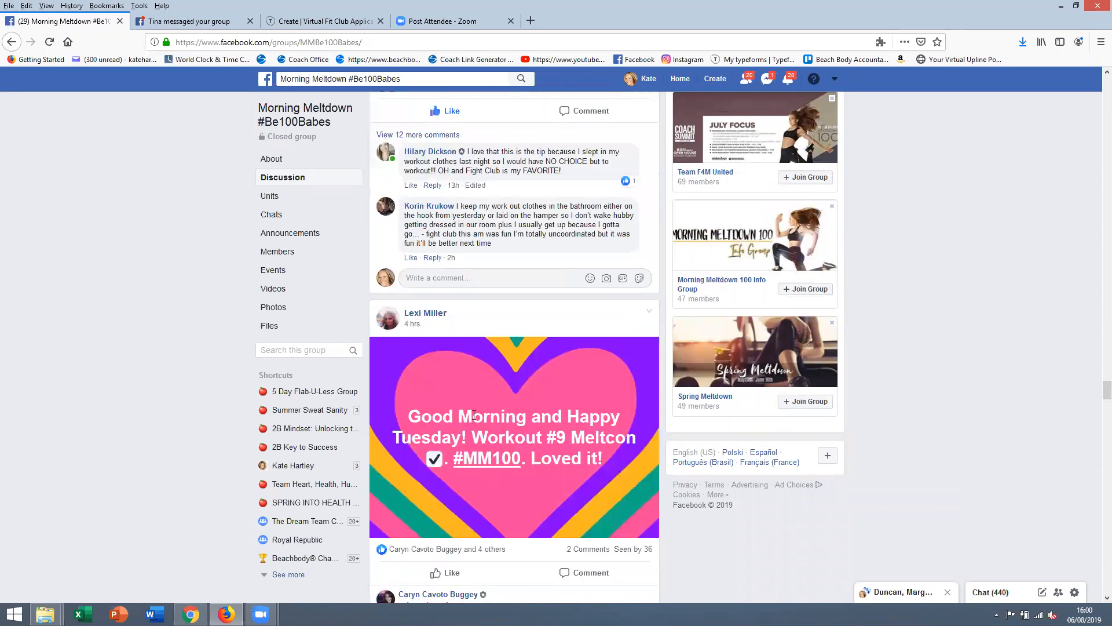
pyautogui.scroll(-15, 472, 418)
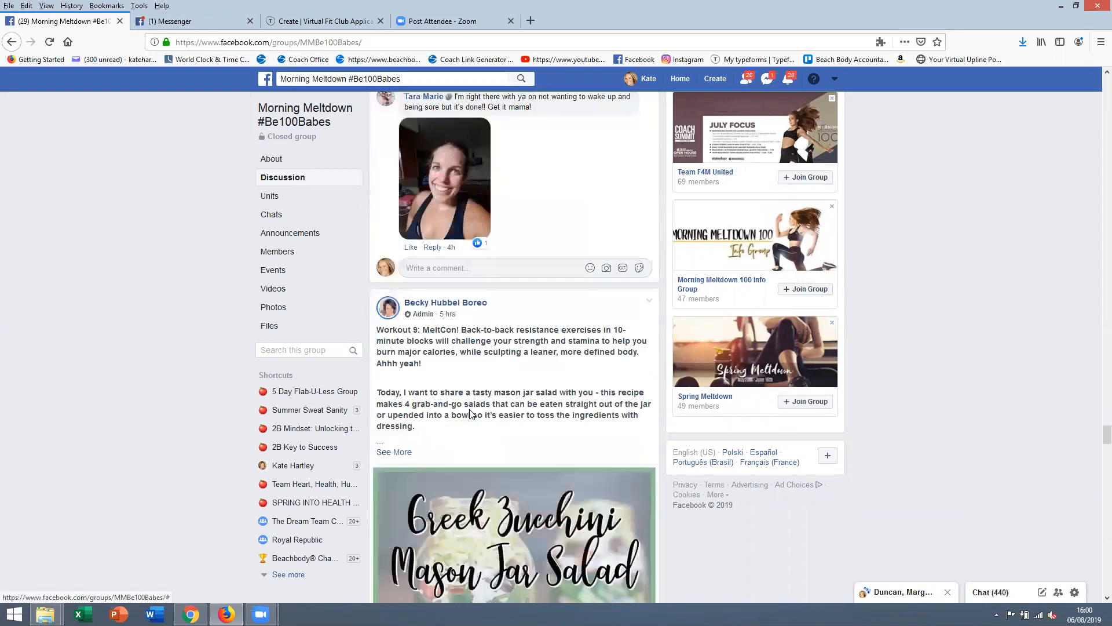
pyautogui.scroll(-15, 471, 415)
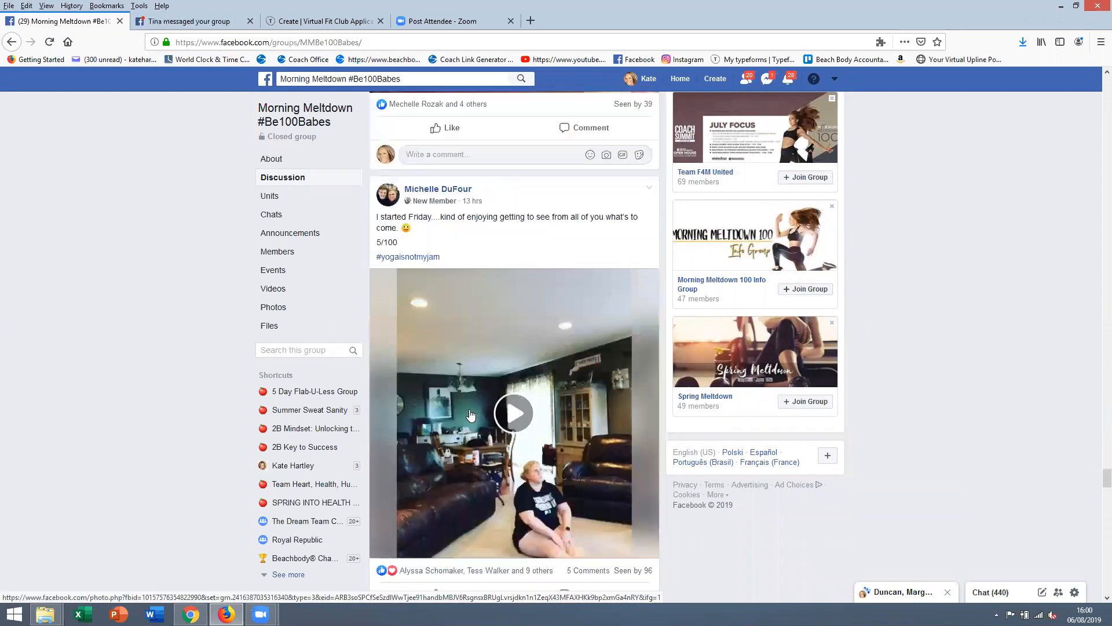
pyautogui.scroll(-15, 470, 415)
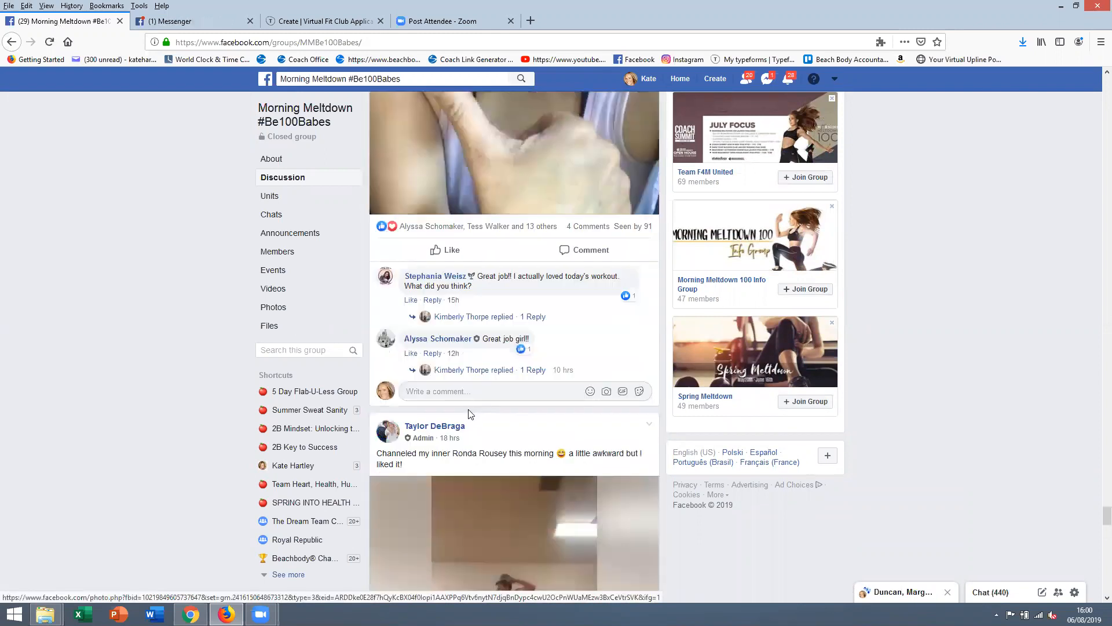
pyautogui.scroll(-15, 469, 415)
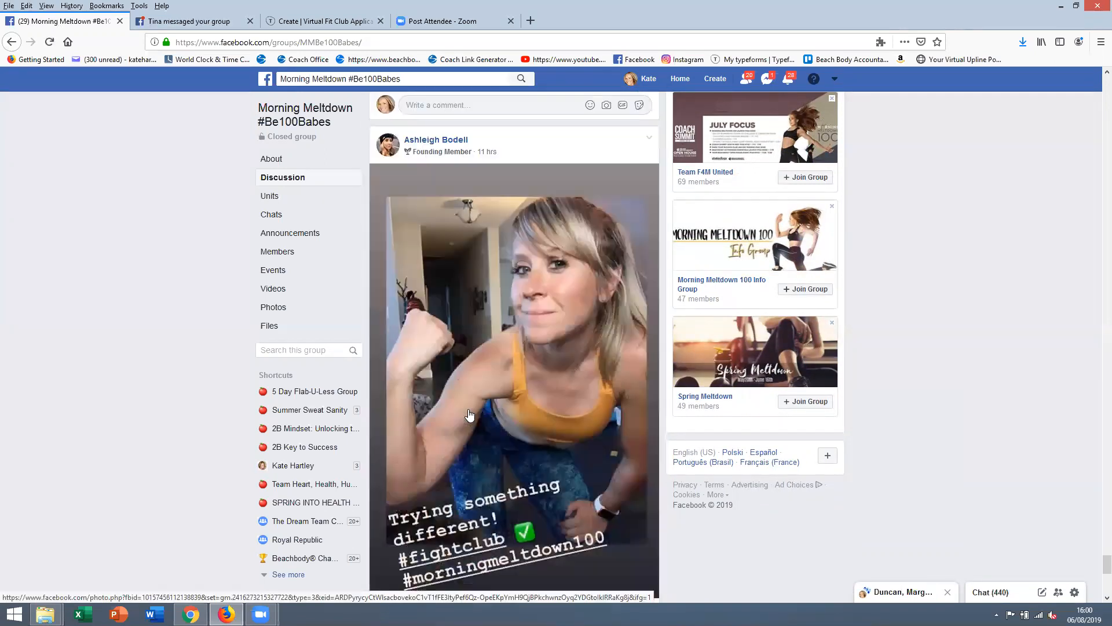
pyautogui.scroll(-3, 469, 415)
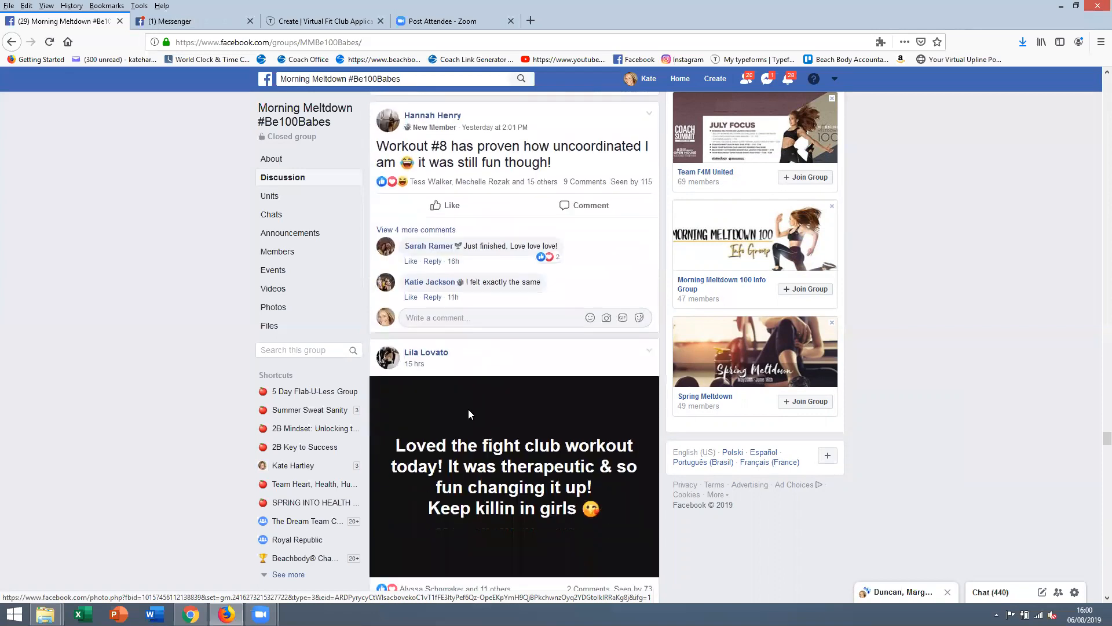
# - Return to the Virtual Fit Club Application form in Typeform and rename its customizable design theme to Fitclub theme
pyautogui.click(353, 22)
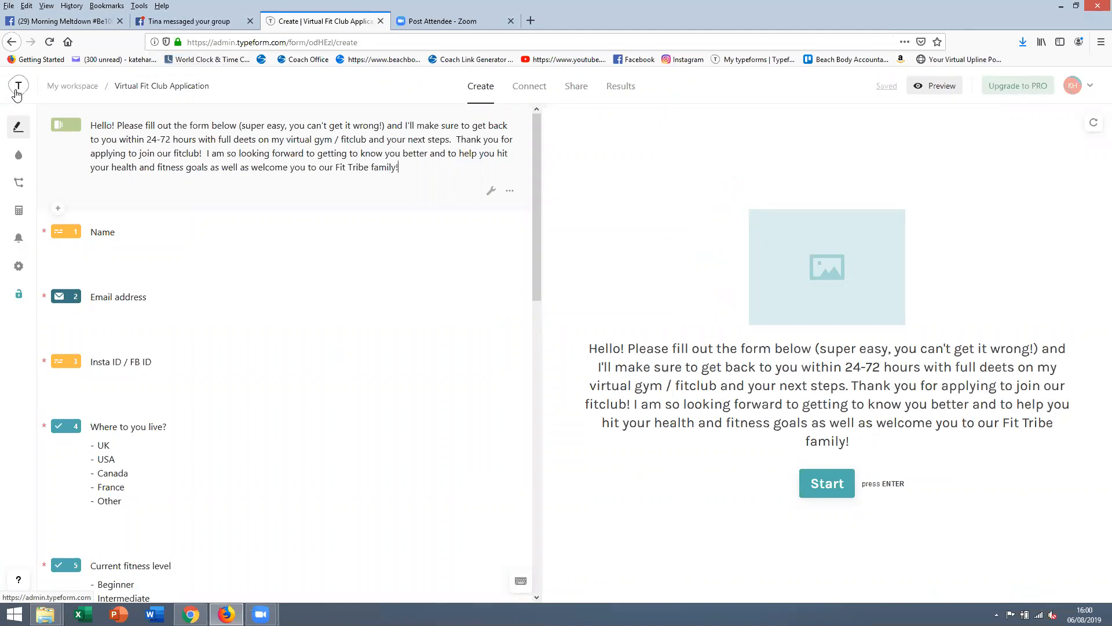
pyautogui.click(19, 160)
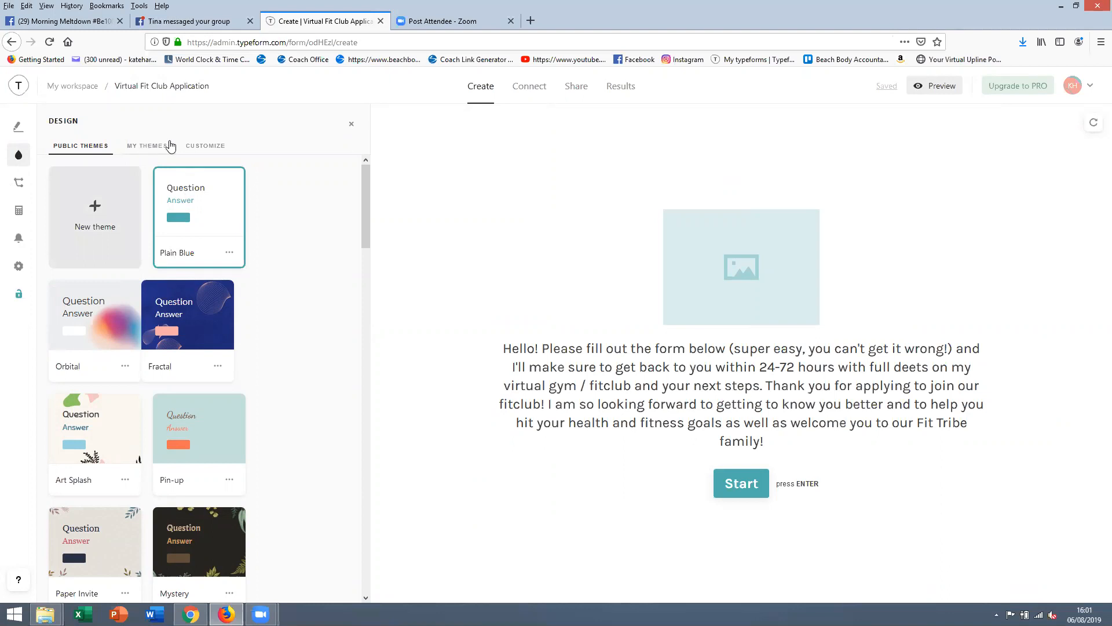
pyautogui.click(168, 146)
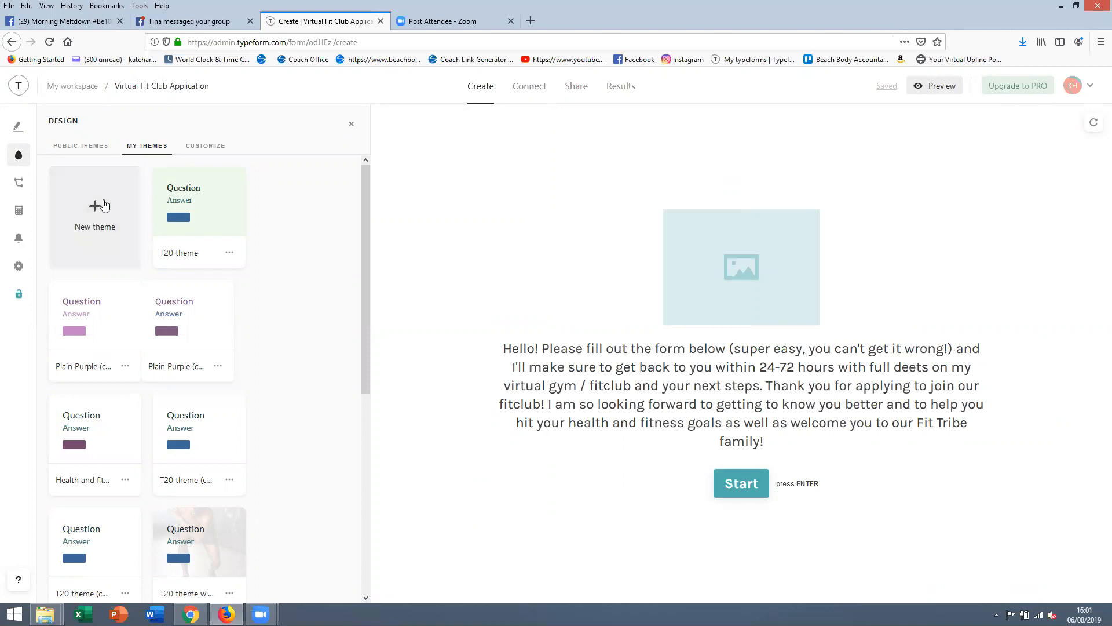
pyautogui.click(210, 149)
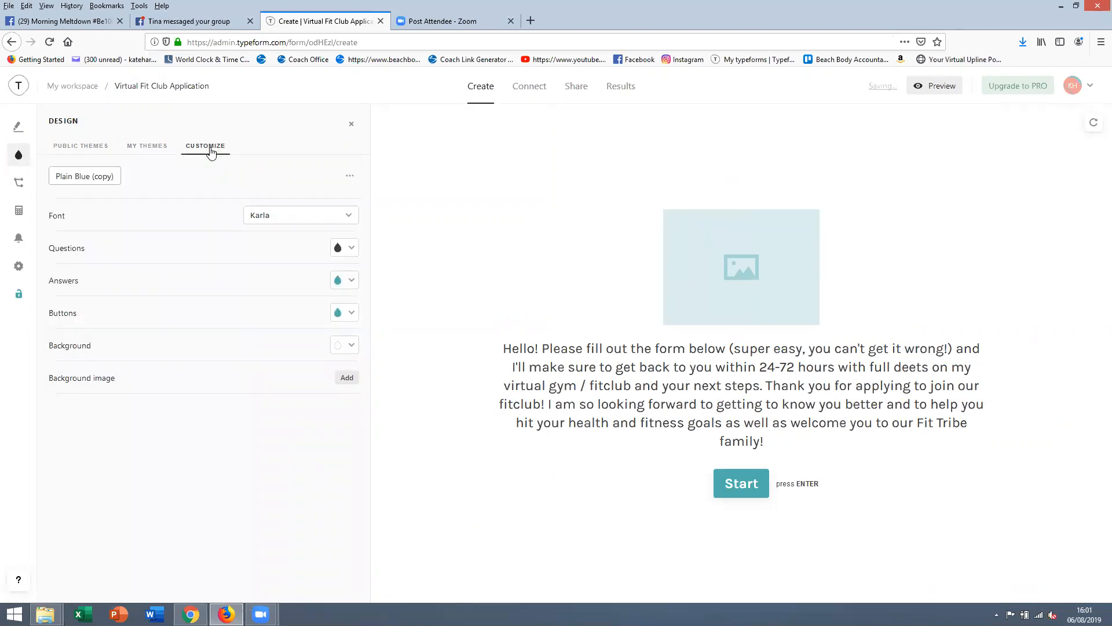
pyautogui.moveTo(115, 177); pyautogui.dragTo(52, 177)
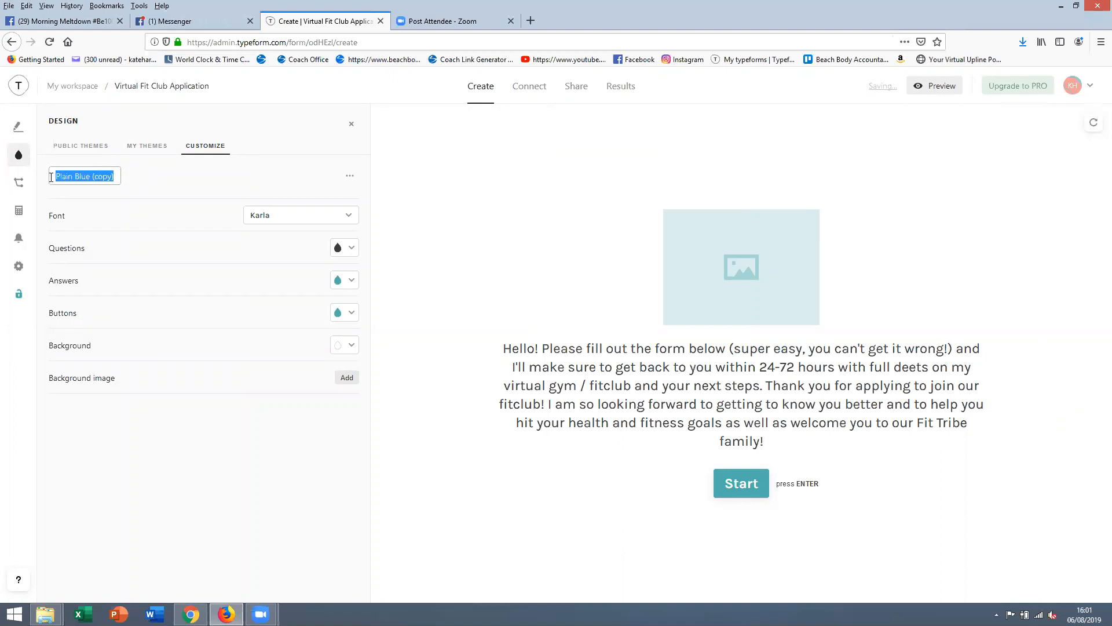
pyautogui.write('Fitclub theme')
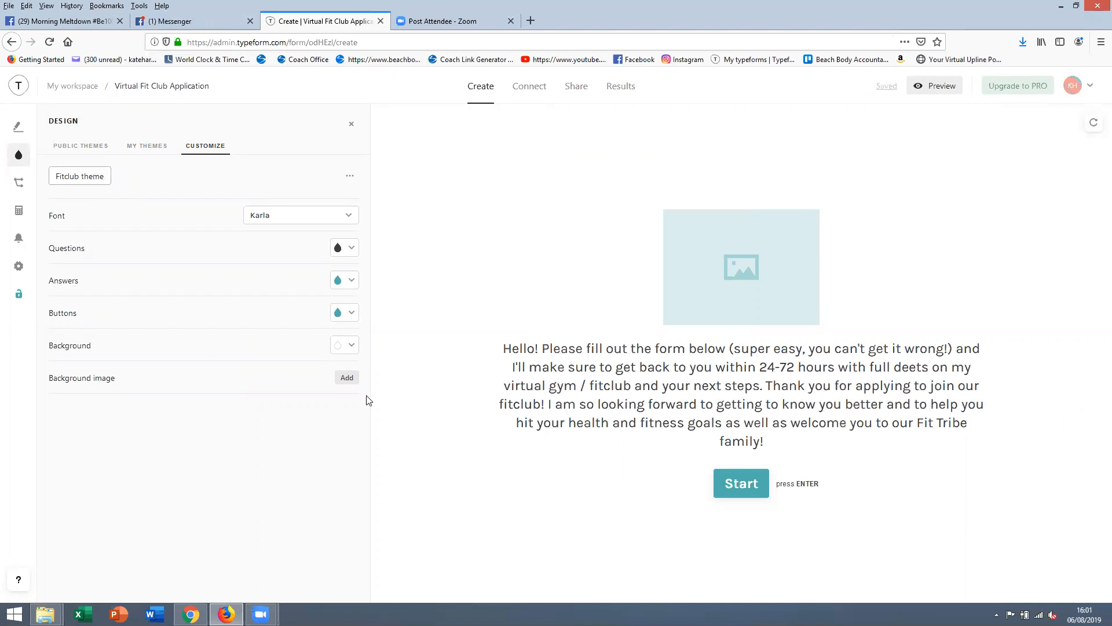
# - Try green and teal shades for the theme's background, settling on the light aqua colour #C3F7F0
pyautogui.click(351, 350)
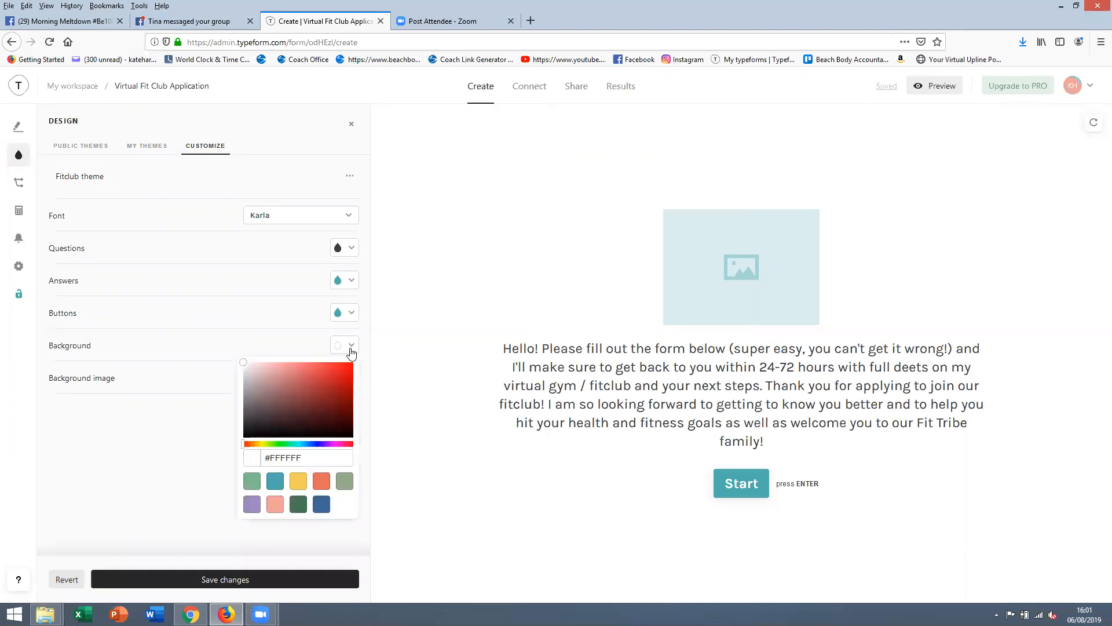
pyautogui.click(305, 506)
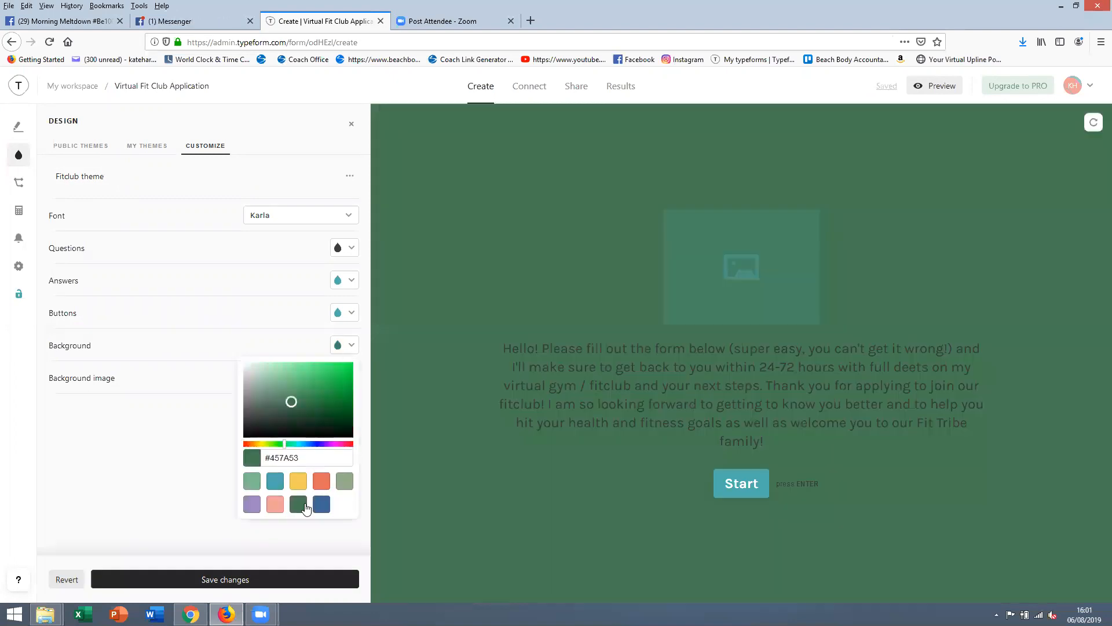
pyautogui.click(276, 481)
pyautogui.moveTo(300, 449)
pyautogui.mouseDown()
pyautogui.moveTo(284, 447)
pyautogui.moveTo(316, 450)
pyautogui.moveTo(295, 450)
pyautogui.mouseUp()
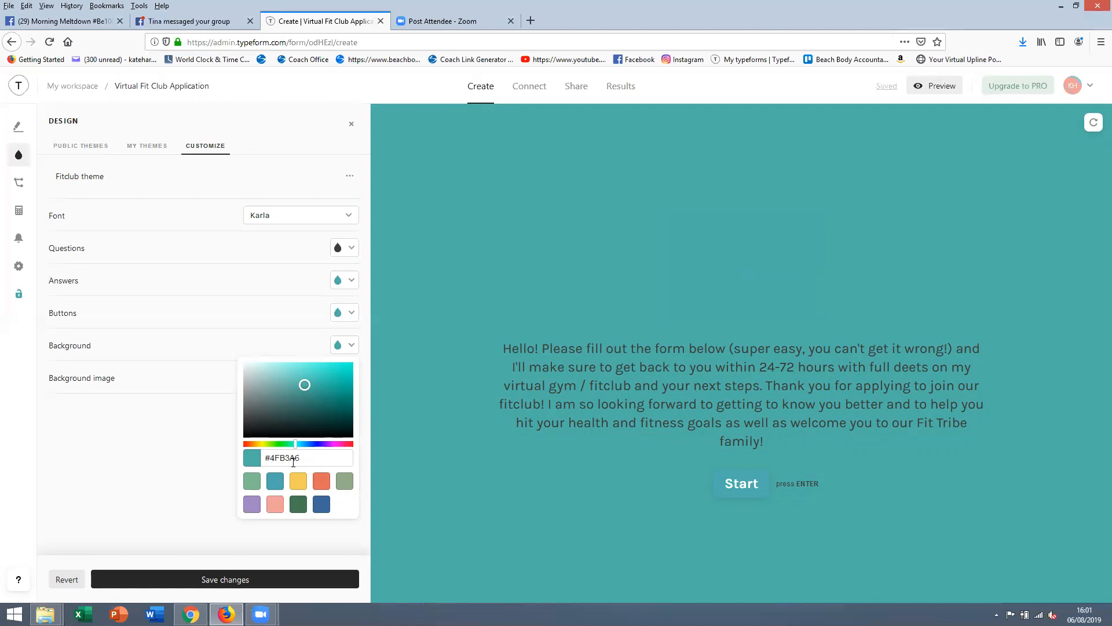
pyautogui.moveTo(277, 366)
pyautogui.mouseDown()
pyautogui.moveTo(288, 371)
pyautogui.moveTo(267, 364)
pyautogui.mouseUp()
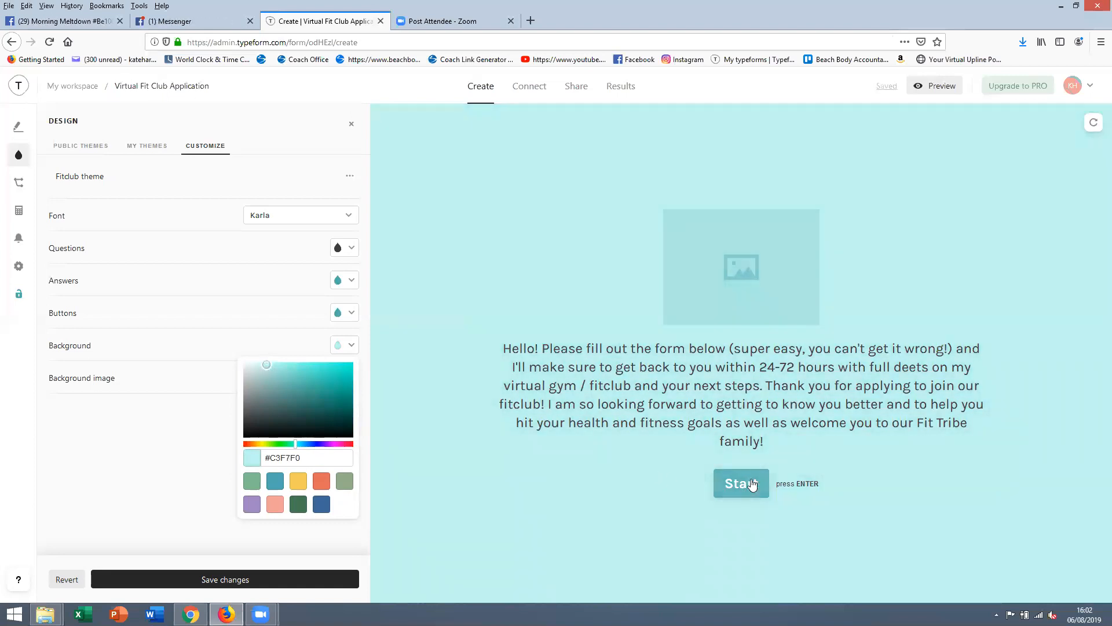
# - Change the theme's button colour to a deep pink
pyautogui.click(339, 313)
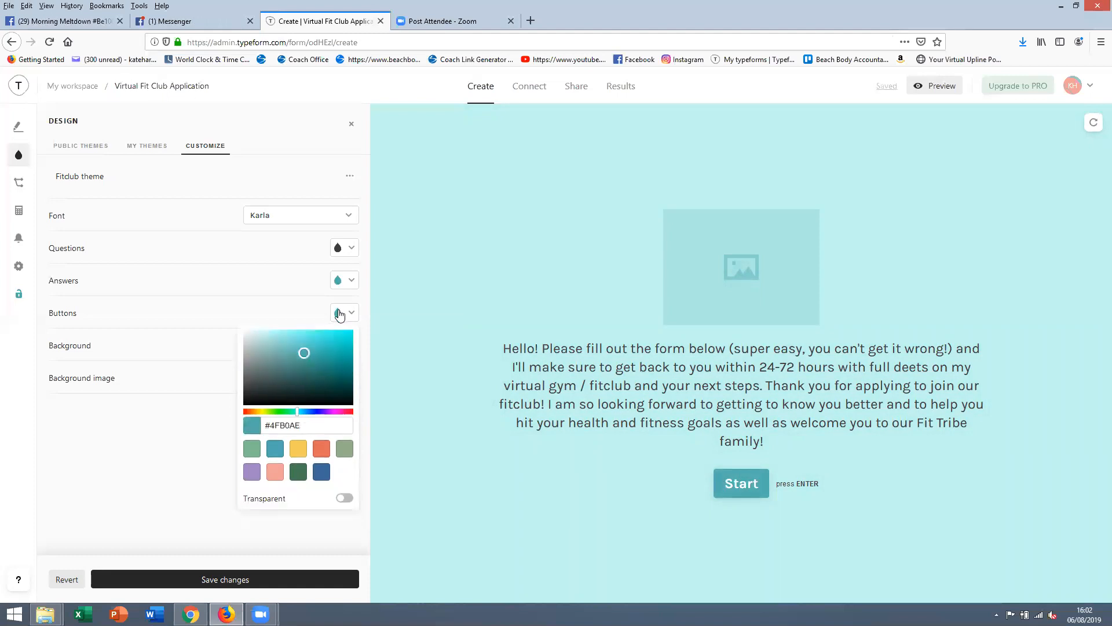
pyautogui.click(336, 412)
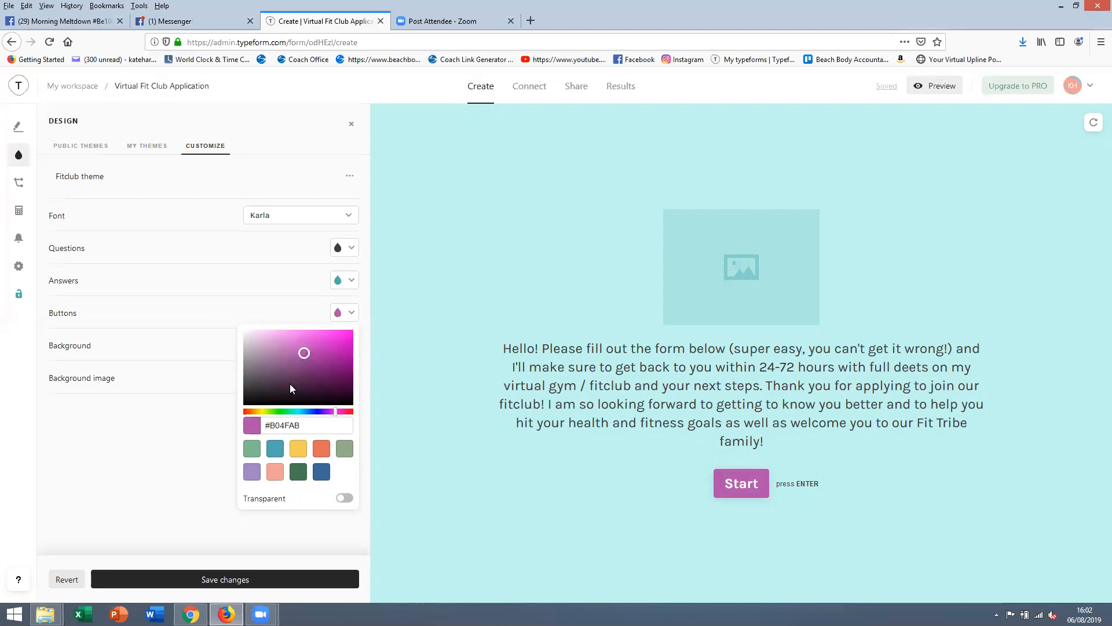
pyautogui.moveTo(340, 417); pyautogui.dragTo(343, 416)
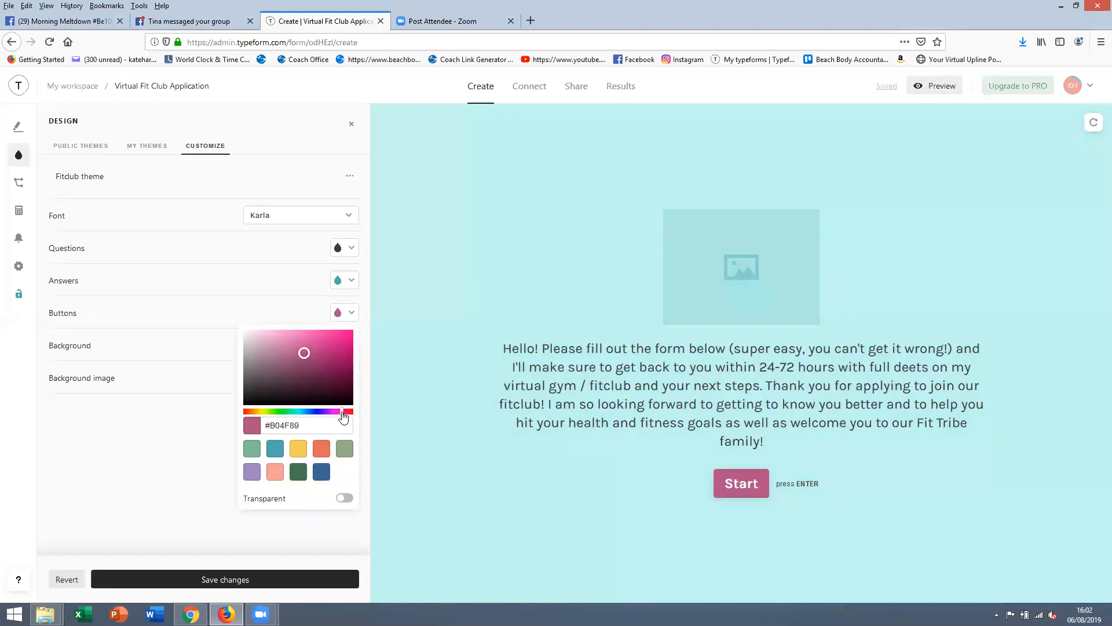
pyautogui.click(311, 352)
# - Look through the available fonts for the theme, then close the list without choosing one
pyautogui.click(349, 215)
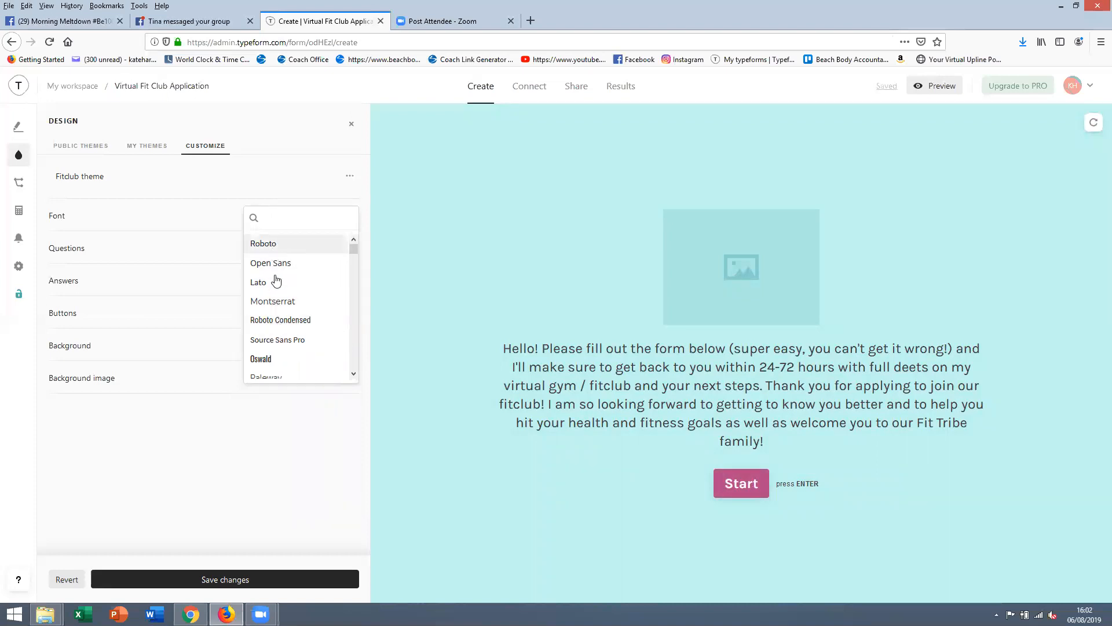
pyautogui.scroll(-2, 283, 325)
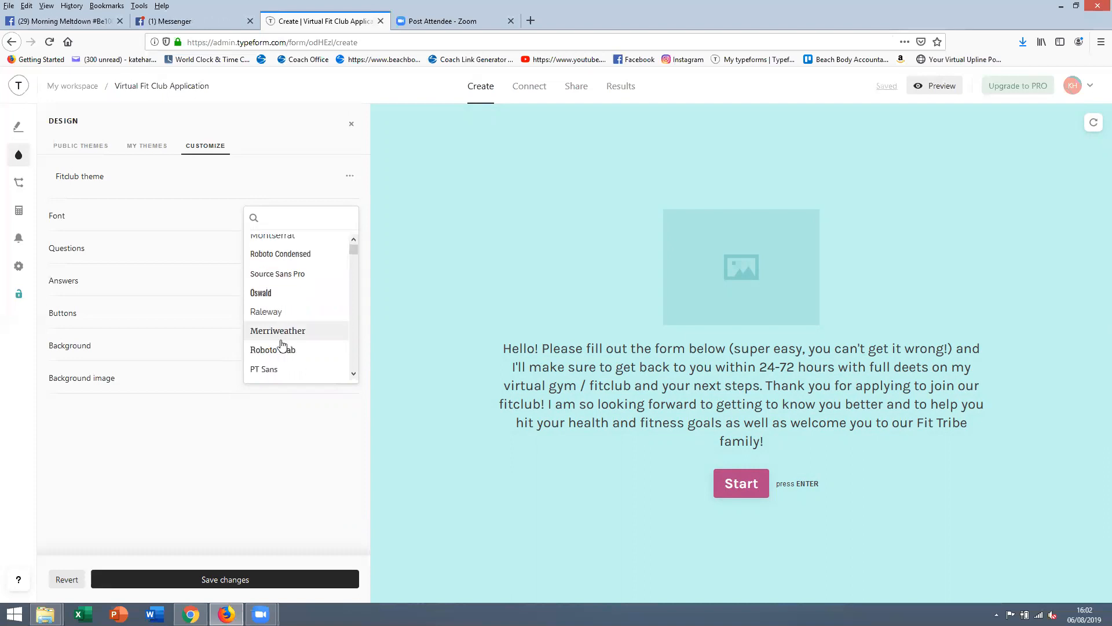
pyautogui.scroll(-3, 305, 334)
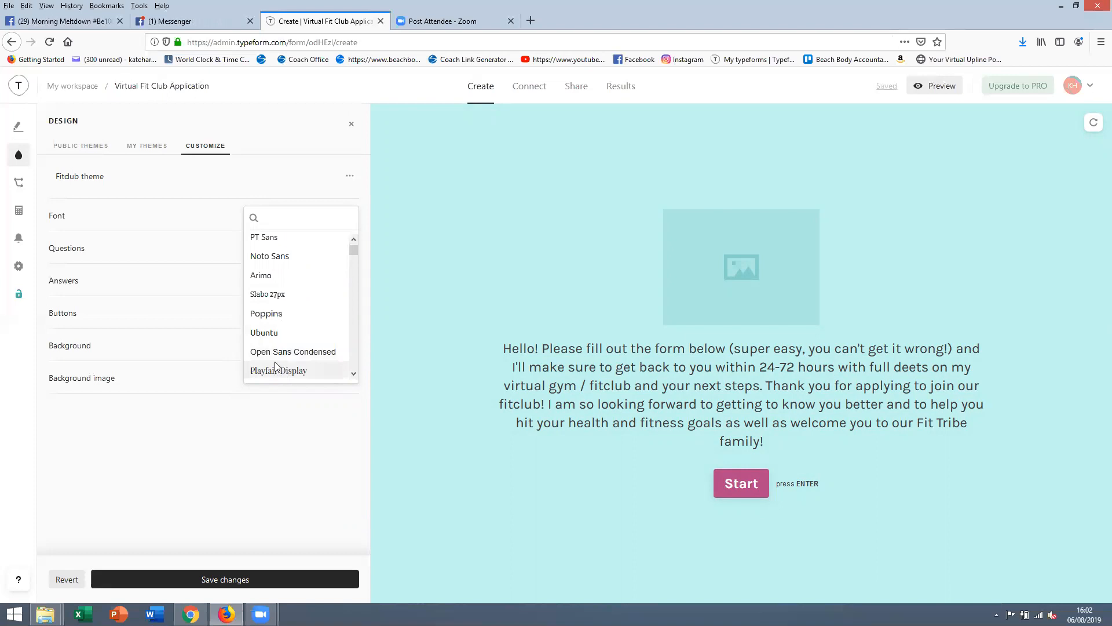
pyautogui.scroll(-3, 283, 374)
pyautogui.scroll(-5, 315, 368)
pyautogui.scroll(-3, 282, 363)
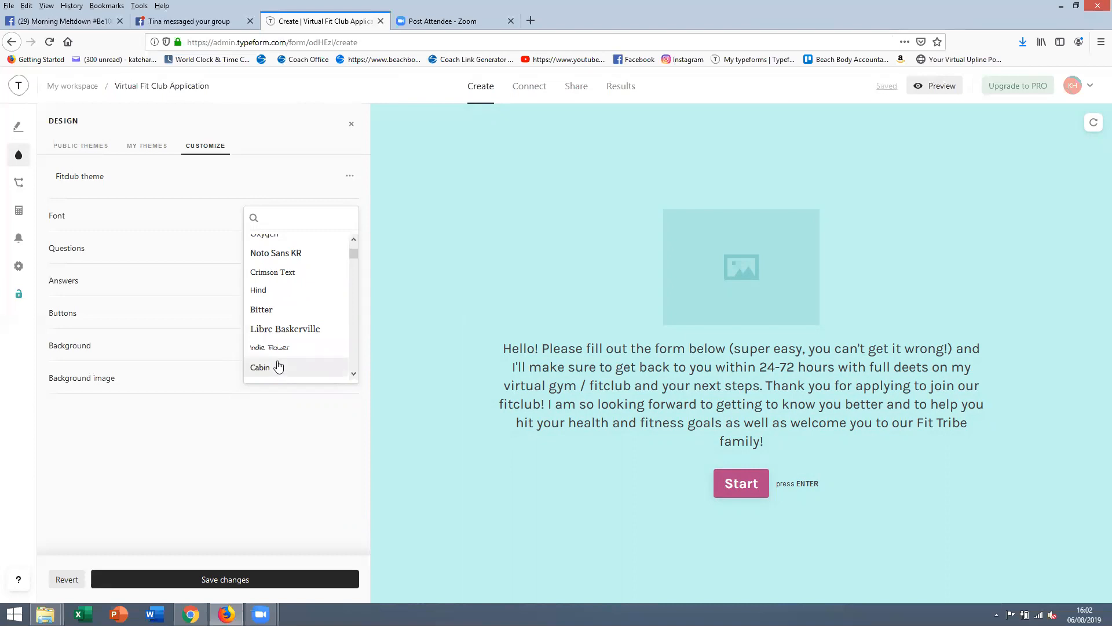
pyautogui.scroll(-5, 278, 366)
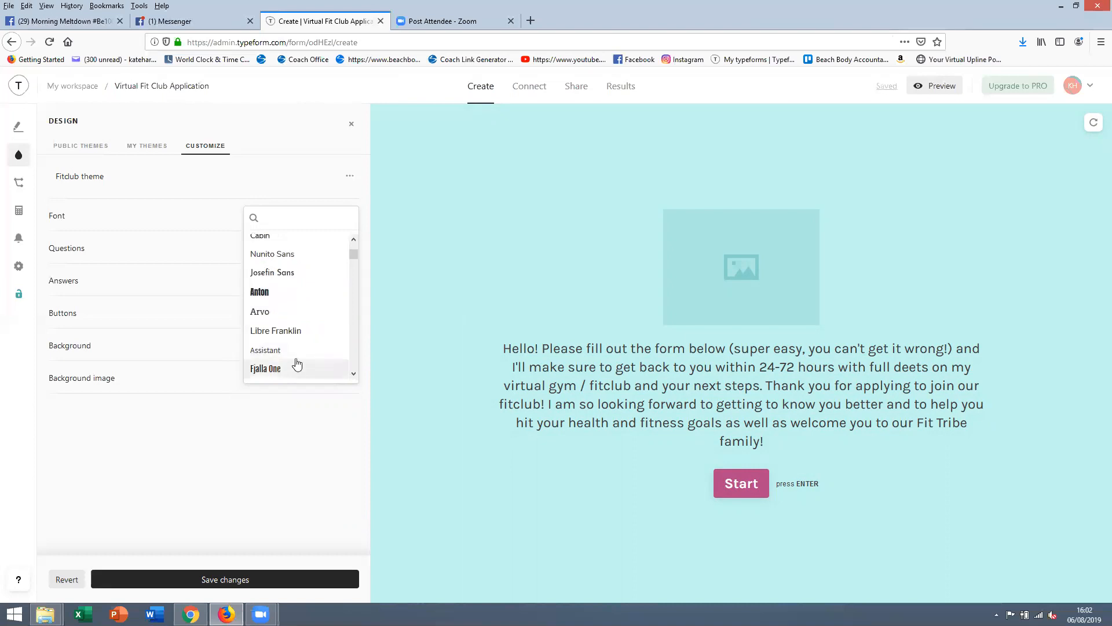
pyautogui.scroll(-8, 297, 363)
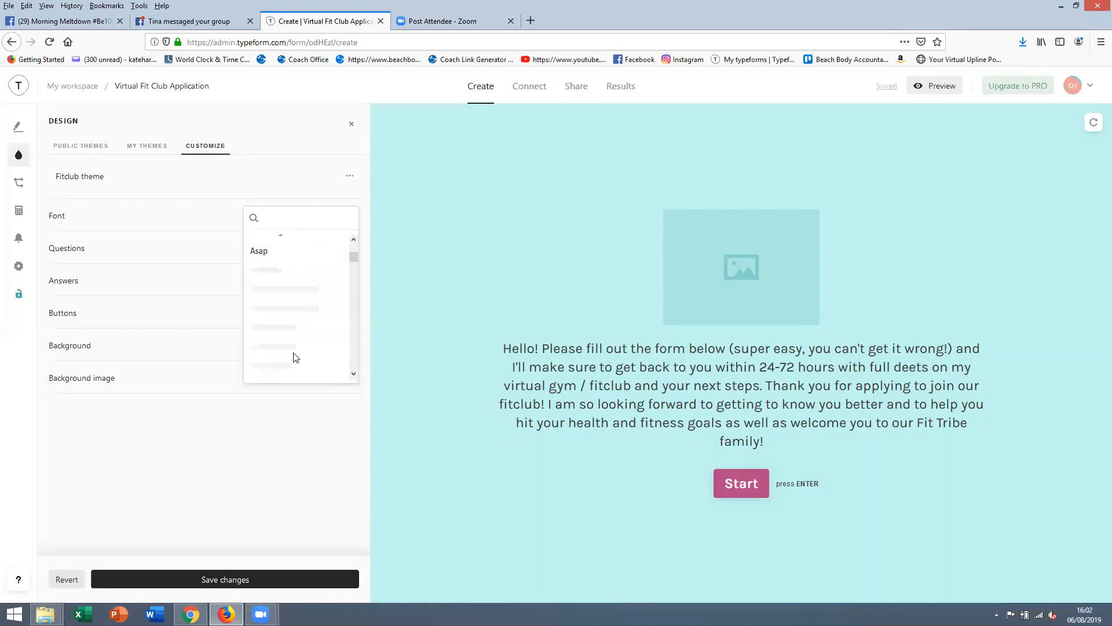
pyautogui.scroll(3, 295, 358)
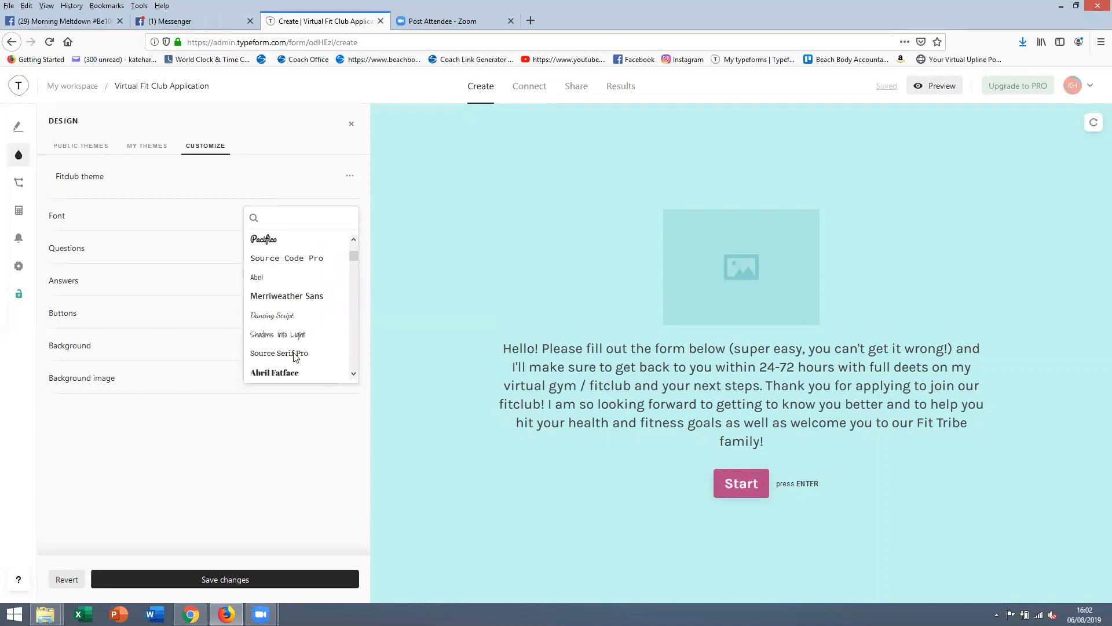
pyautogui.scroll(-3, 296, 357)
pyautogui.scroll(-3, 295, 358)
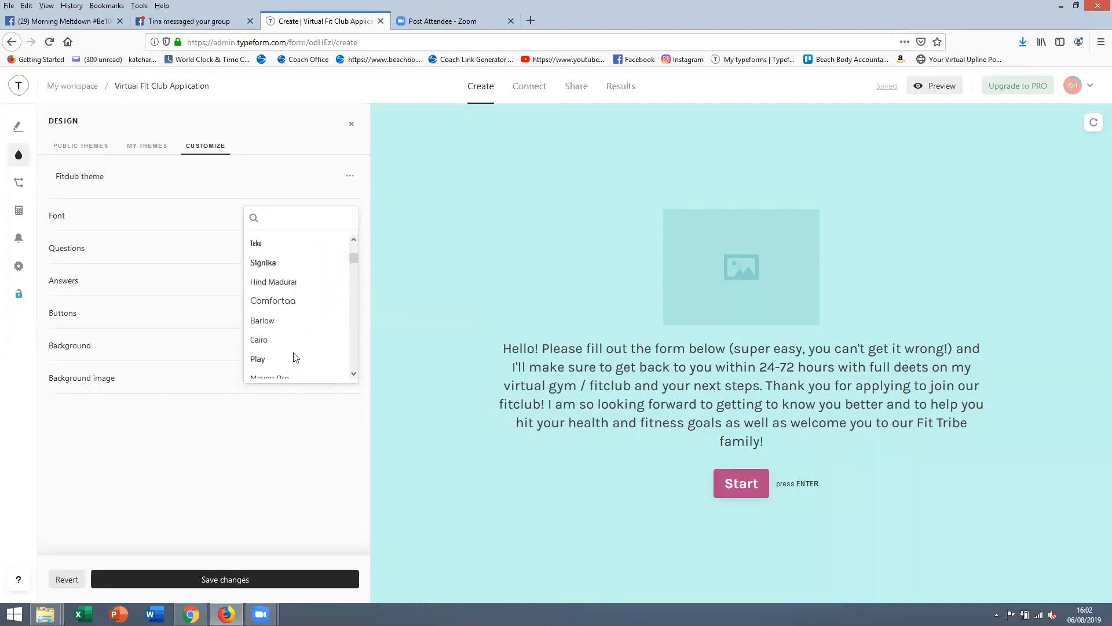
pyautogui.scroll(-2, 295, 358)
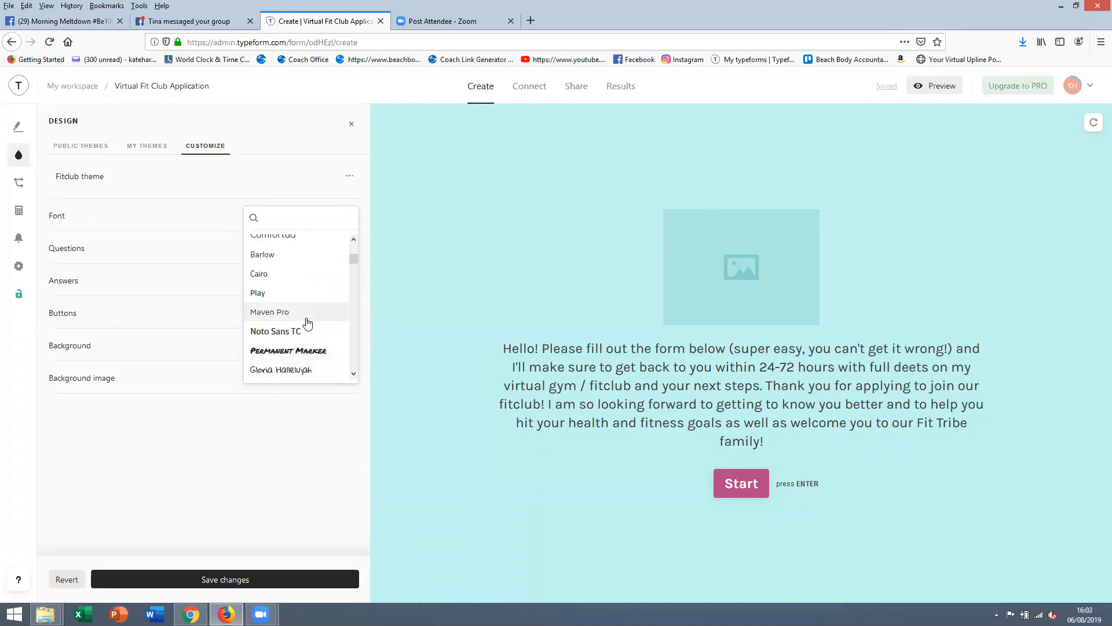
pyautogui.scroll(5, 301, 327)
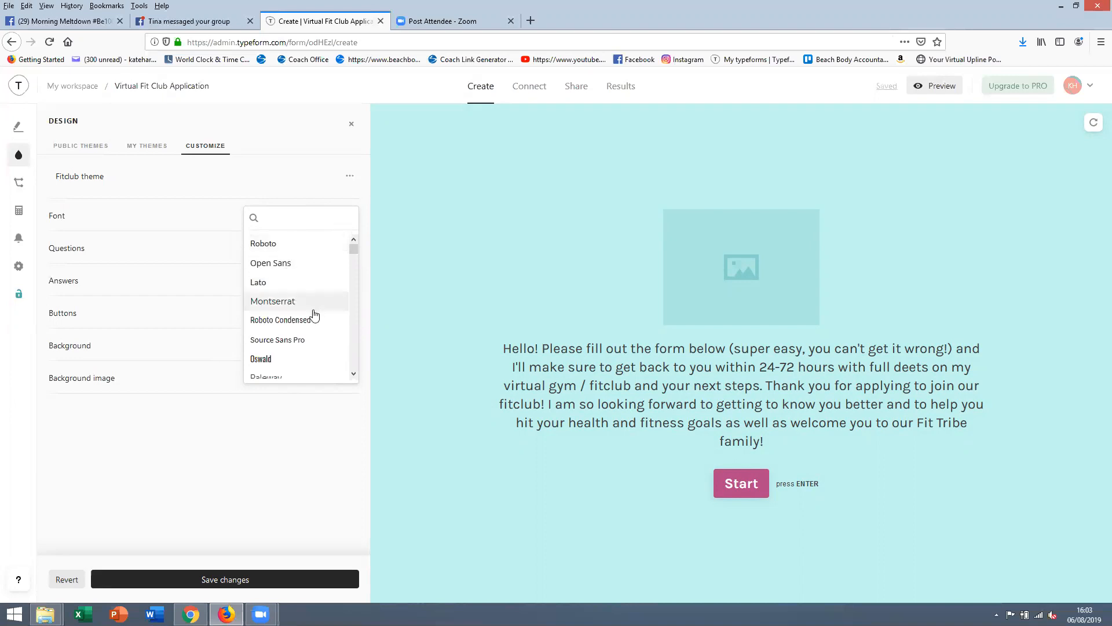
pyautogui.click(102, 253)
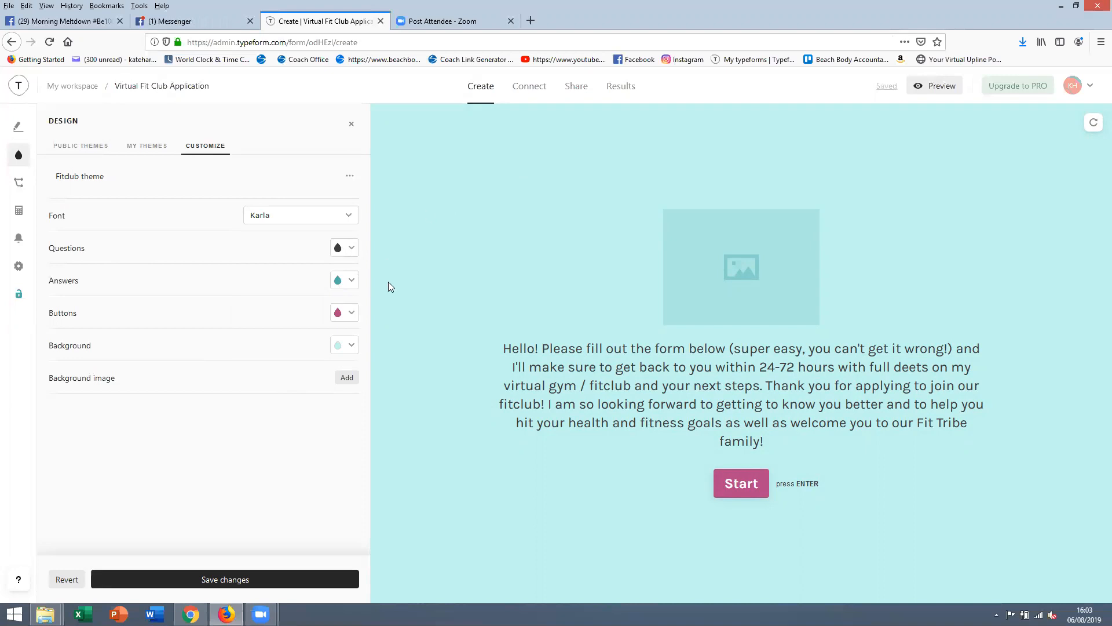
# - Change the theme's answer colour to a dark blue based on the #3C6997 preset
pyautogui.click(350, 282)
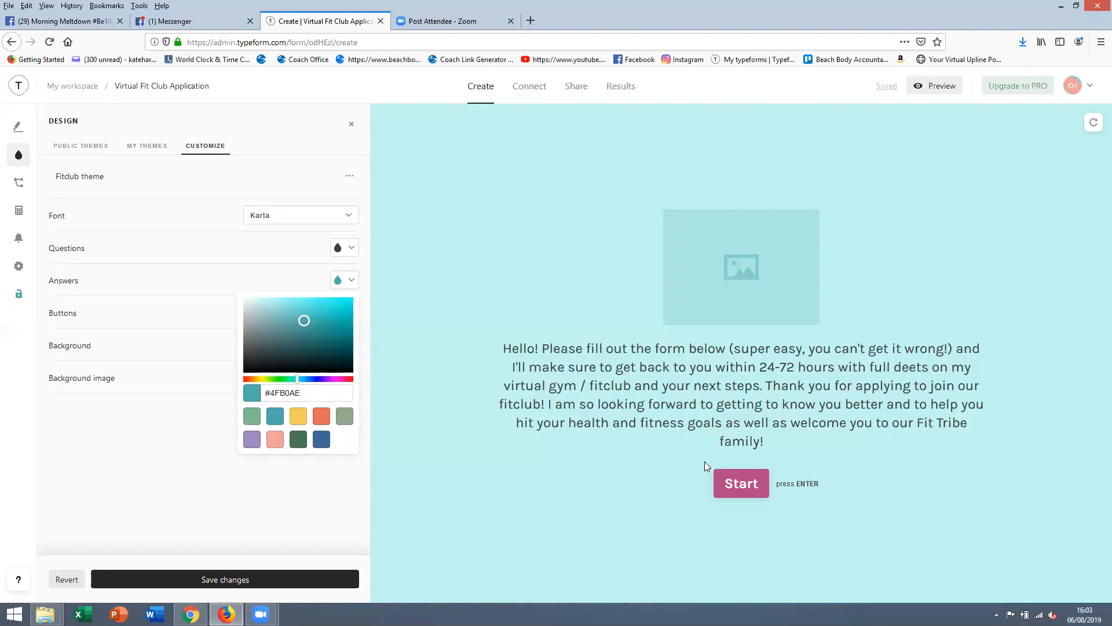
pyautogui.click(321, 439)
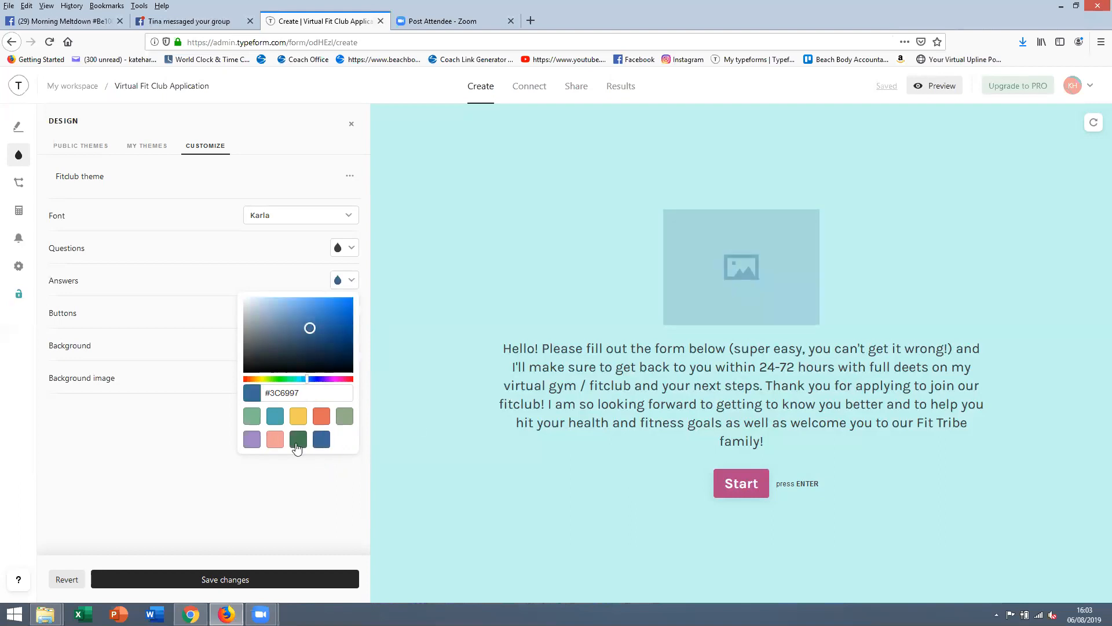
pyautogui.moveTo(298, 328)
pyautogui.mouseDown()
pyautogui.moveTo(283, 316)
pyautogui.moveTo(293, 332)
pyautogui.mouseUp()
pyautogui.click(320, 536)
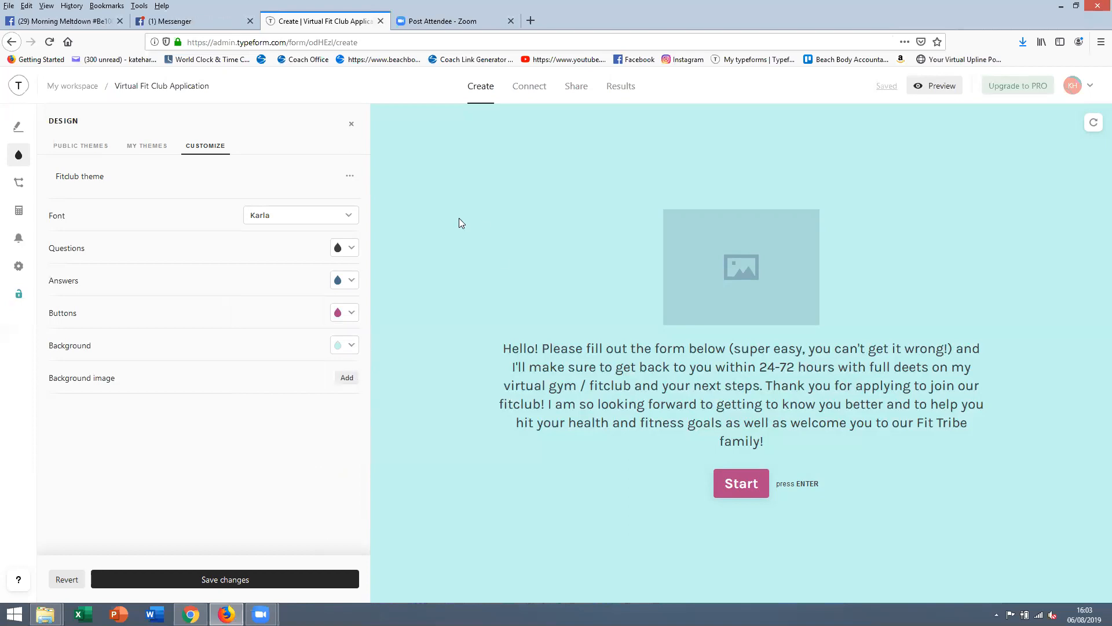
# - Upload the Grain free raspberry cheesecake picture from the Shakeology folder as the background image and raise its brightness to nearly the maximum
pyautogui.click(347, 377)
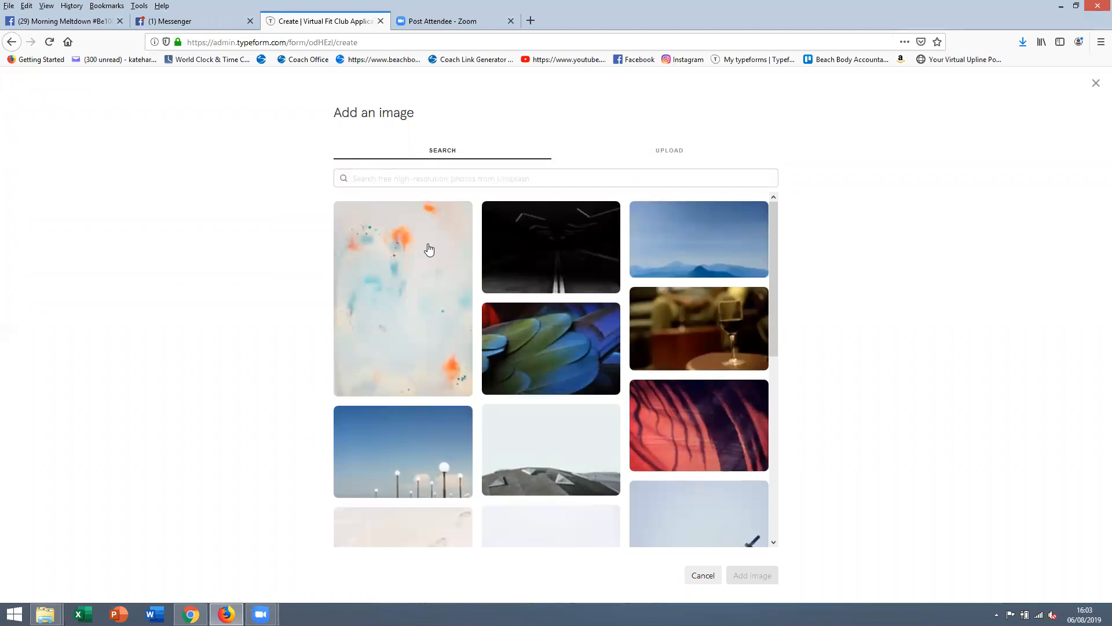
pyautogui.click(662, 152)
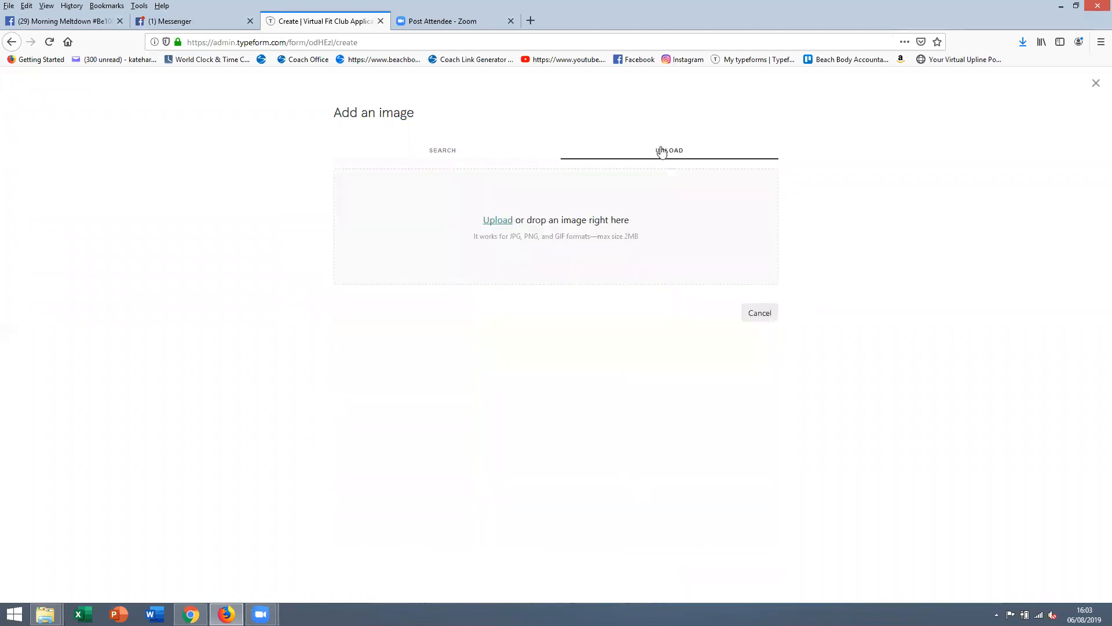
pyautogui.click(504, 222)
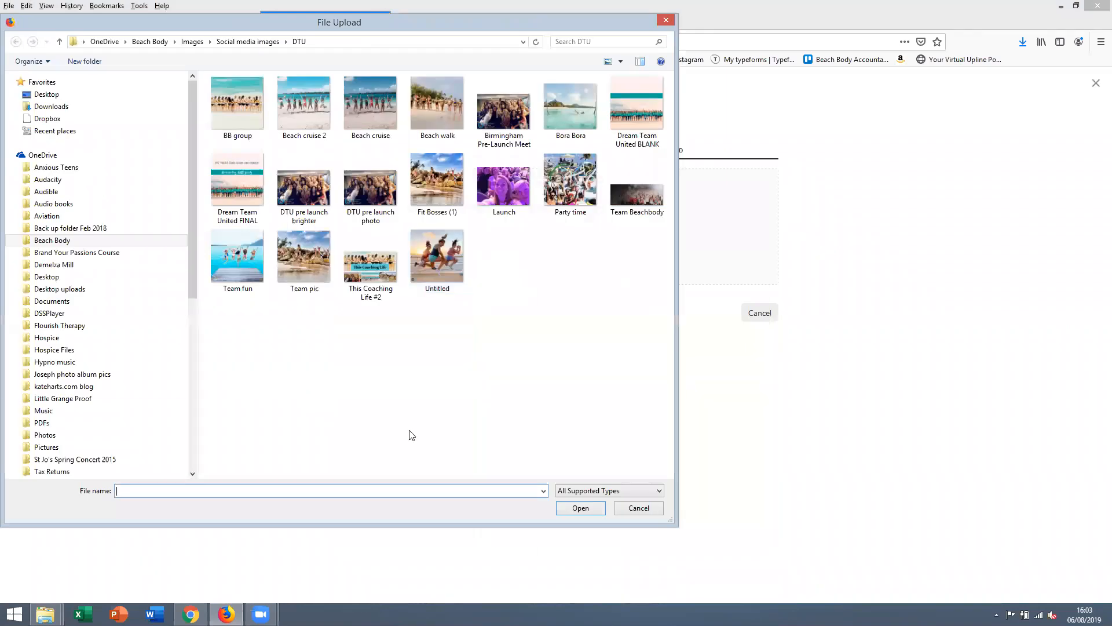
pyautogui.click(196, 41)
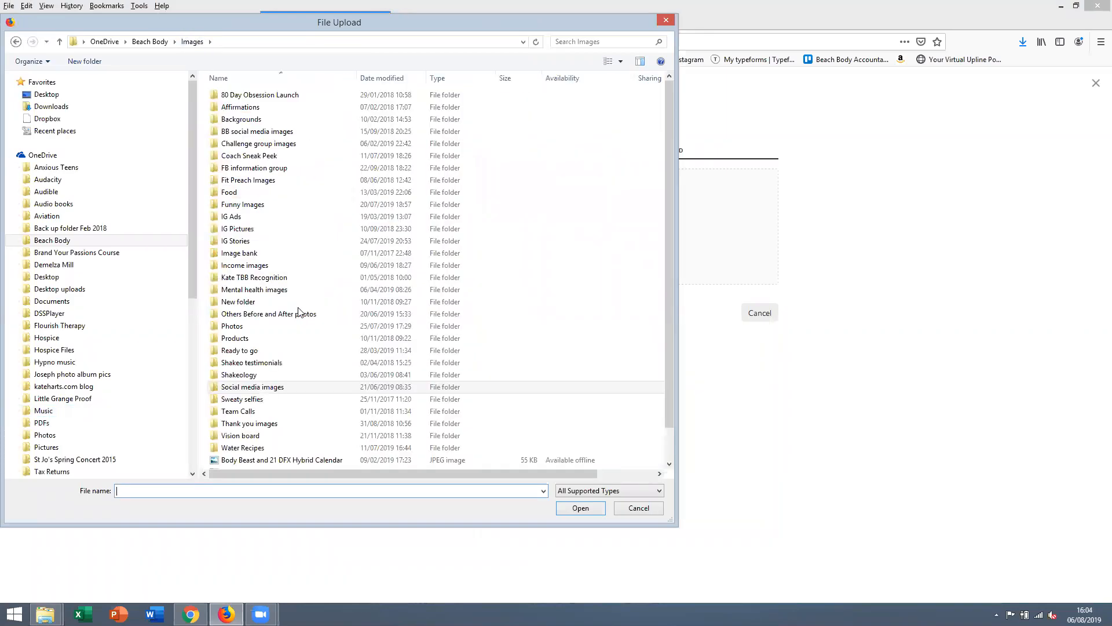
pyautogui.doubleClick(240, 375)
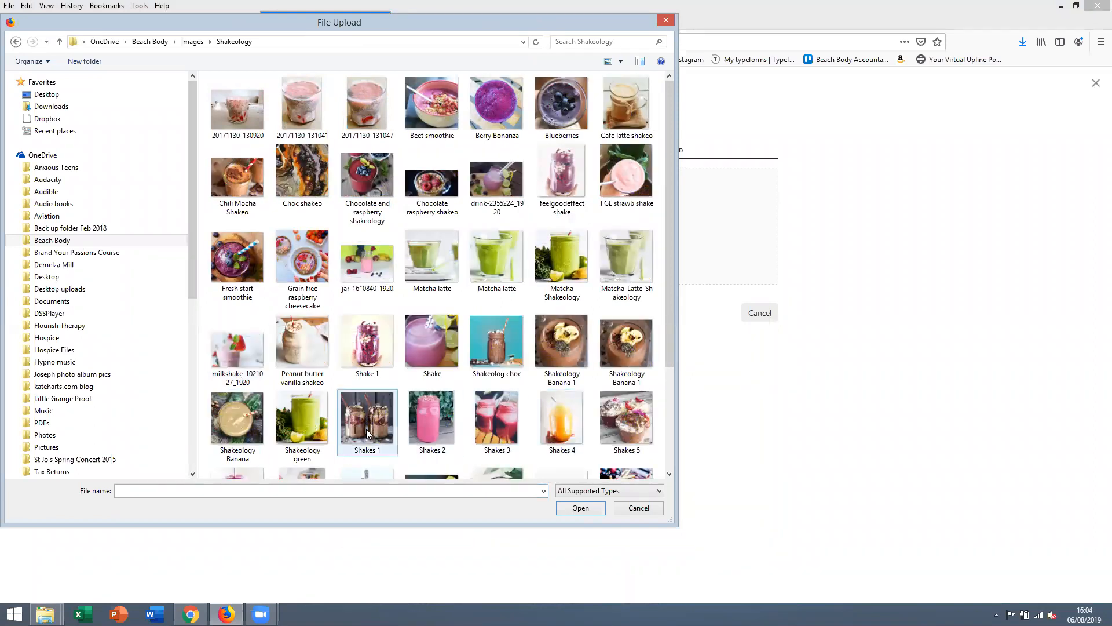
pyautogui.scroll(-2, 354, 312)
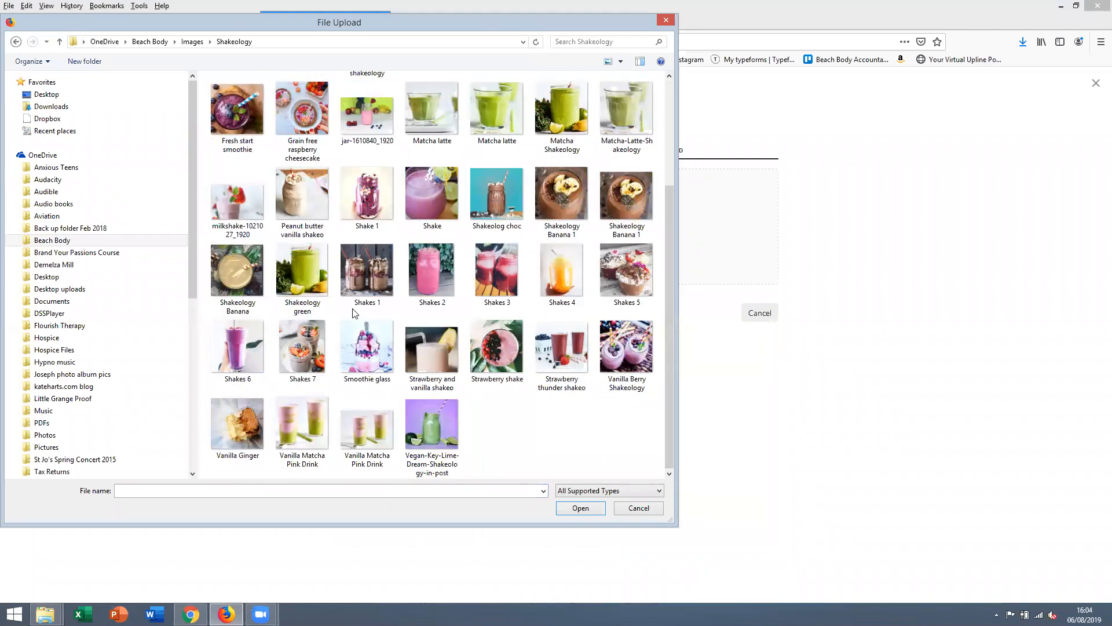
pyautogui.doubleClick(301, 108)
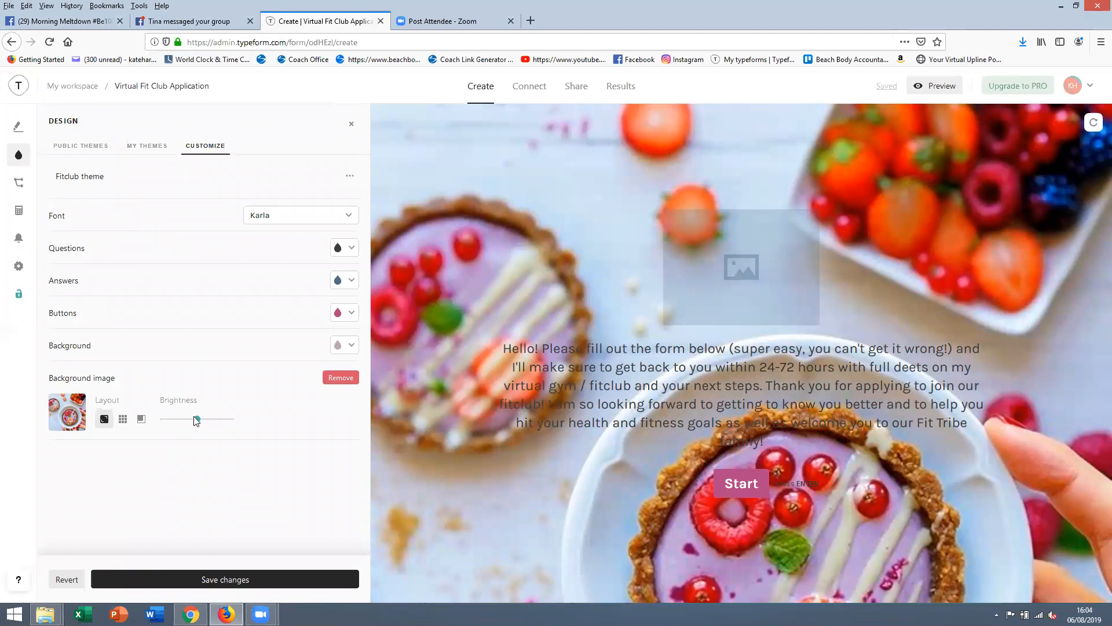
pyautogui.moveTo(193, 416); pyautogui.dragTo(227, 421)
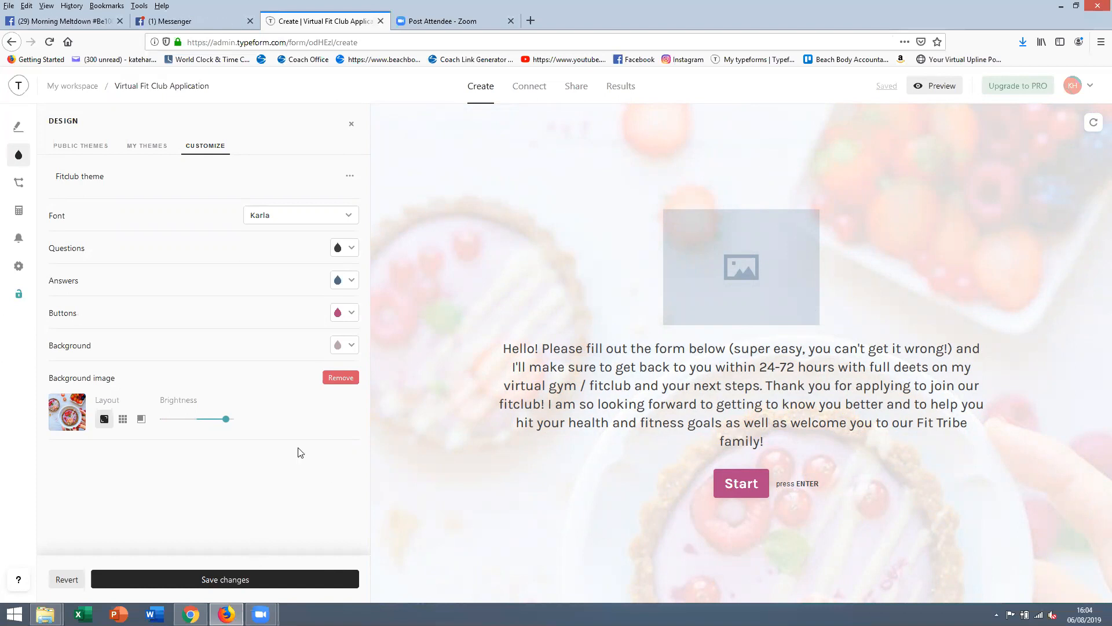
# - Replace the theme's background image with a plain pale aqua background colour, about #CCEBE8, and save the theme changes
pyautogui.click(340, 377)
pyautogui.moveTo(226, 614)
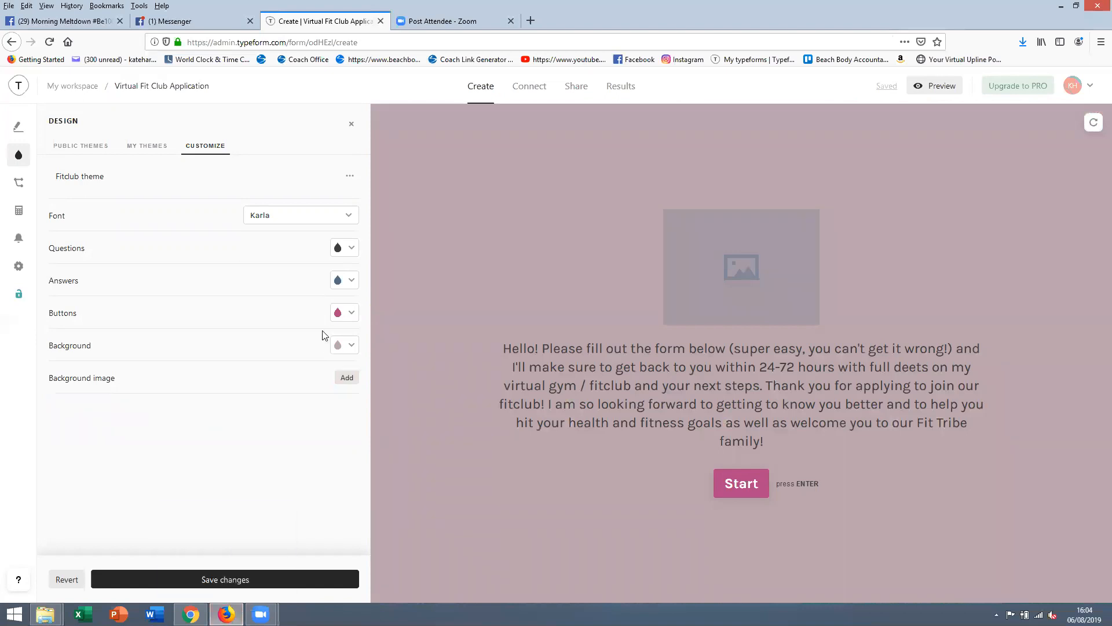
pyautogui.click(352, 345)
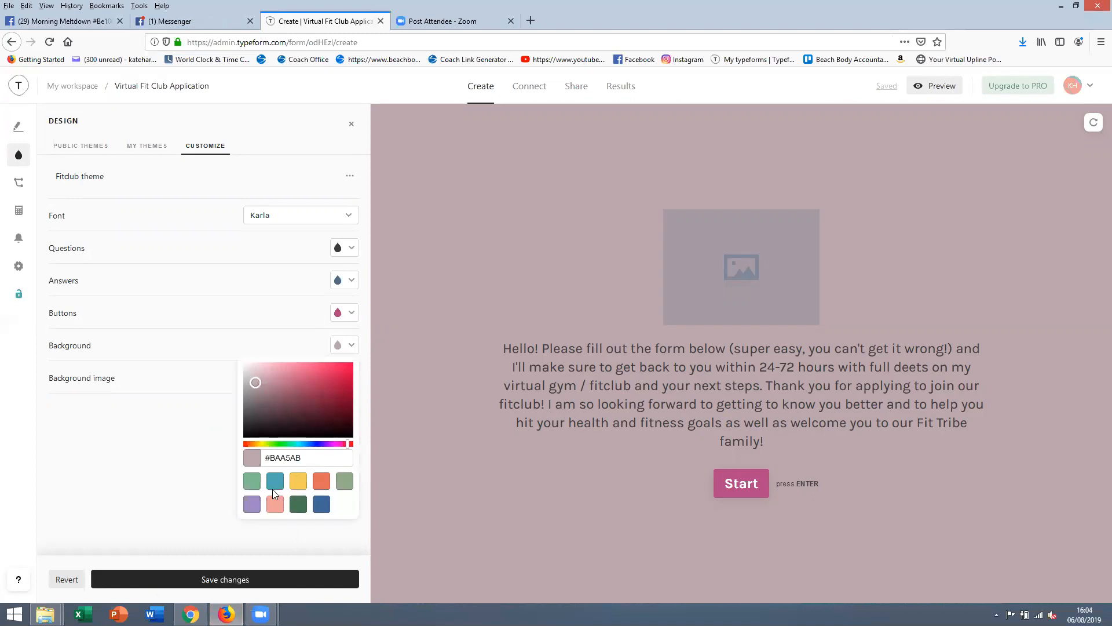
pyautogui.click(296, 444)
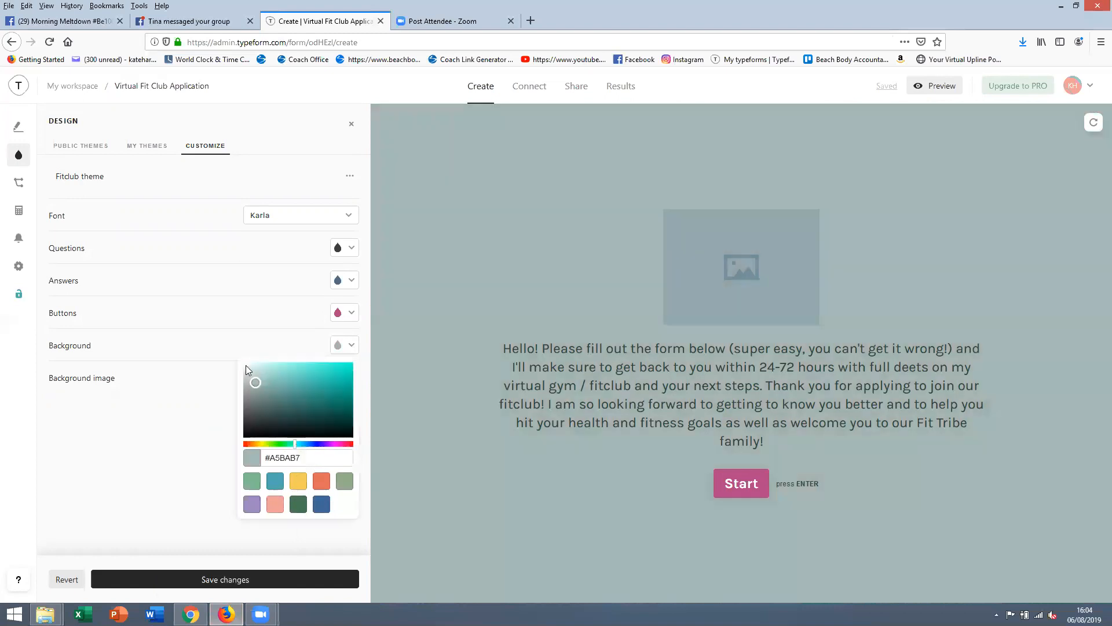
pyautogui.moveTo(255, 383); pyautogui.dragTo(257, 367)
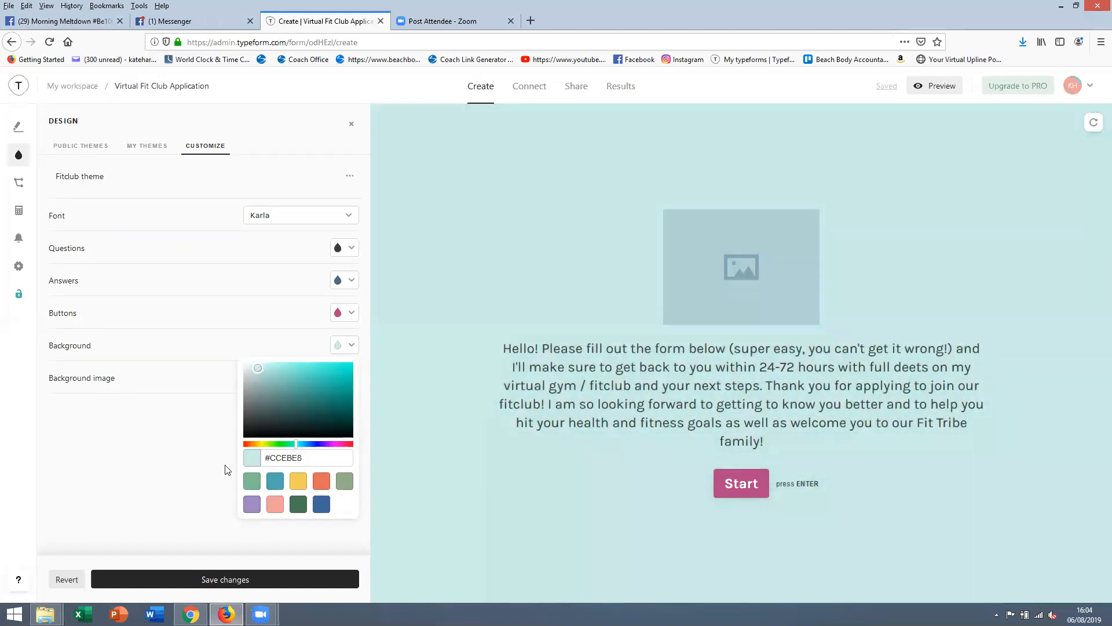
pyautogui.click(183, 577)
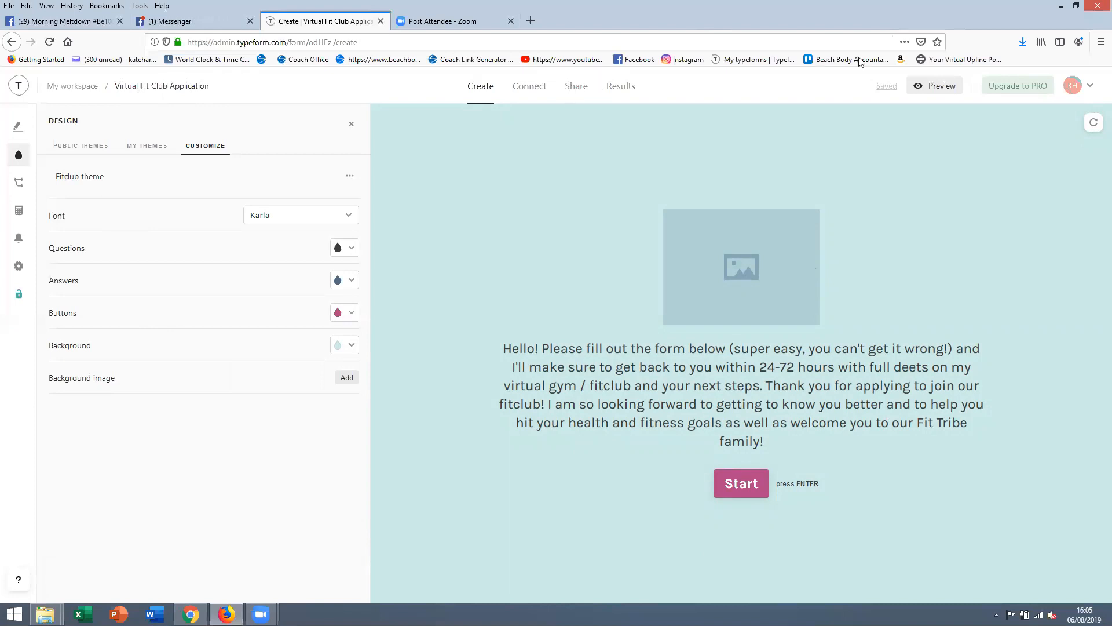
# - Preview the form from the welcome screen through all its questions to check the new theme, and close the preview
pyautogui.click(942, 86)
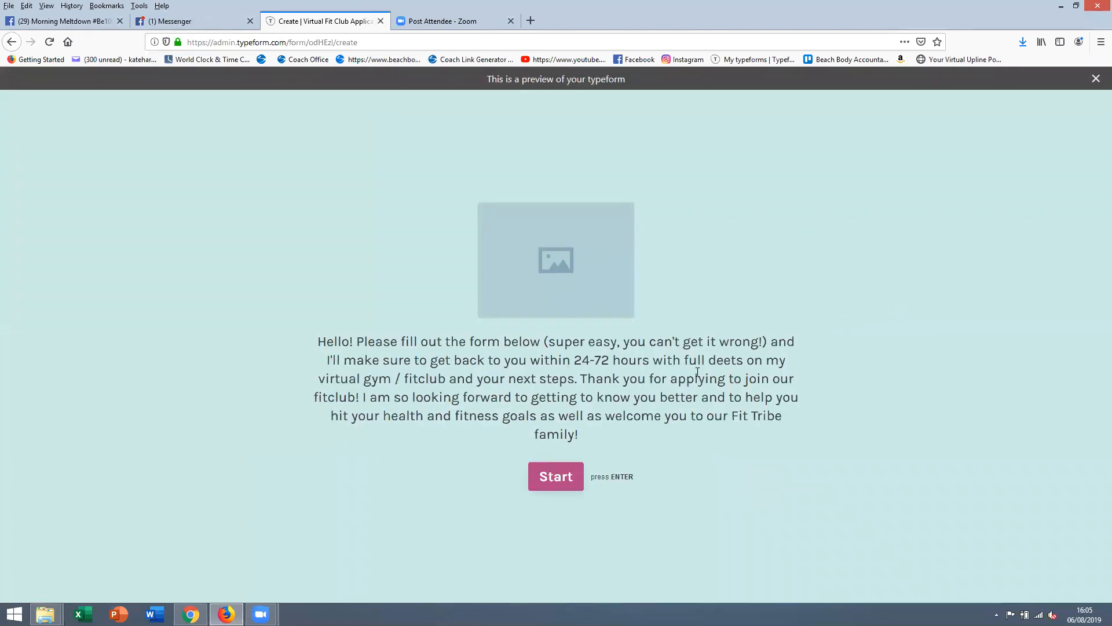
pyautogui.click(565, 479)
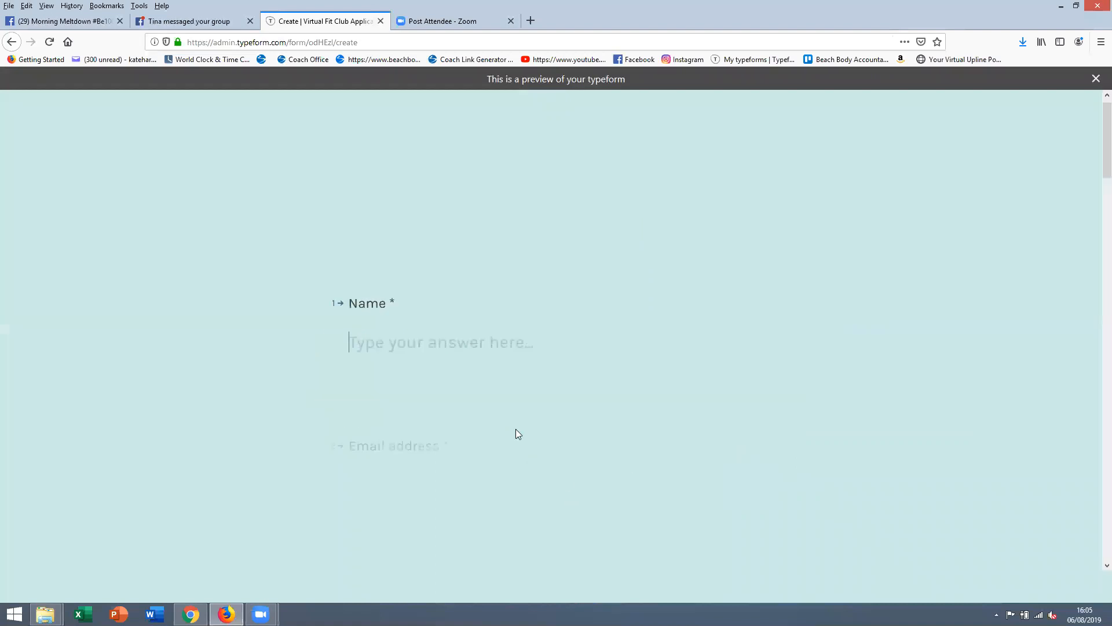
pyautogui.scroll(-5, 514, 396)
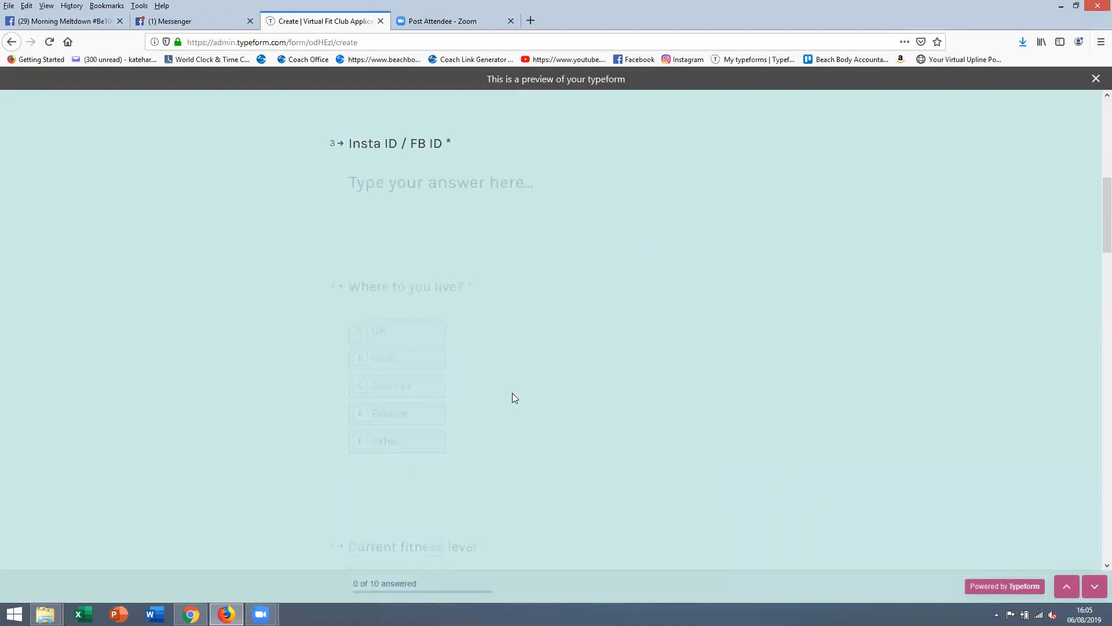
pyautogui.scroll(-4, 549, 409)
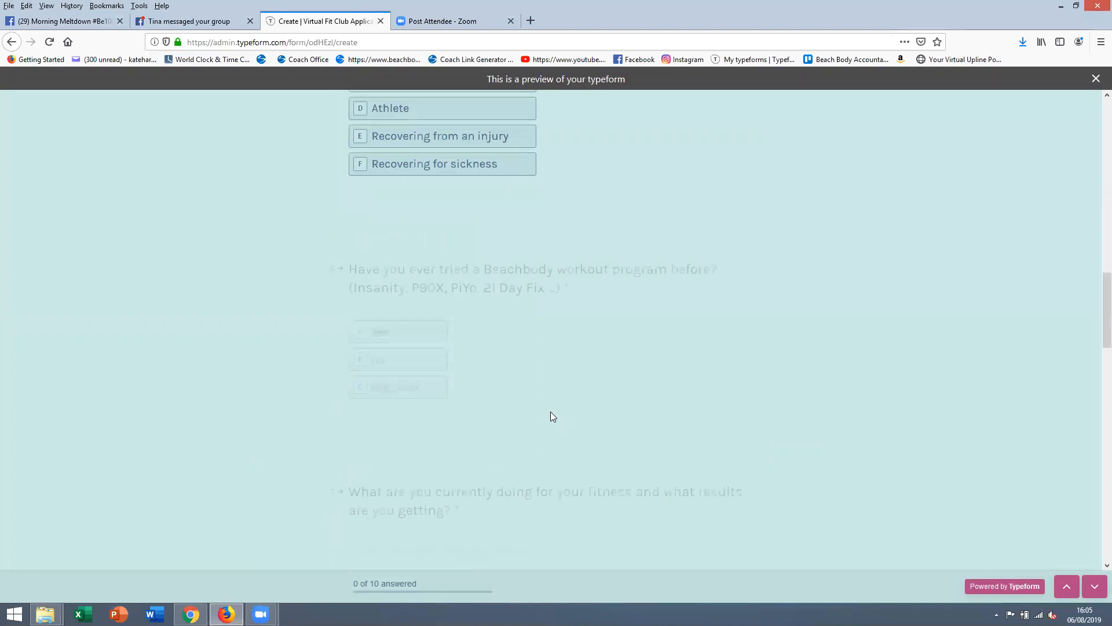
pyautogui.scroll(-4, 551, 416)
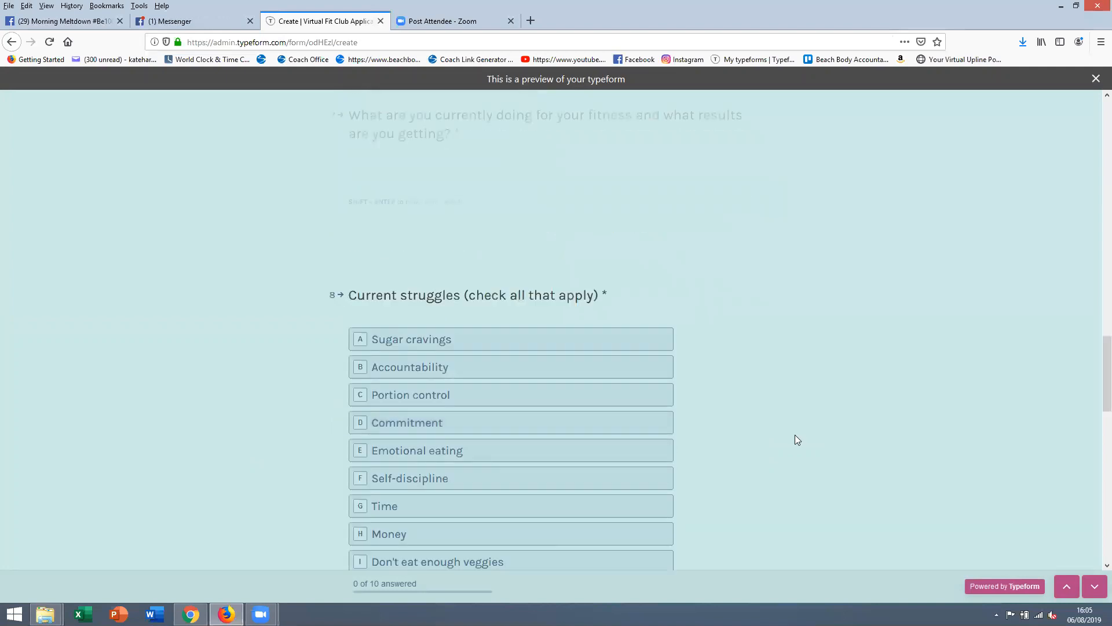
pyautogui.scroll(-2, 795, 439)
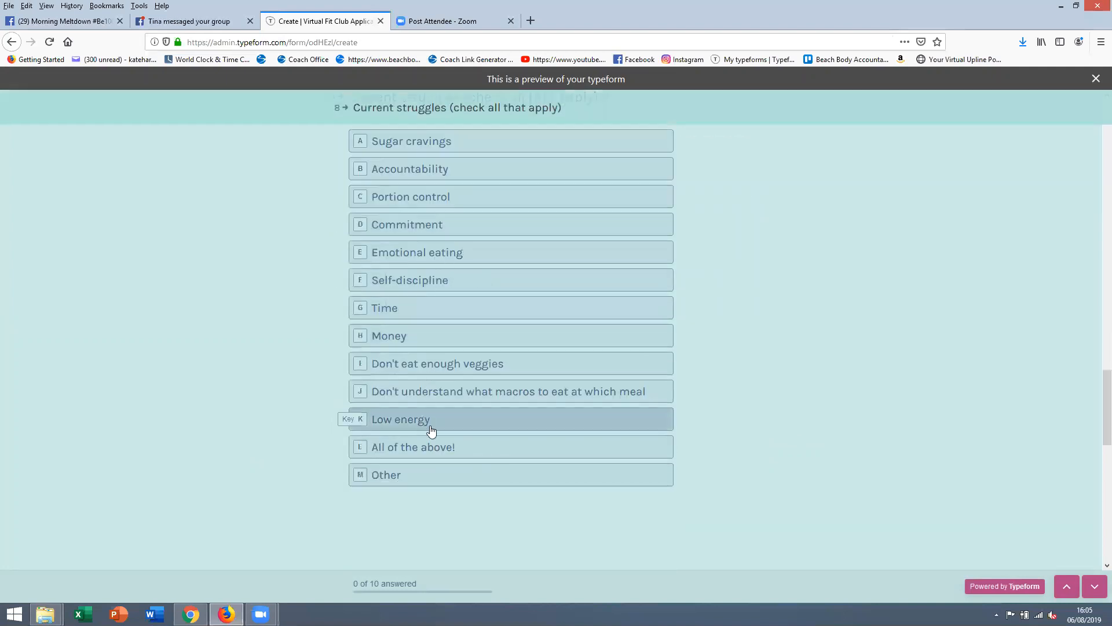
pyautogui.scroll(-3, 711, 319)
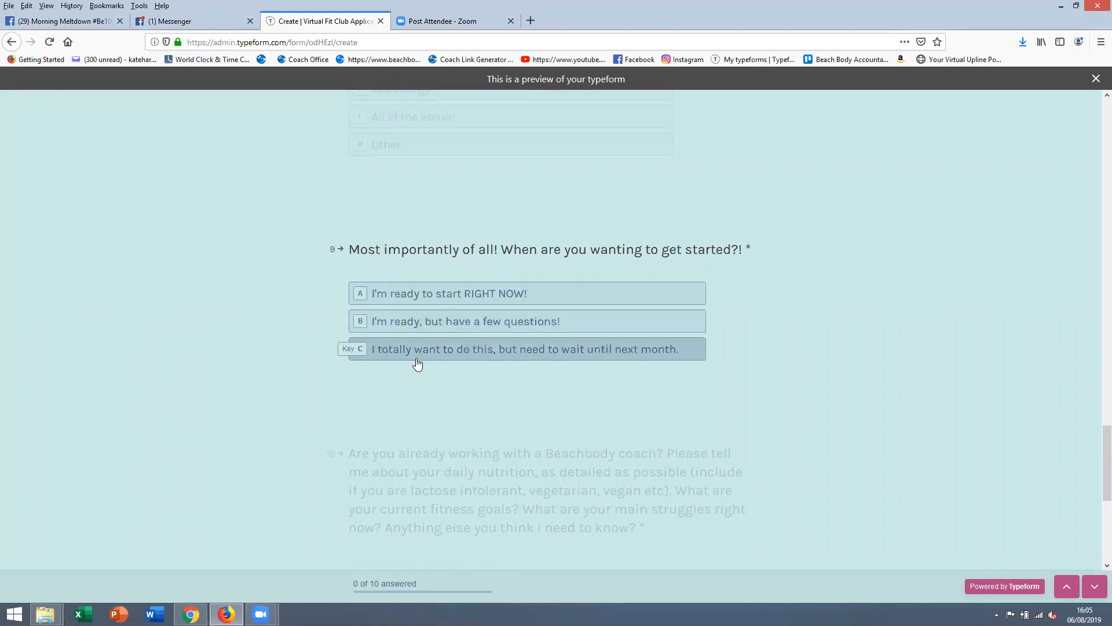
pyautogui.scroll(-2, 515, 425)
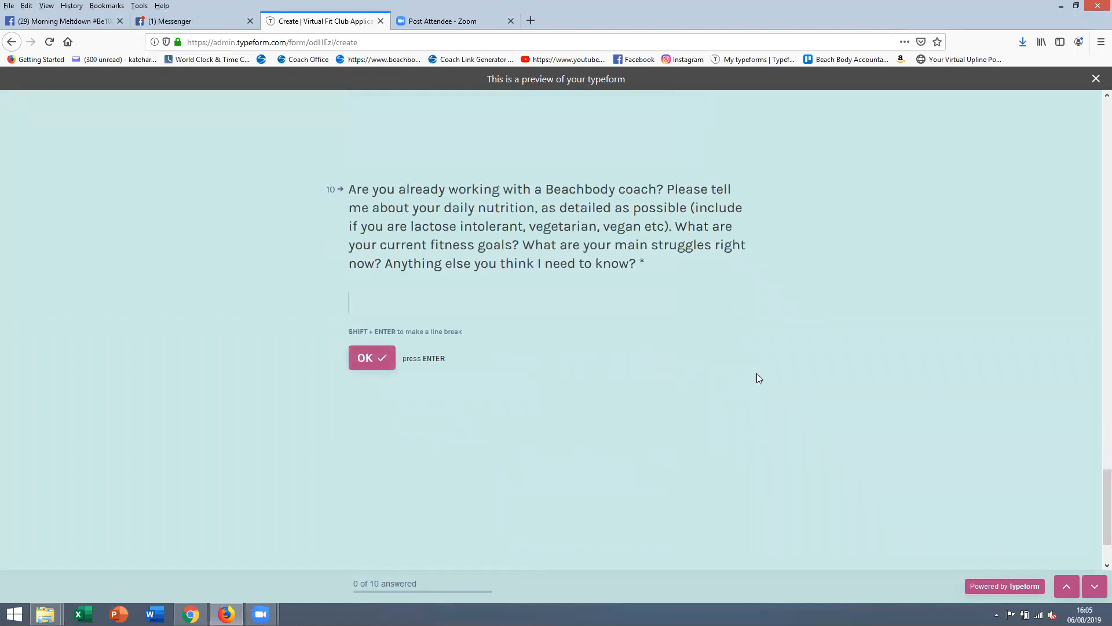
pyautogui.scroll(15, 532, 408)
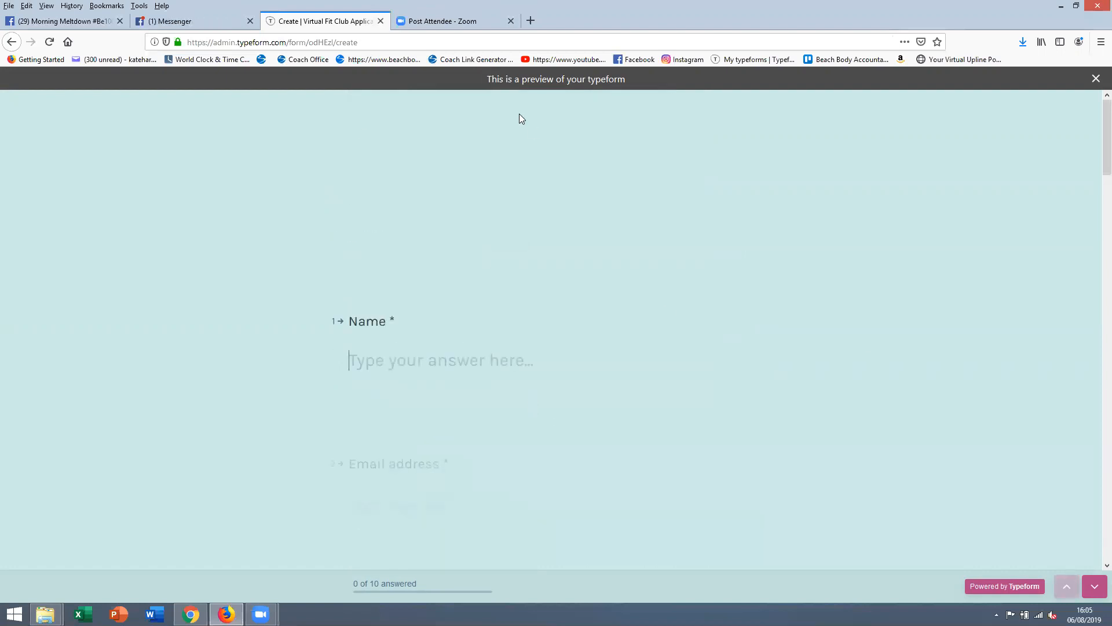
pyautogui.click(1095, 83)
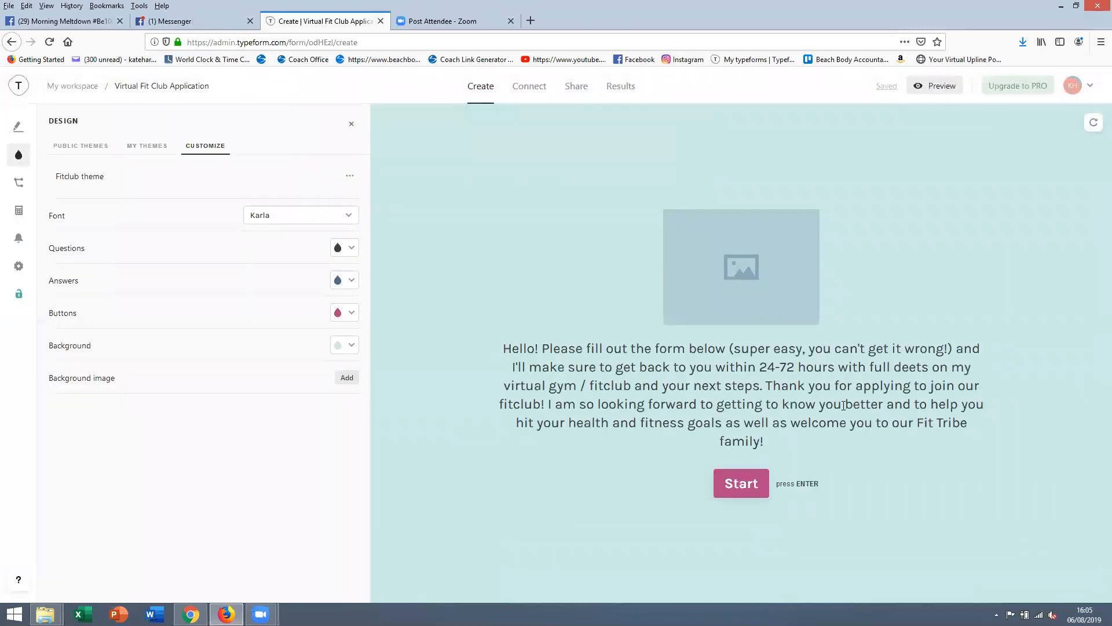